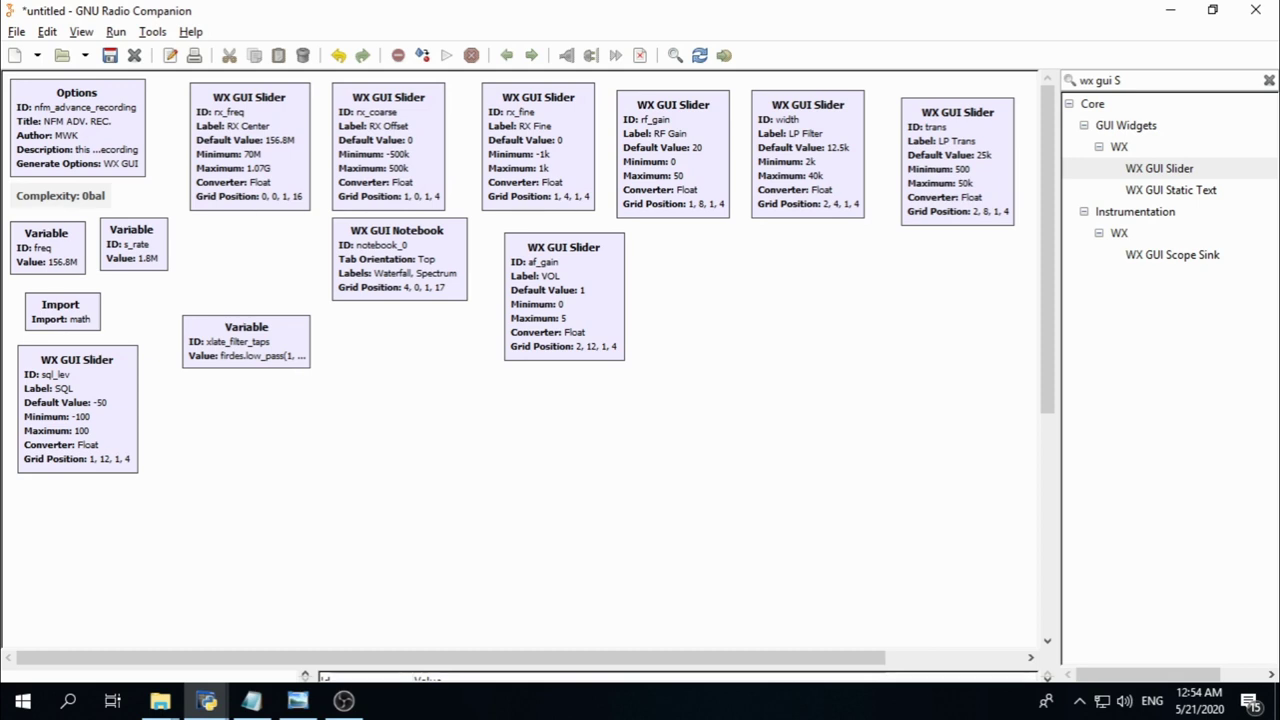
# Set the number of steps of the LP Trans slider to 900 and apply the change
pyautogui.doubleClick(911, 155)
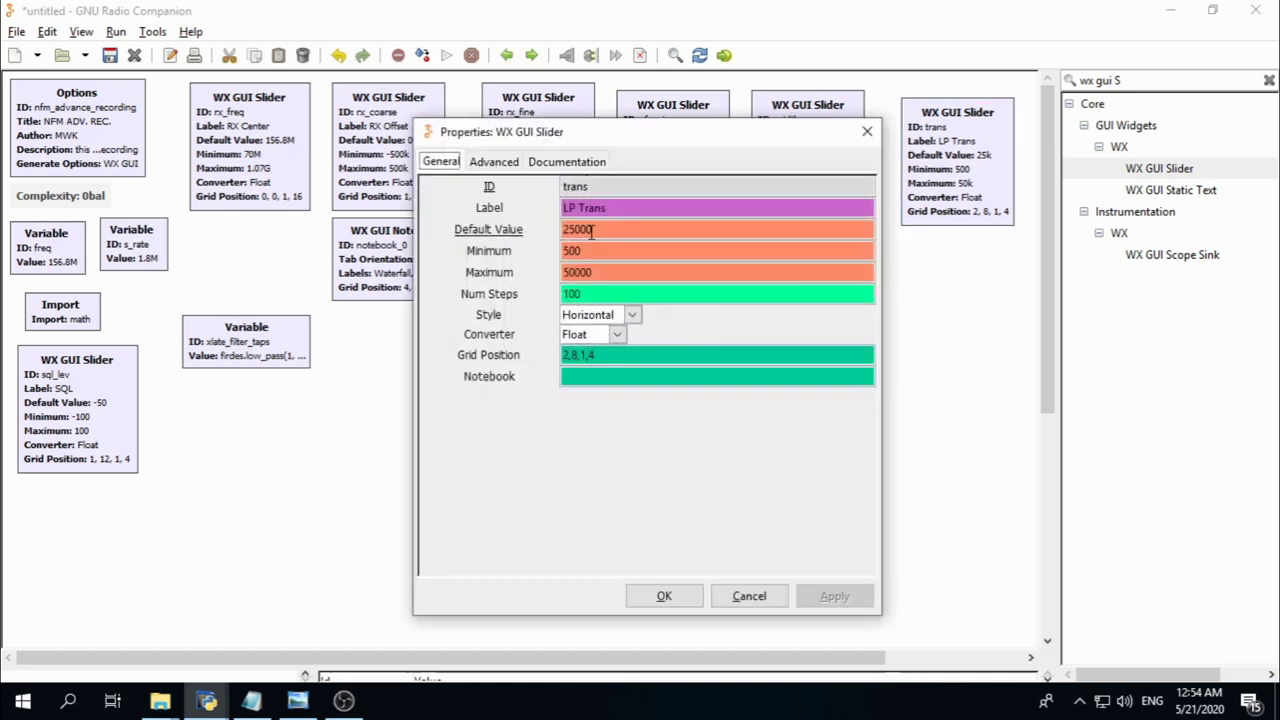
pyautogui.doubleClick(589, 292)
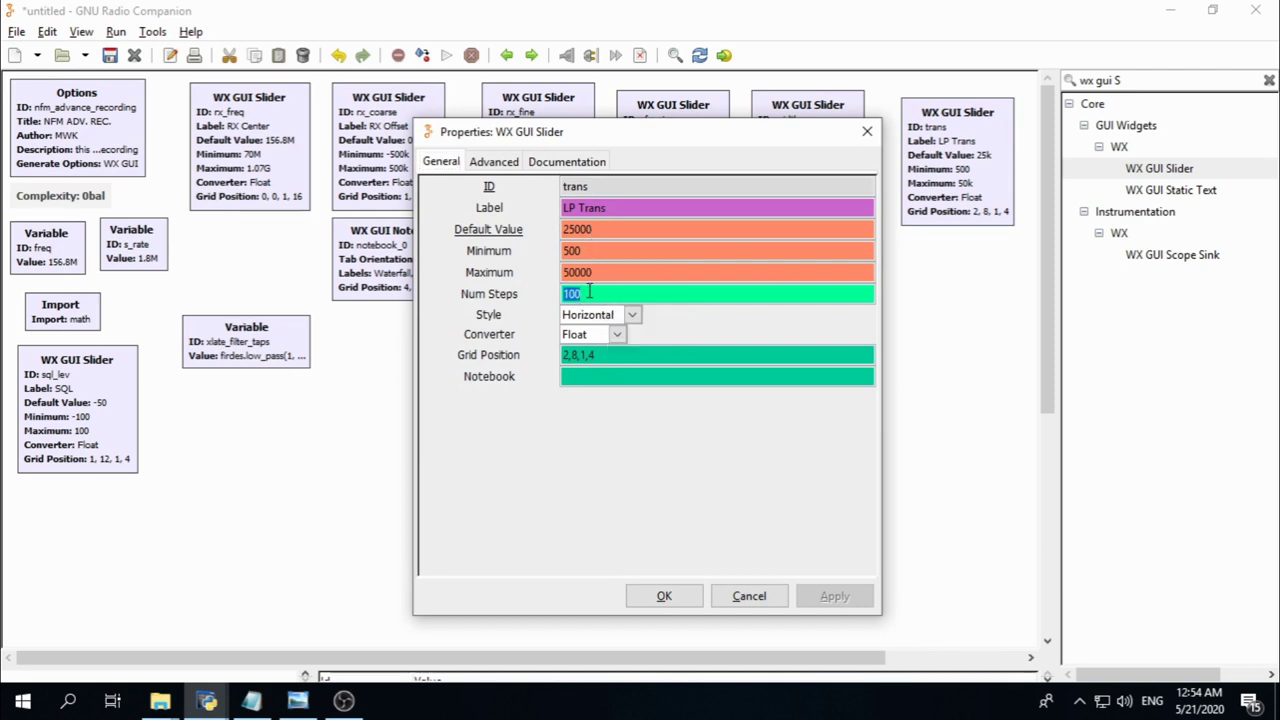
pyautogui.write('900')
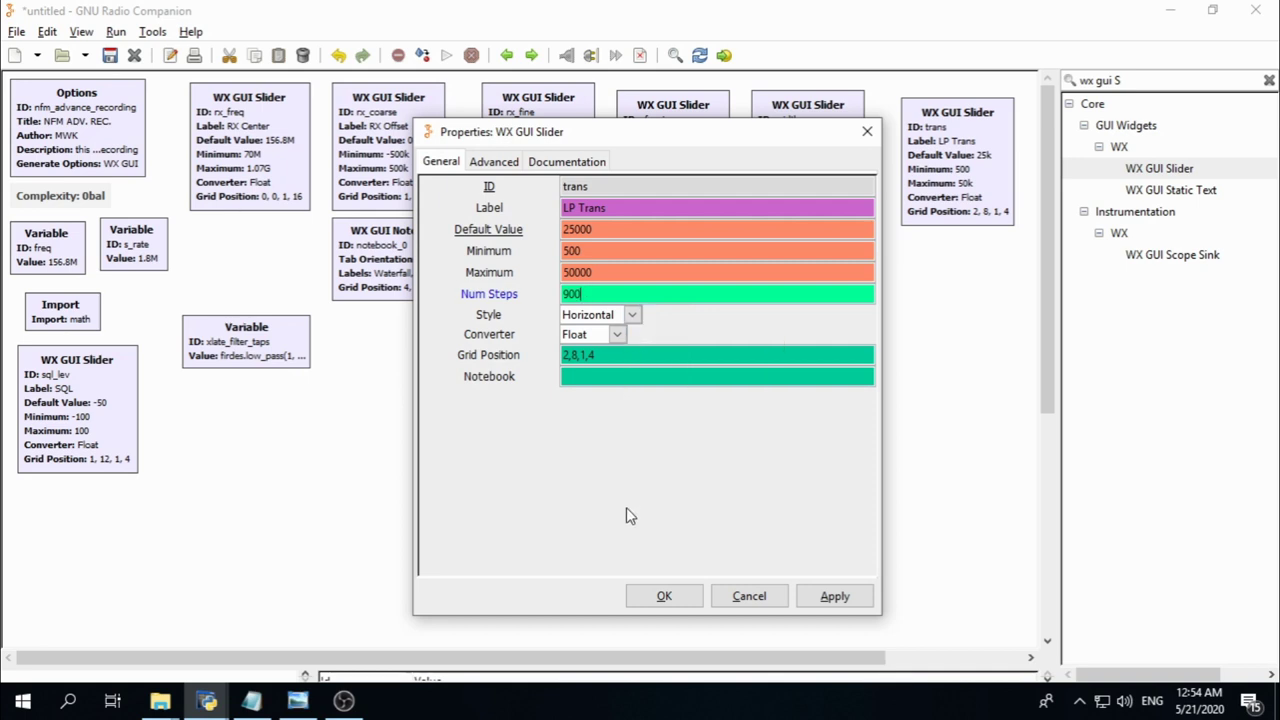
pyautogui.click(662, 597)
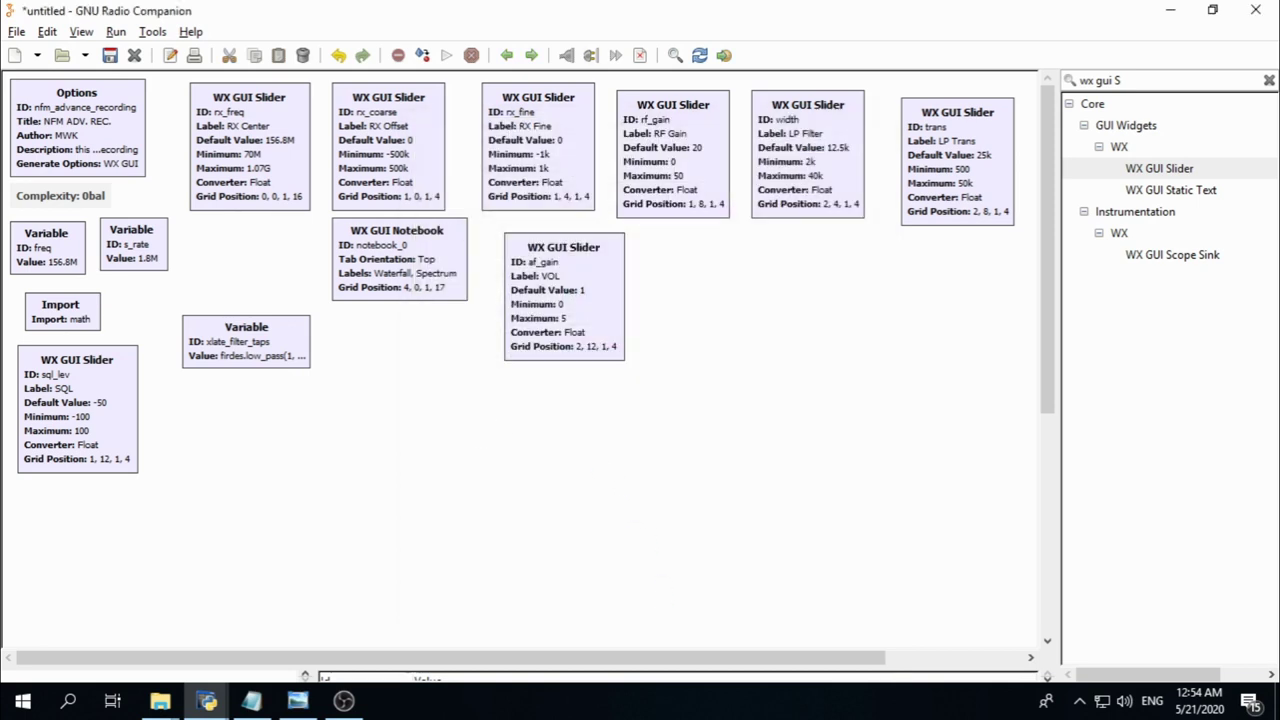
# Check the number of steps in the LP Filter slider's properties, leaving them unedited
pyautogui.hotkey('alt', 'Tab')
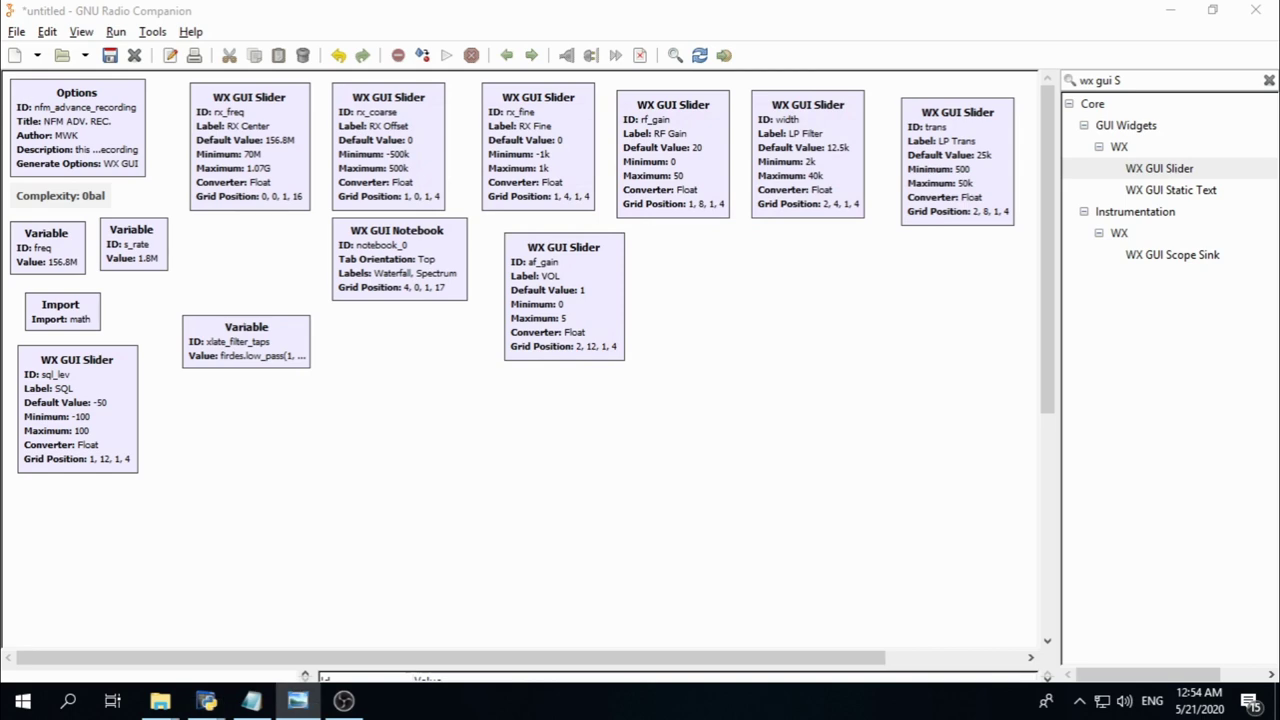
pyautogui.doubleClick(806, 170)
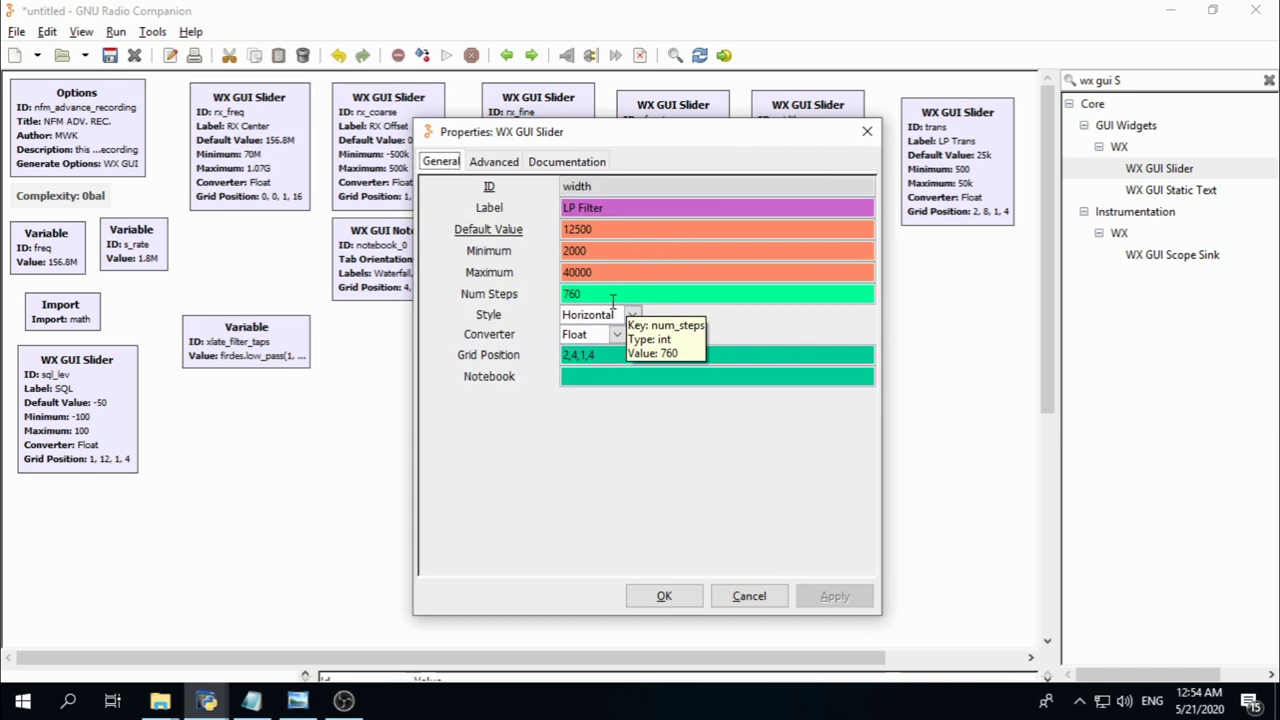
pyautogui.click(867, 131)
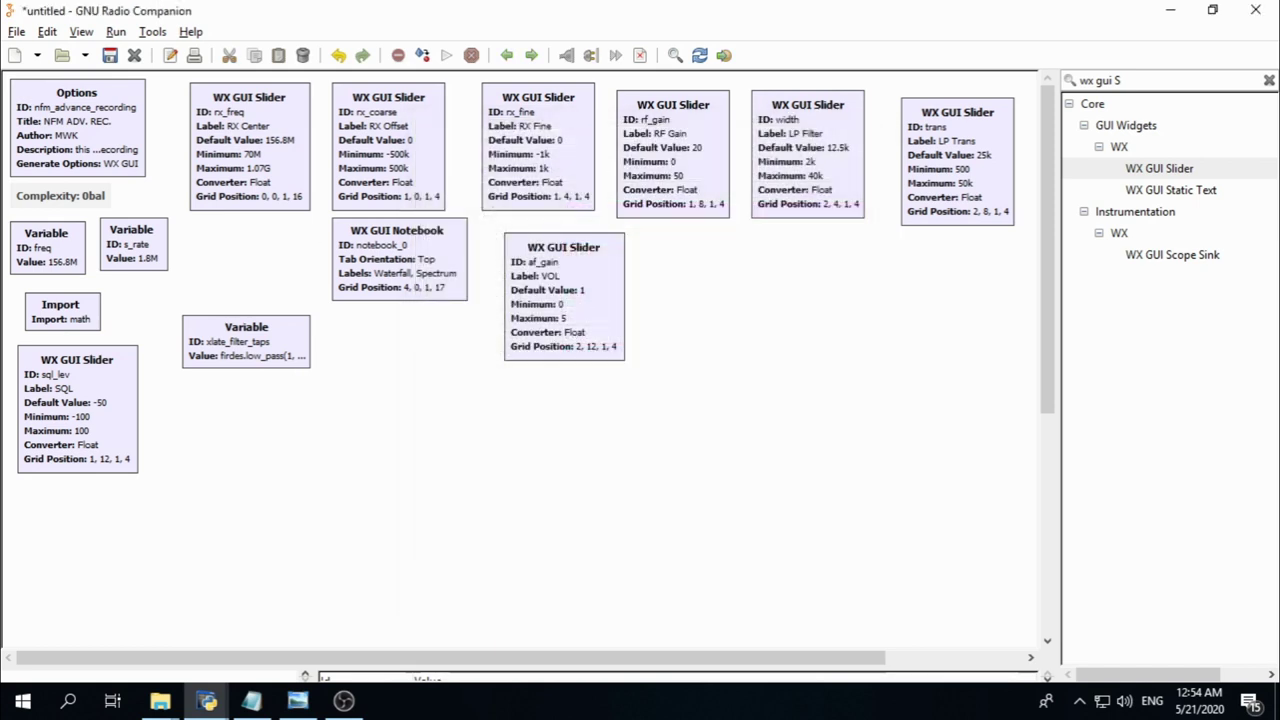
pyautogui.hotkey('alt', 'Tab')
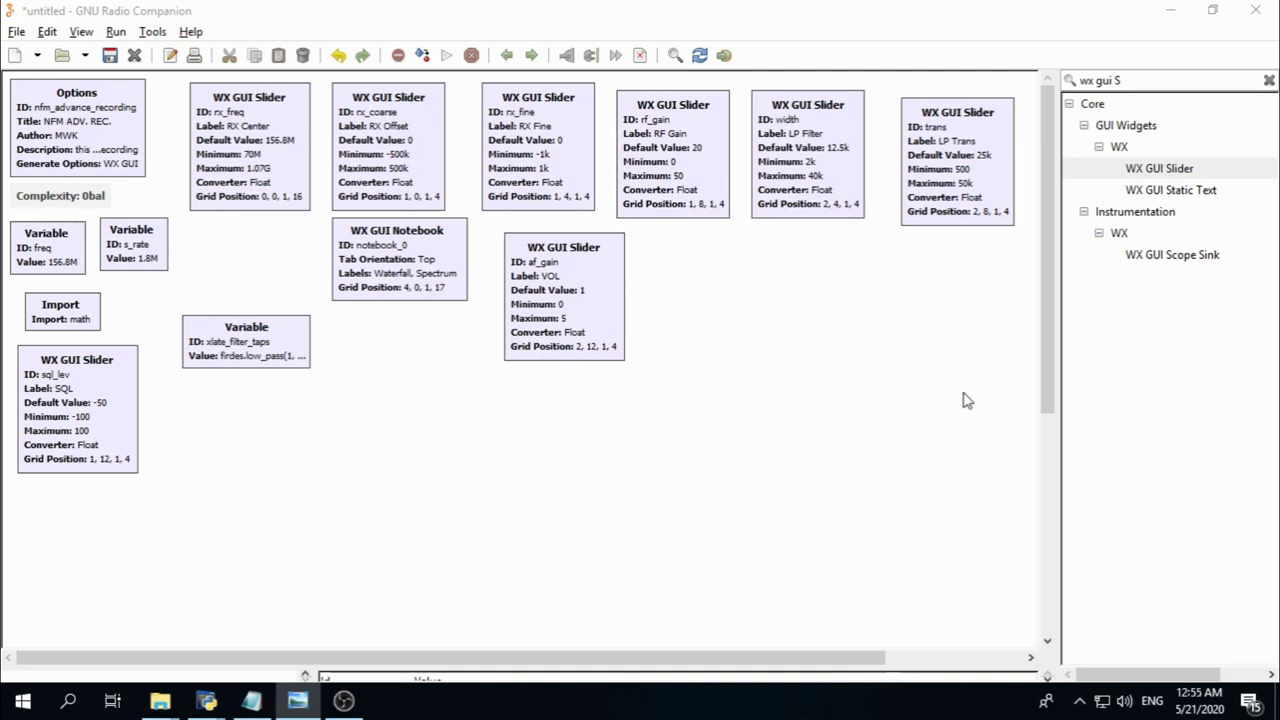
# Add a WX GUI Static Text block to the flowgraph and place it beside the LP Trans slider
pyautogui.click(1137, 81)
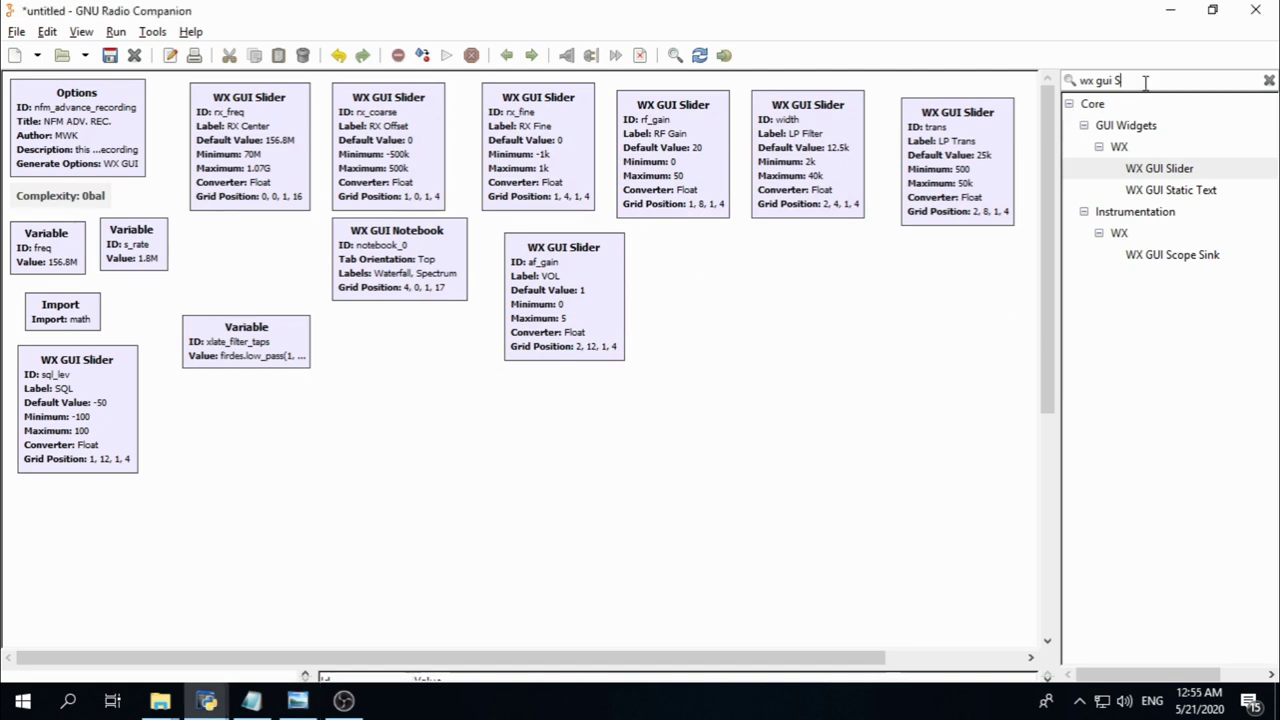
pyautogui.click(1137, 81)
pyautogui.doubleClick(1192, 190)
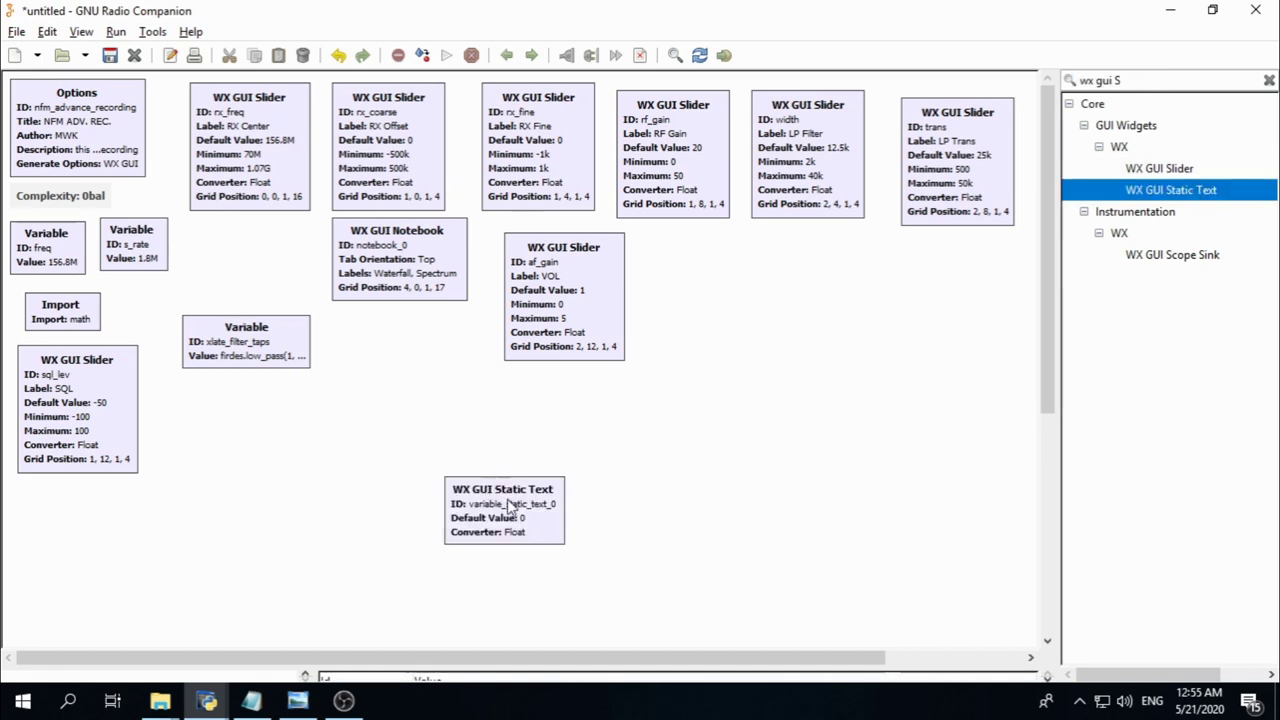
pyautogui.moveTo(511, 505); pyautogui.dragTo(893, 313)
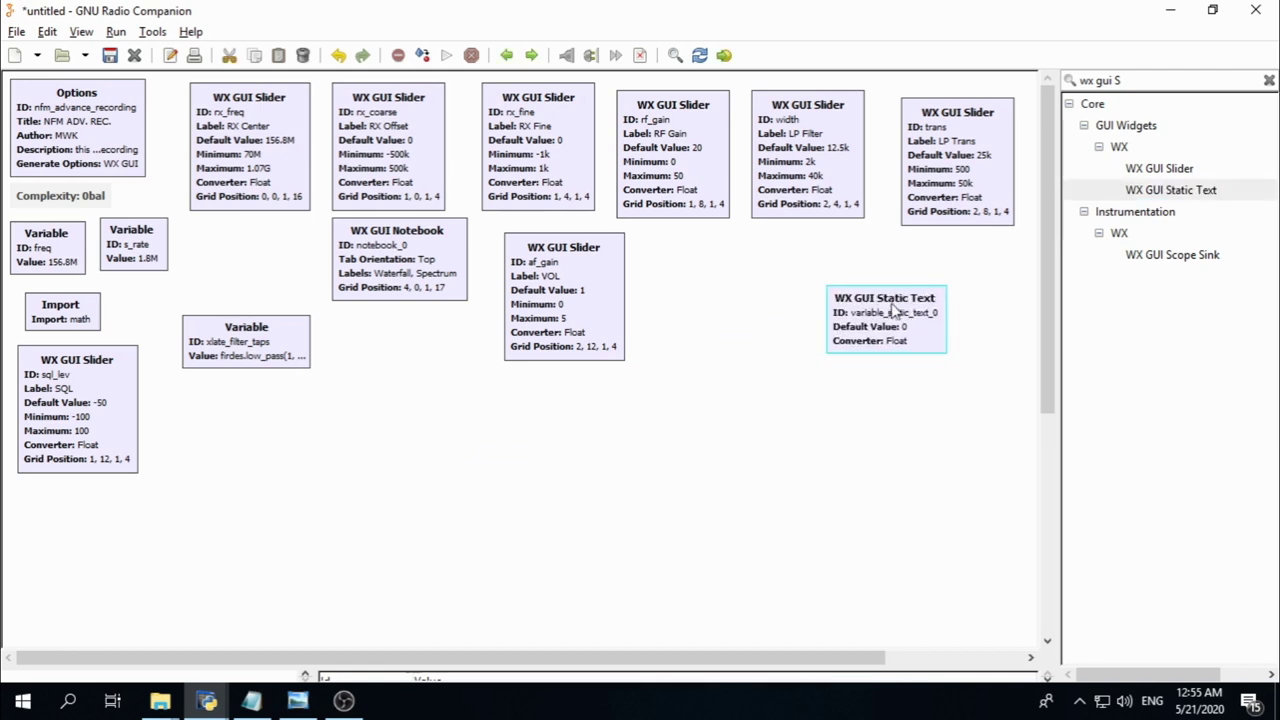
pyautogui.moveTo(846, 658); pyautogui.dragTo(985, 658)
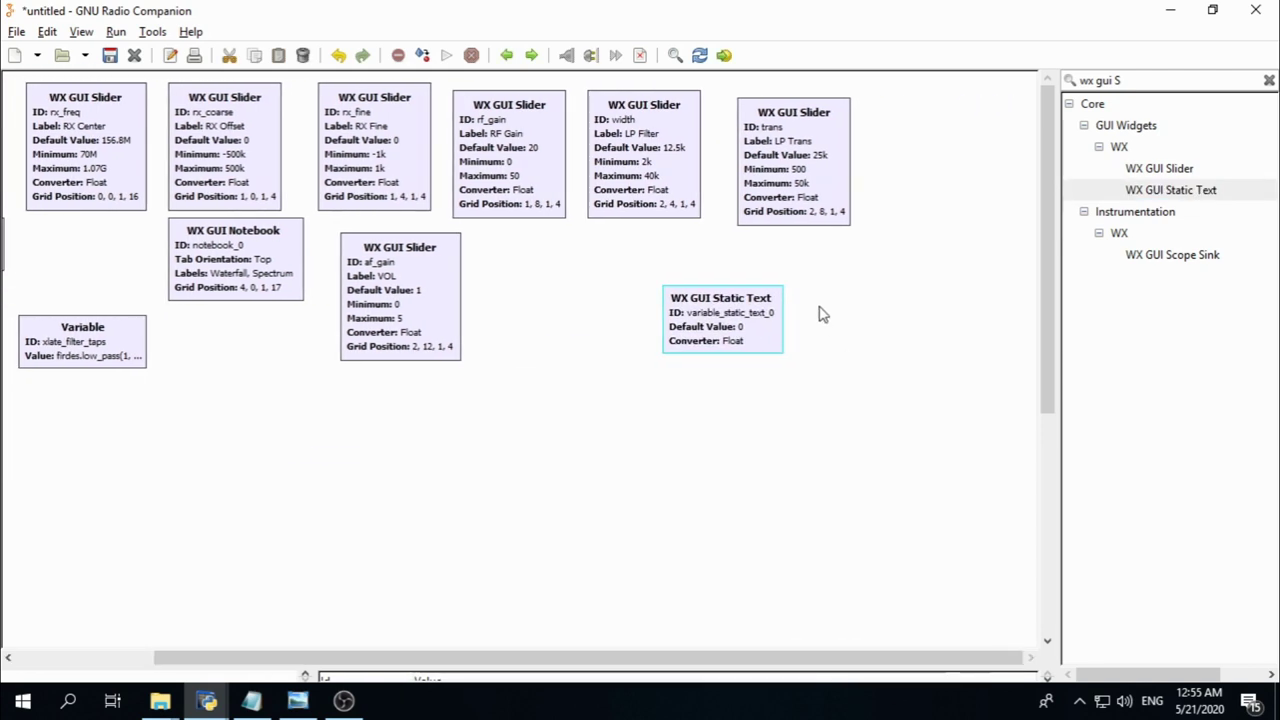
pyautogui.moveTo(740, 318); pyautogui.dragTo(957, 143)
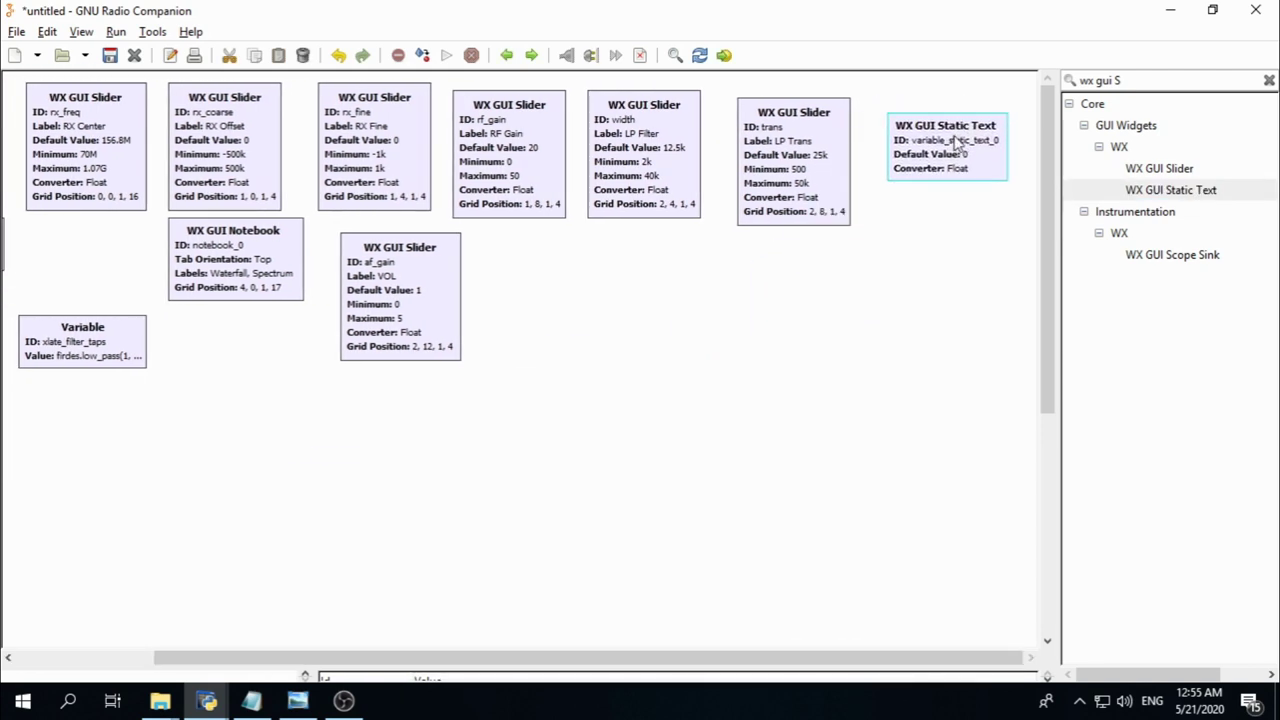
# Set the static text block's ID to rx_freq_val and its label to Receive
pyautogui.doubleClick(950, 145)
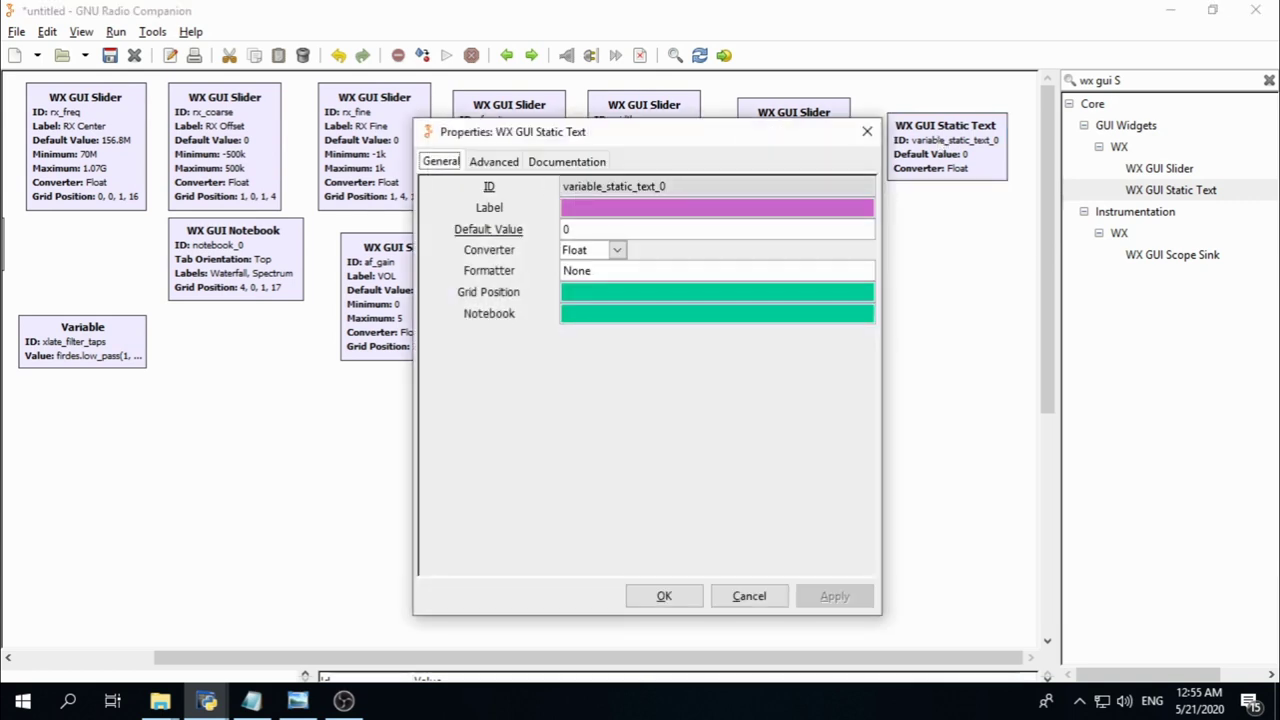
pyautogui.doubleClick(703, 185)
pyautogui.tripleClick(703, 185)
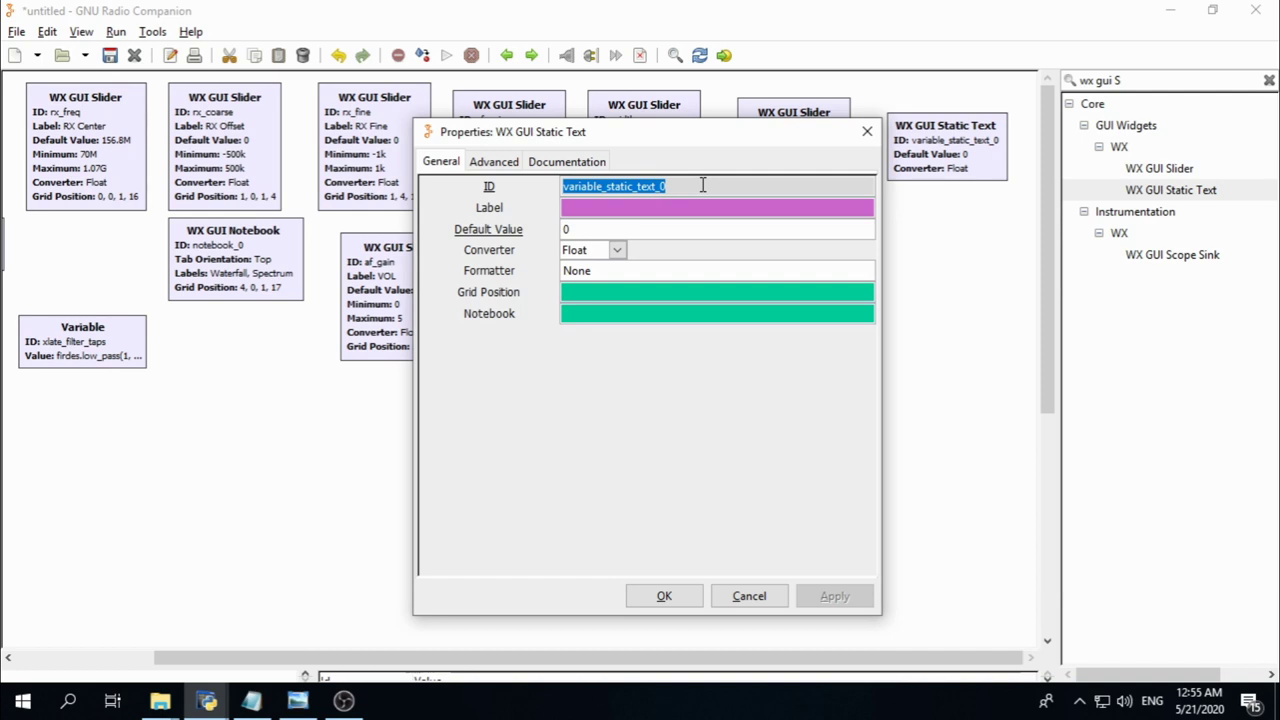
pyautogui.write('rx')
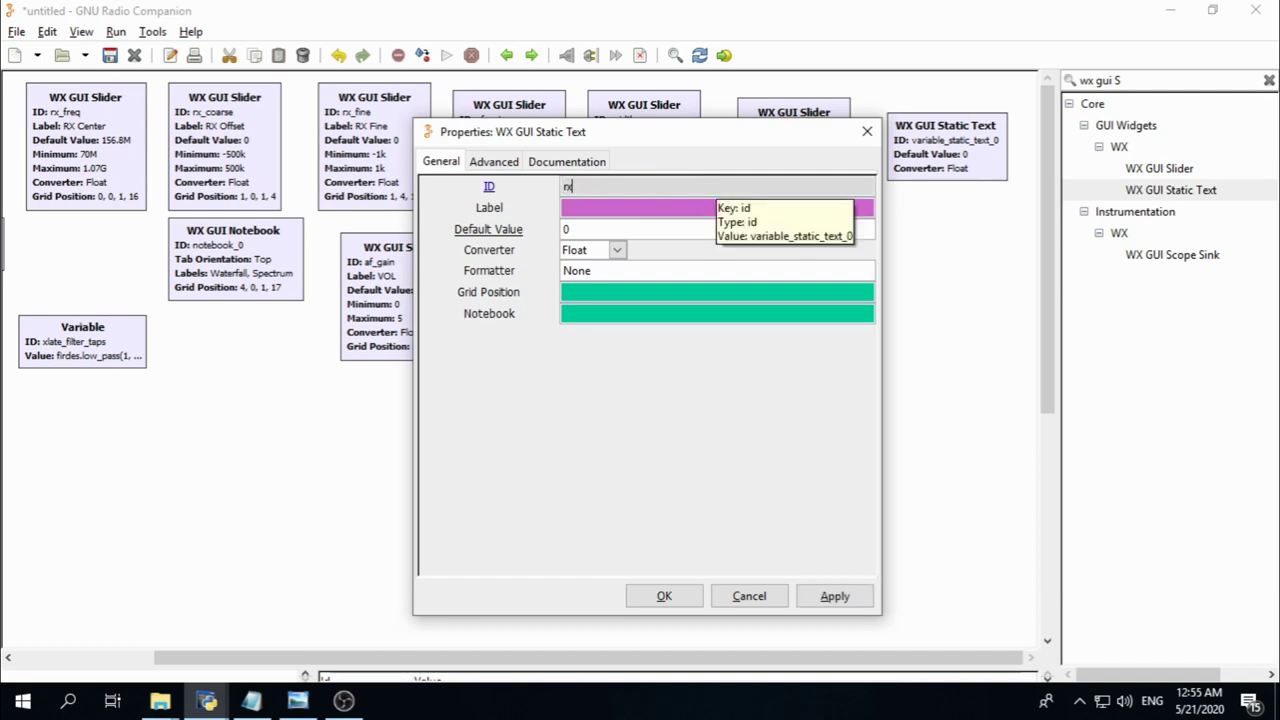
pyautogui.write('_freq_val')
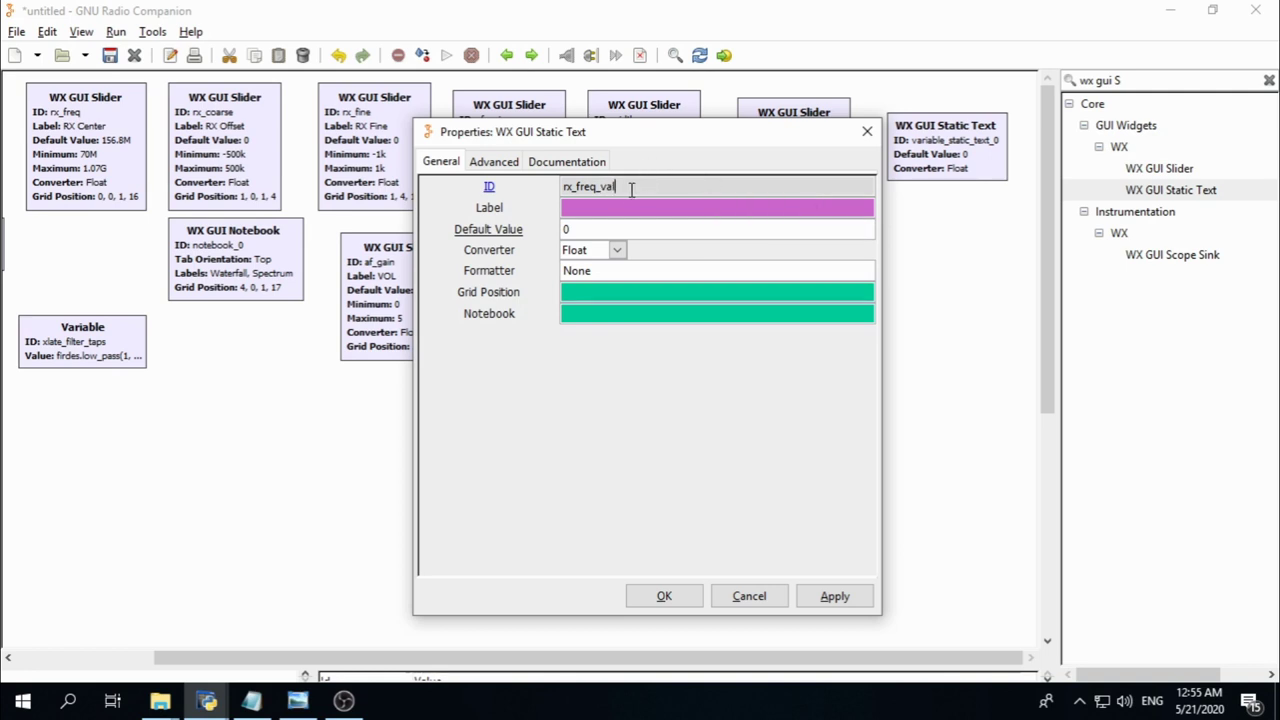
pyautogui.click(597, 206)
pyautogui.write('Re')
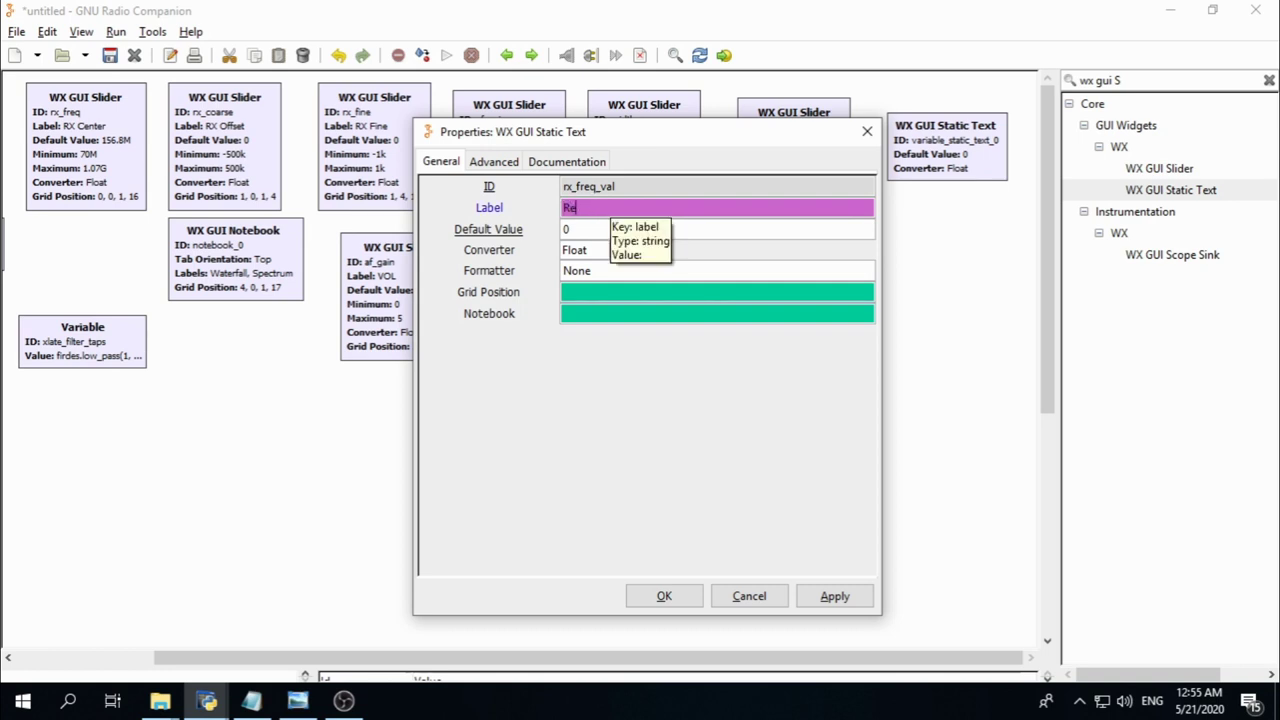
pyautogui.write('ceive')
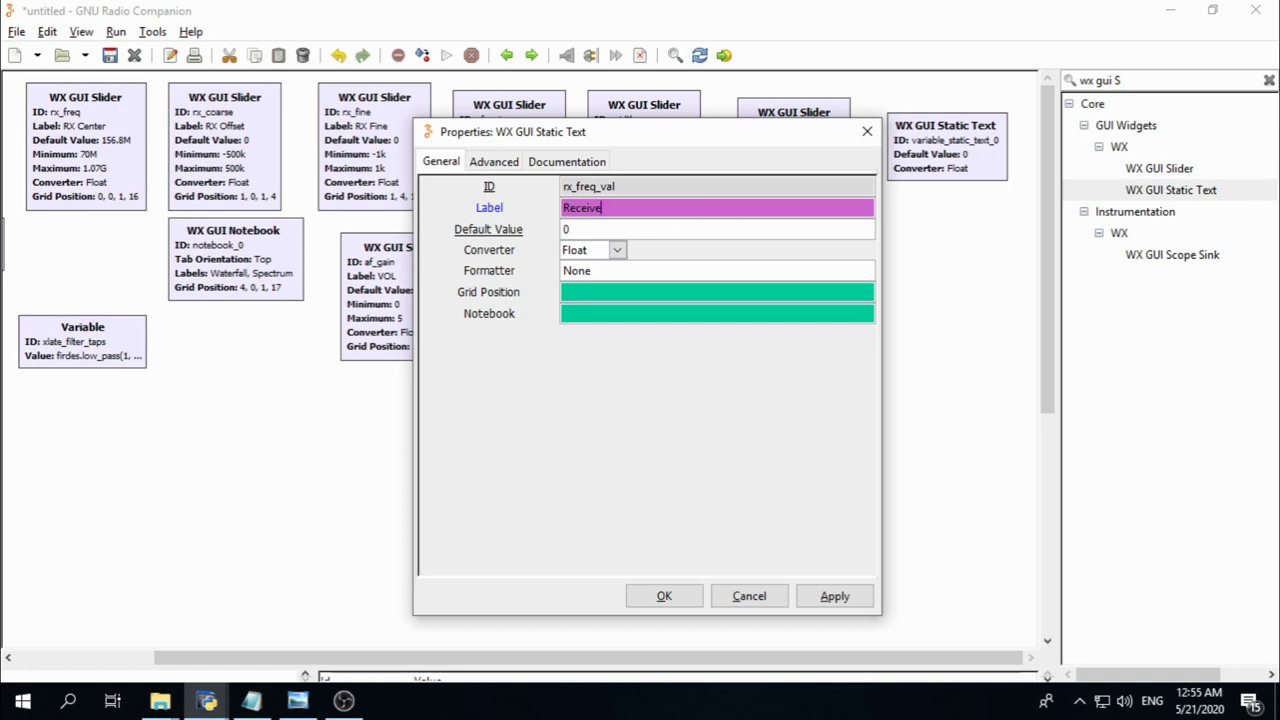
# Set the static text block's default value to the copied expression rx_freq+(rx_coarse+rx_fine)
pyautogui.hotkey('alt', 'Tab')
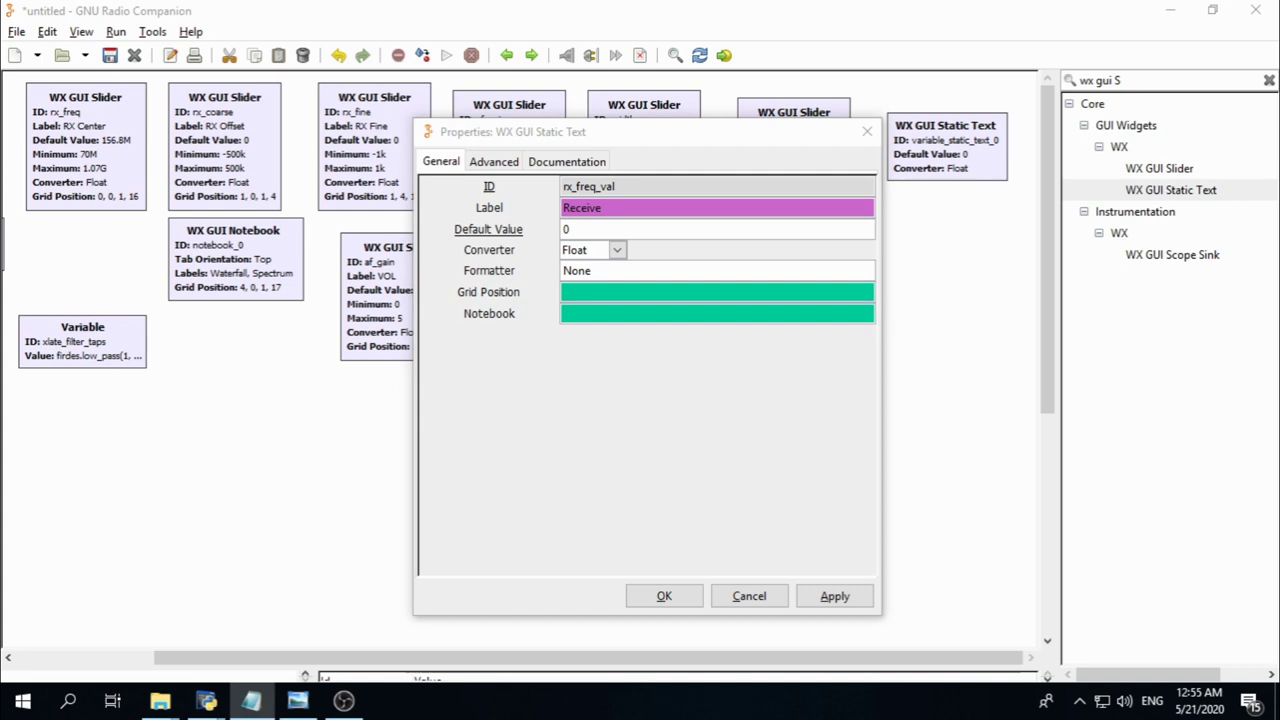
pyautogui.click(630, 228)
pyautogui.press('BackSpace')
pyautogui.rightClick(616, 230)
pyautogui.click(651, 279)
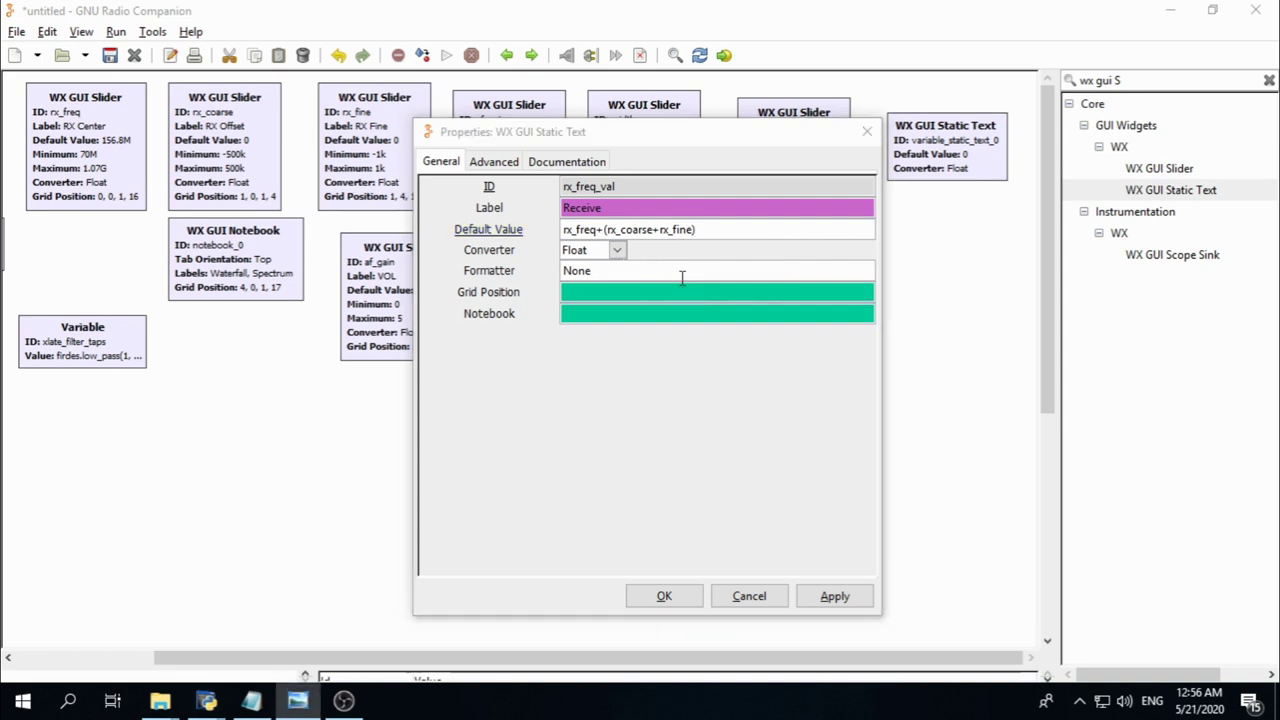
# Set the static text block's grid position to 0,16,1,1 and accept its properties
pyautogui.click(603, 292)
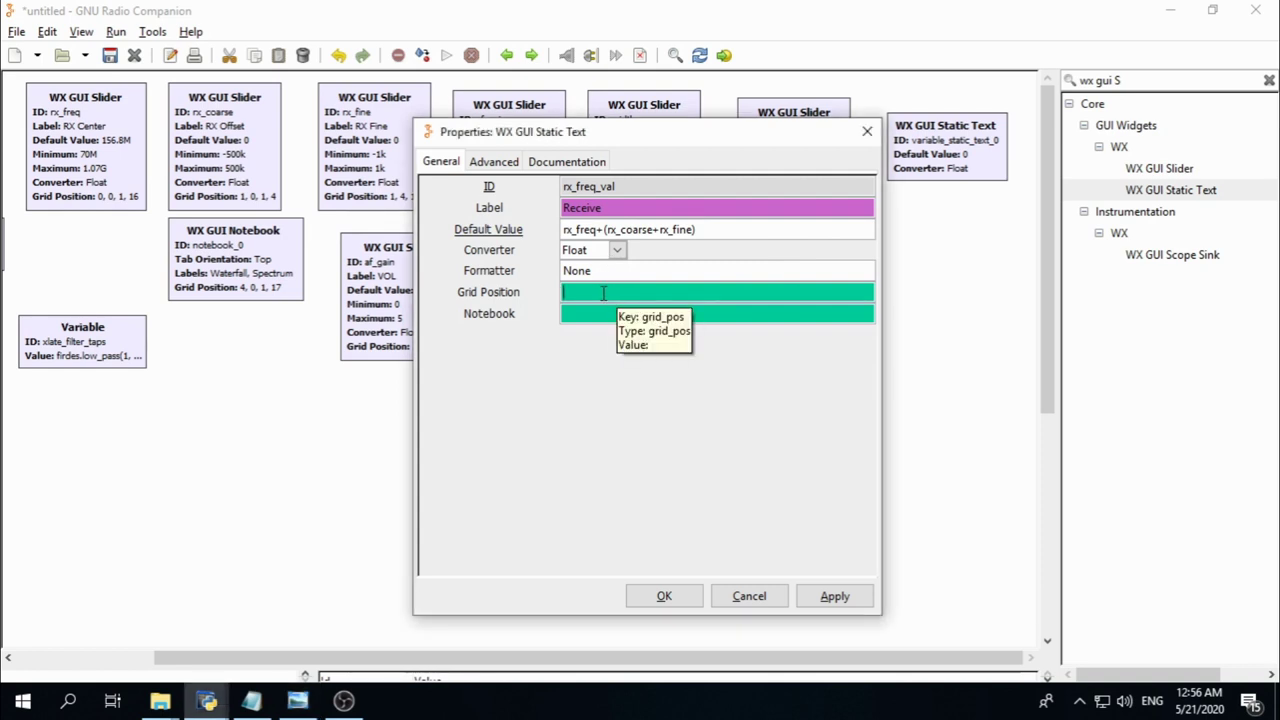
pyautogui.write('0,16,1,1')
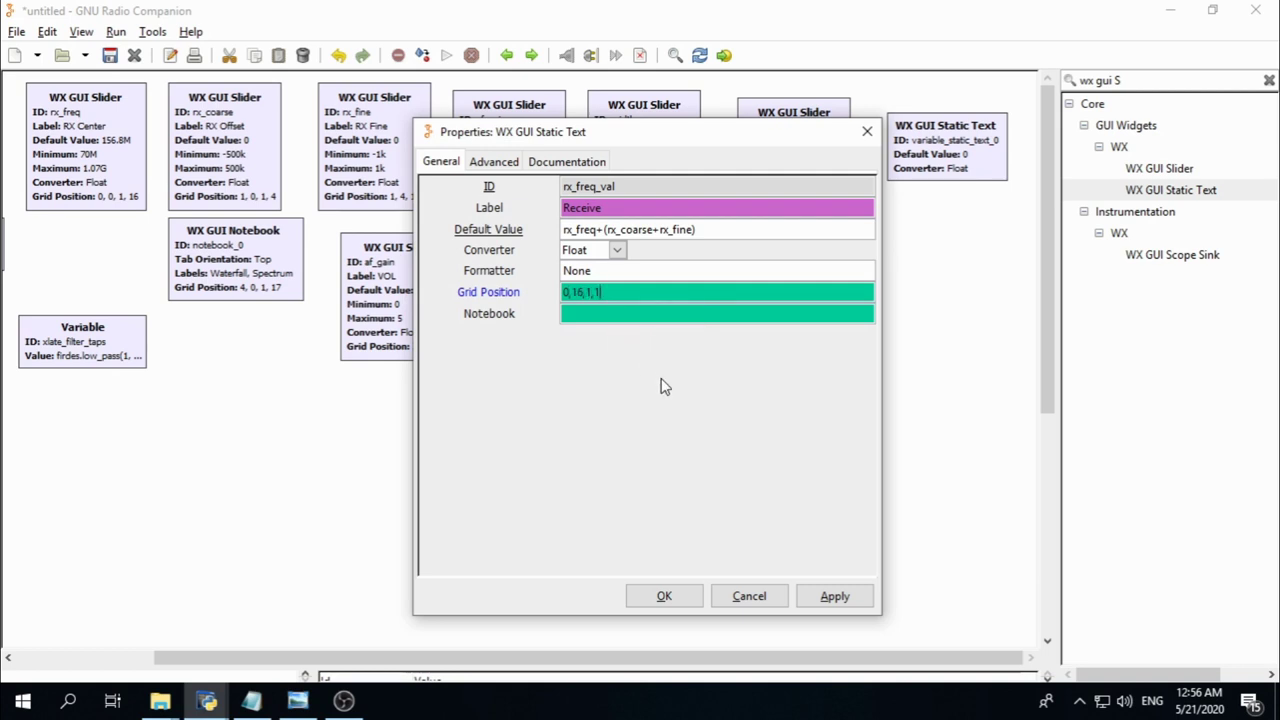
pyautogui.click(645, 598)
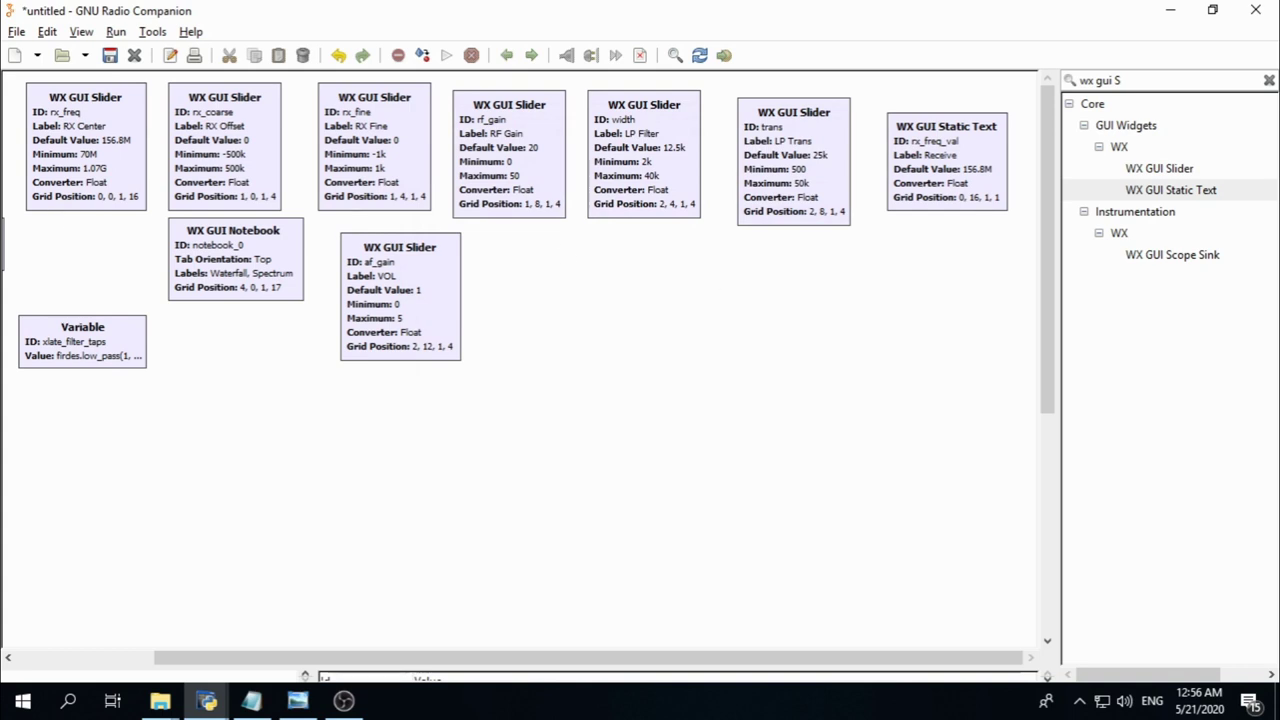
# Find the WX GUI Waterfall Sink, add it to the flowgraph and place it below the Receive static text block
pyautogui.hotkey('alt', 'Tab')
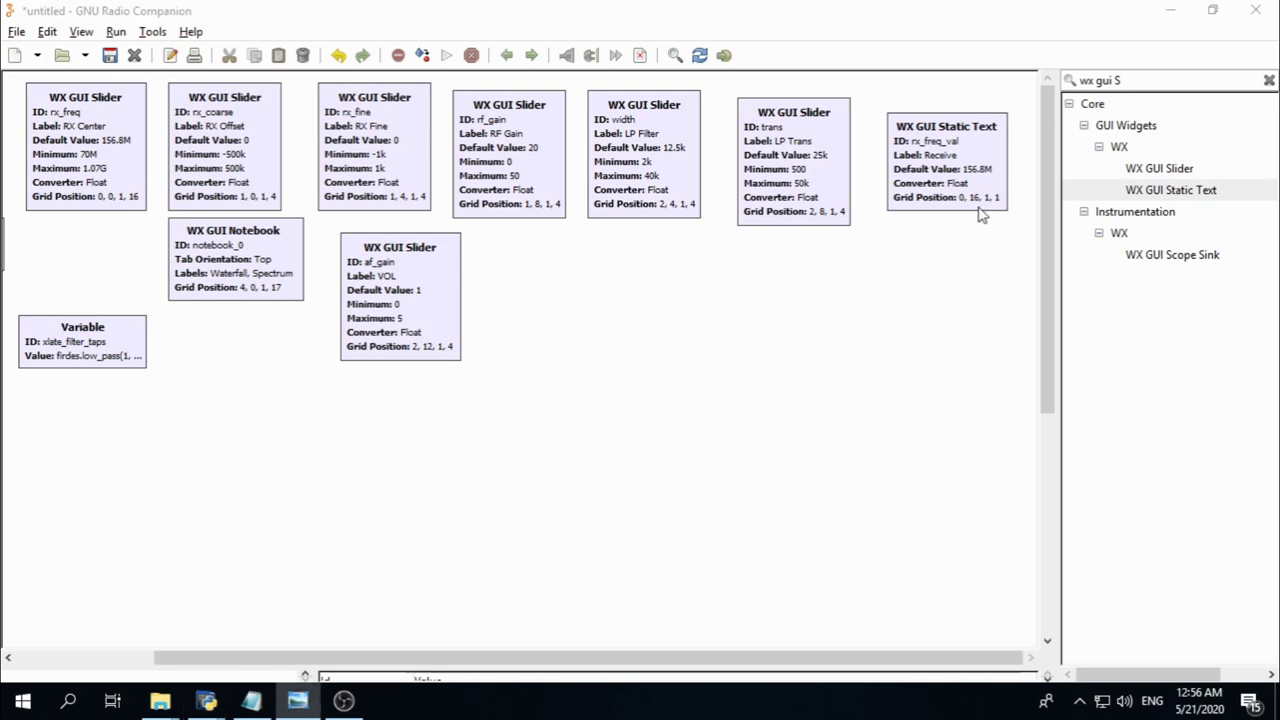
pyautogui.click(1133, 79)
pyautogui.press('BackSpace')
pyautogui.write('w')
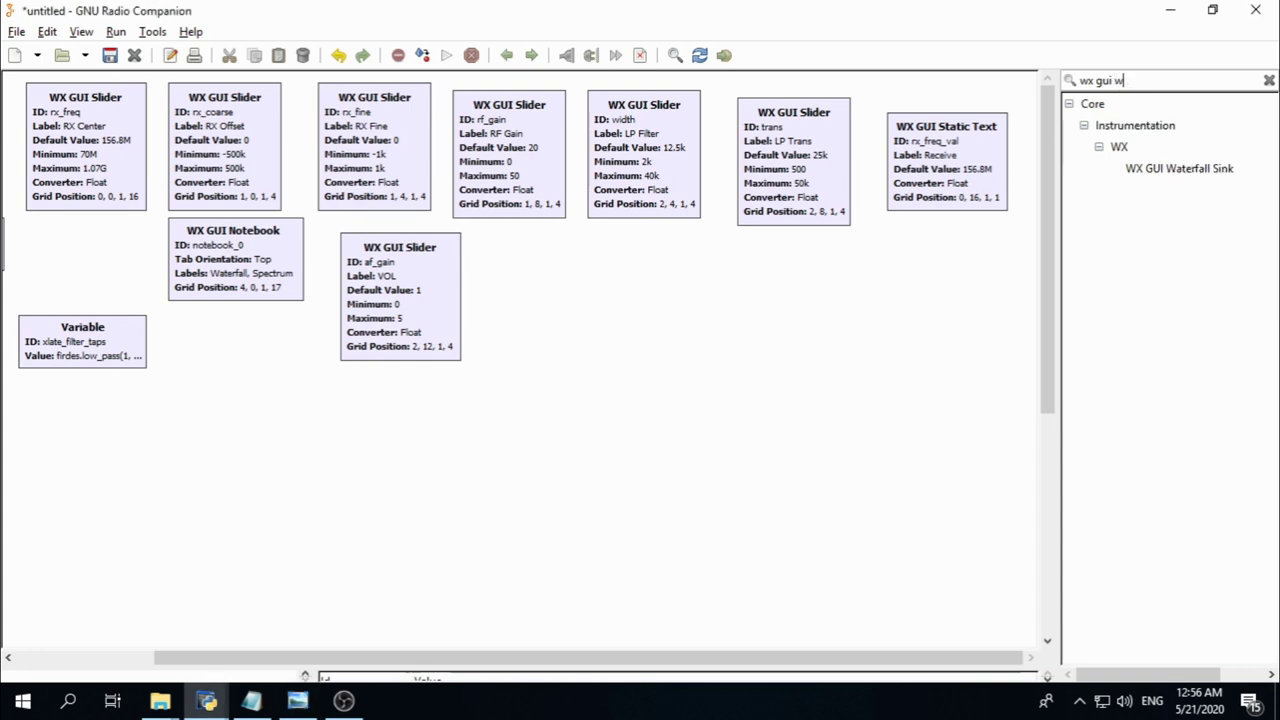
pyautogui.click(1177, 172)
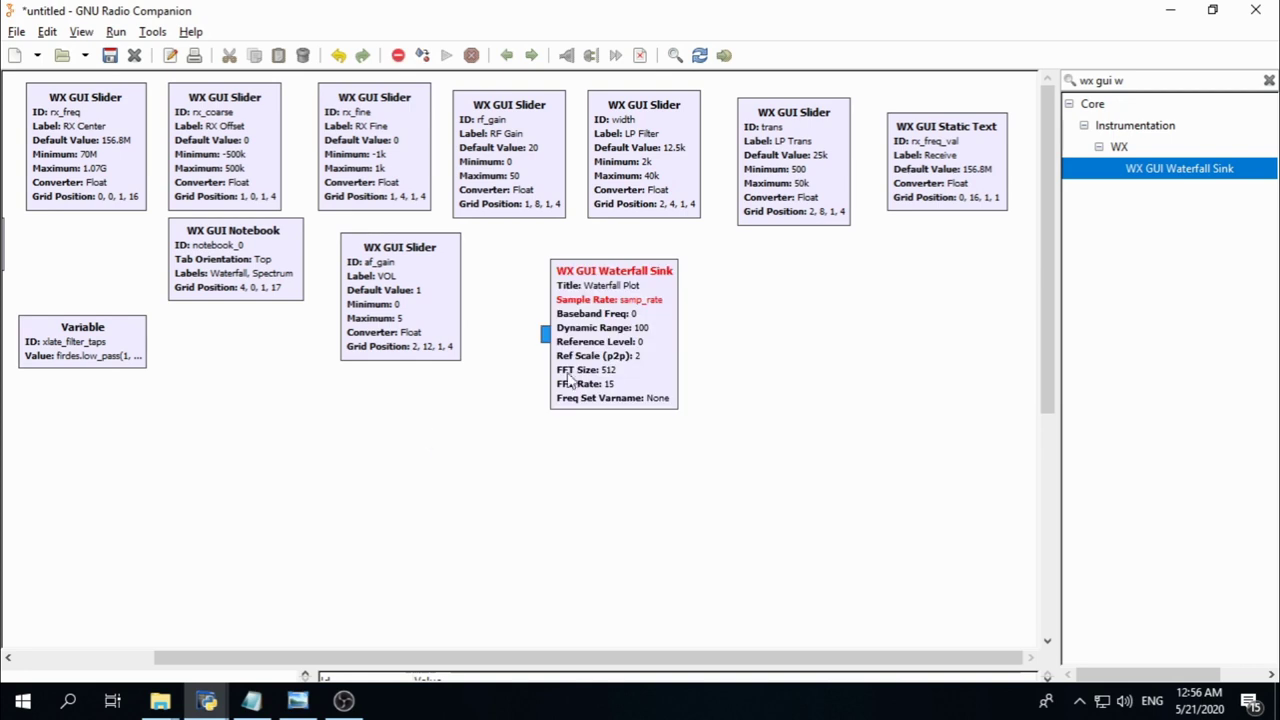
pyautogui.press('Return')
pyautogui.moveTo(607, 332); pyautogui.dragTo(940, 289)
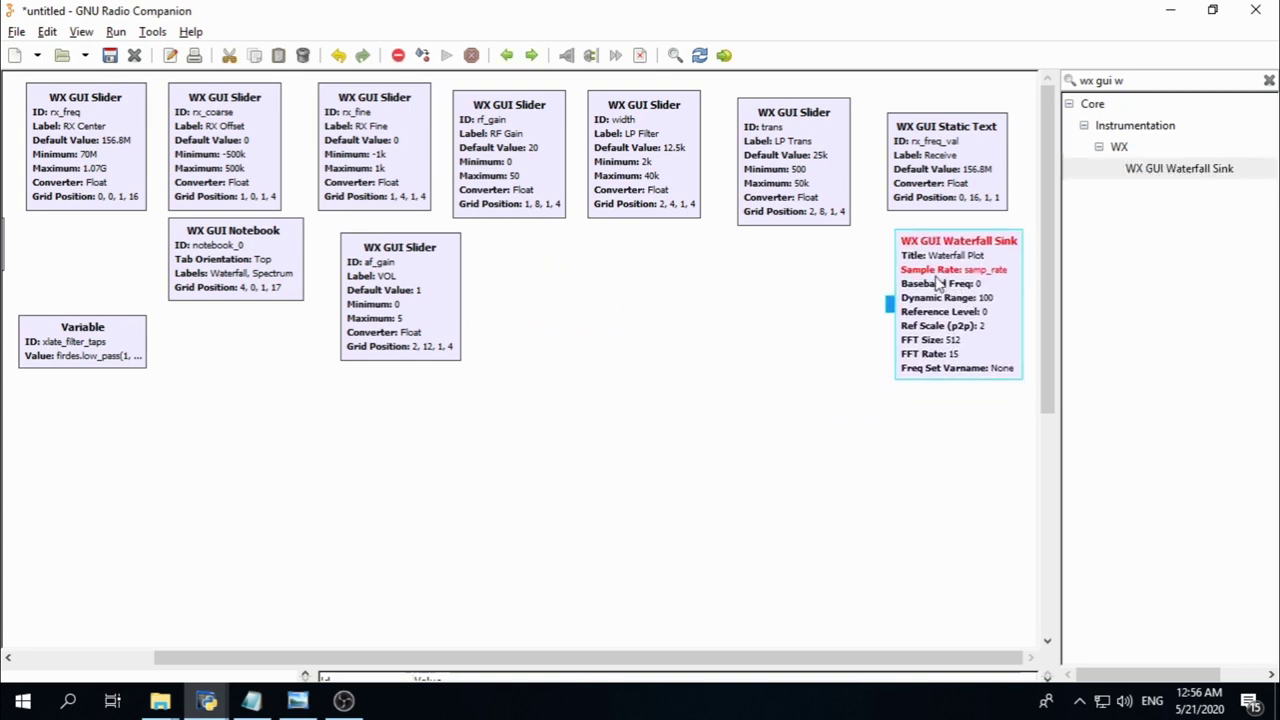
# Title the waterfall sink Spectrum Overview and set its sample rate to s_rate
pyautogui.doubleClick(947, 298)
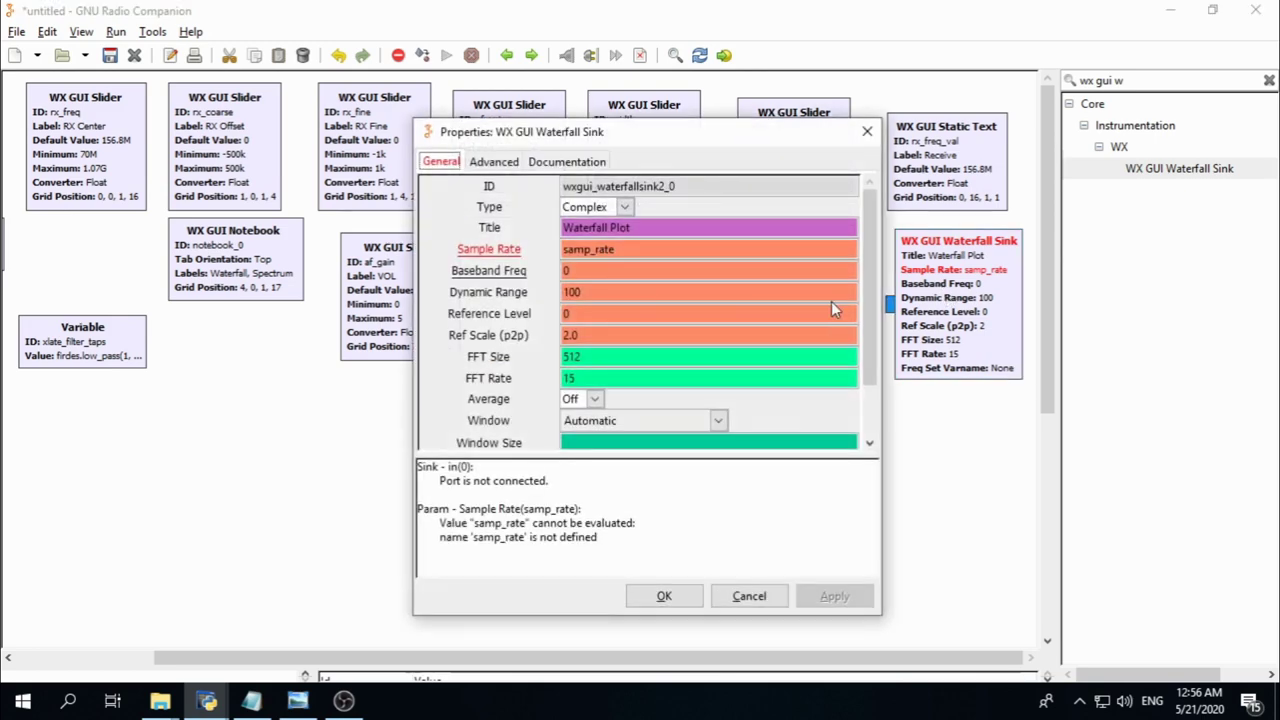
pyautogui.tripleClick(647, 227)
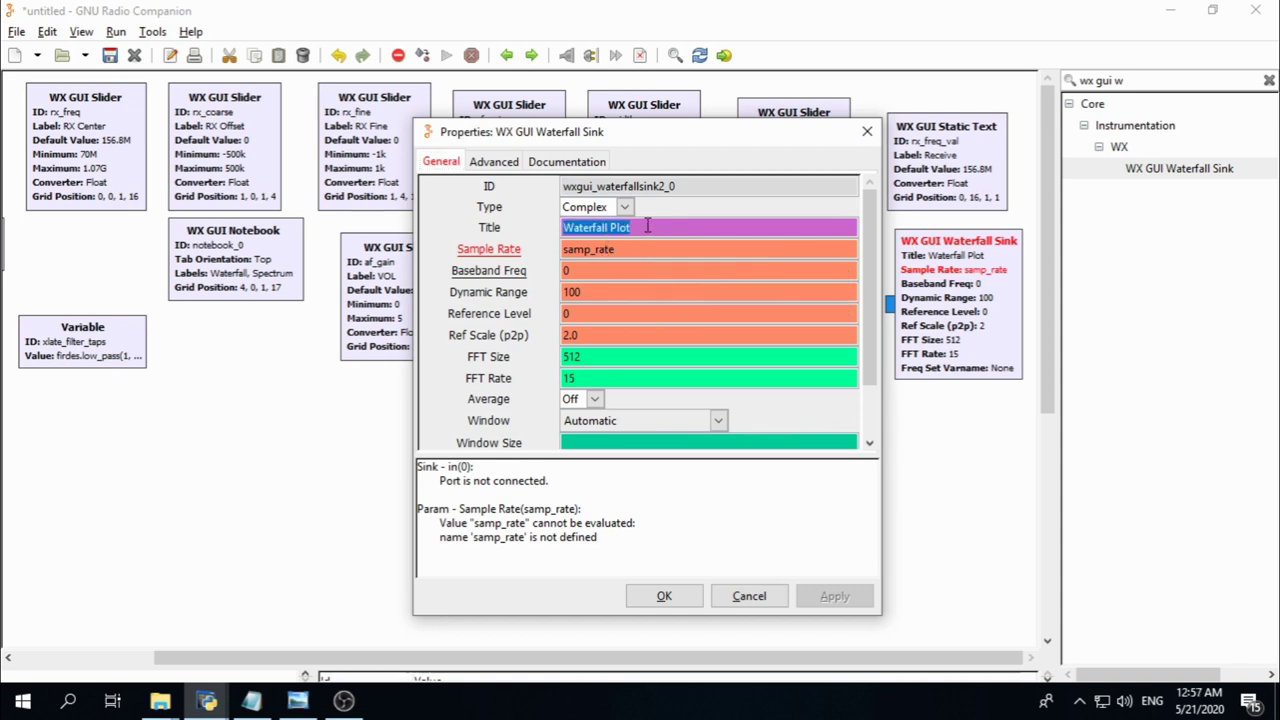
pyautogui.write('S')
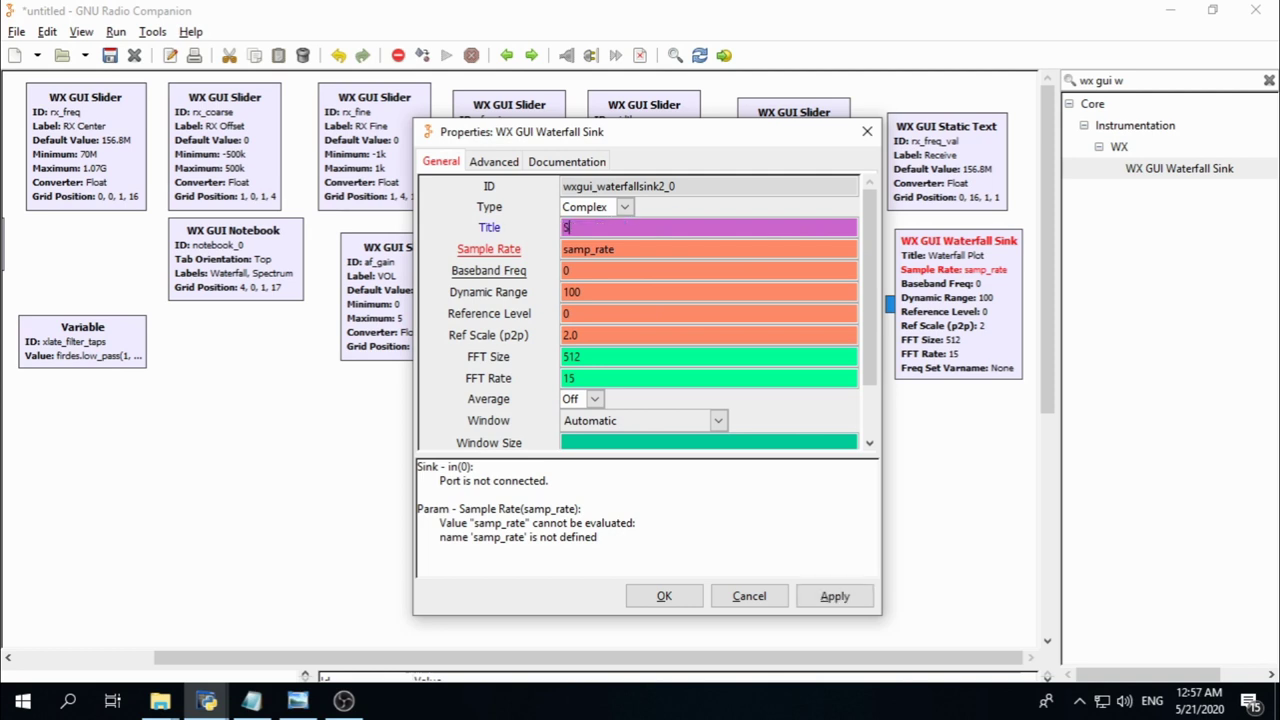
pyautogui.write('pectrum Over')
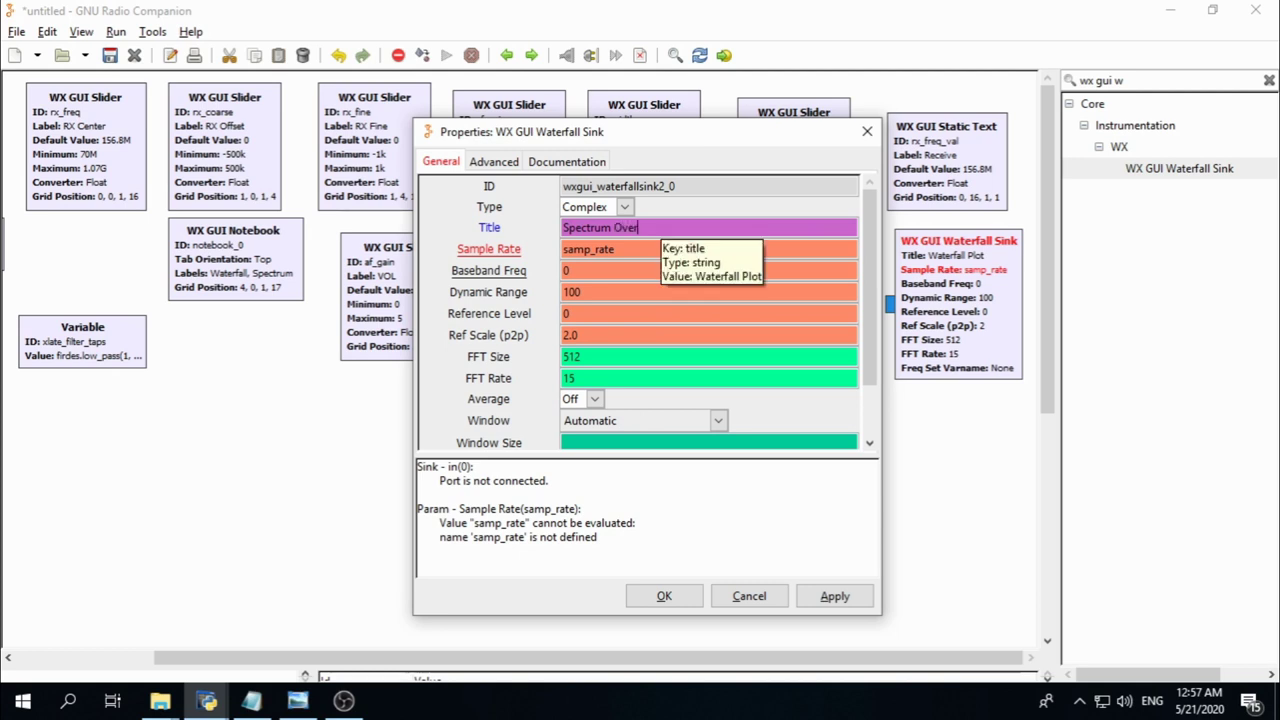
pyautogui.write('view')
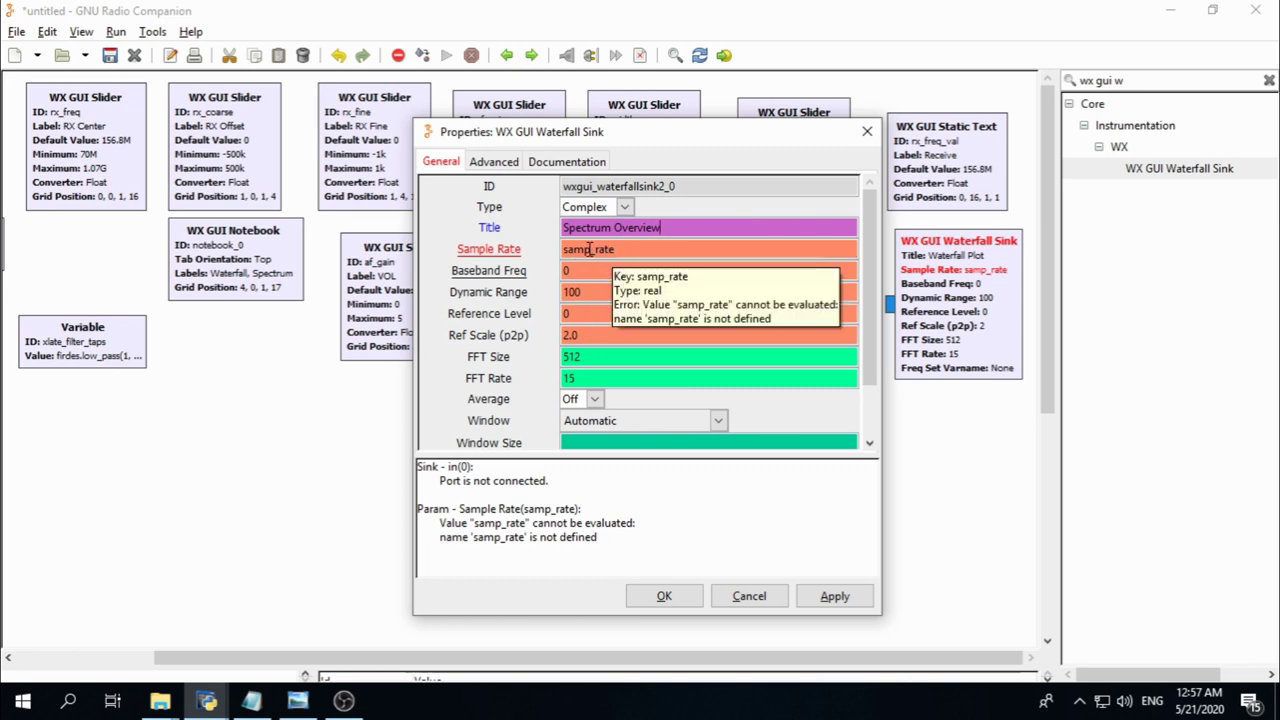
pyautogui.moveTo(589, 249); pyautogui.dragTo(564, 250)
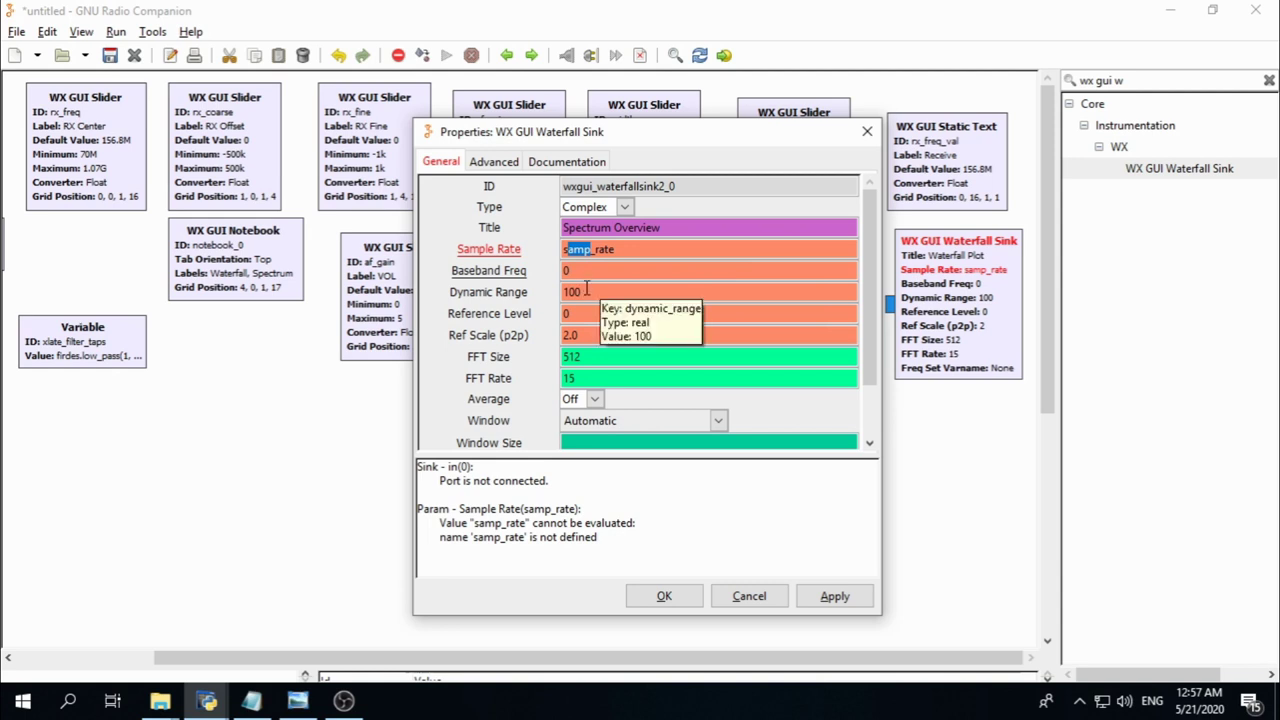
pyautogui.press('BackSpace')
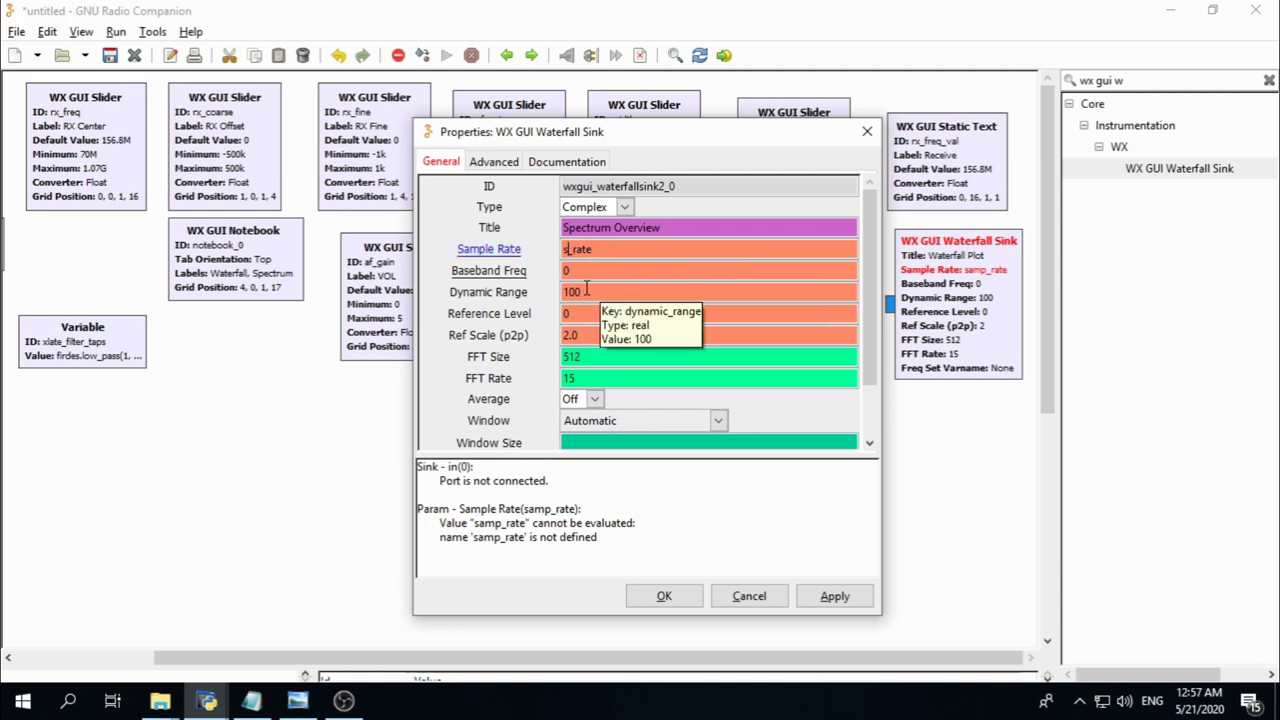
# Set the waterfall sink's baseband frequency to rx_freq, dynamic range to 90 and reference level to -20
pyautogui.moveTo(599, 138); pyautogui.dragTo(681, 151)
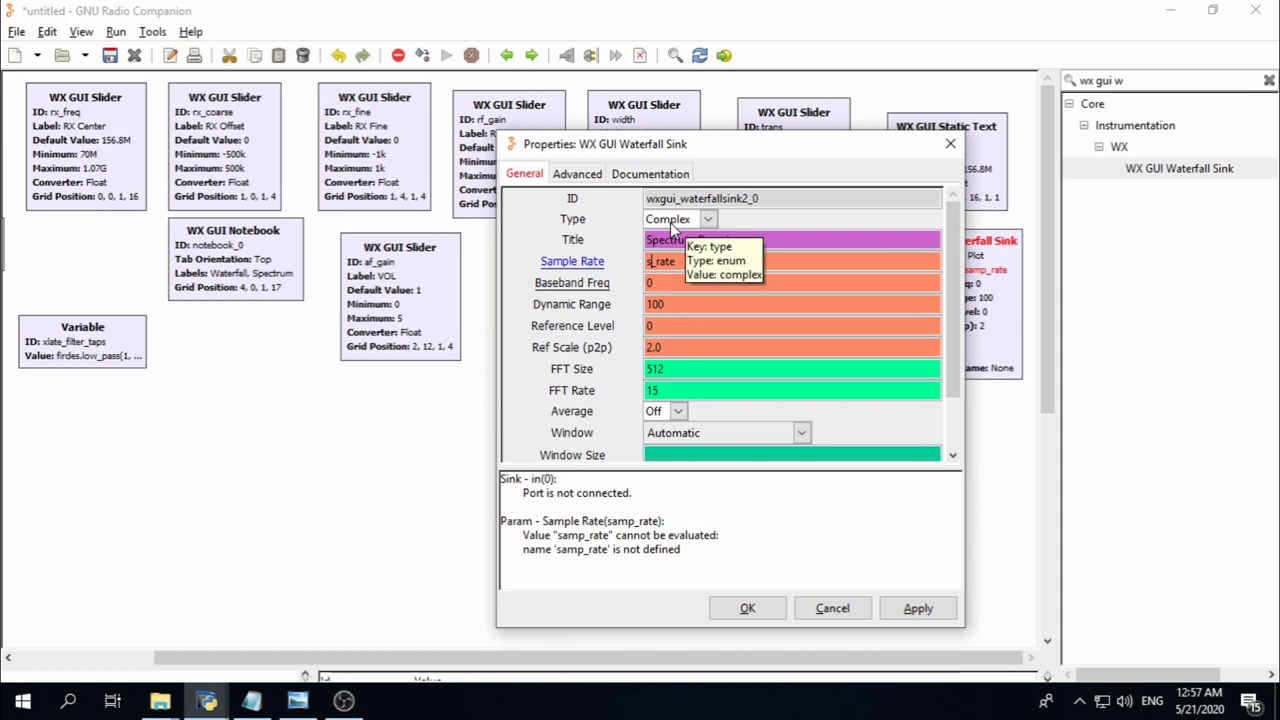
pyautogui.doubleClick(663, 283)
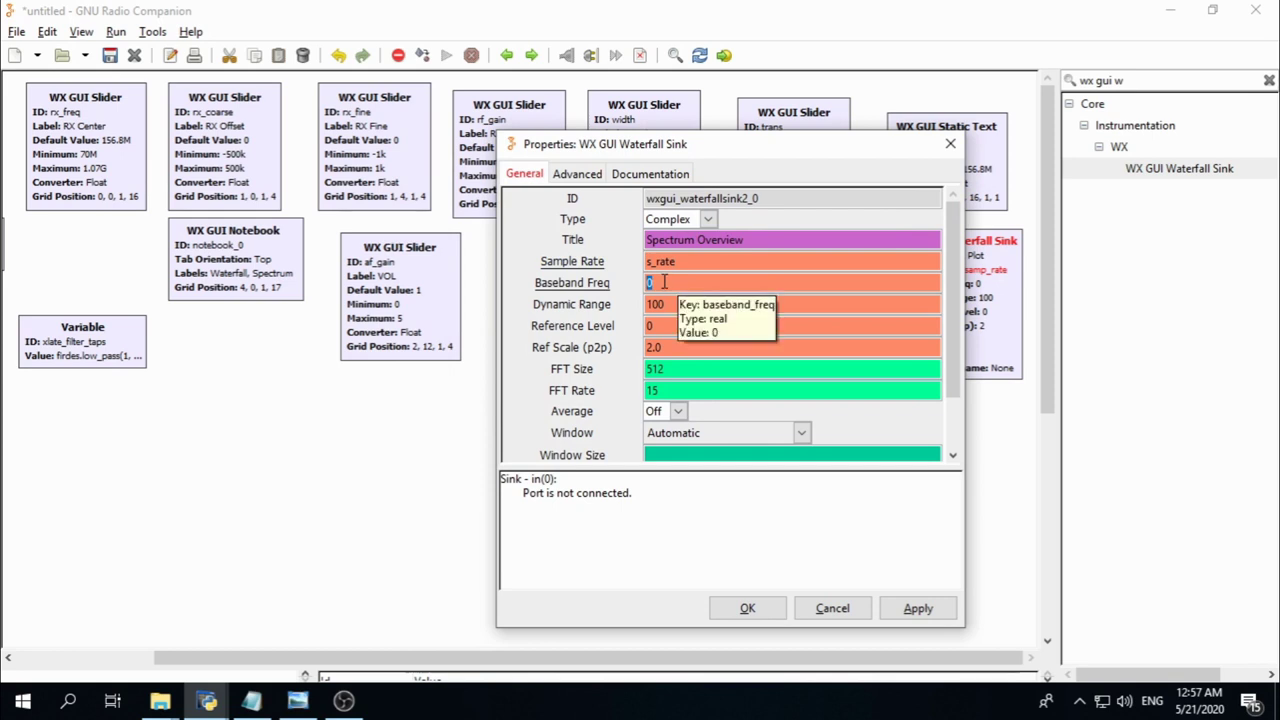
pyautogui.write('rx_freq')
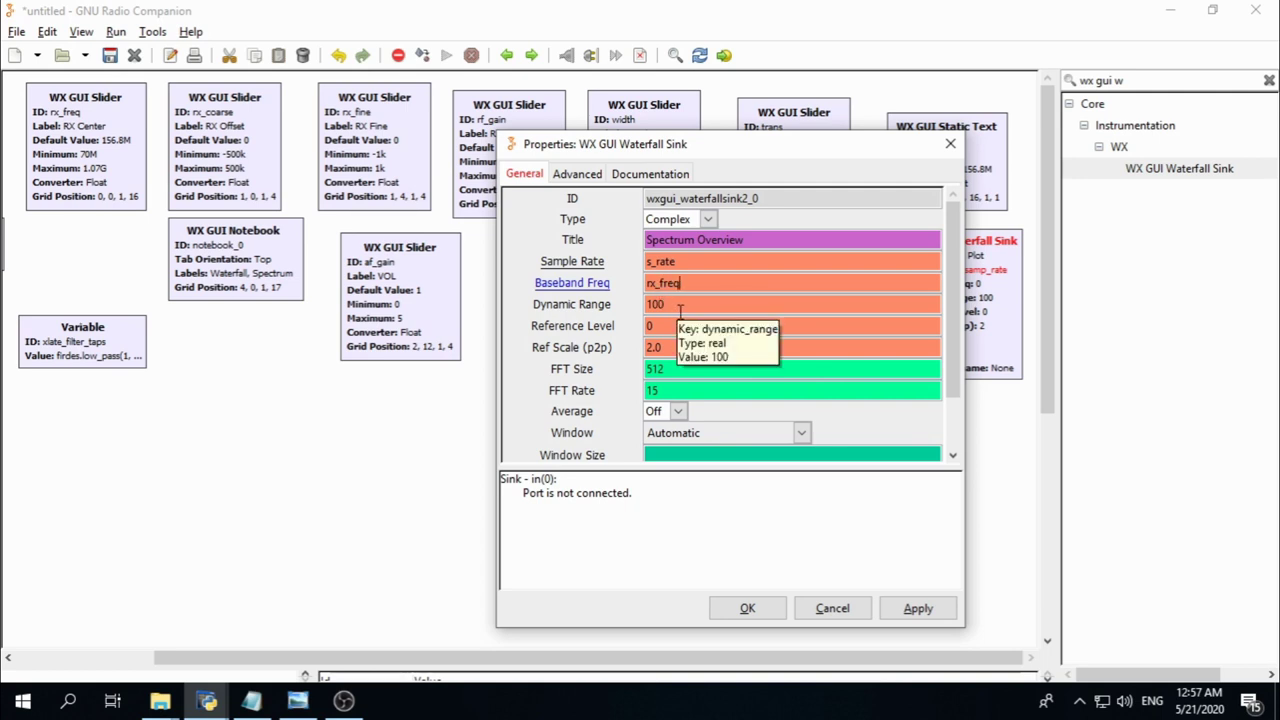
pyautogui.doubleClick(676, 309)
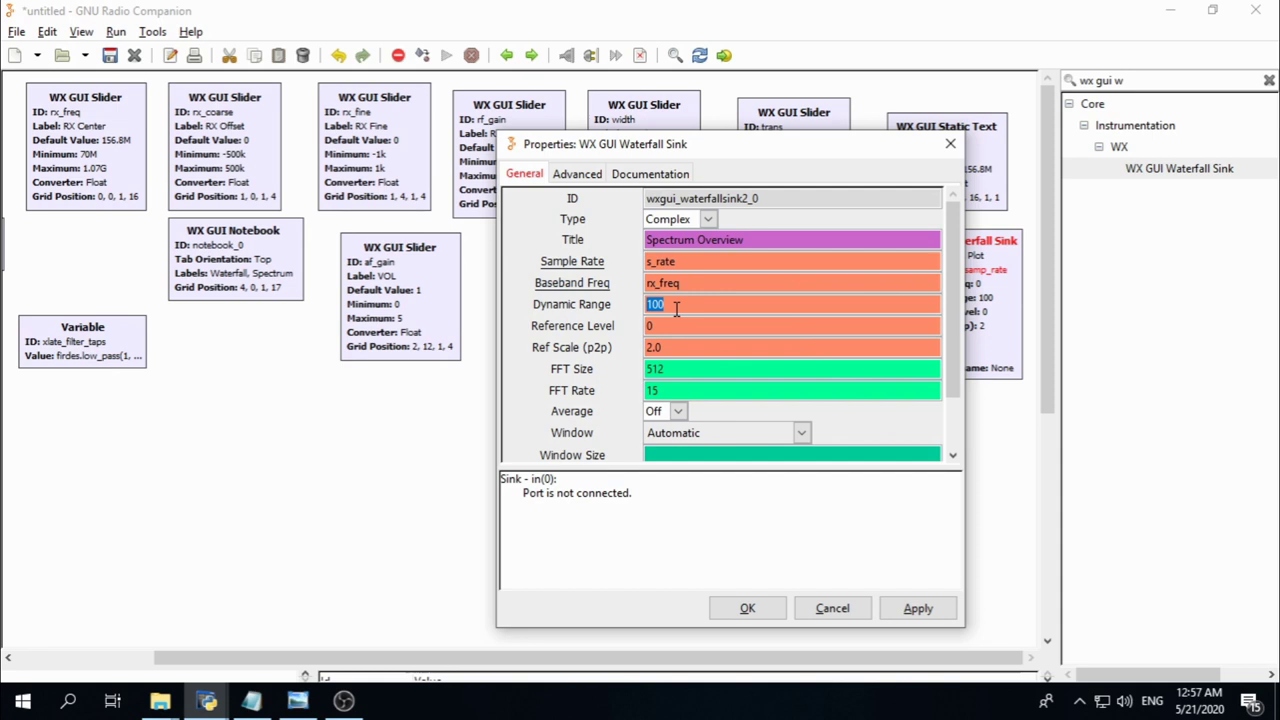
pyautogui.write('90')
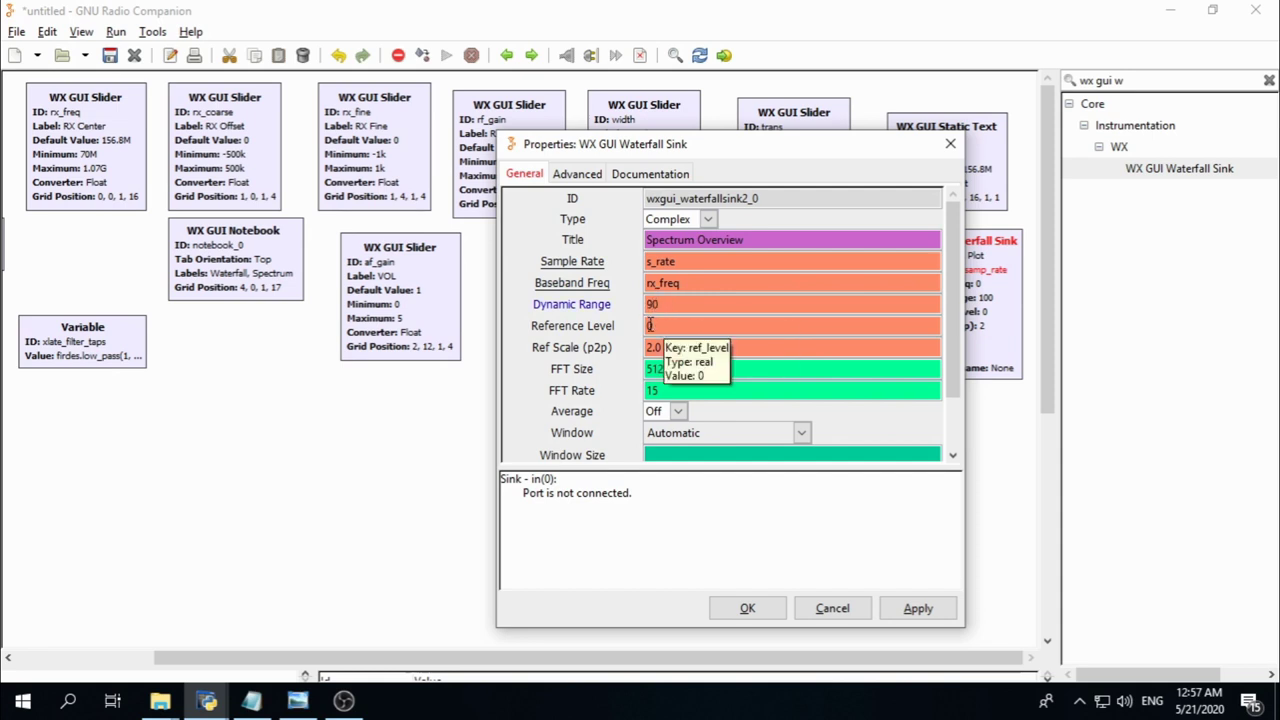
pyautogui.doubleClick(652, 325)
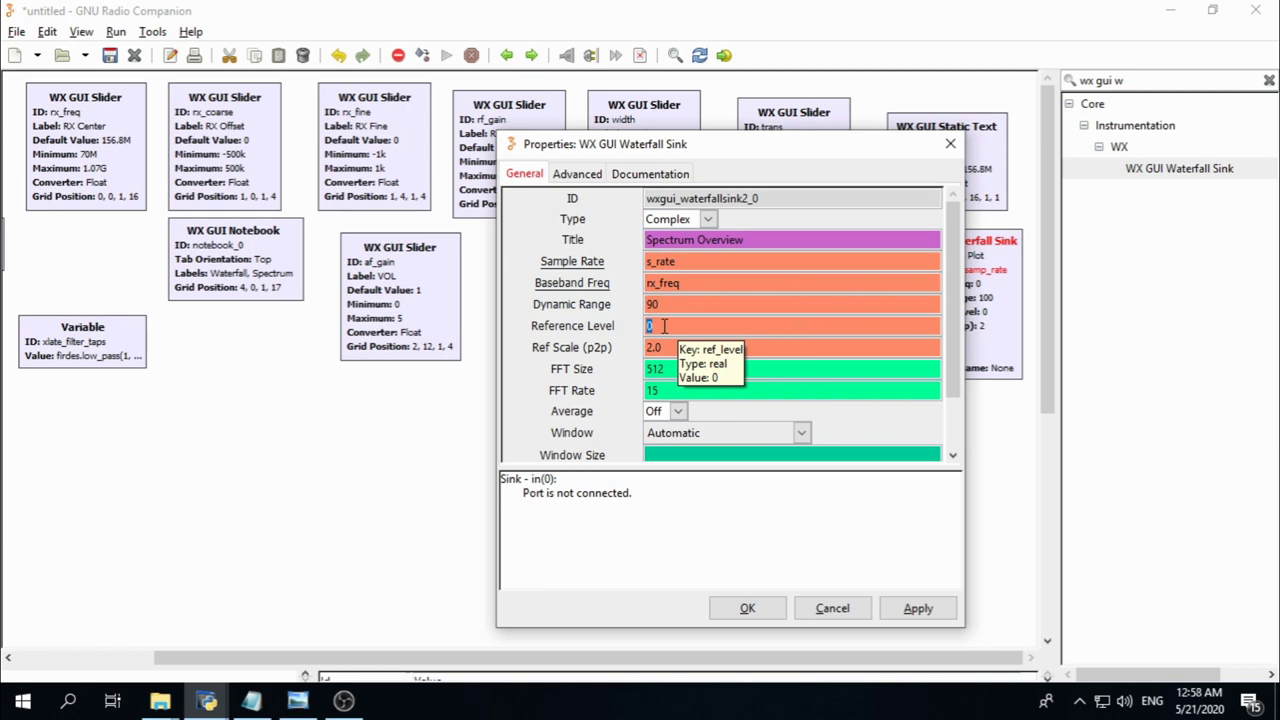
pyautogui.write('-20')
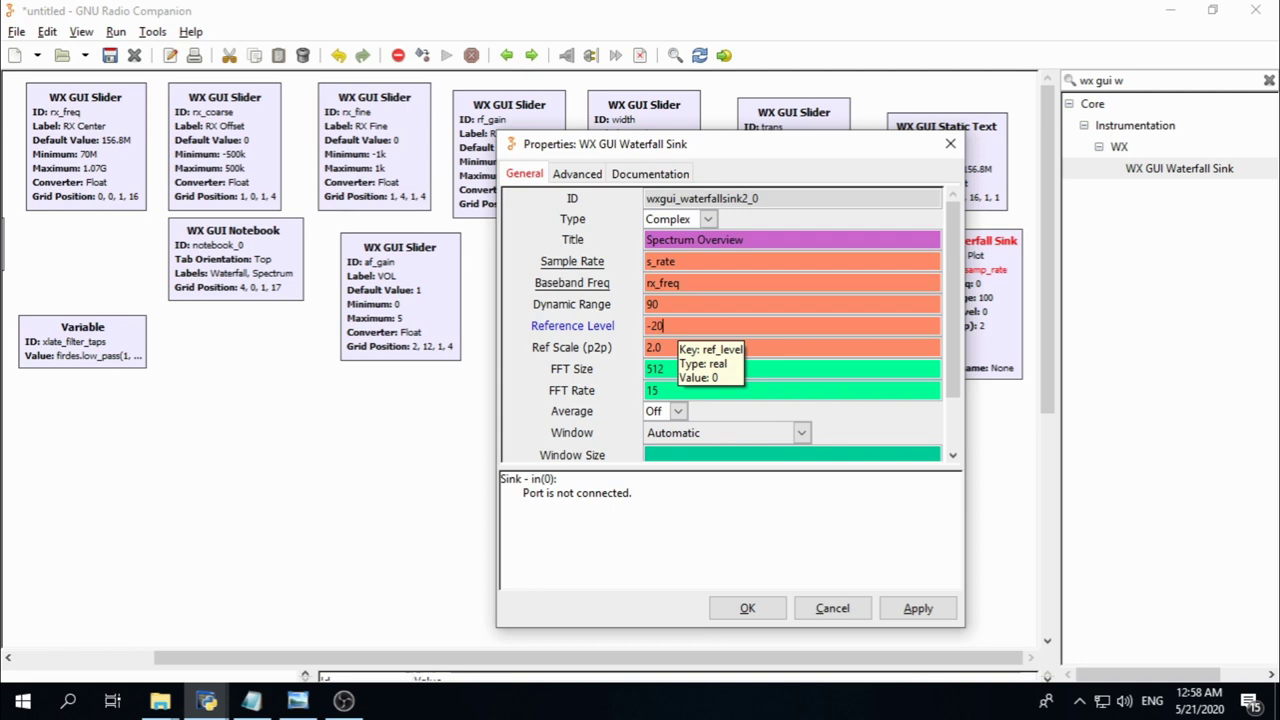
# Set the waterfall sink's FFT size to 2048 and its window type to Hamming
pyautogui.doubleClick(675, 368)
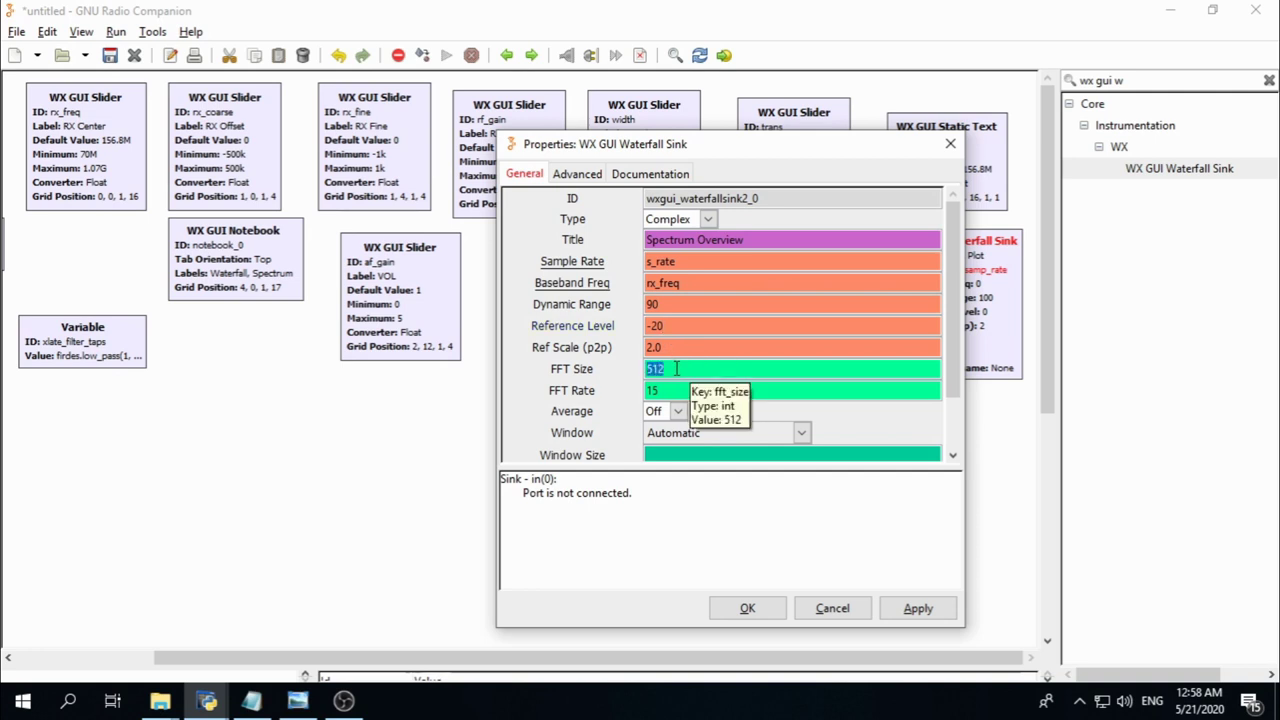
pyautogui.write('2048')
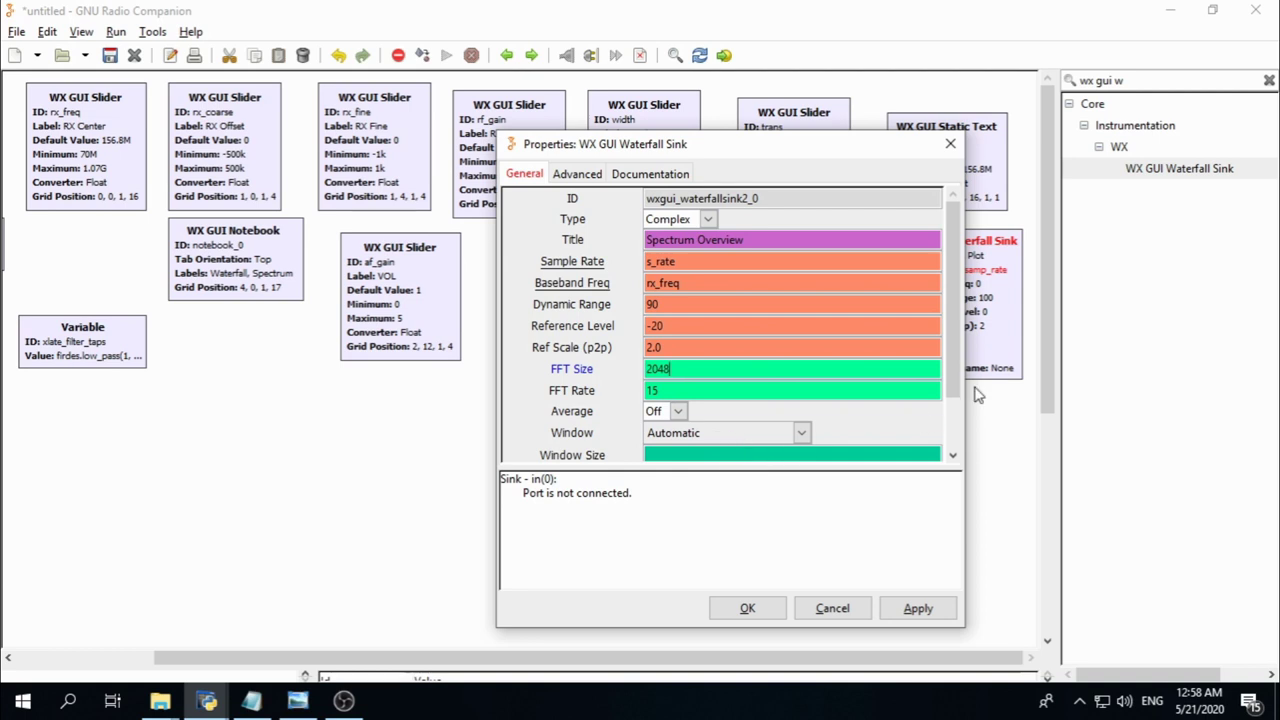
pyautogui.moveTo(960, 368); pyautogui.dragTo(955, 440)
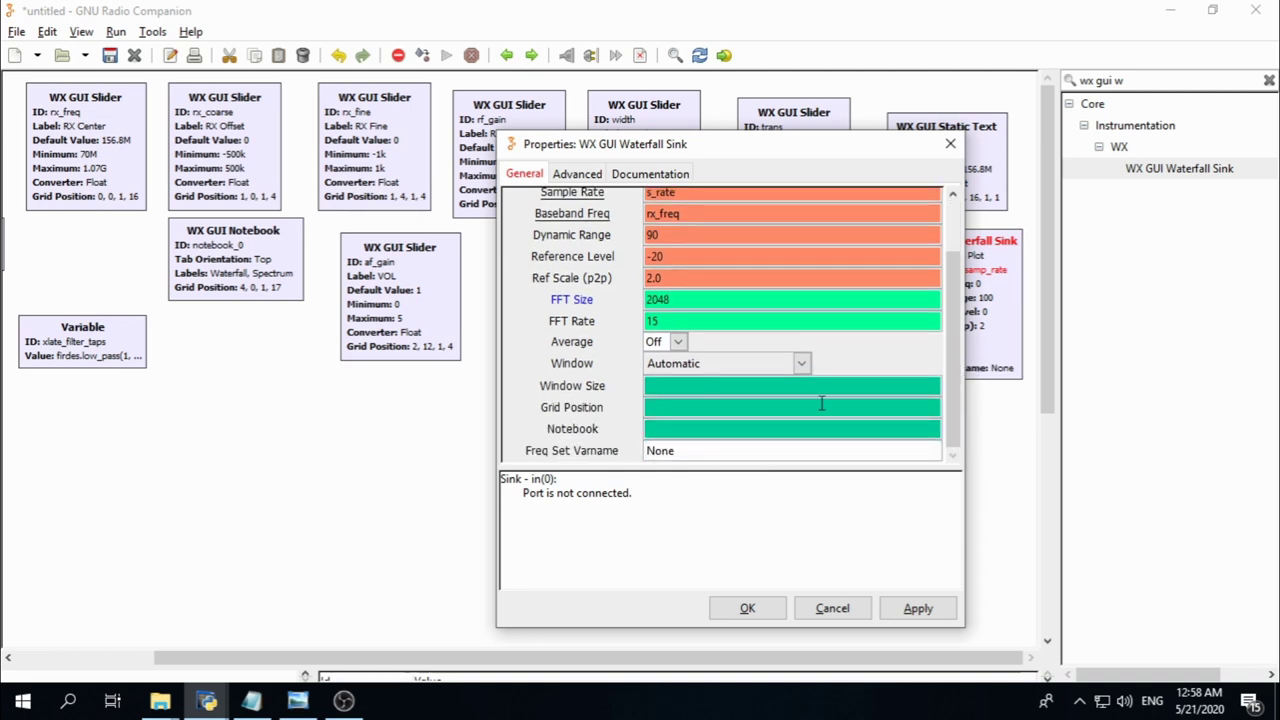
pyautogui.click(802, 364)
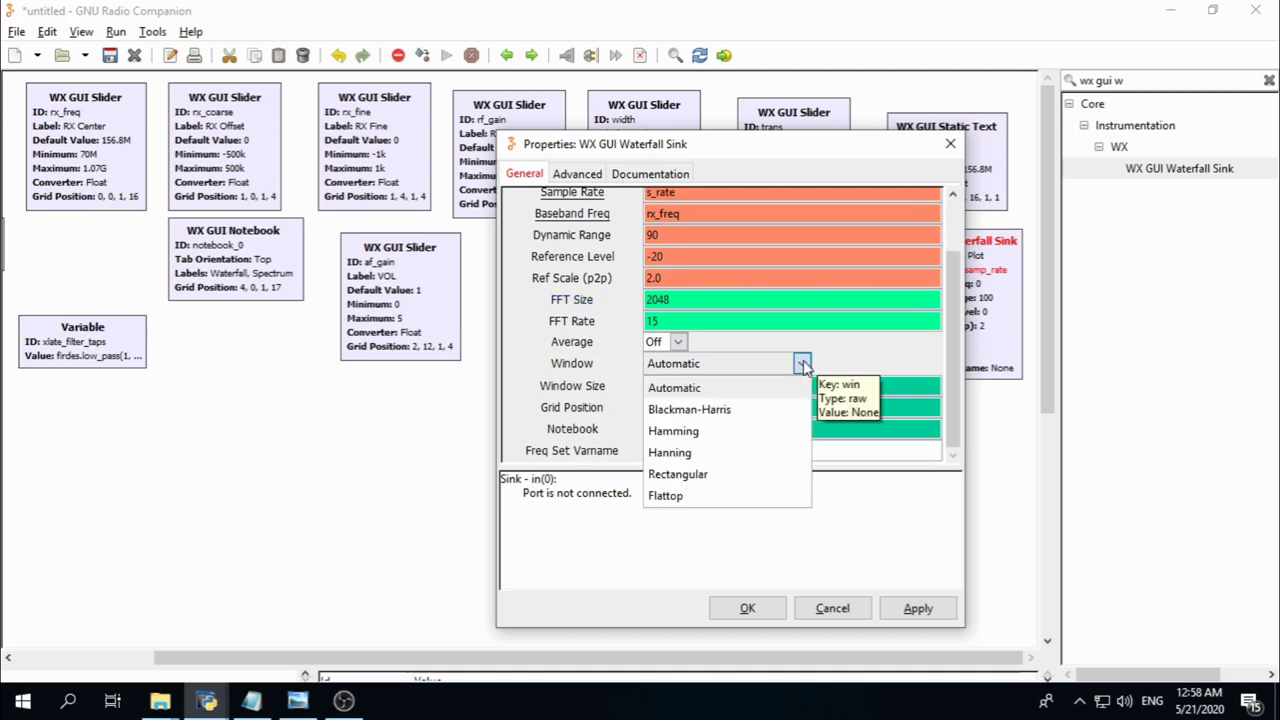
pyautogui.click(742, 431)
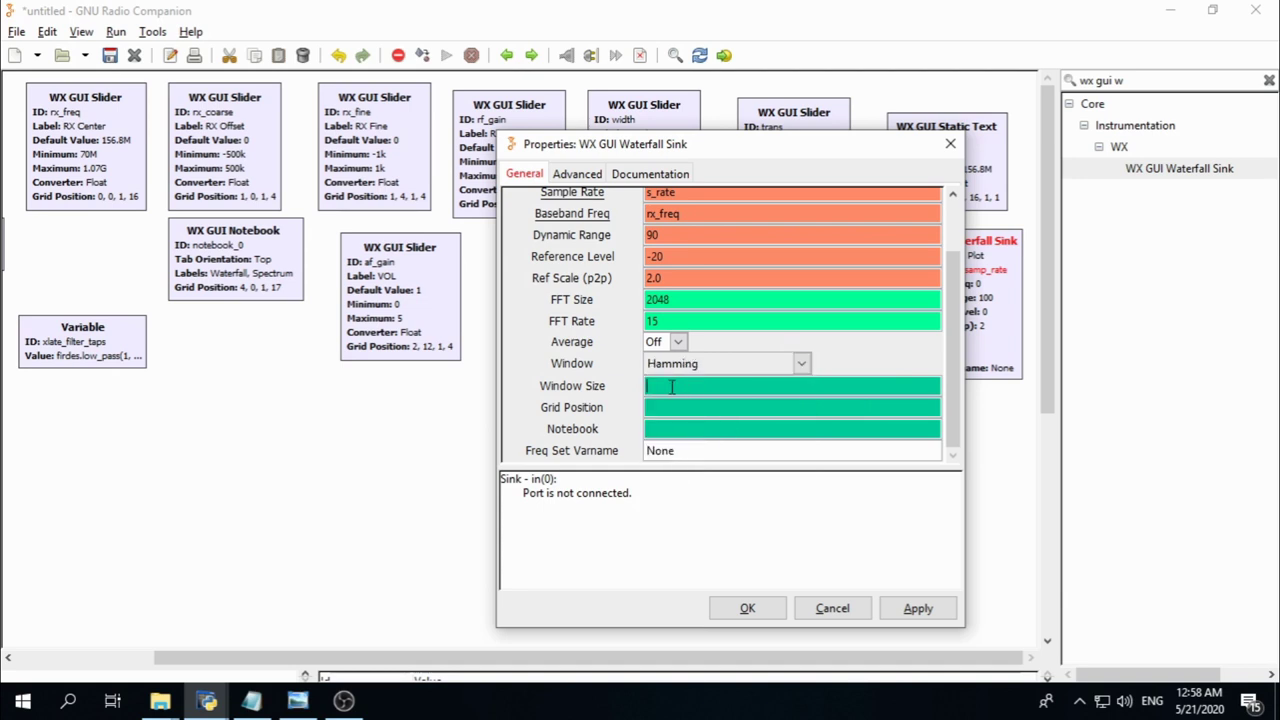
# Set the waterfall sink's window size to 800,500 and its notebook to Main,0, and accept the properties
pyautogui.write('800')
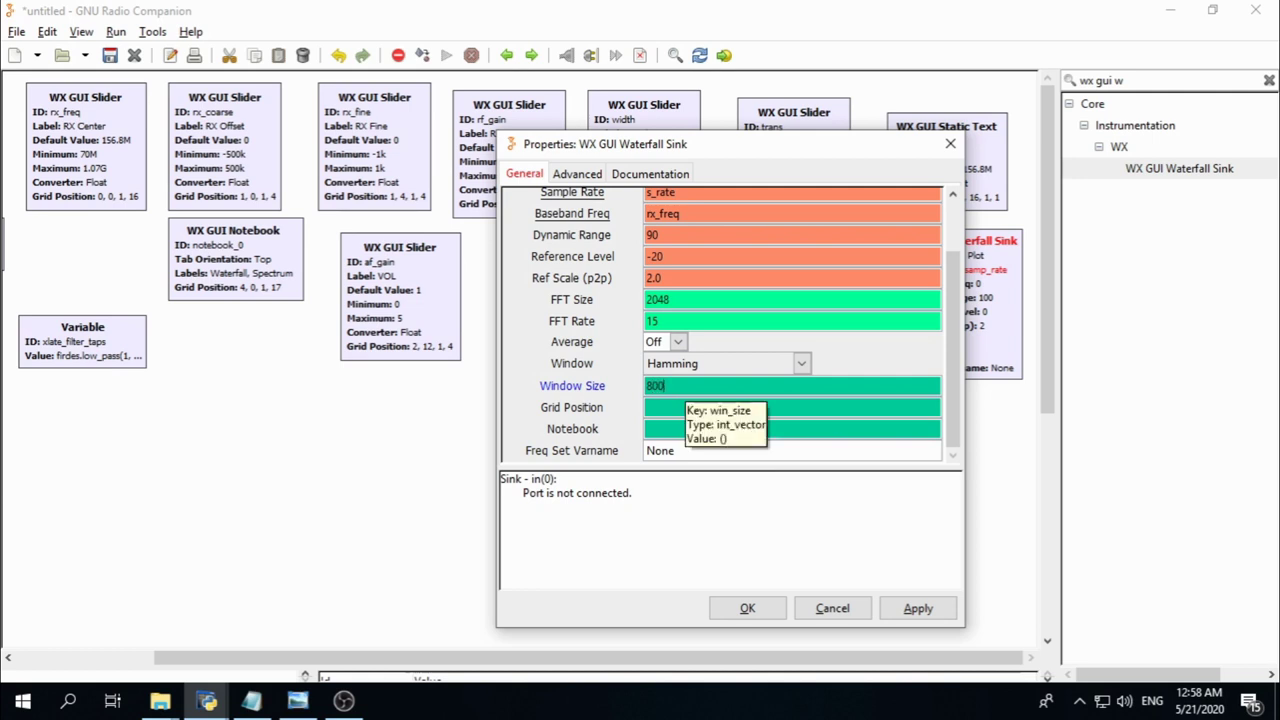
pyautogui.write(',500')
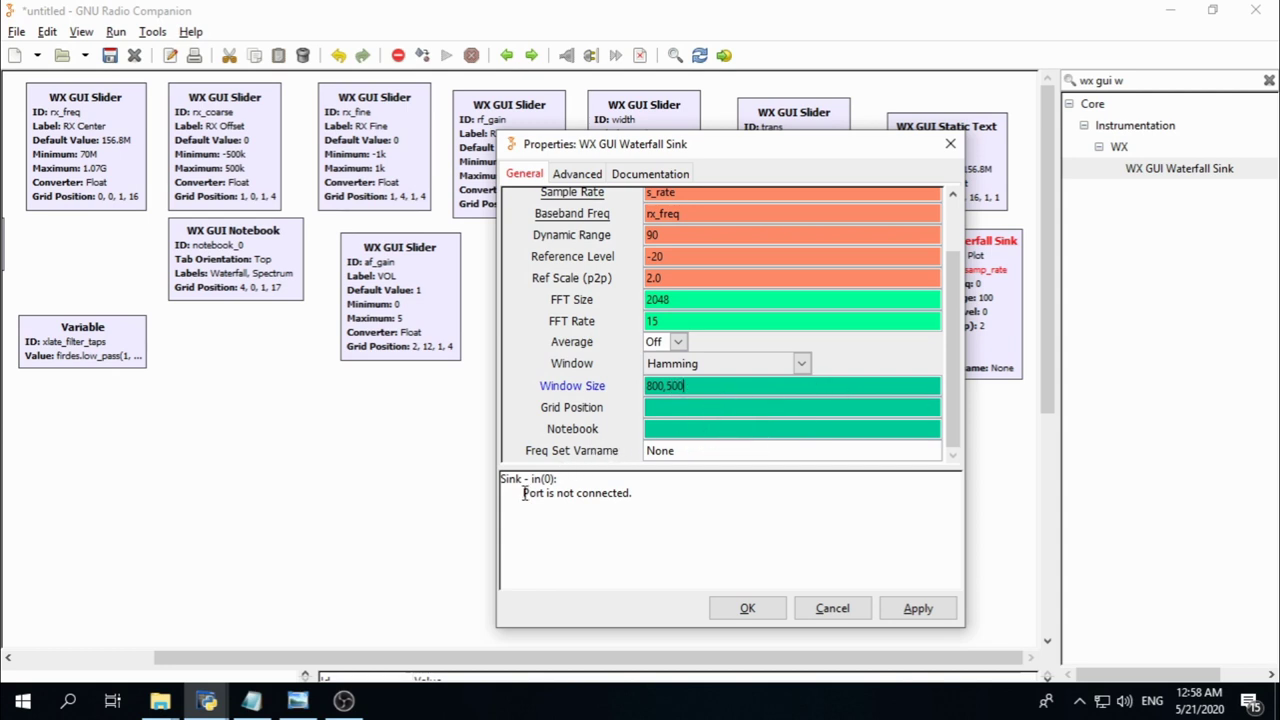
pyautogui.click(678, 428)
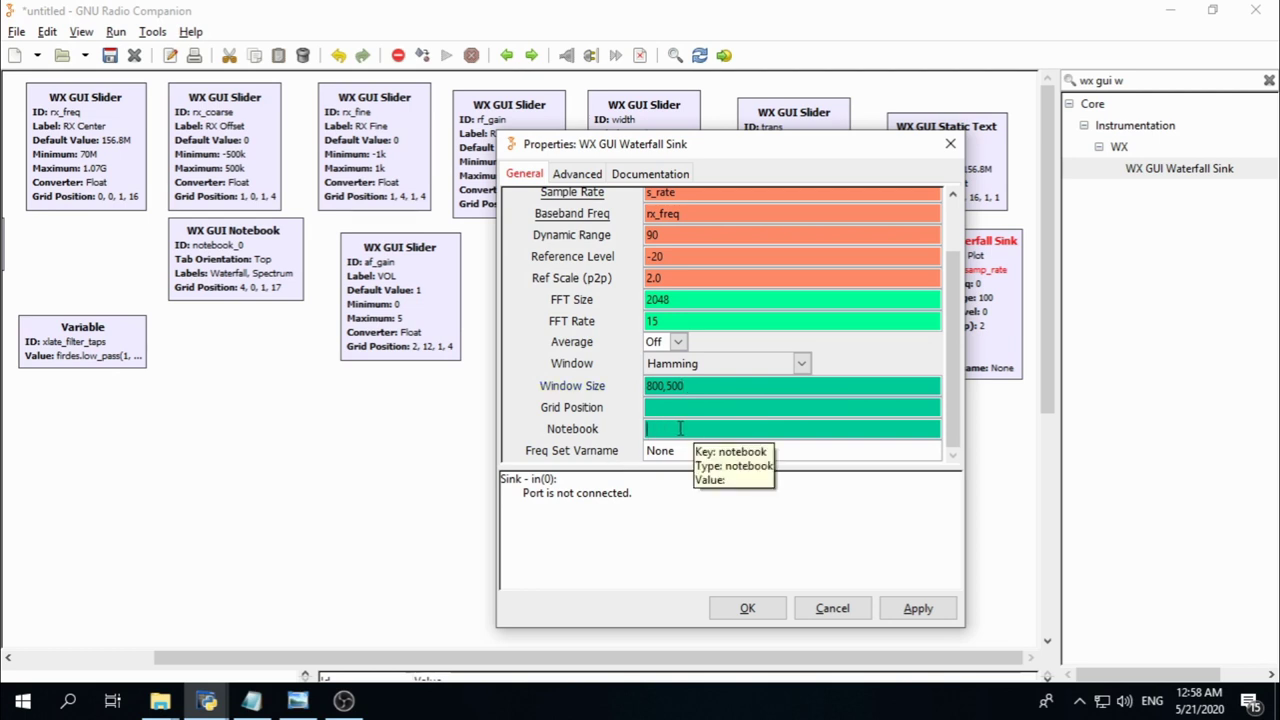
pyautogui.write('M')
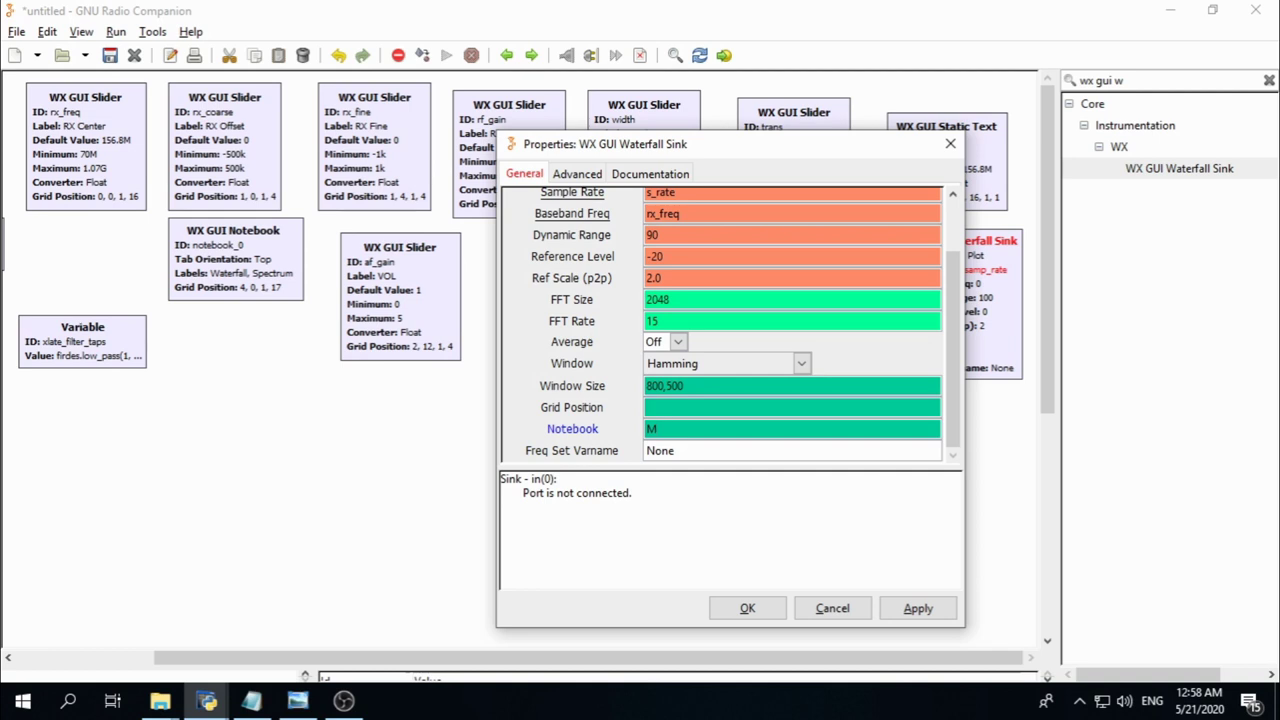
pyautogui.write('ain')
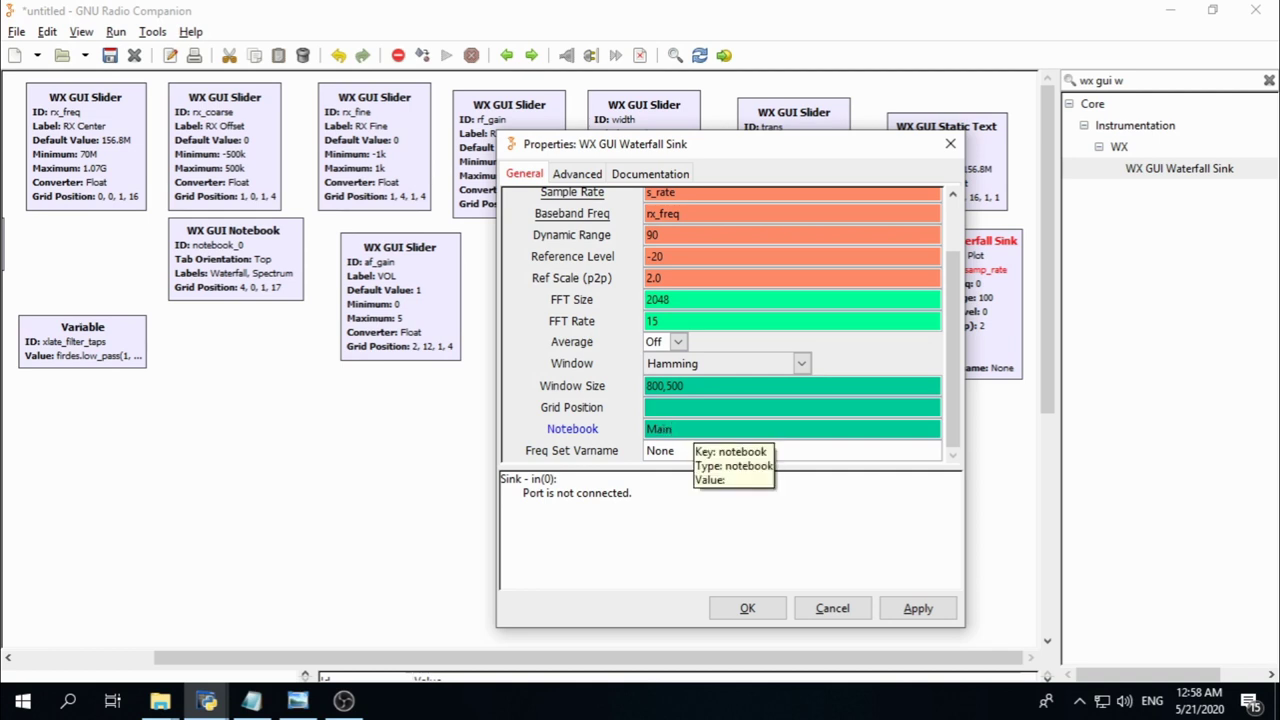
pyautogui.write(',0')
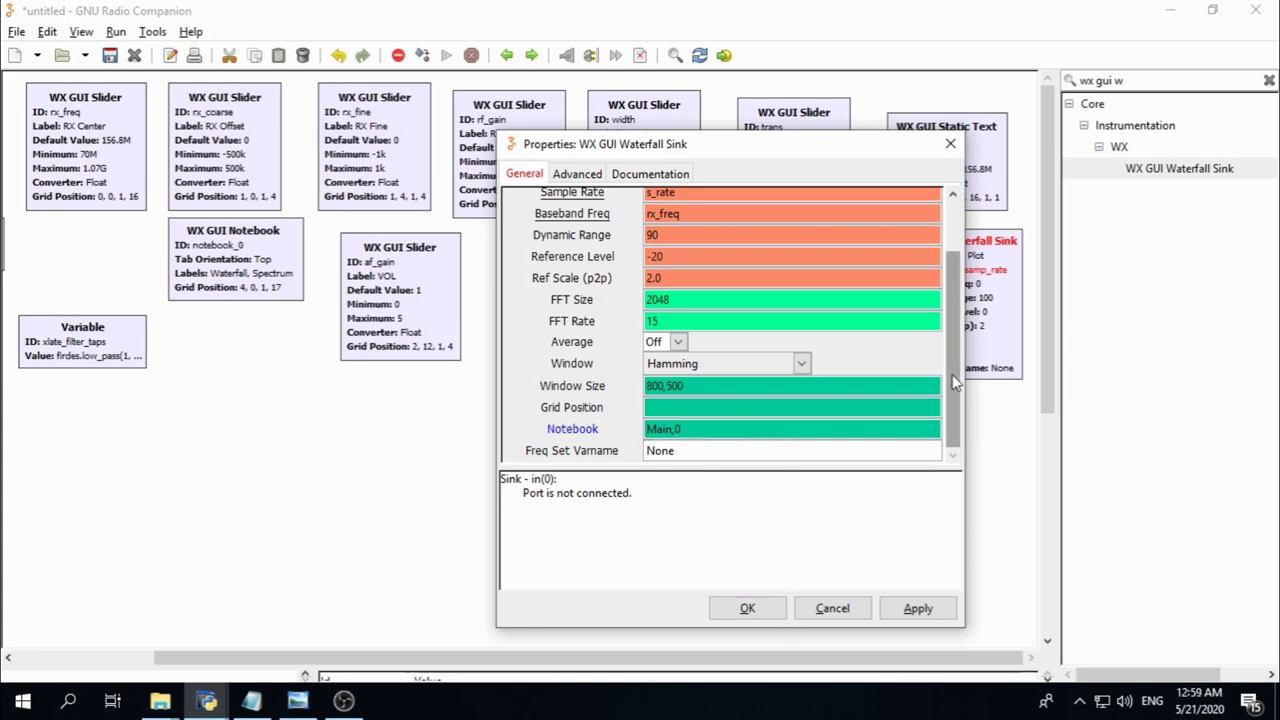
pyautogui.click(747, 607)
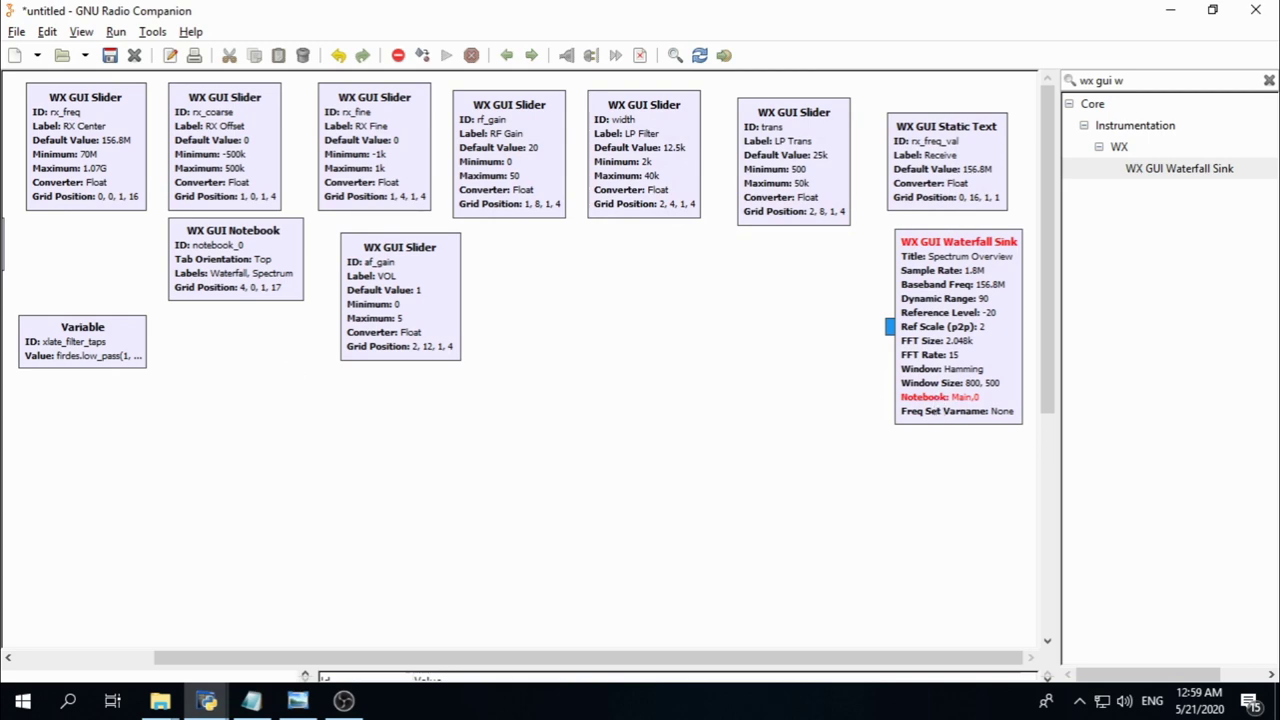
# Reopen the waterfall sink's properties and review its parameters, including the window size and the flagged notebook entry
pyautogui.doubleClick(940, 352)
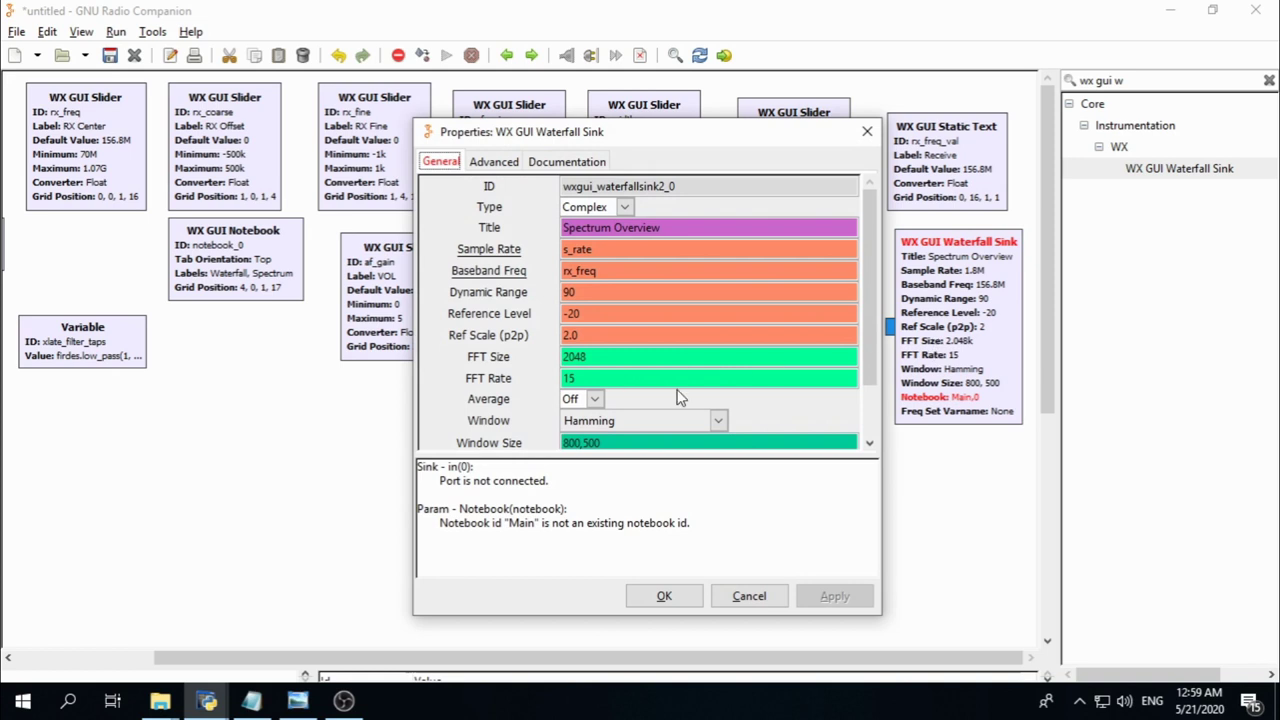
pyautogui.moveTo(870, 300); pyautogui.dragTo(870, 353)
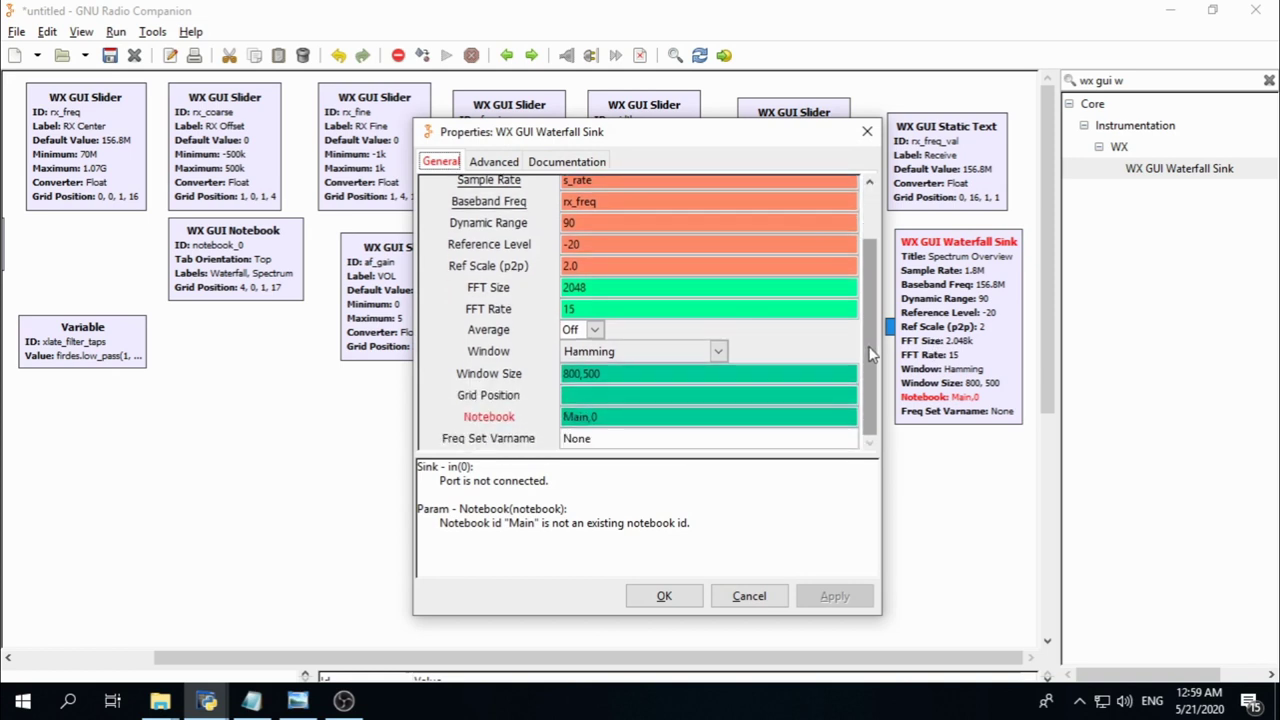
pyautogui.moveTo(631, 417)
pyautogui.moveTo(875, 400); pyautogui.dragTo(875, 330)
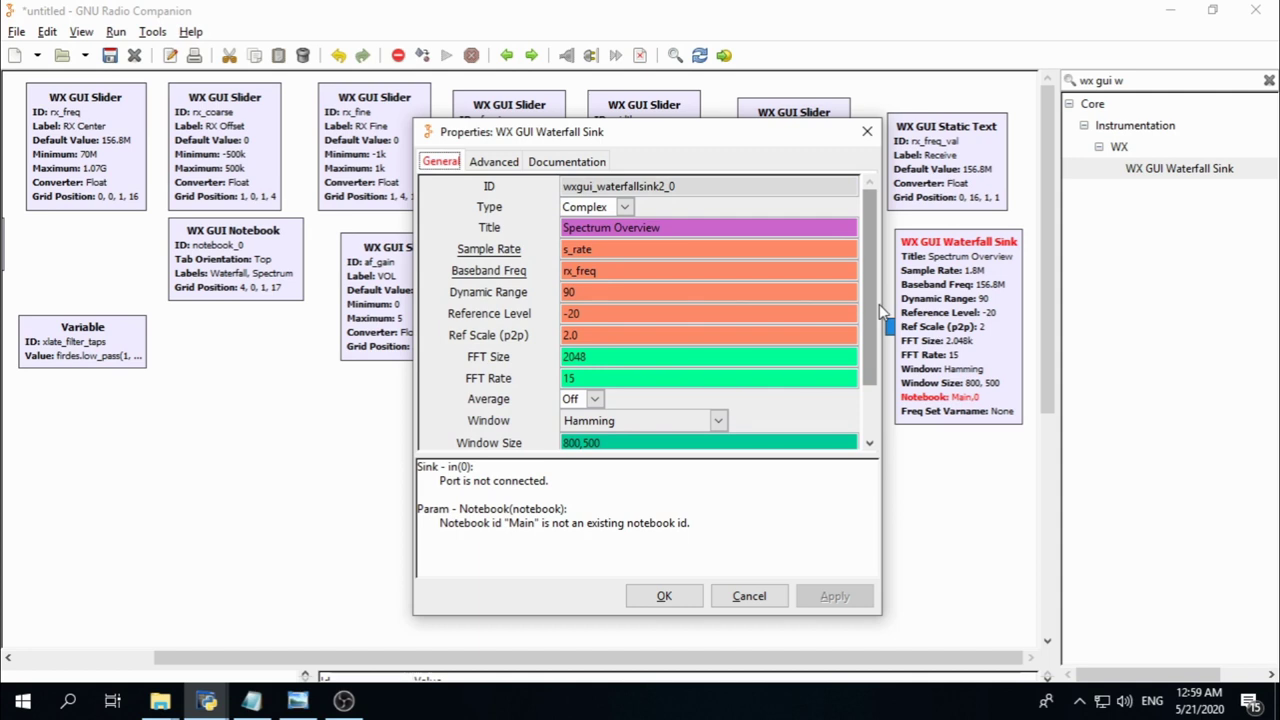
pyautogui.scroll(-1, 879, 348)
pyautogui.scroll(-1, 880, 350)
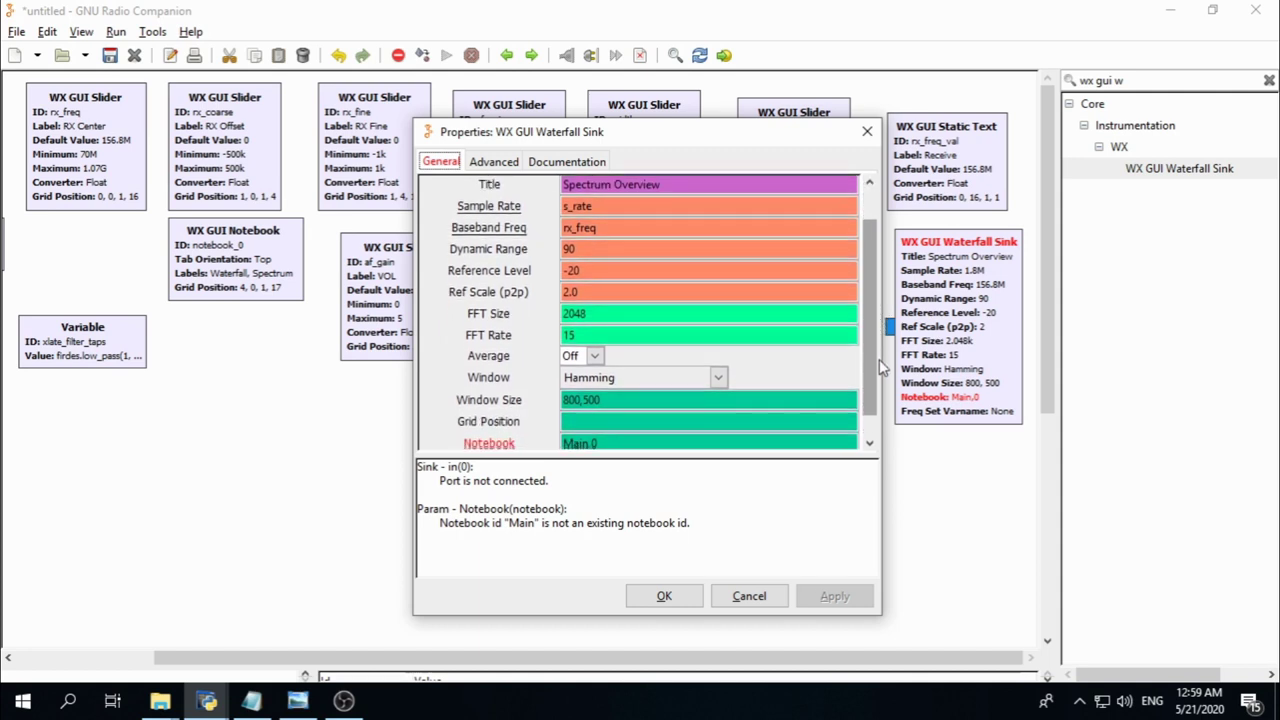
pyautogui.moveTo(879, 362); pyautogui.dragTo(881, 385)
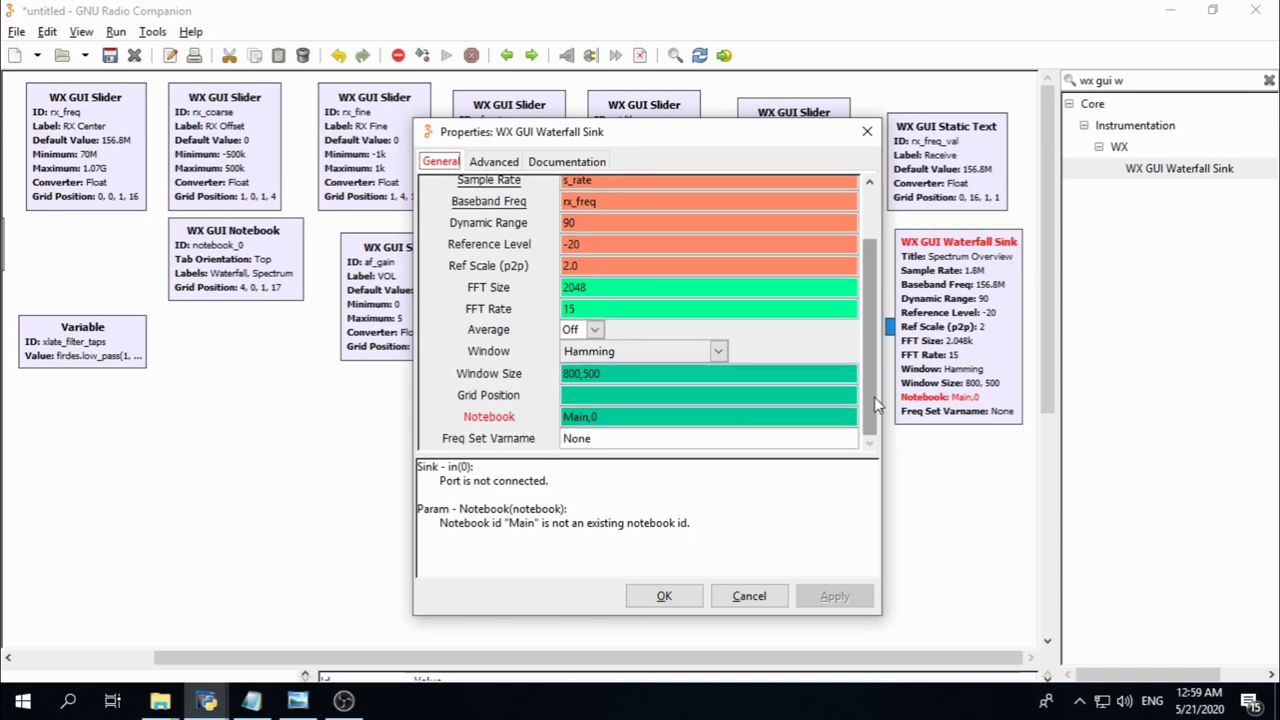
pyautogui.scroll(1, 612, 378)
pyautogui.scroll(-1, 612, 378)
pyautogui.click(588, 374)
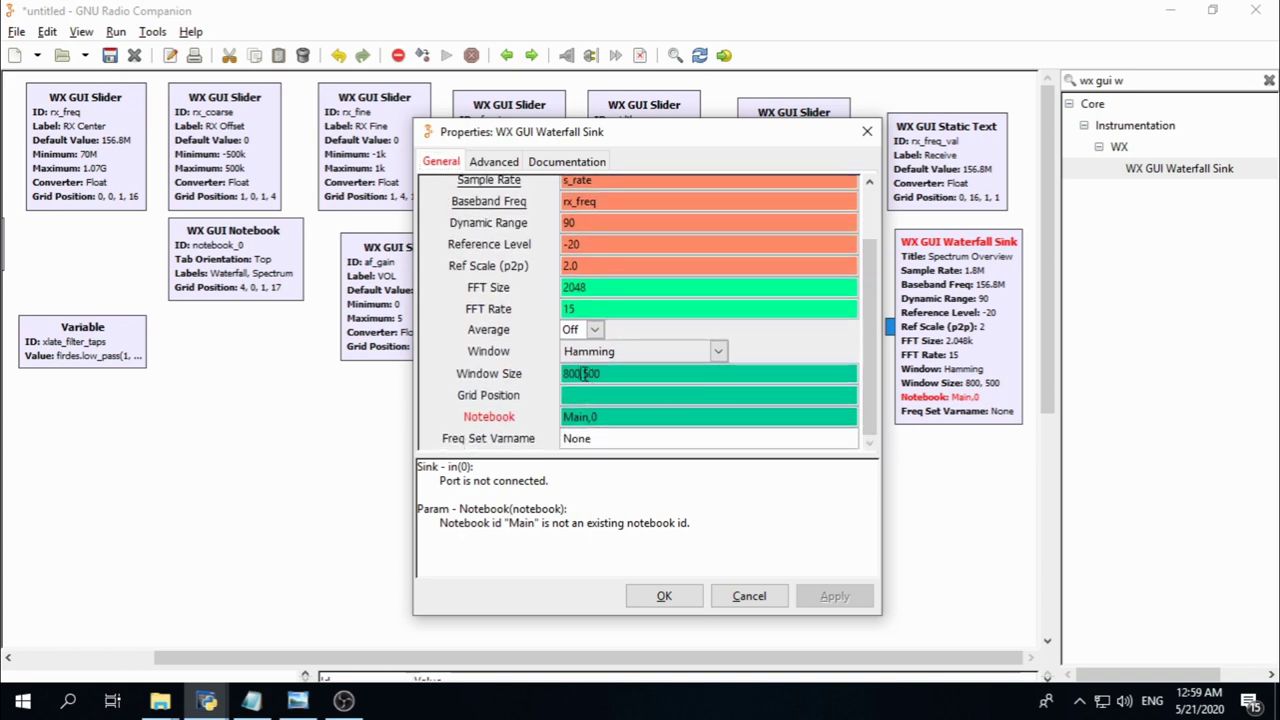
pyautogui.click(664, 596)
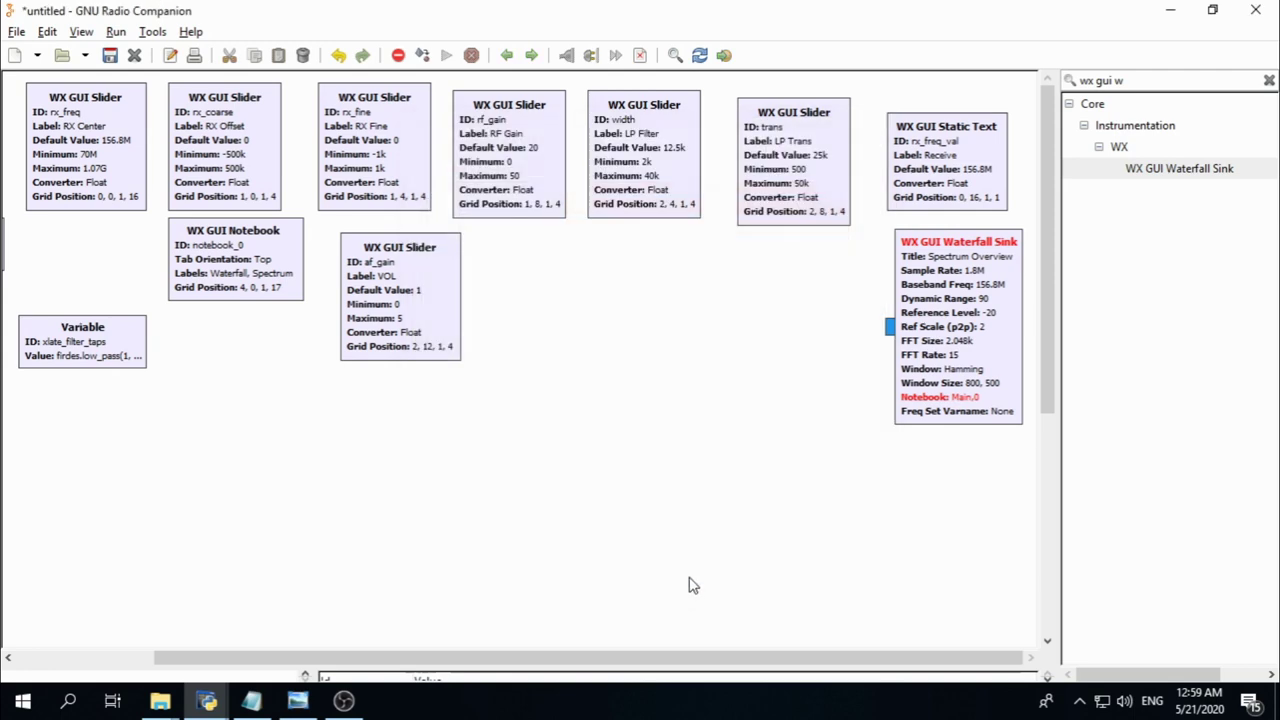
# Remove the space after the comma in the waterfall sink's window size so it reads 800,500, and accept the properties
pyautogui.doubleClick(940, 385)
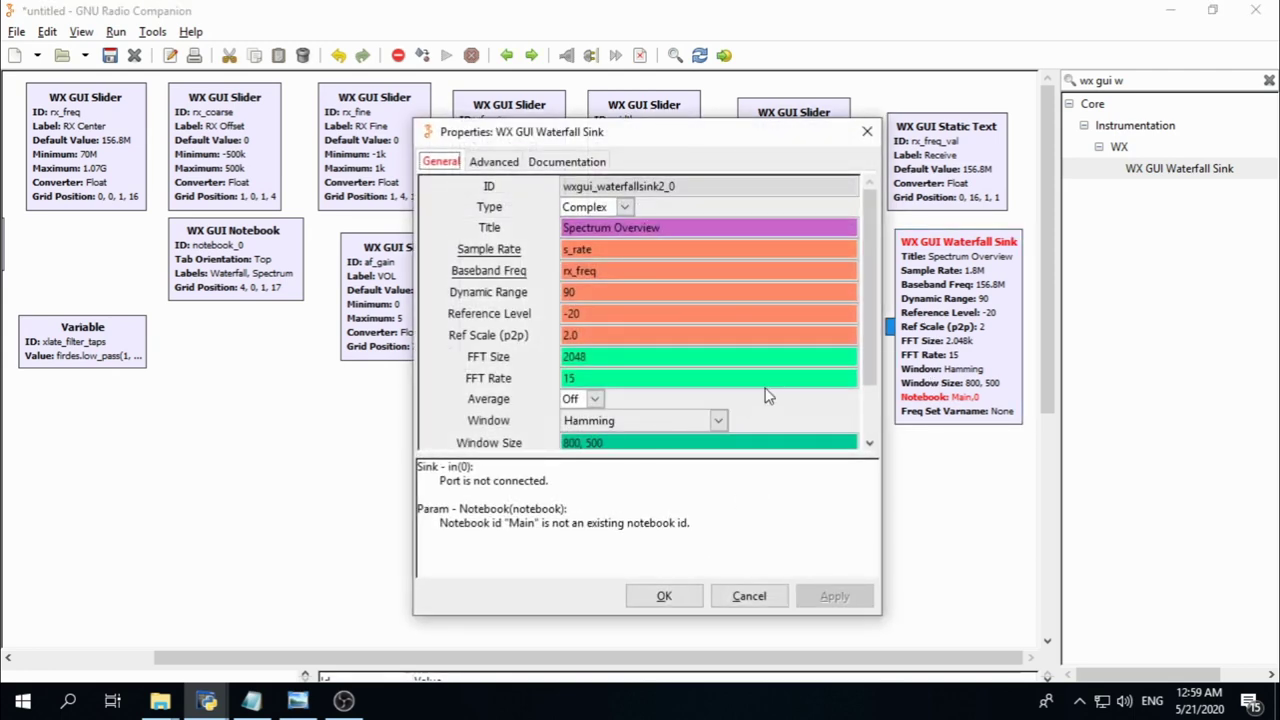
pyautogui.moveTo(871, 360); pyautogui.dragTo(872, 407)
pyautogui.click(595, 380)
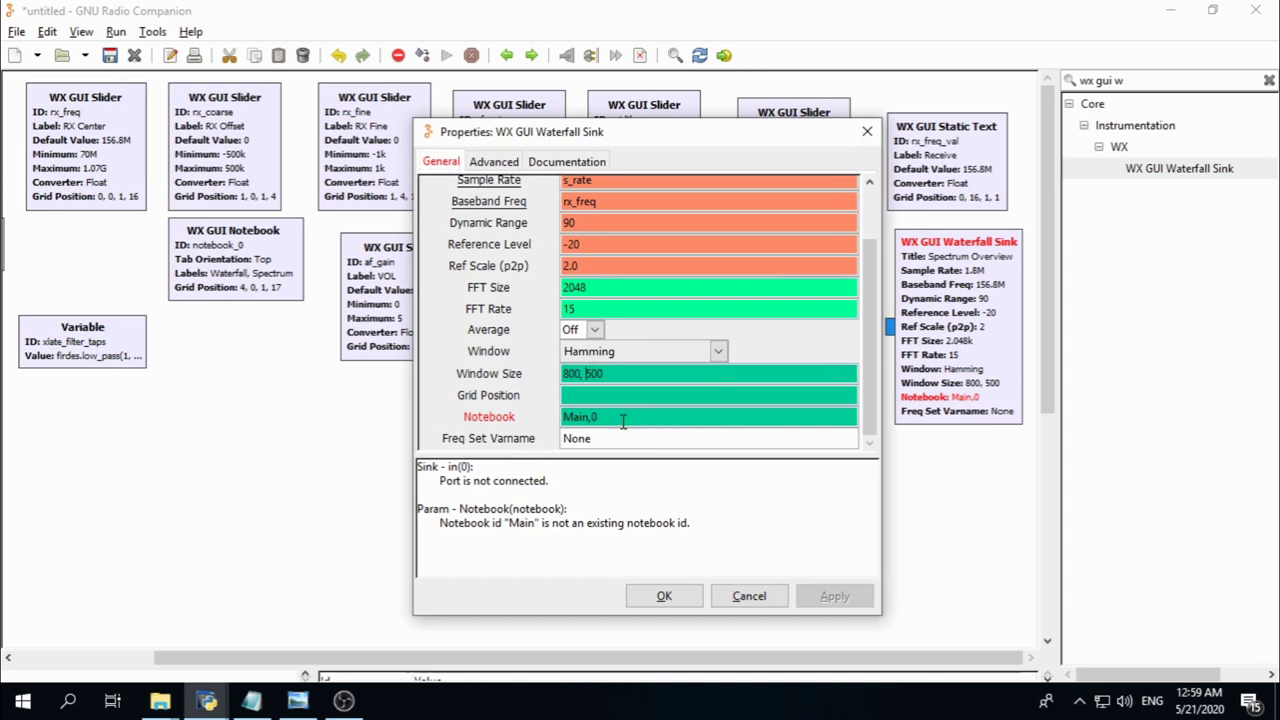
pyautogui.press('BackSpace')
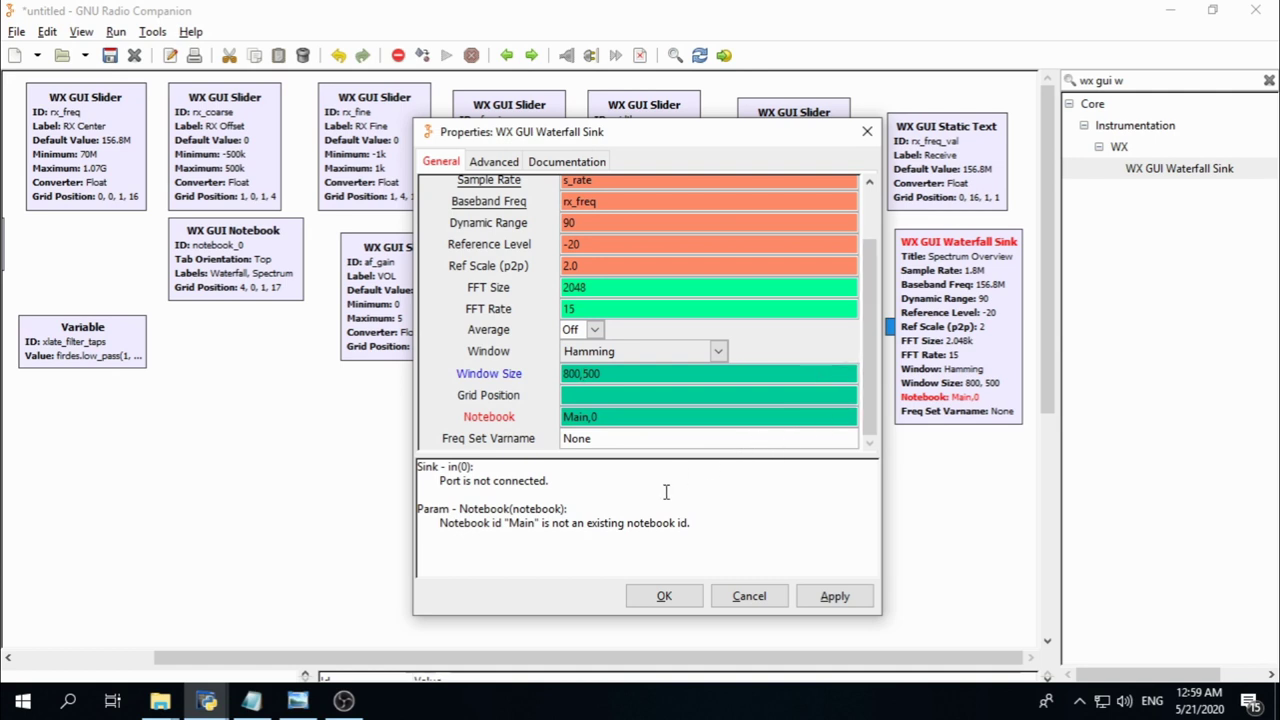
pyautogui.click(659, 597)
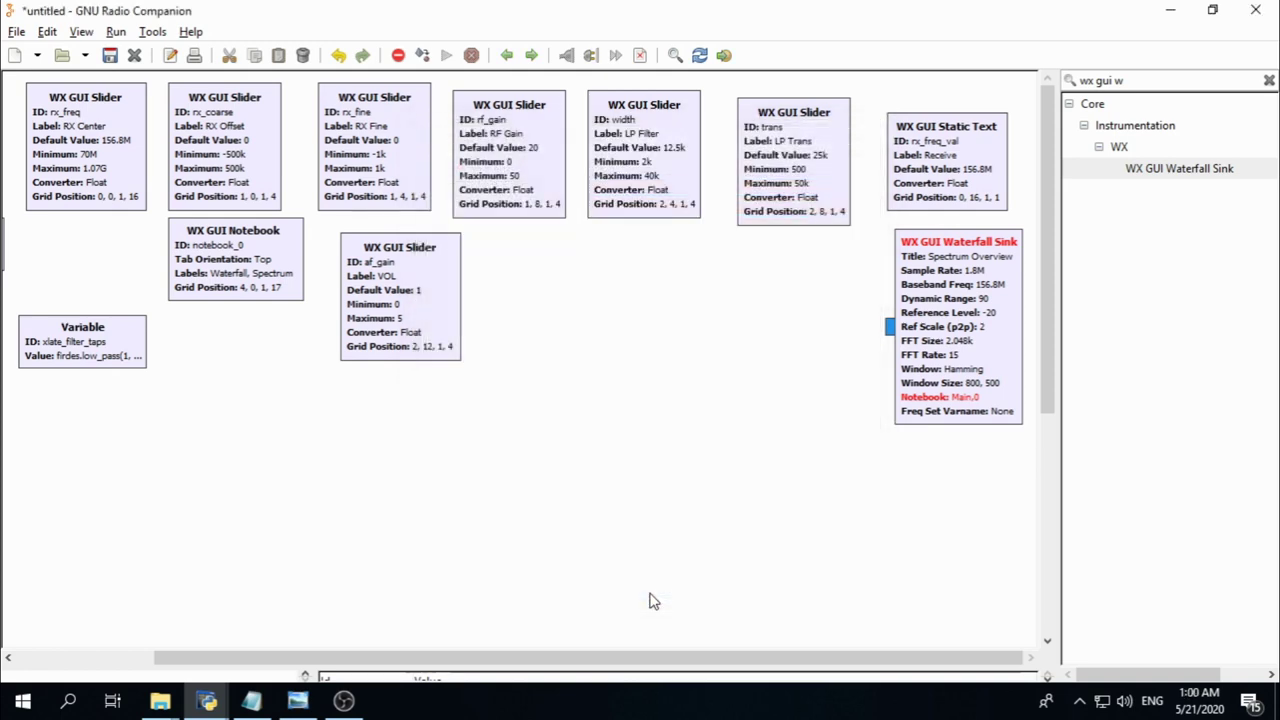
# Examine the notebook error message in the waterfall sink's properties and close them
pyautogui.doubleClick(984, 360)
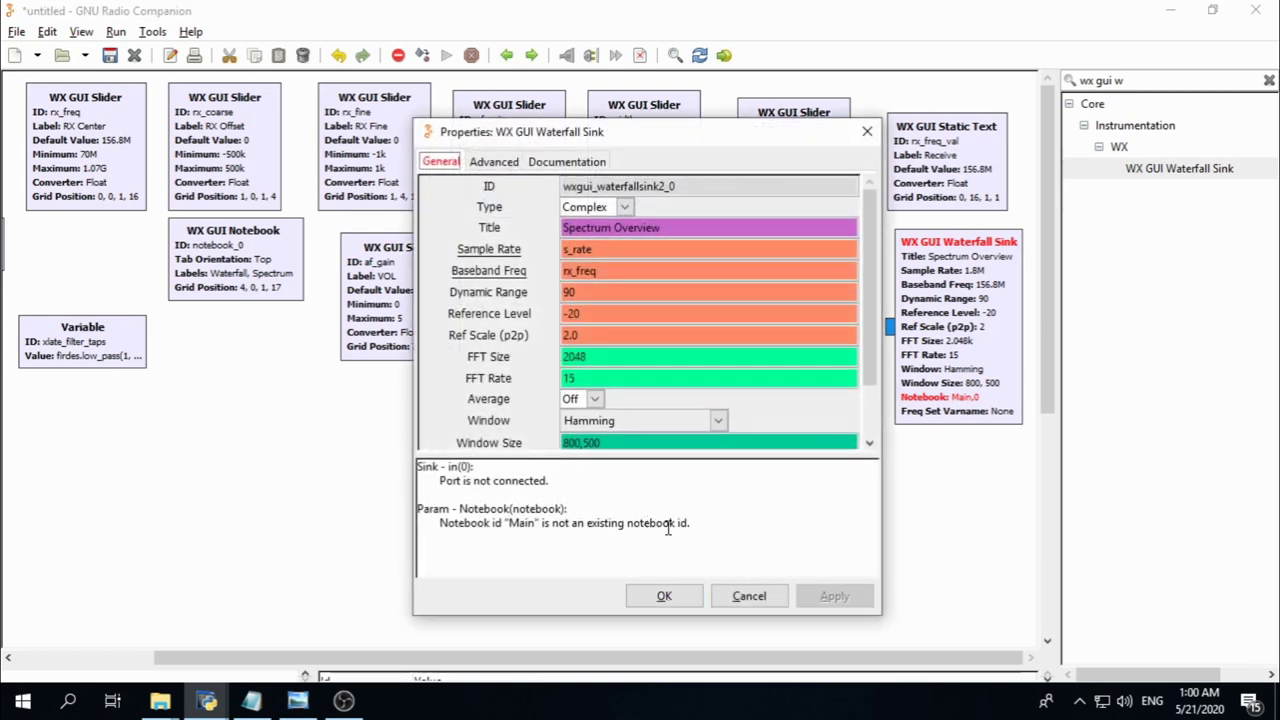
pyautogui.moveTo(688, 522); pyautogui.dragTo(534, 522)
pyautogui.click(662, 597)
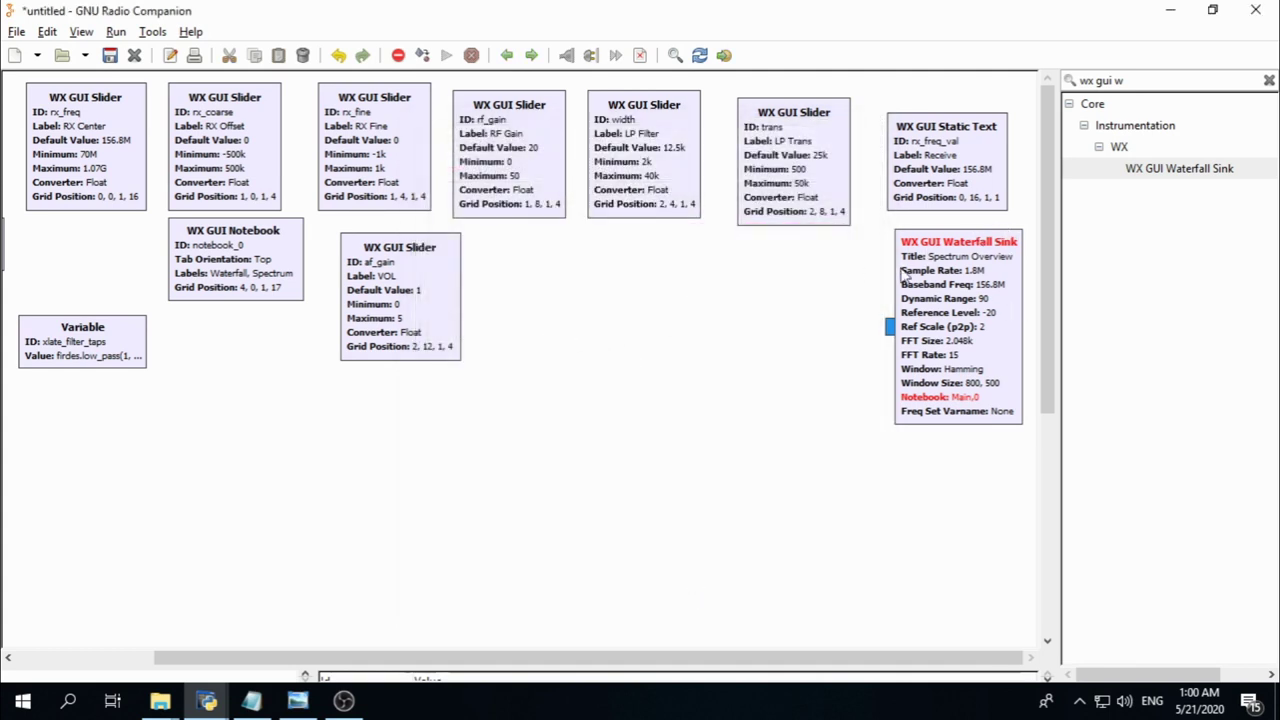
# Find the osmocom Source block in the library, add it to the flowgraph and place it below the WX GUI Notebook block
pyautogui.hotkey('alt', 'Tab')
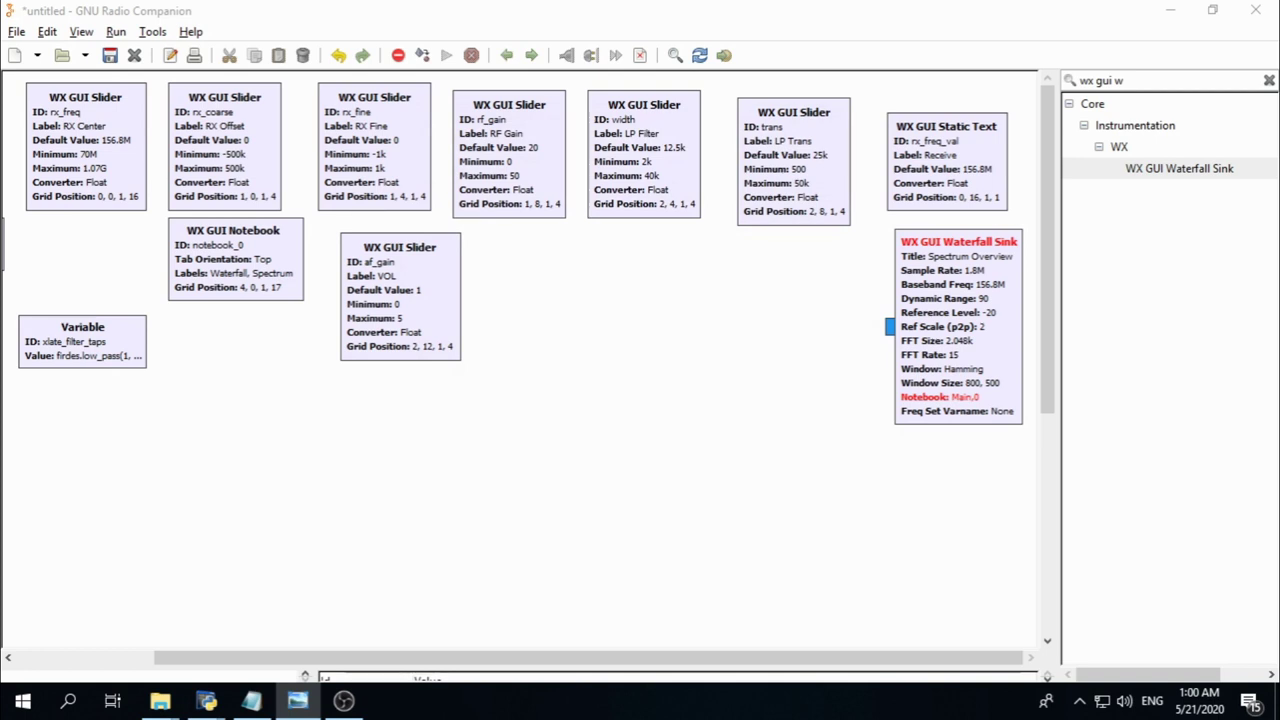
pyautogui.tripleClick(1155, 84)
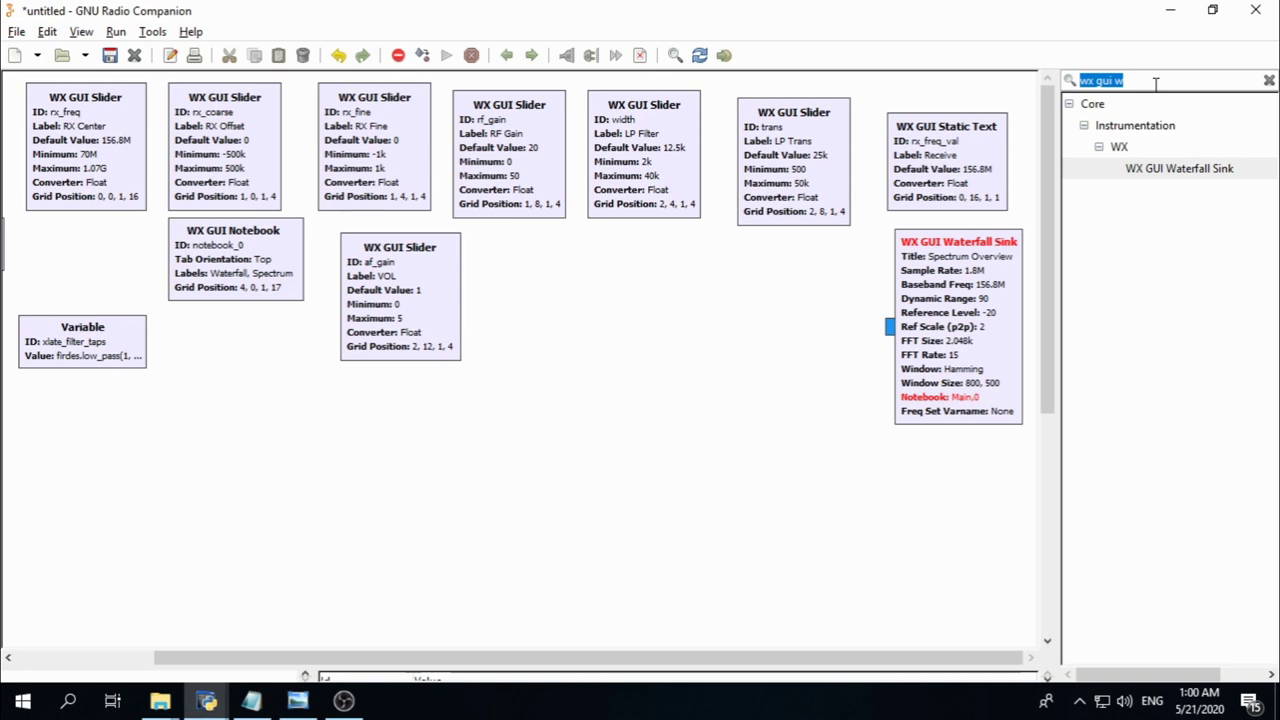
pyautogui.write('osmoc')
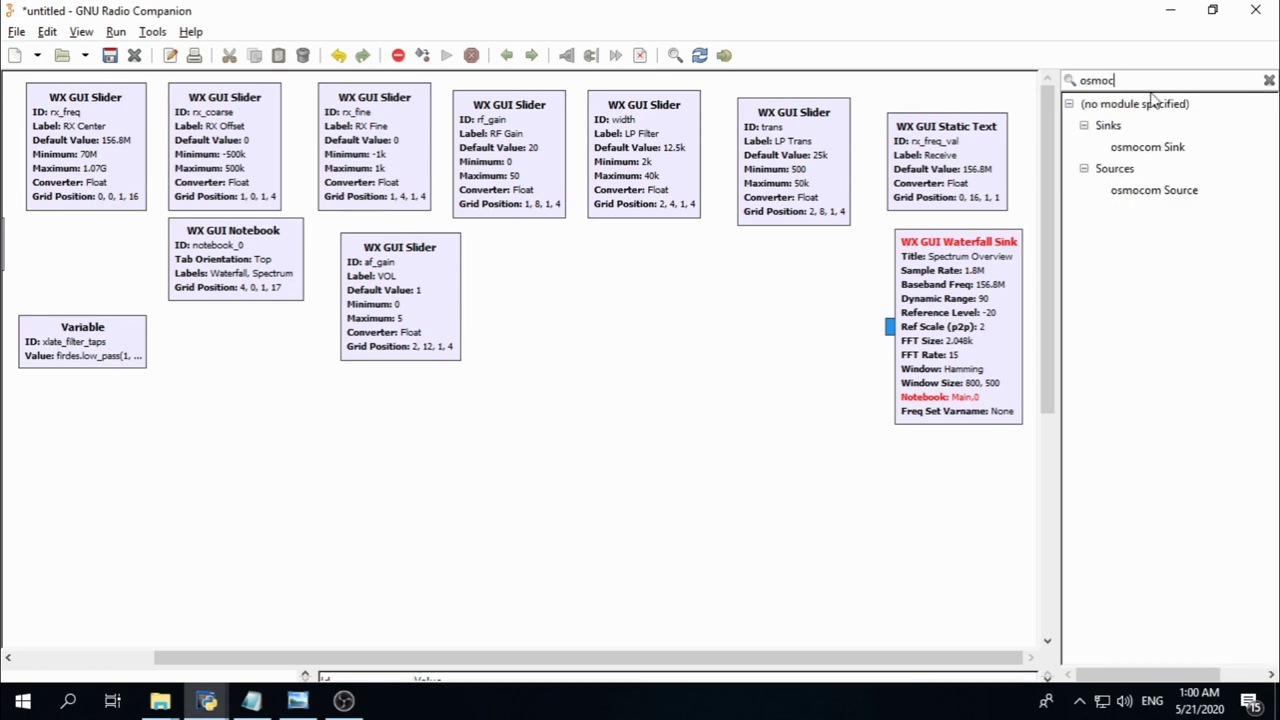
pyautogui.moveTo(1160, 150)
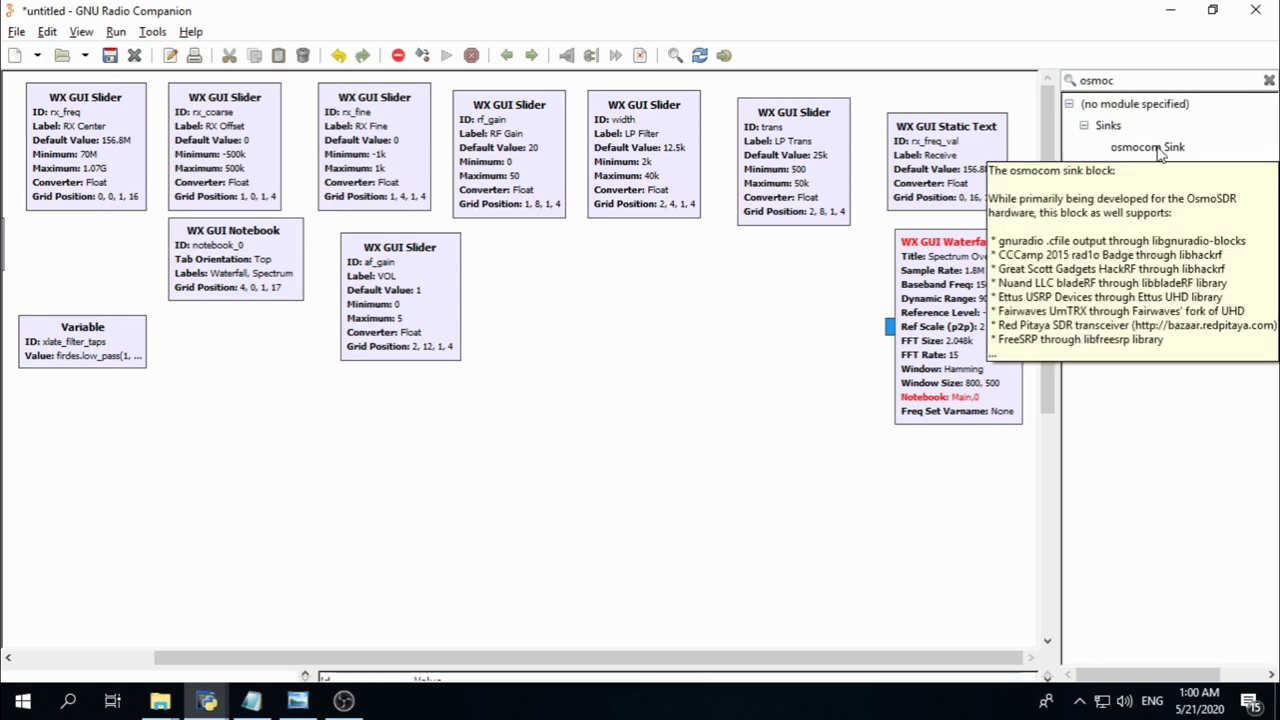
pyautogui.click(1154, 190)
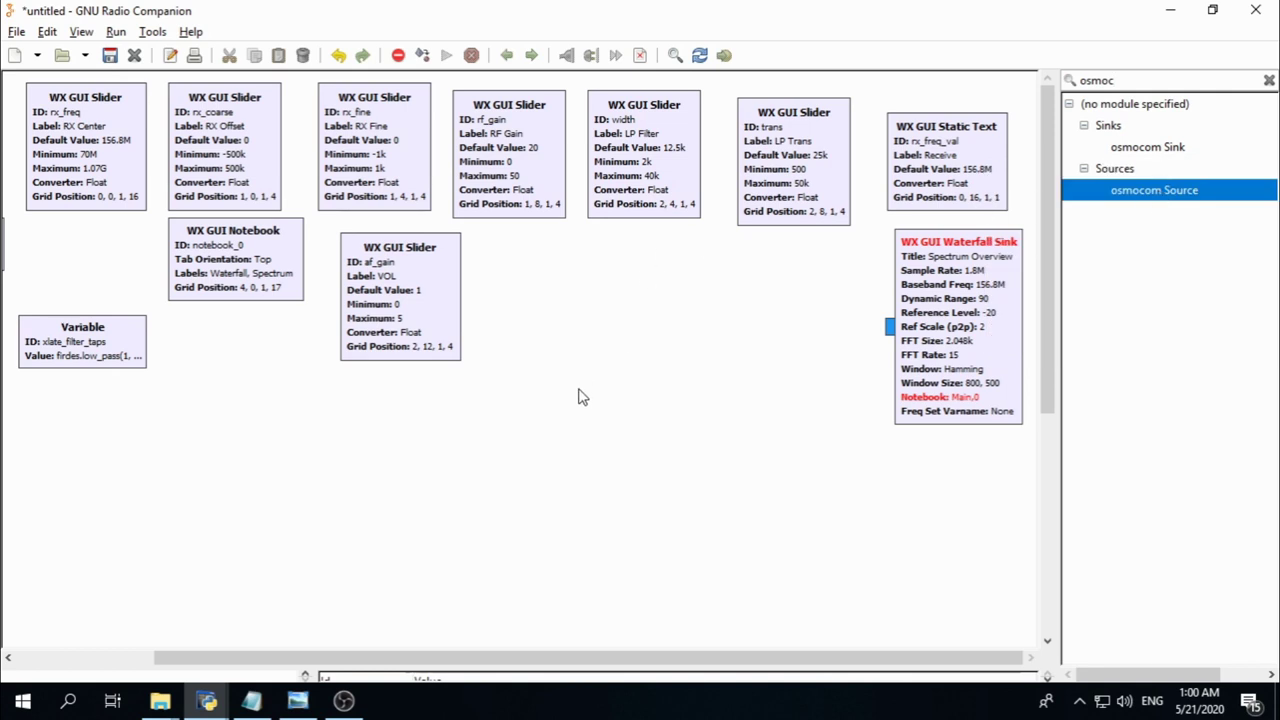
pyautogui.press('Return')
pyautogui.moveTo(753, 547); pyautogui.dragTo(223, 466)
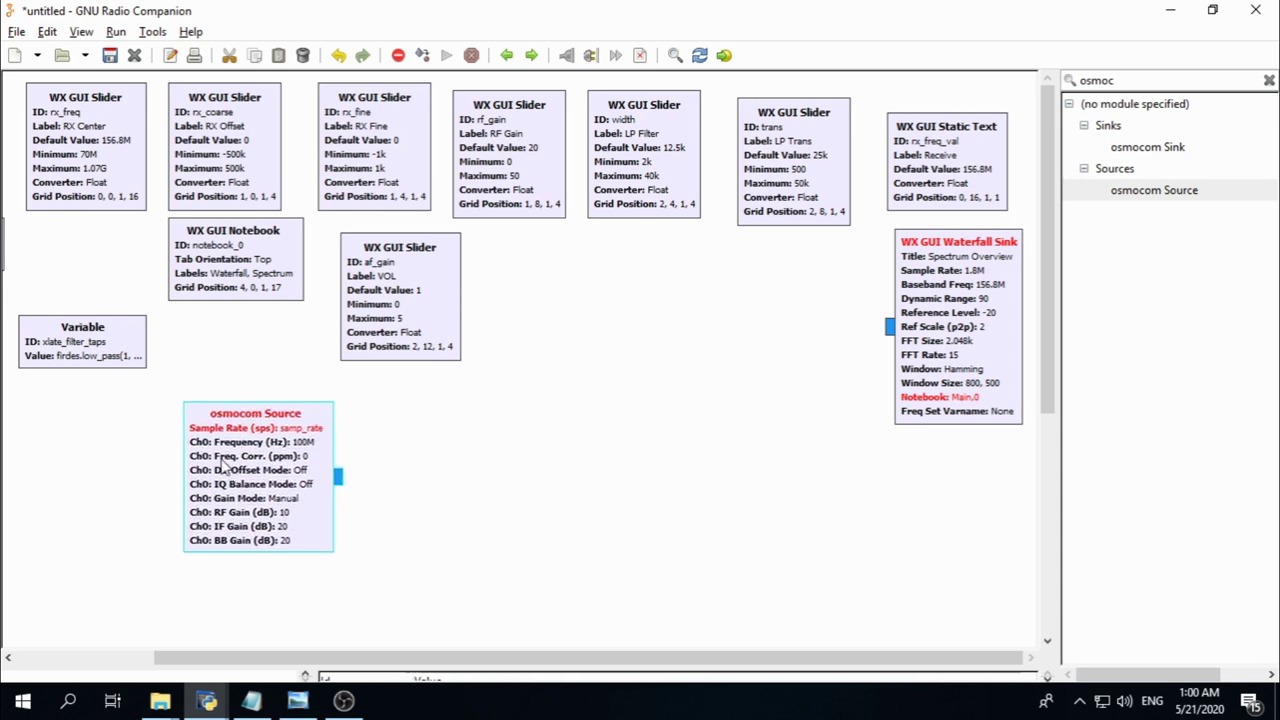
pyautogui.doubleClick(268, 480)
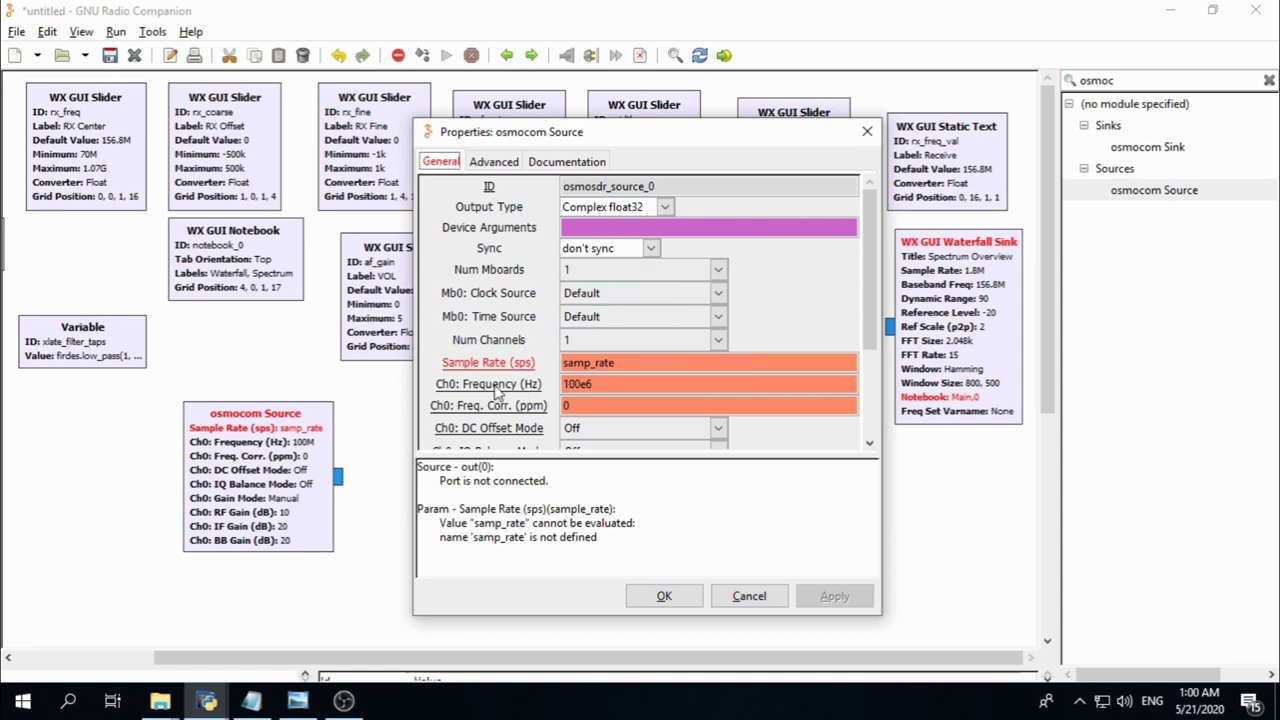
pyautogui.click(610, 386)
pyautogui.hotkey('shift', 'Left')
pyautogui.hotkey('shift', 'Home')
pyautogui.write('rx')
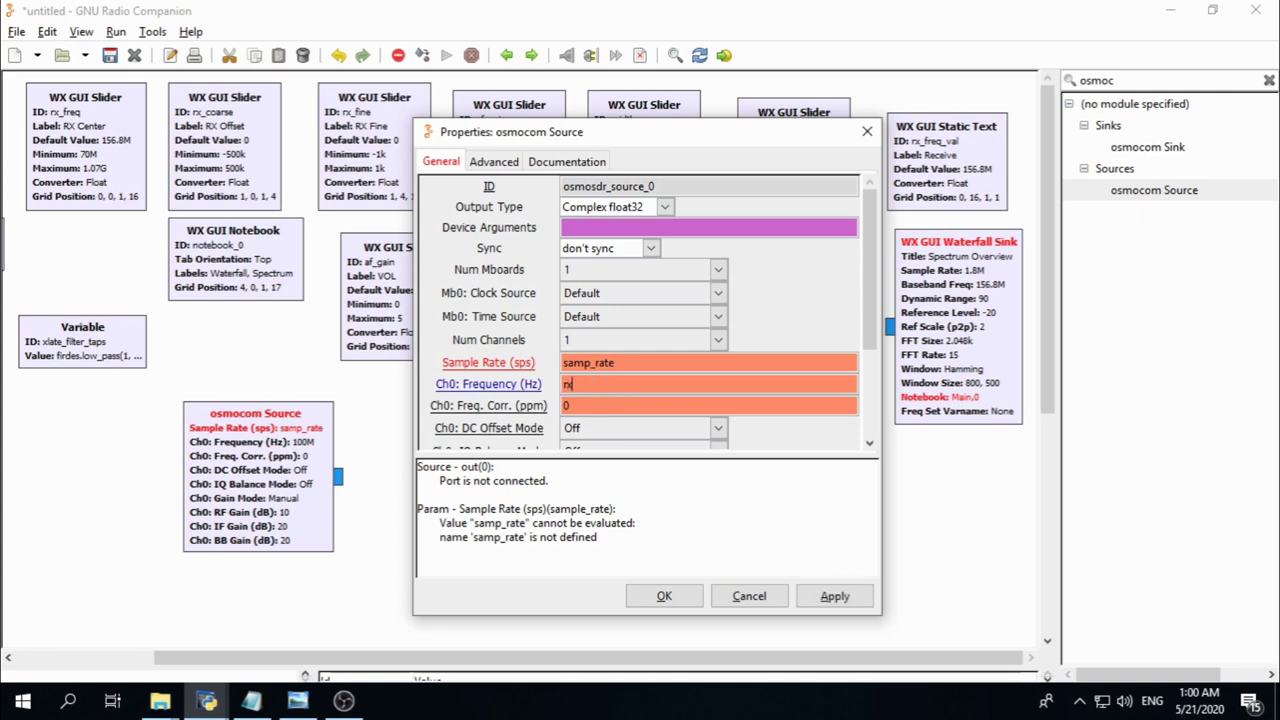
pyautogui.write('_freq')
pyautogui.moveTo(718, 124); pyautogui.dragTo(718, 17)
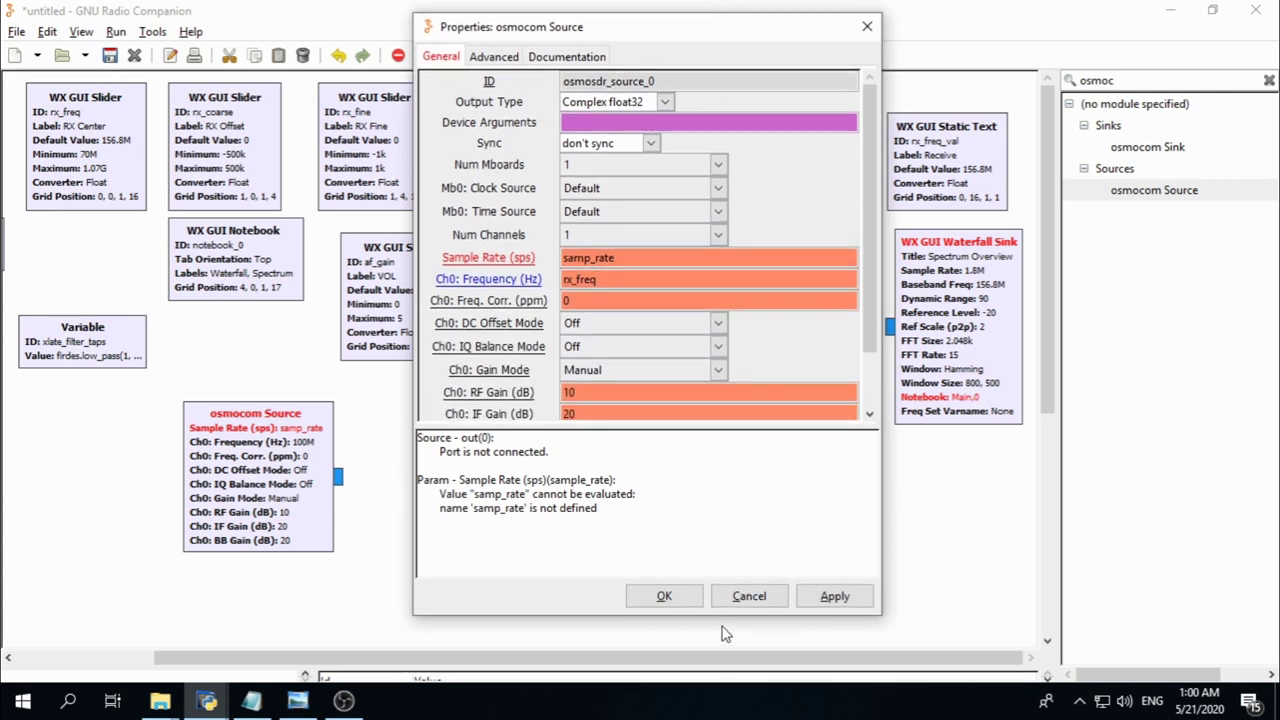
pyautogui.moveTo(720, 614); pyautogui.dragTo(720, 657)
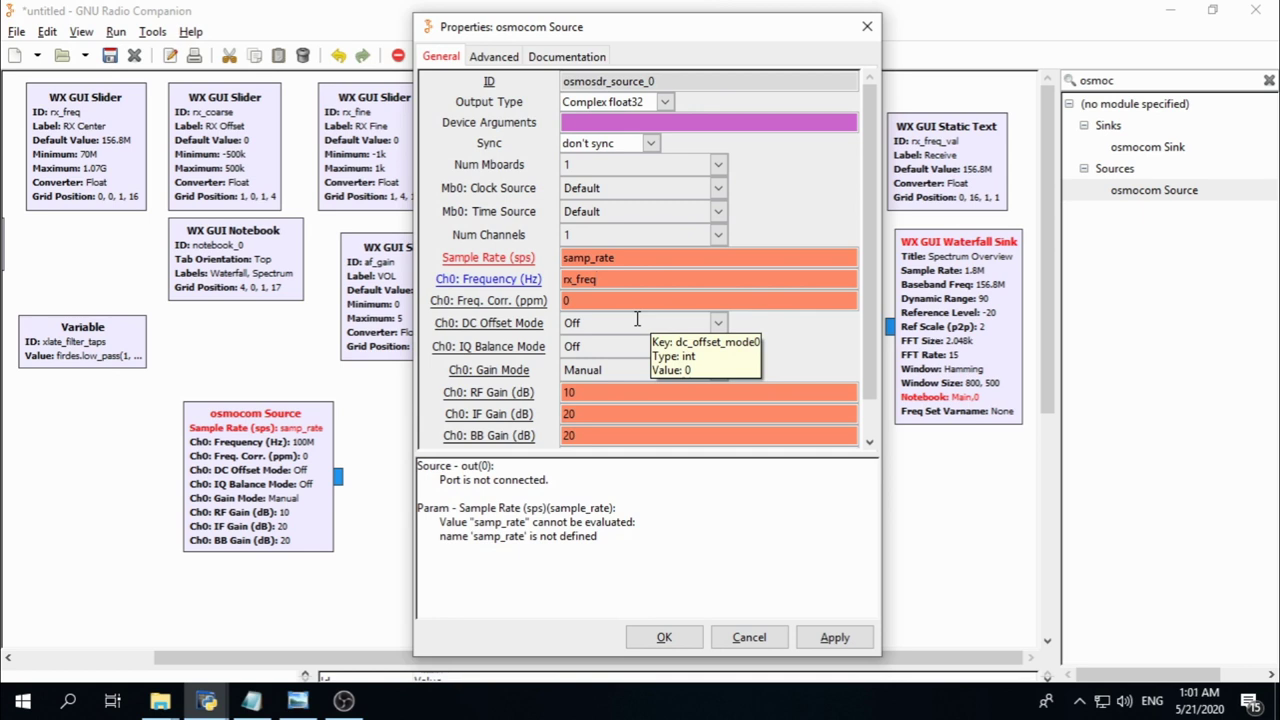
pyautogui.doubleClick(587, 393)
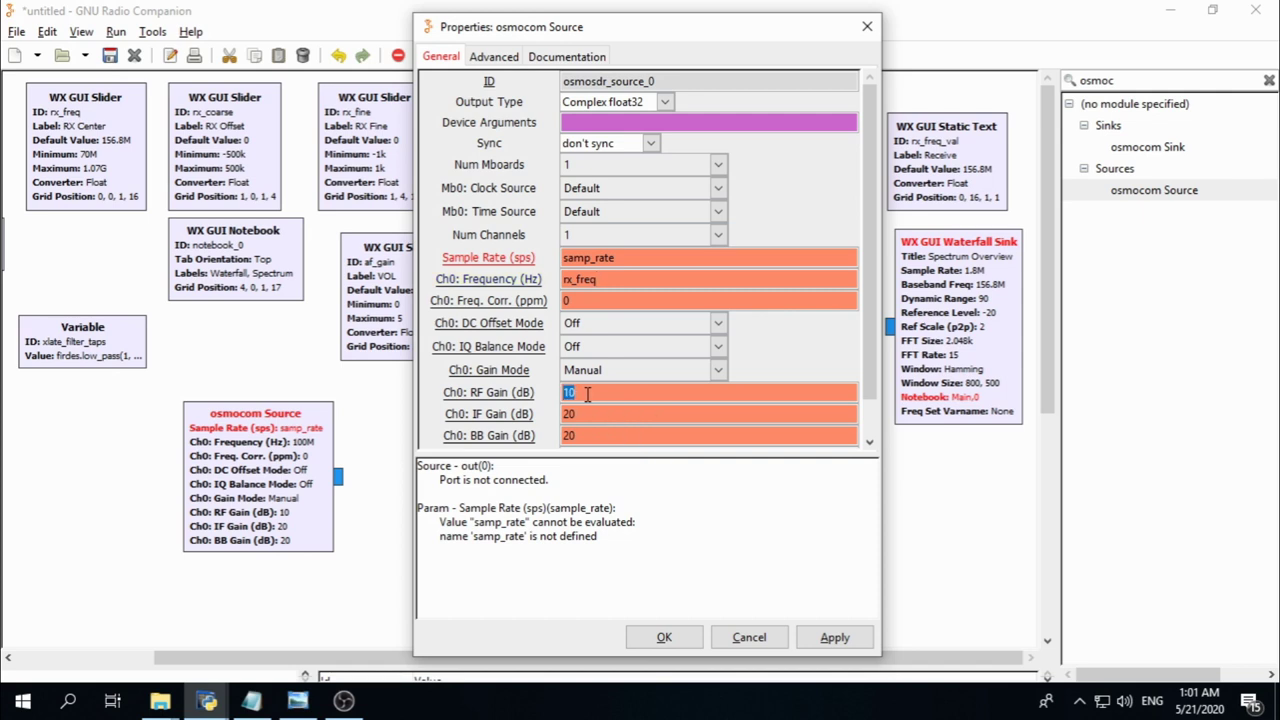
pyautogui.write('rf_gai')
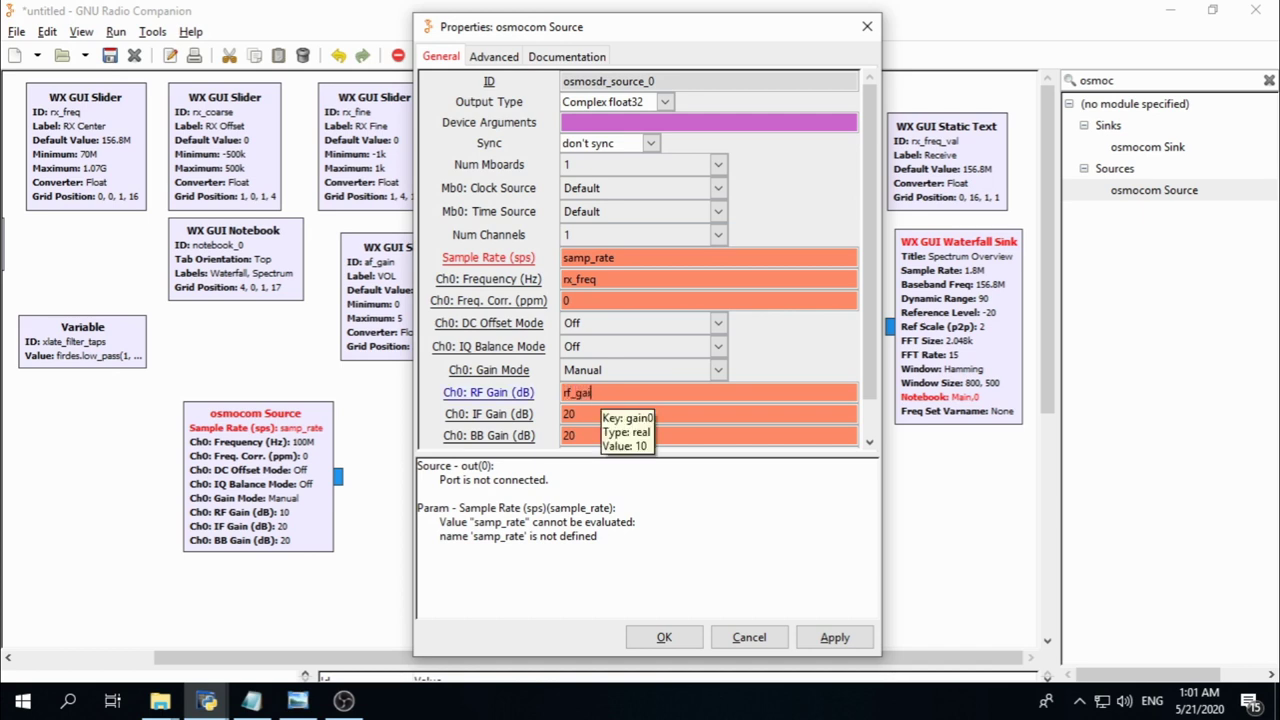
pyautogui.write('n')
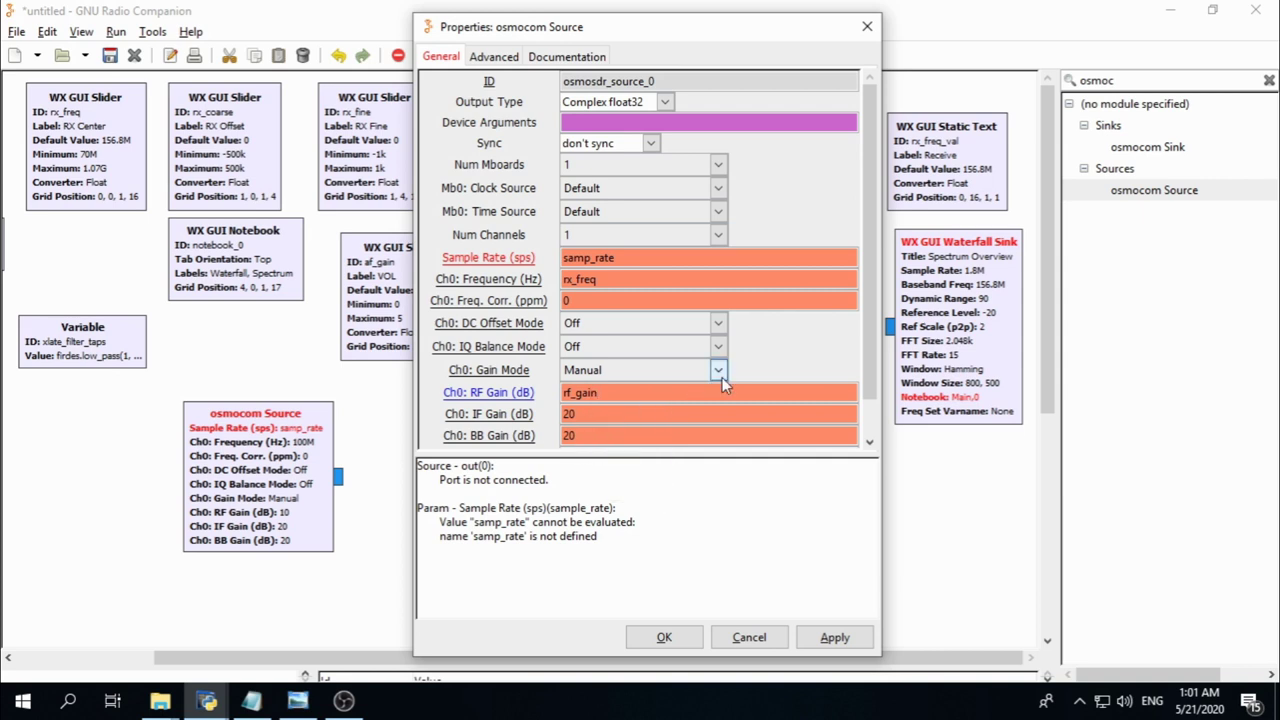
pyautogui.scroll(-2, 871, 343)
pyautogui.scroll(2, 861, 353)
pyautogui.click(662, 638)
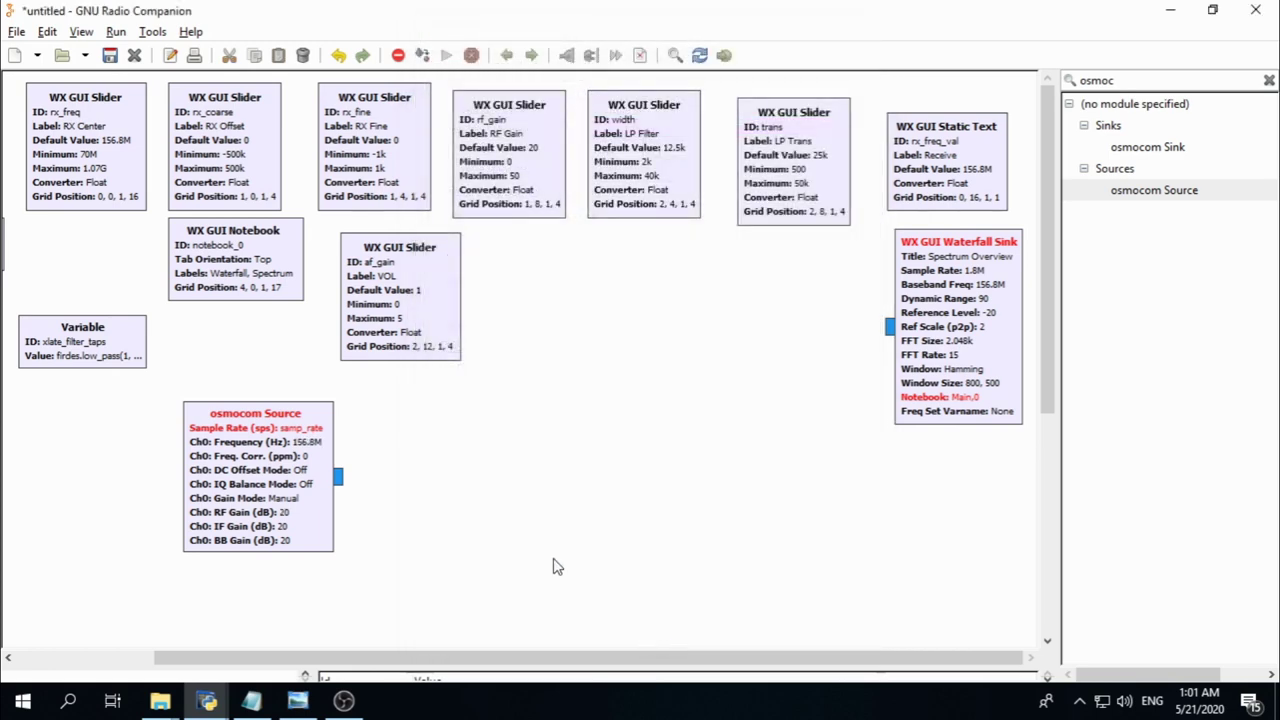
# Change the osmocom Source's sample rate to s_rate and accept the properties
pyautogui.doubleClick(275, 458)
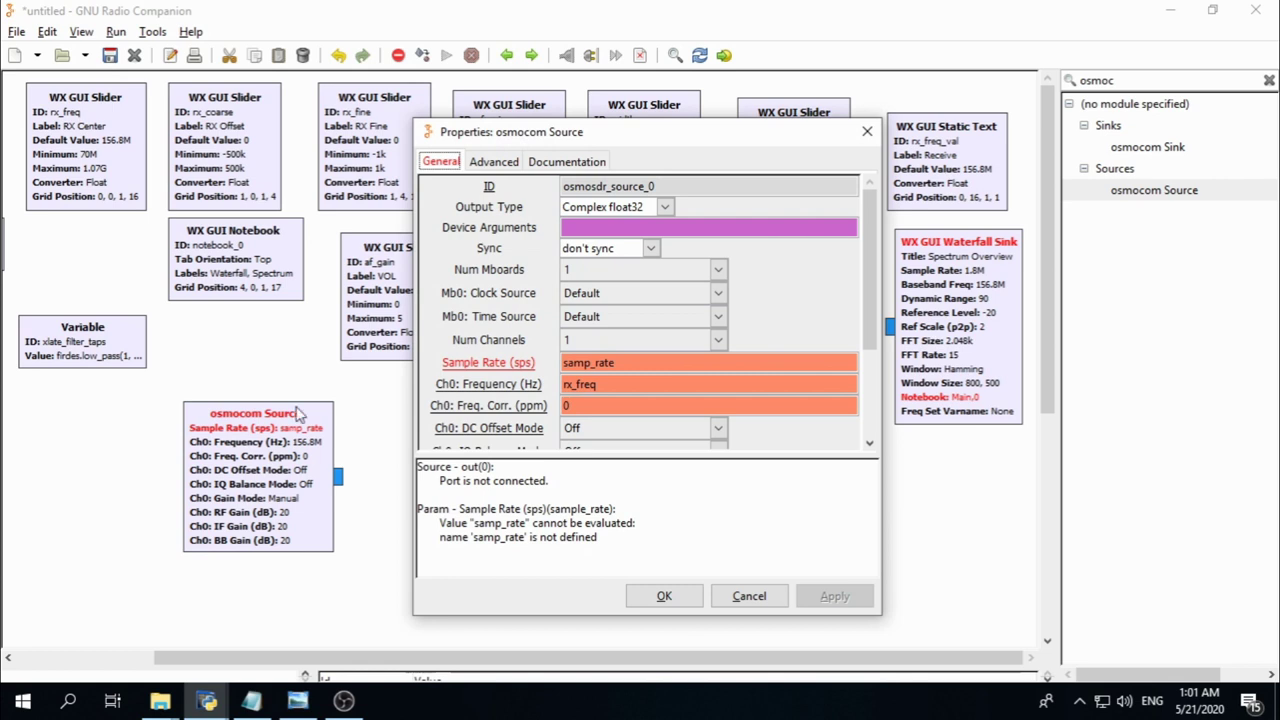
pyautogui.moveTo(590, 363); pyautogui.dragTo(565, 364)
pyautogui.write('s')
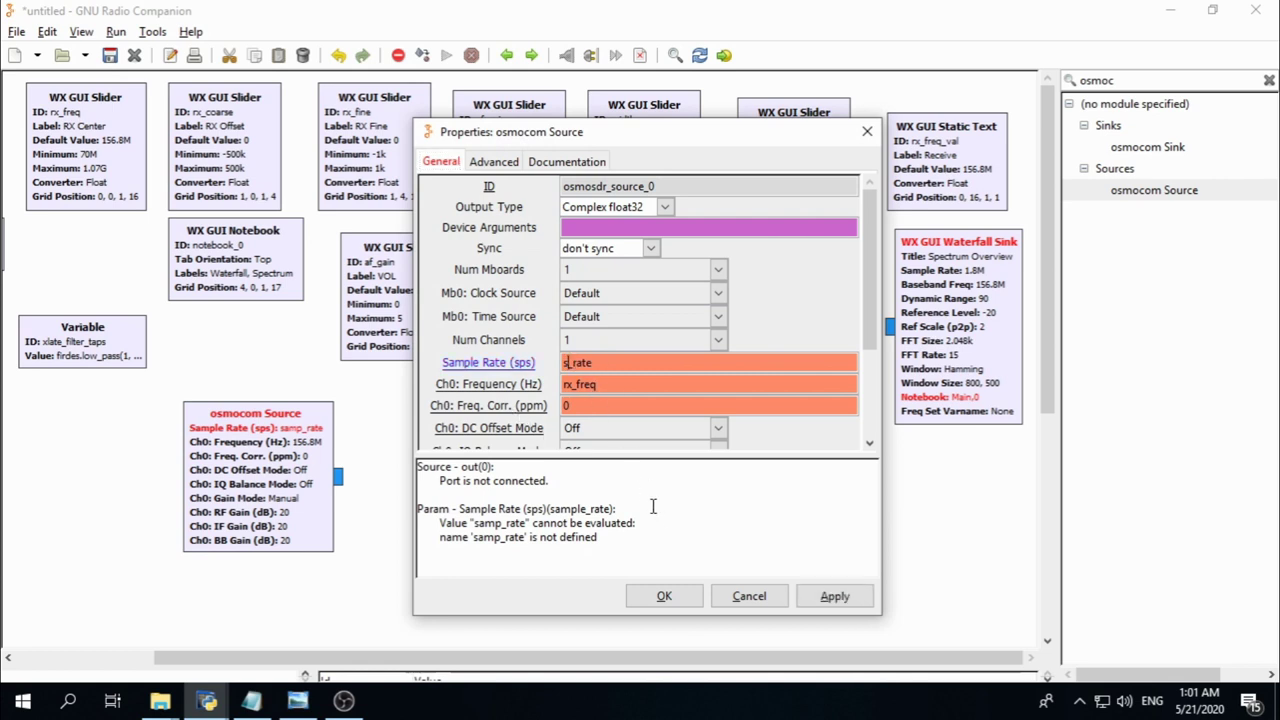
pyautogui.click(665, 597)
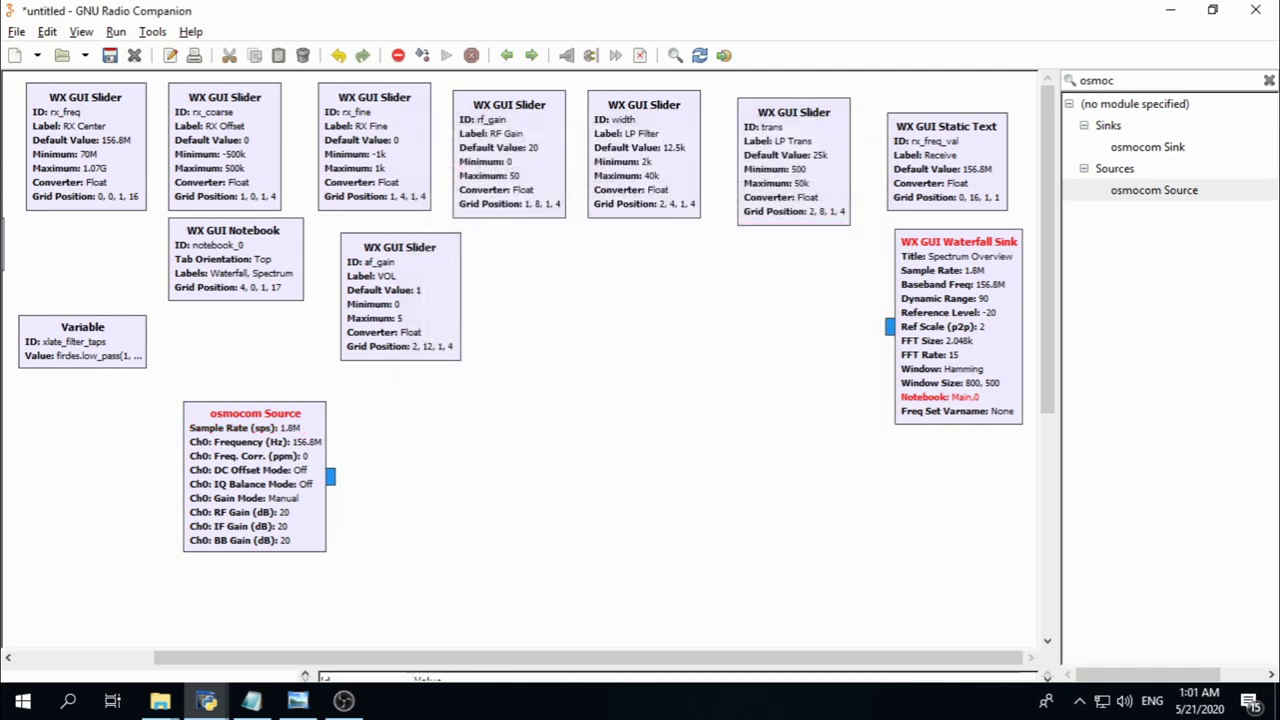
# Search the library for "freq", add a Frequency Xlating FIR Filter and place it to the lower right of the osmocom Source
pyautogui.hotkey('alt', 'Tab')
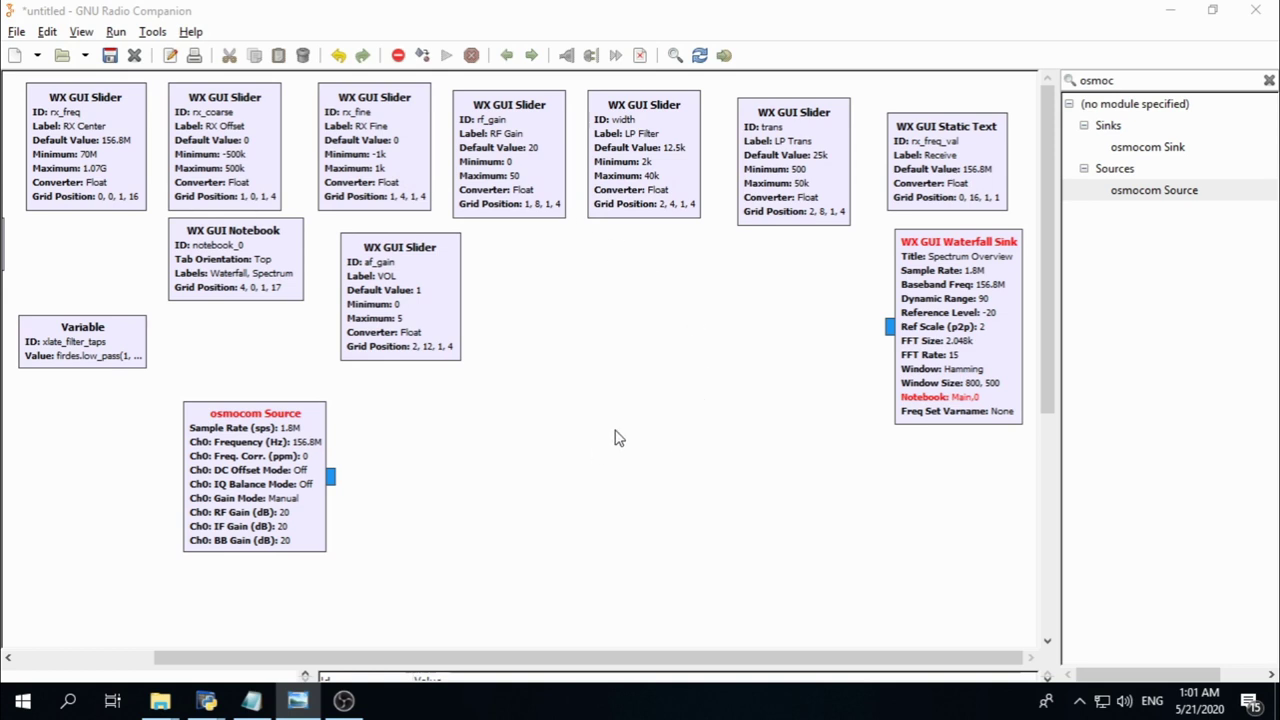
pyautogui.doubleClick(1130, 81)
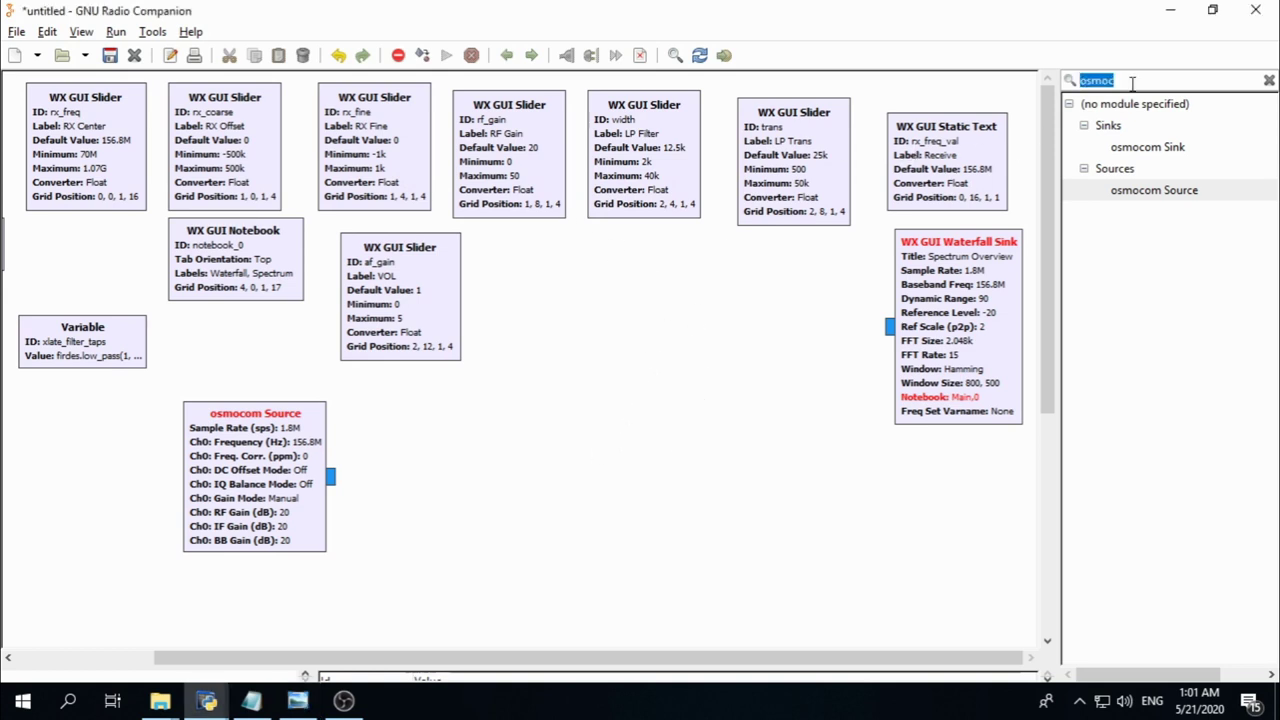
pyautogui.write('freq')
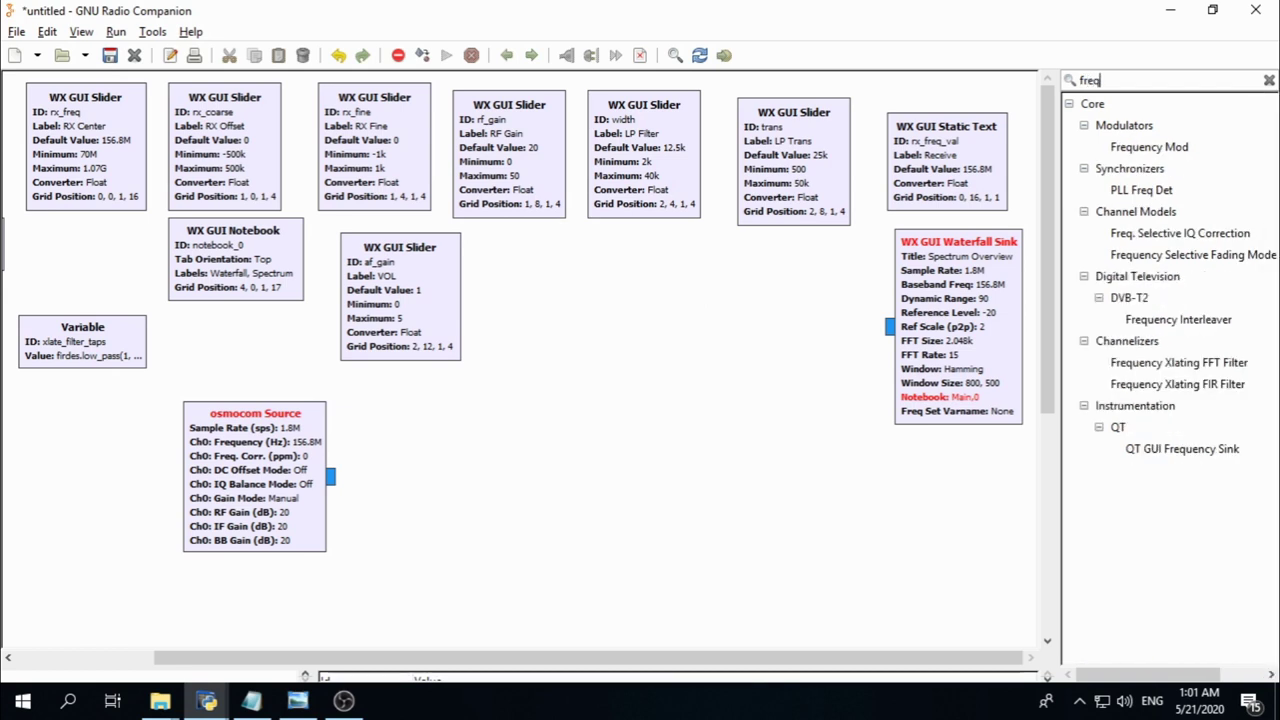
pyautogui.moveTo(1190, 396); pyautogui.dragTo(706, 477)
pyautogui.moveTo(690, 420); pyautogui.dragTo(559, 530)
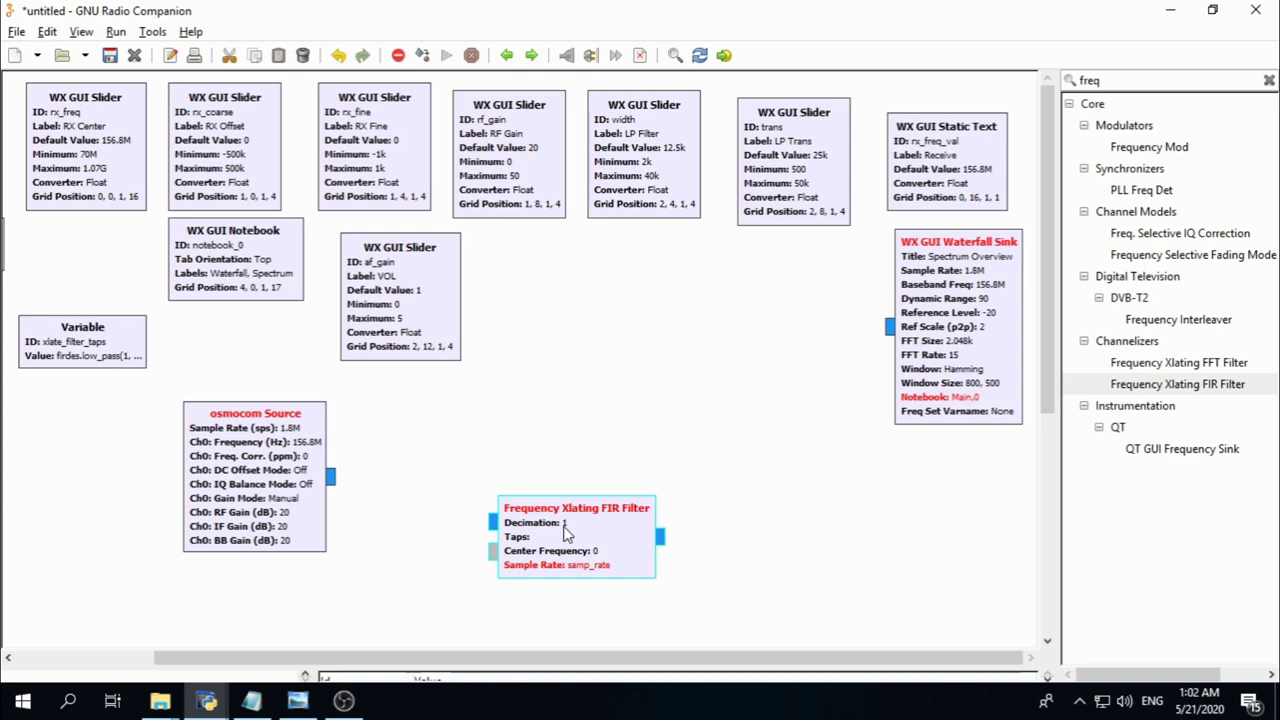
# Open the Frequency Xlating FIR Filter's properties and set its ID to xlating_fir_filter
pyautogui.doubleClick(565, 533)
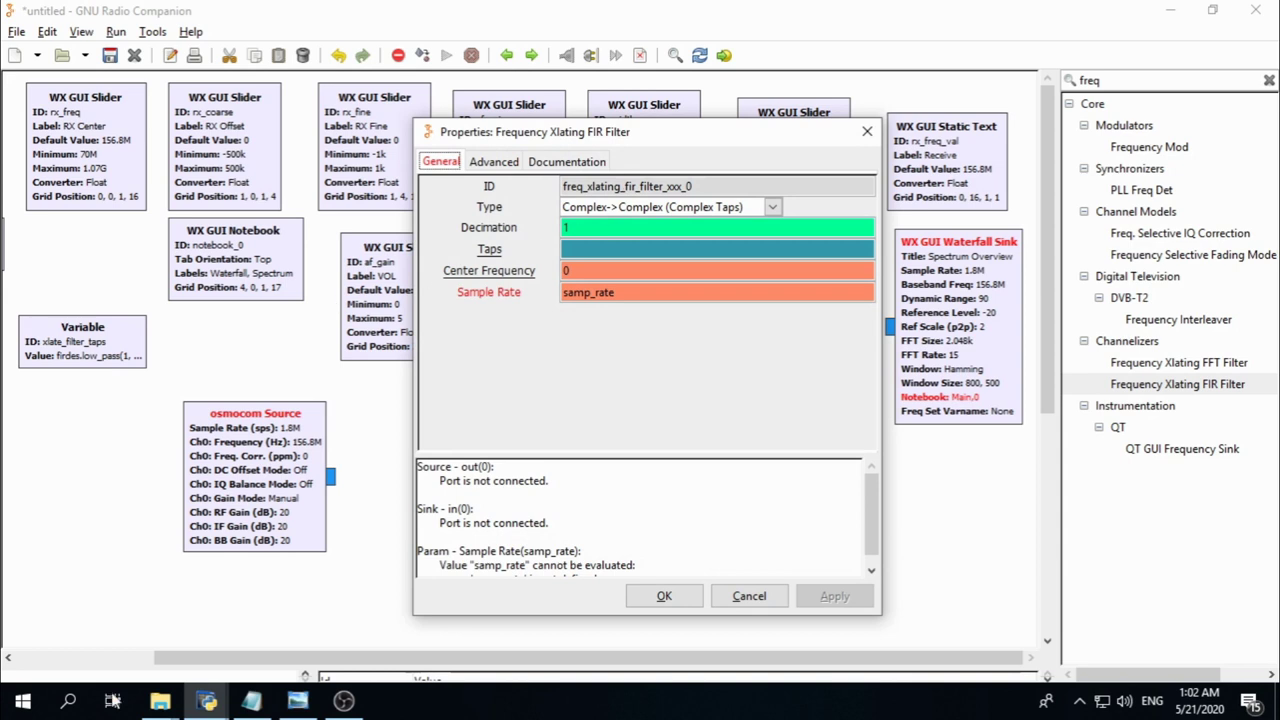
pyautogui.click(255, 703)
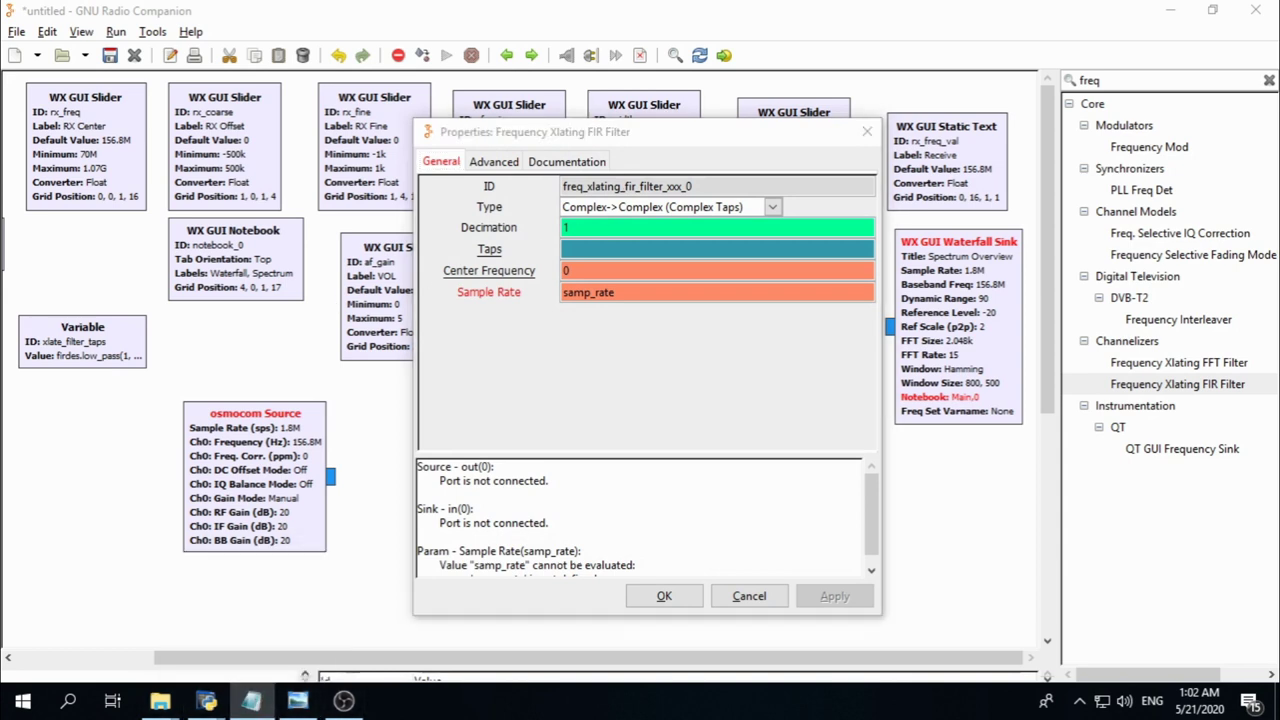
pyautogui.click(719, 186)
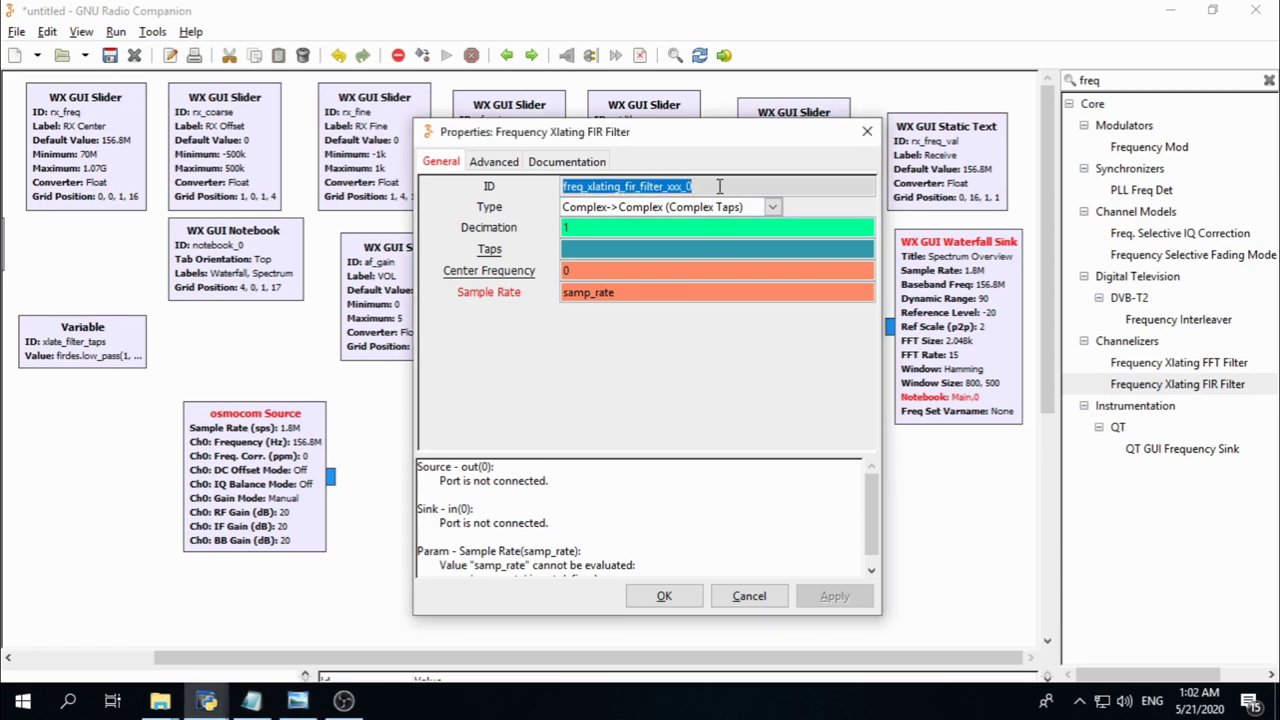
pyautogui.write('x')
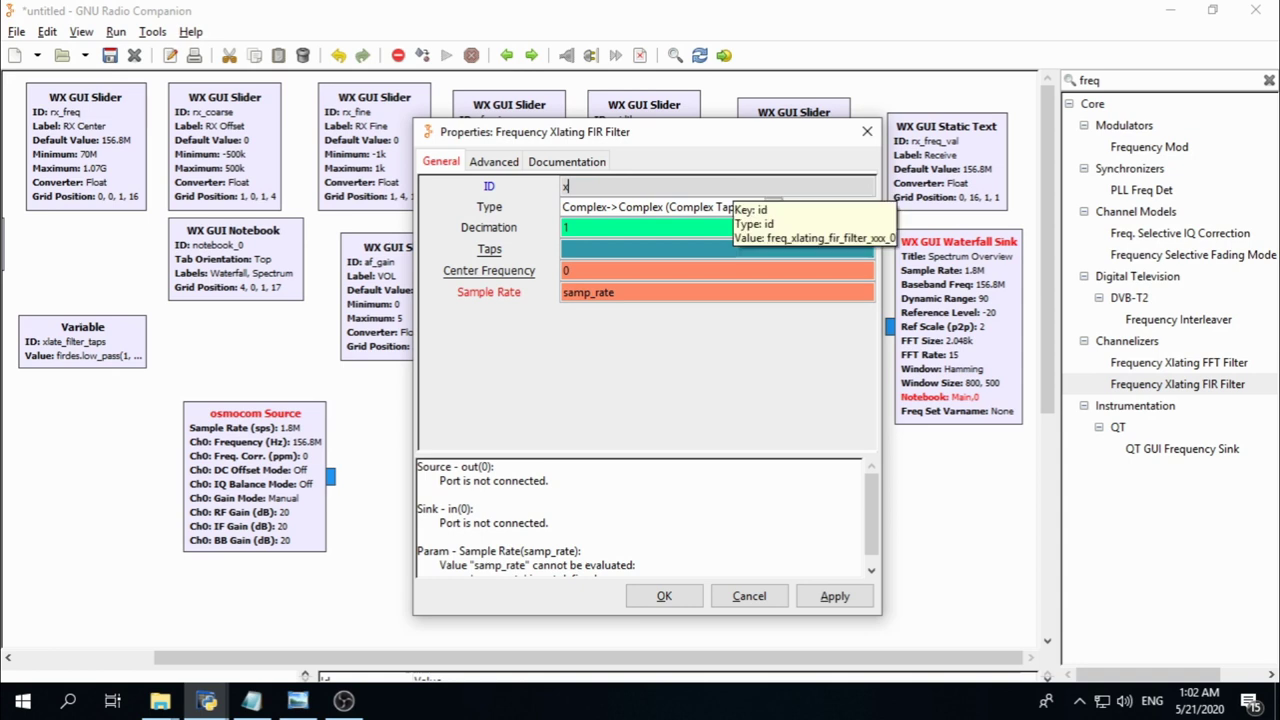
pyautogui.write('lating')
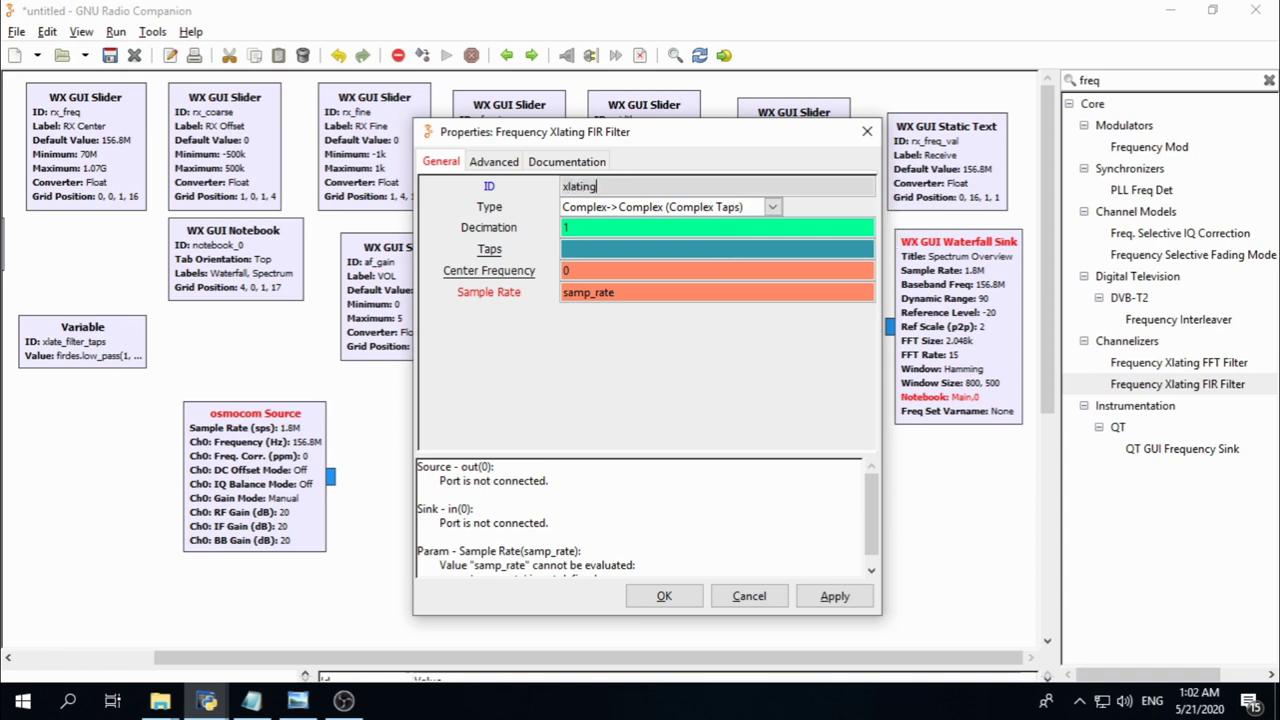
pyautogui.write('_fir')
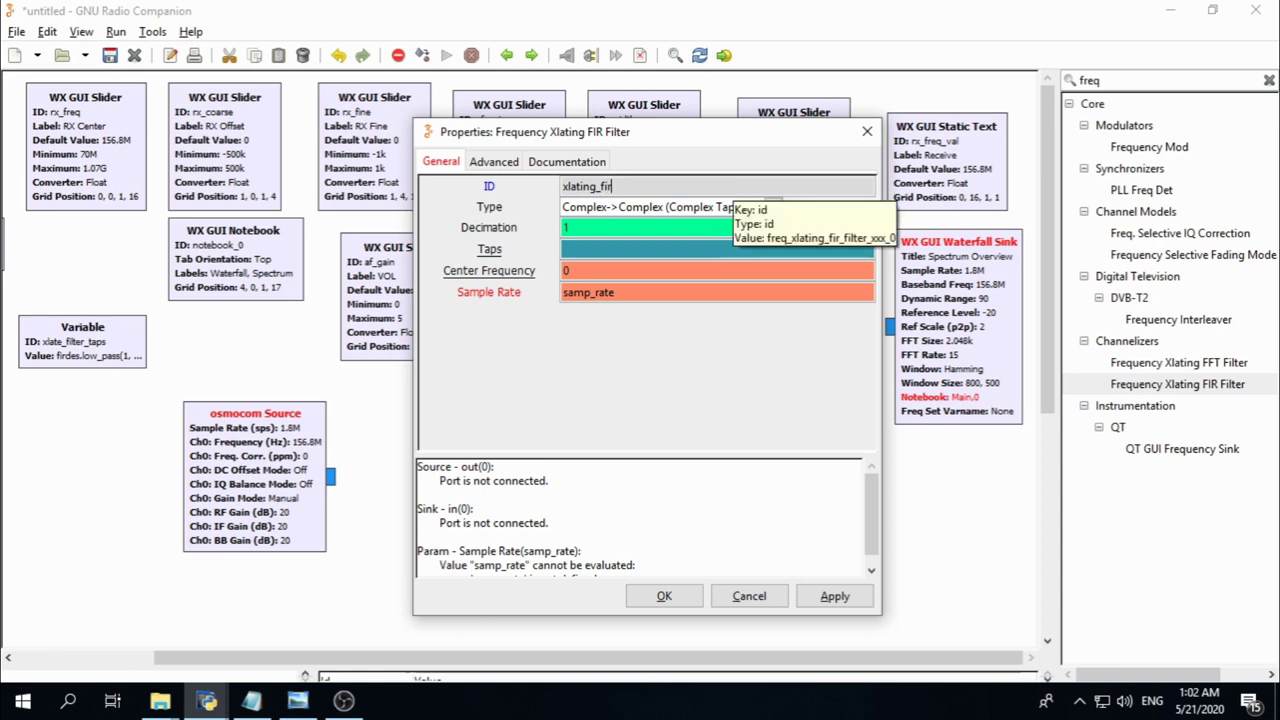
pyautogui.write('_filter')
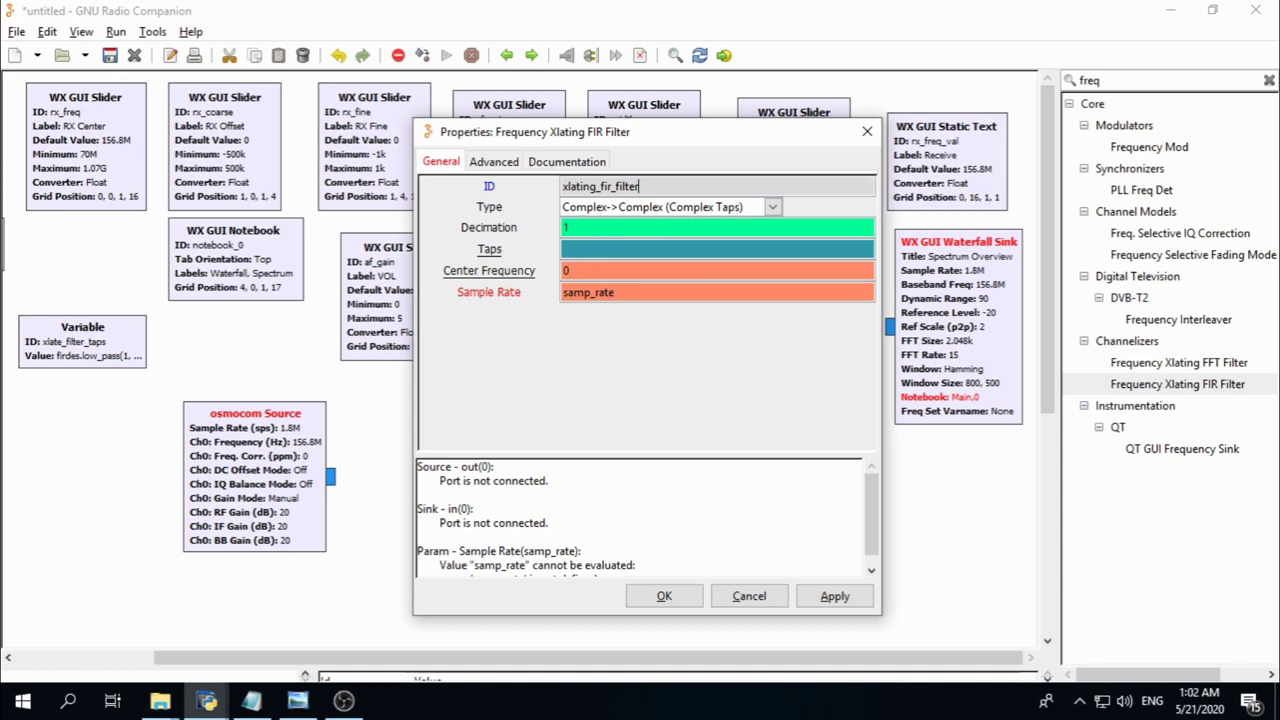
# Copy the taps variable name from the notes and paste xlate_filter_taps as the FIR filter's taps
pyautogui.hotkey('alt', 'Tab')
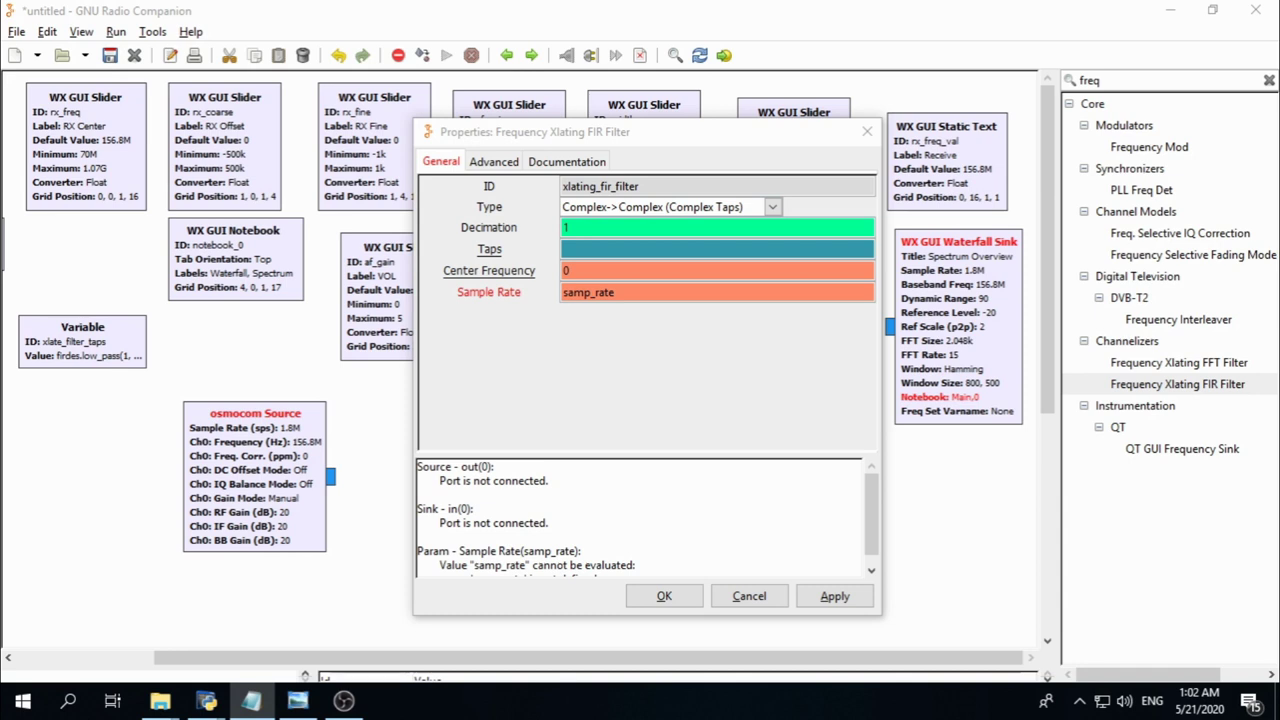
pyautogui.click(600, 250)
pyautogui.rightClick(599, 248)
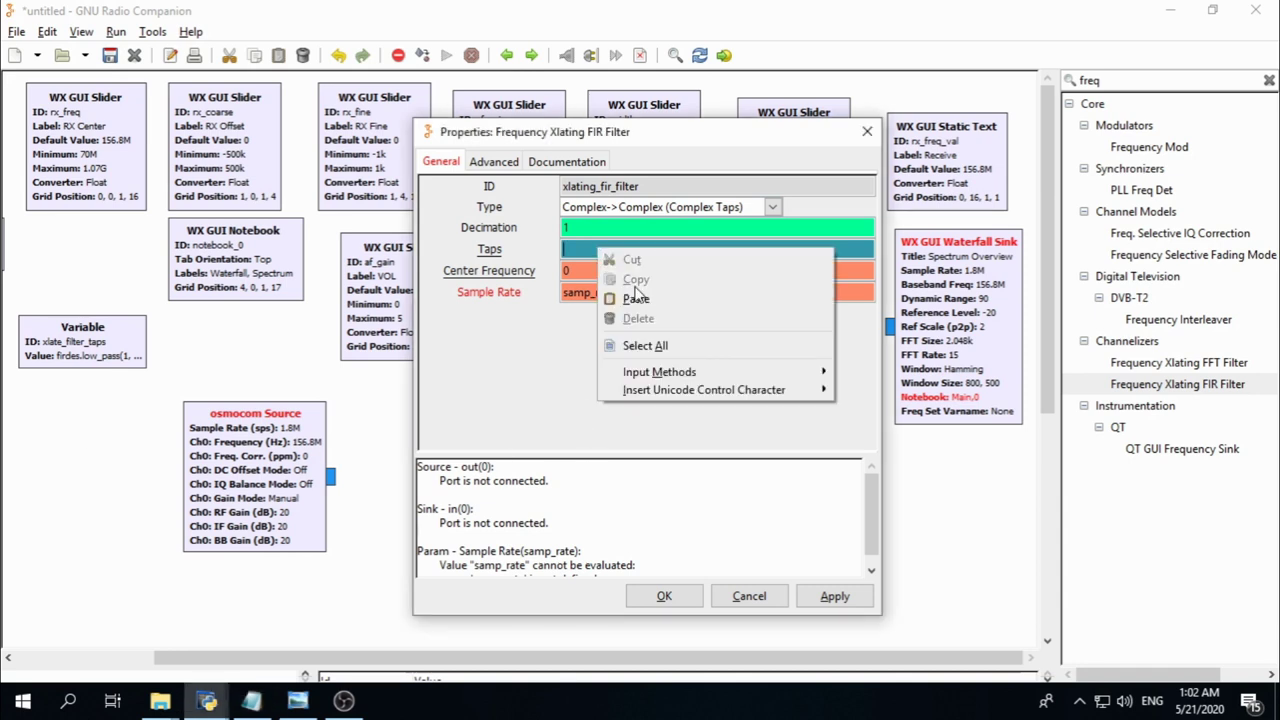
pyautogui.click(636, 298)
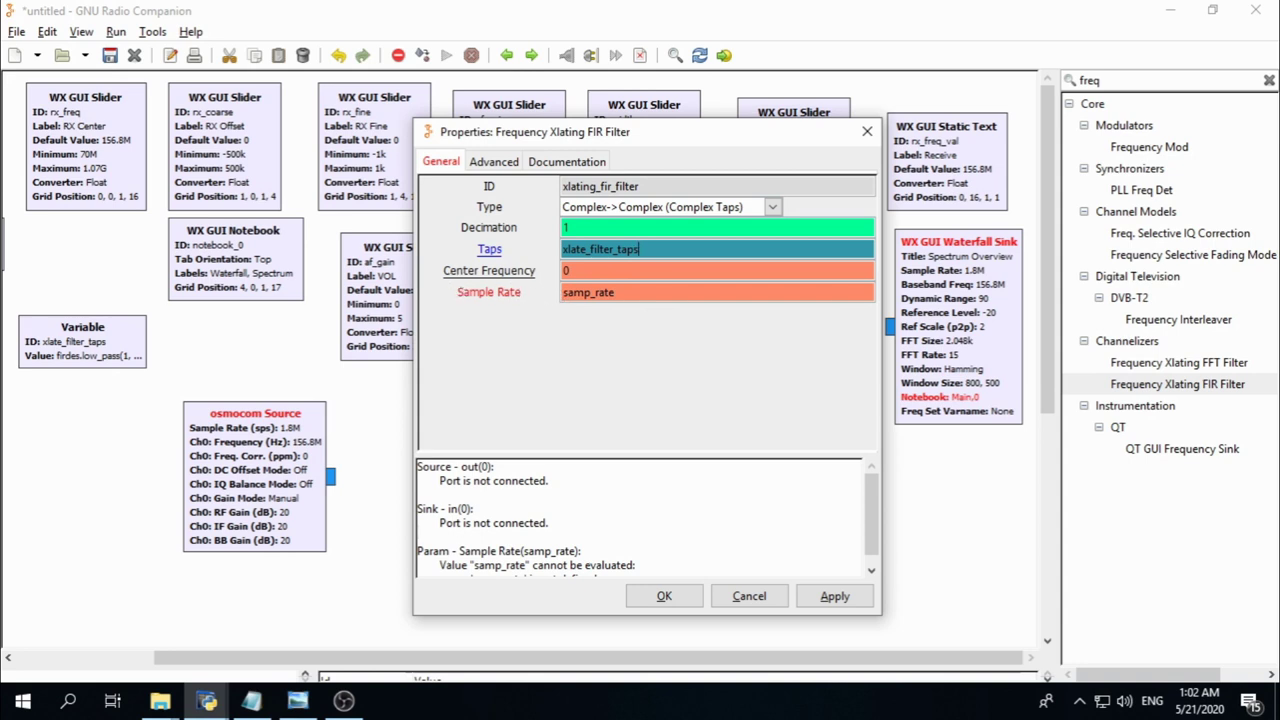
# Copy the offset expression from the notes and paste -(rx_coarse+rx_fine) as the FIR filter's center frequency
pyautogui.hotkey('alt', 'Tab')
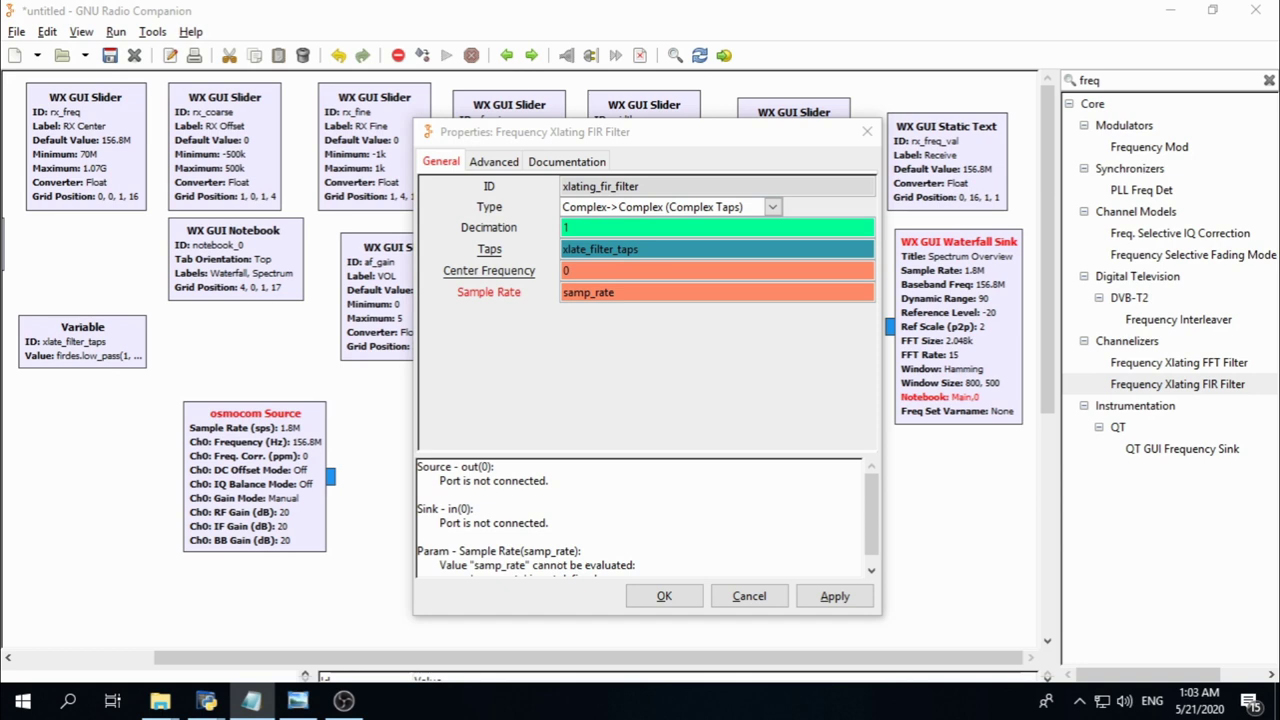
pyautogui.rightClick(587, 275)
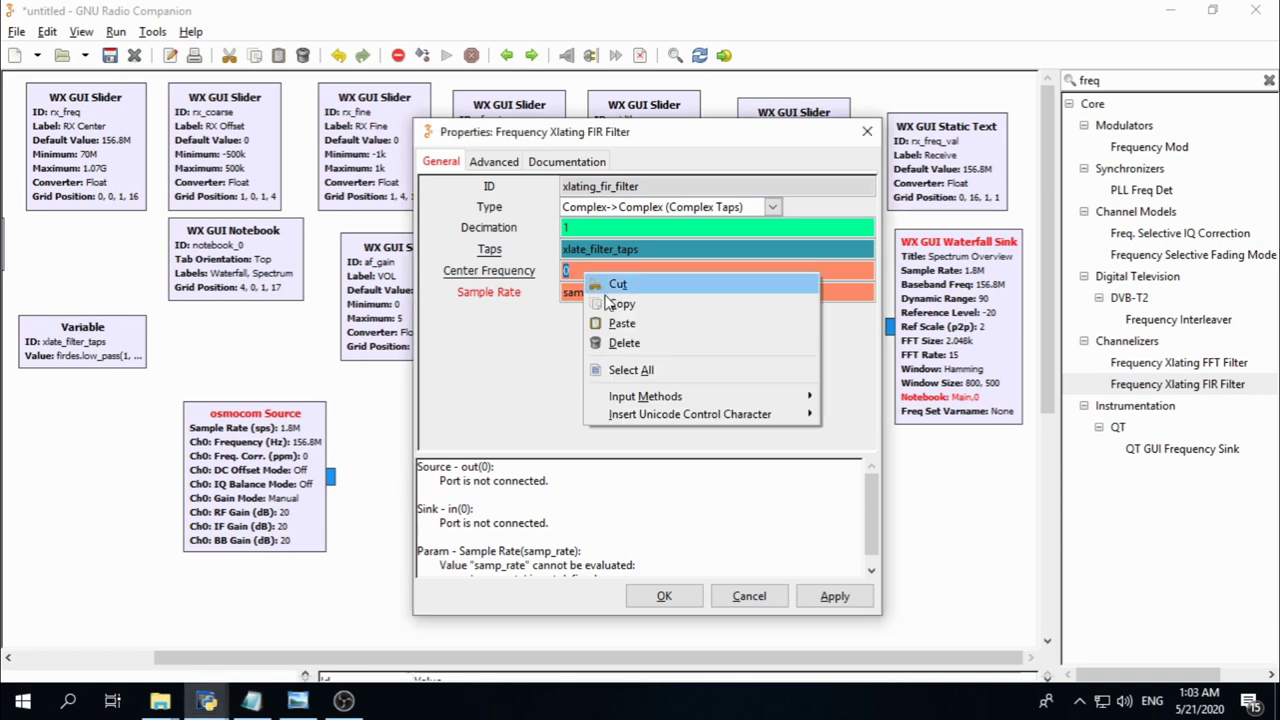
pyautogui.click(614, 323)
pyautogui.tripleClick(624, 275)
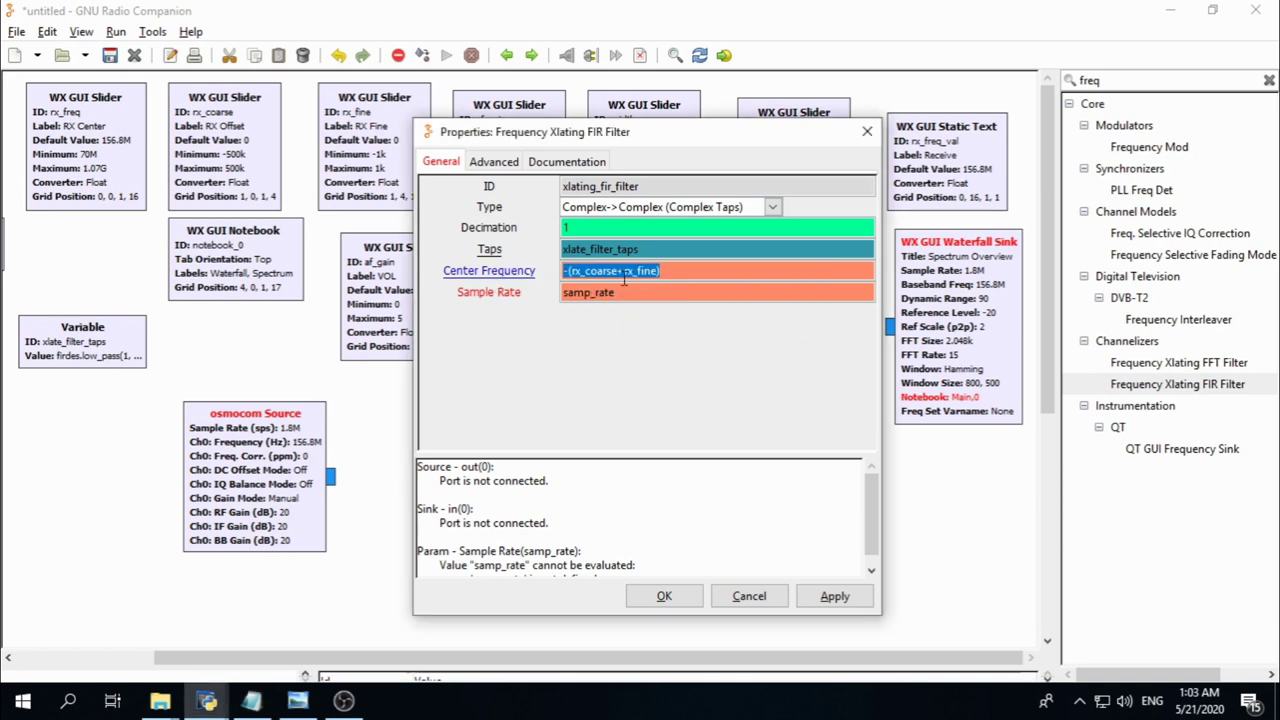
pyautogui.hotkey('shift', 'Tab')
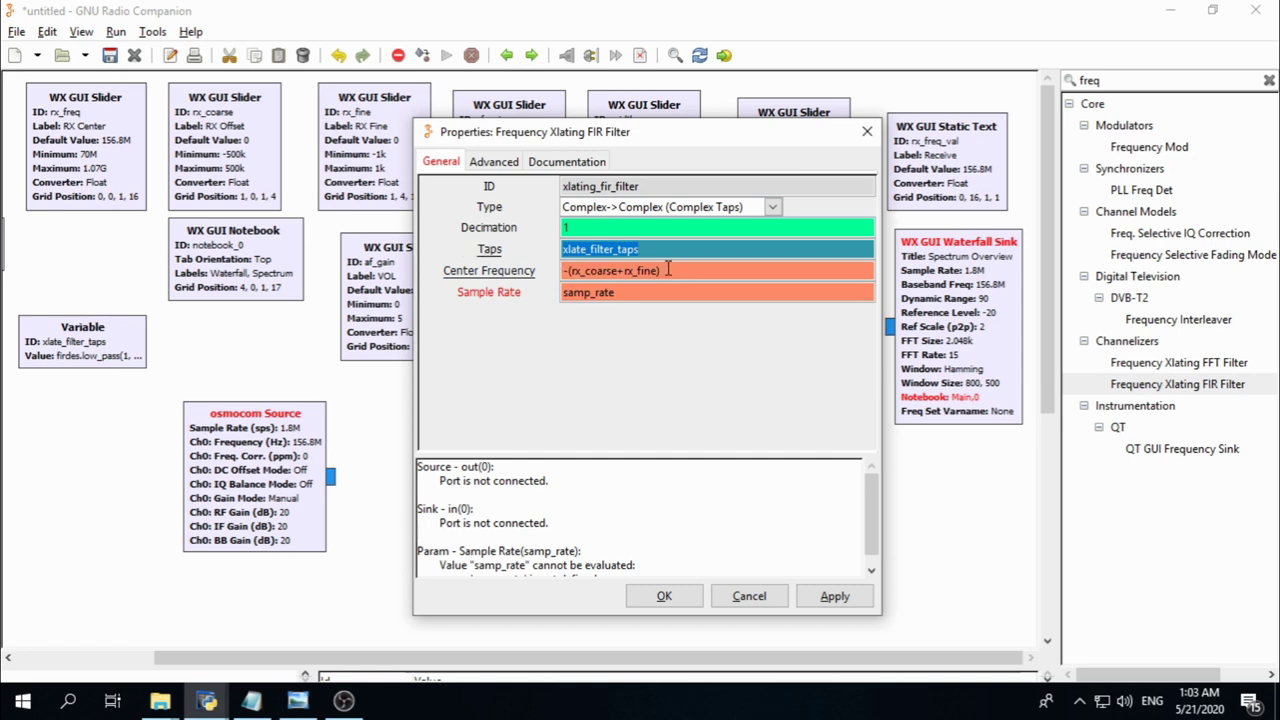
# Set the Frequency Xlating FIR Filter's sample rate to s_rate, accept its properties and shift the block slightly to the right on the canvas
pyautogui.press('Tab')
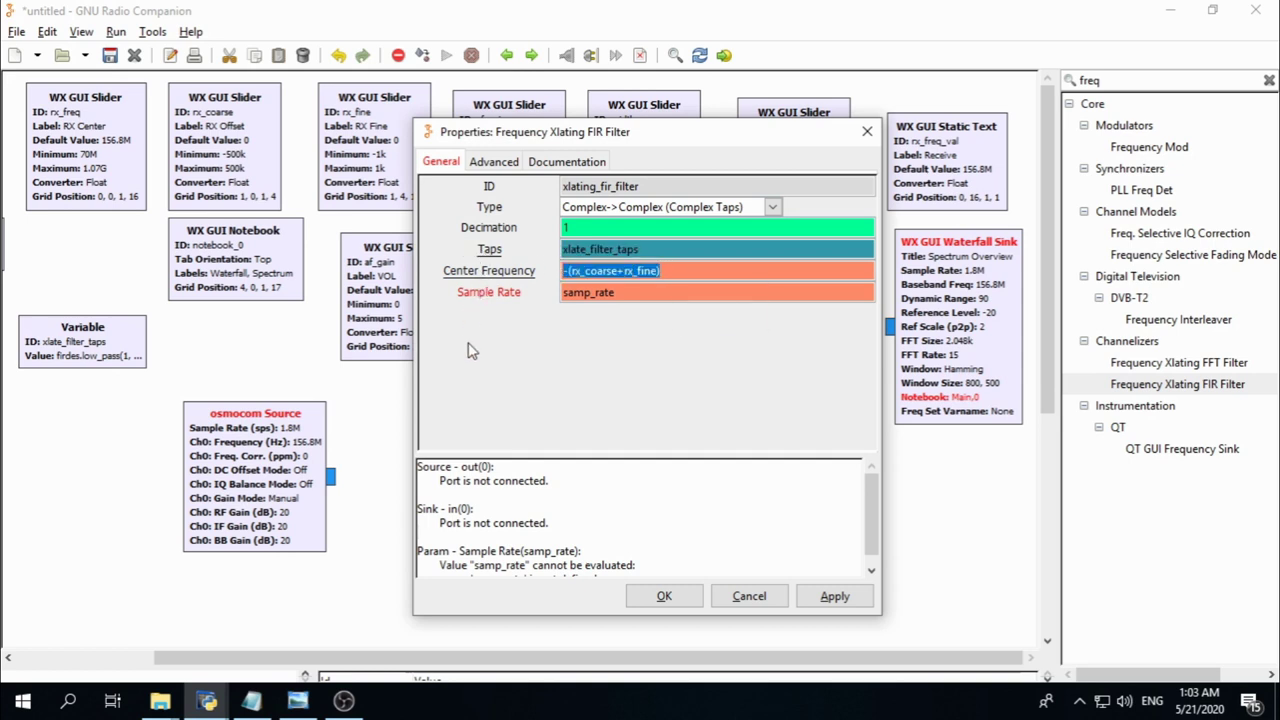
pyautogui.click(642, 248)
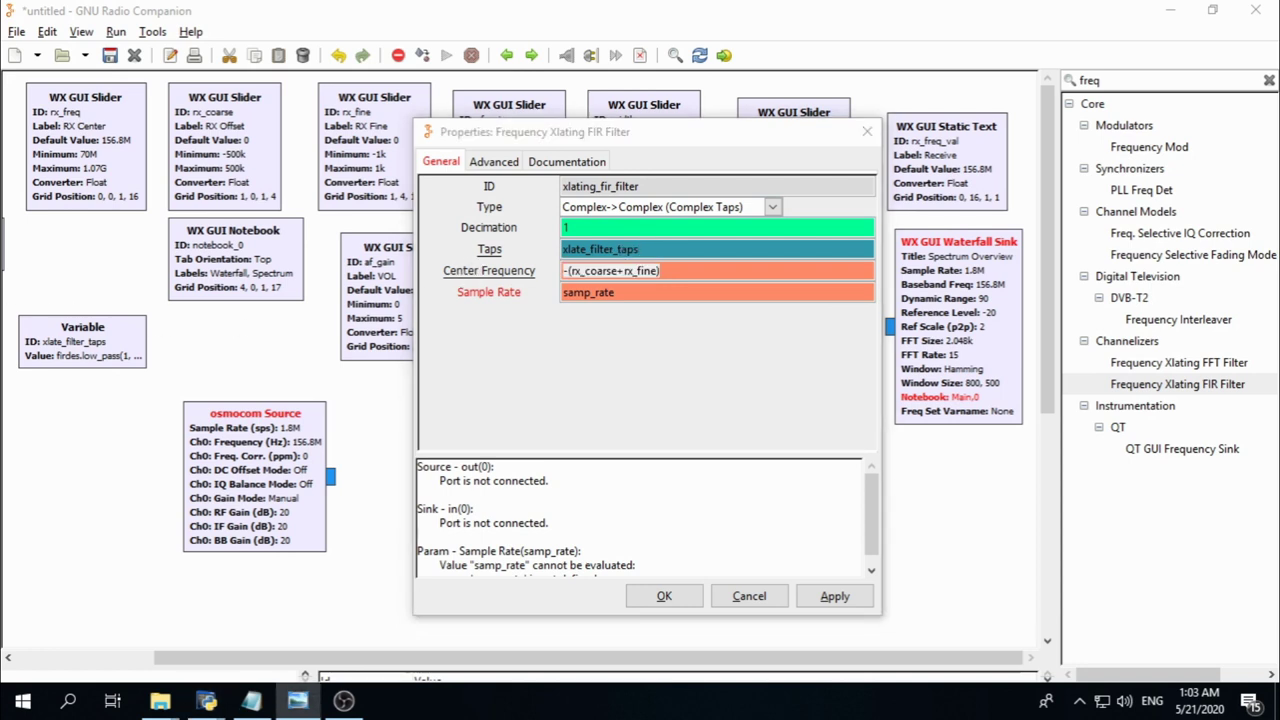
pyautogui.click(622, 295)
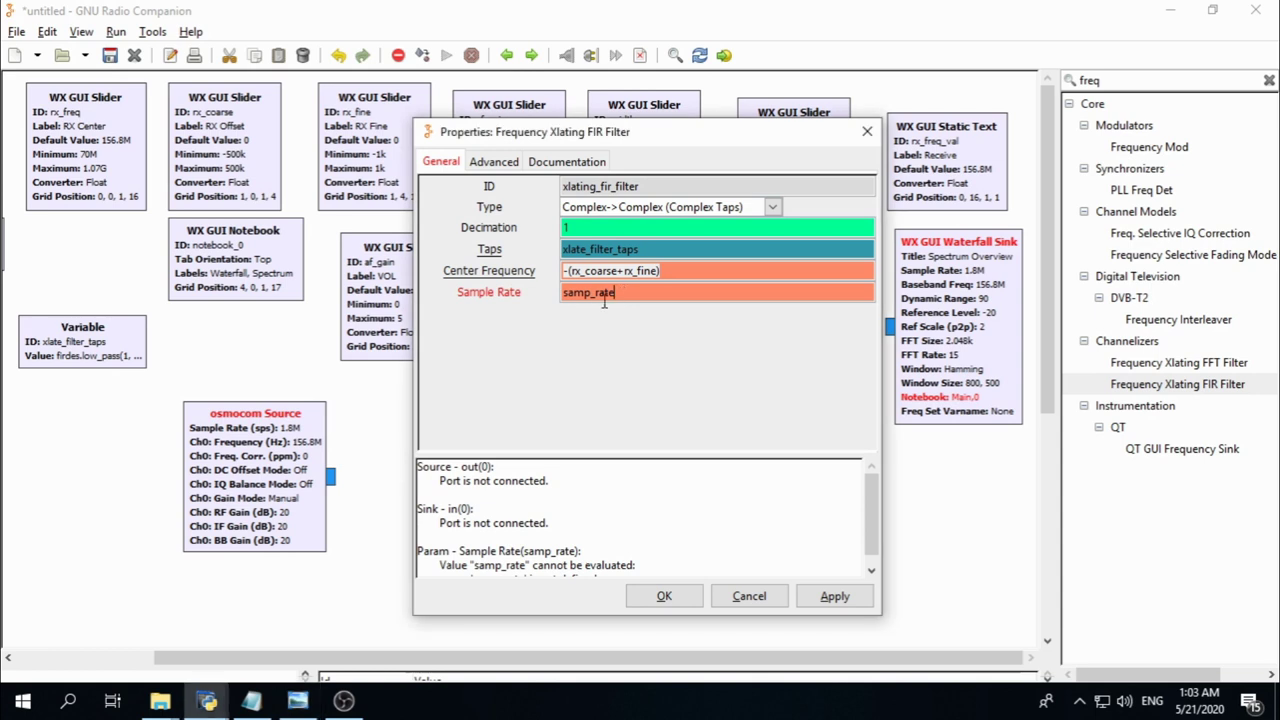
pyautogui.hotkey('shift', 'Tab')
pyautogui.press('Right')
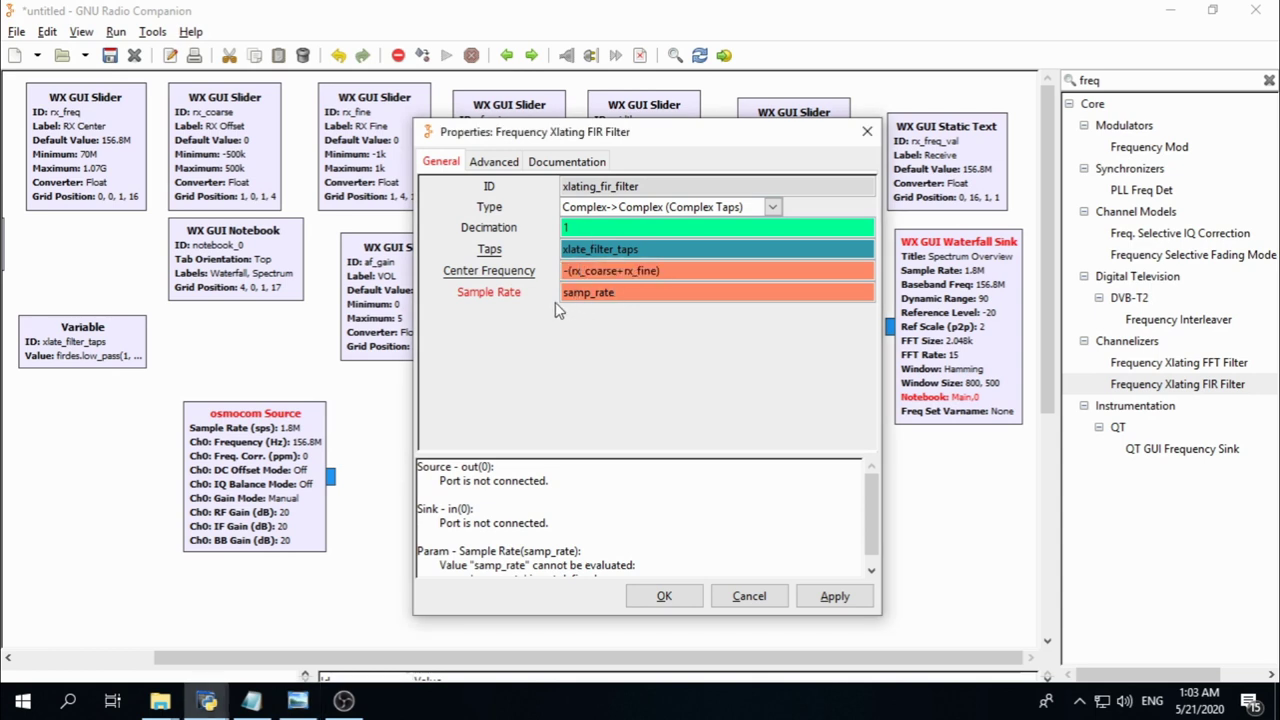
pyautogui.moveTo(591, 293); pyautogui.dragTo(567, 293)
pyautogui.press('BackSpace')
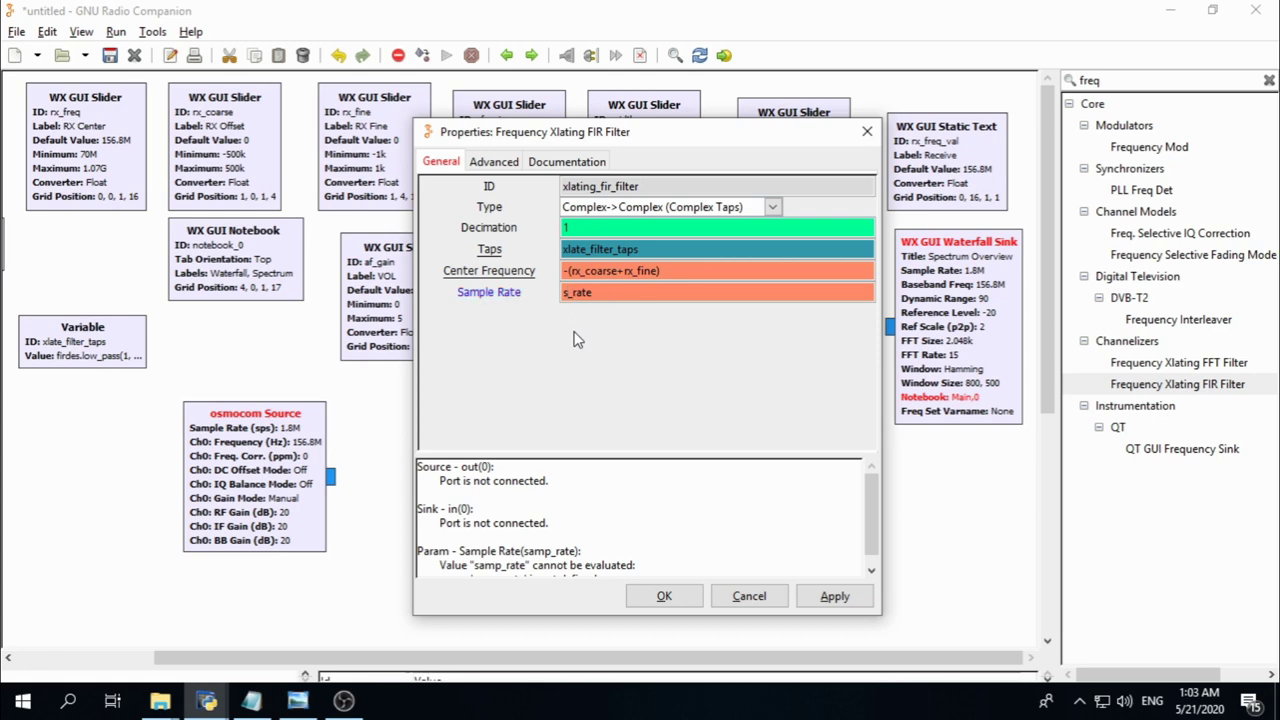
pyautogui.click(664, 596)
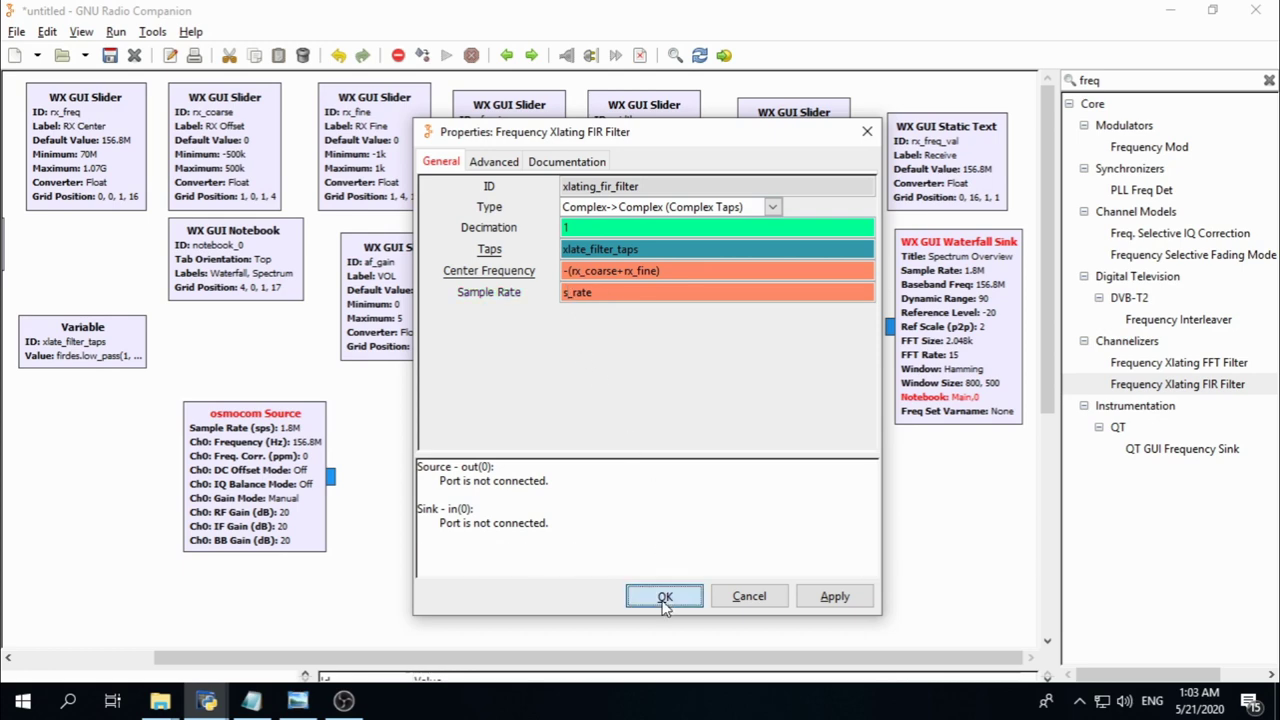
pyautogui.moveTo(567, 538); pyautogui.dragTo(602, 545)
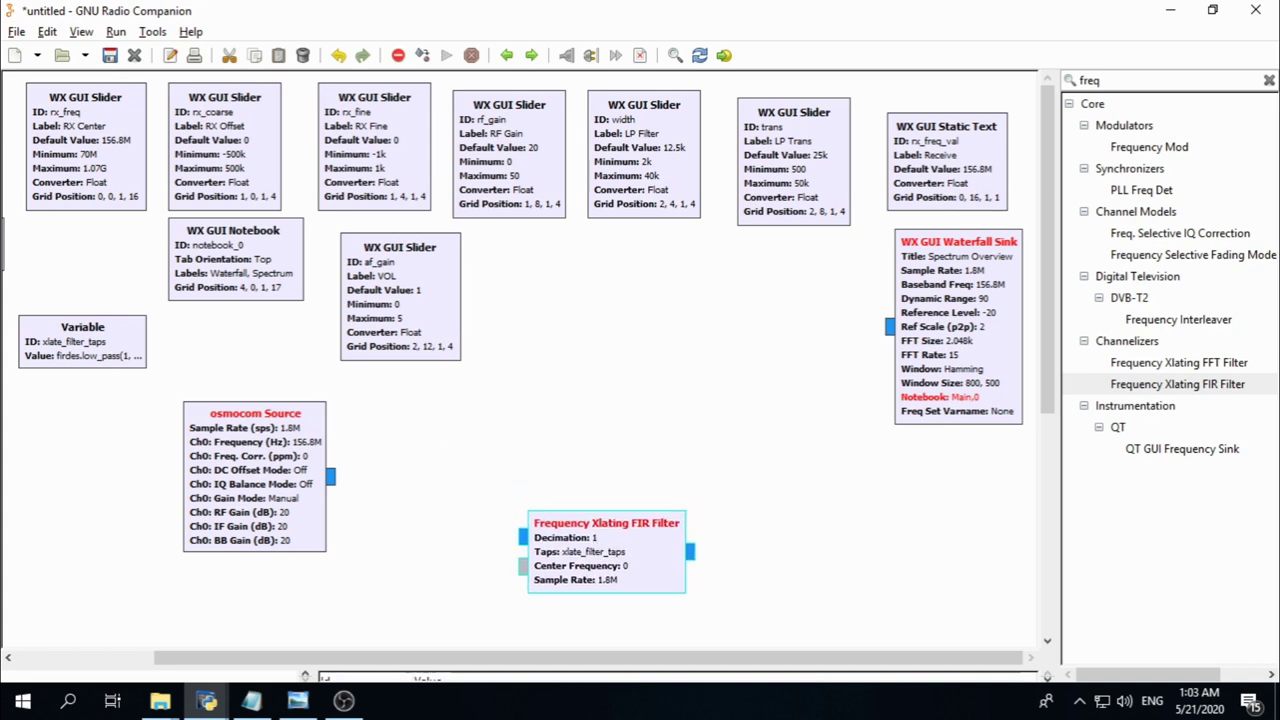
# Search the block library for "wx gui ch", add a WX GUI Chooser and place it below the WX GUI Waterfall Sink
pyautogui.hotkey('alt', 'Tab')
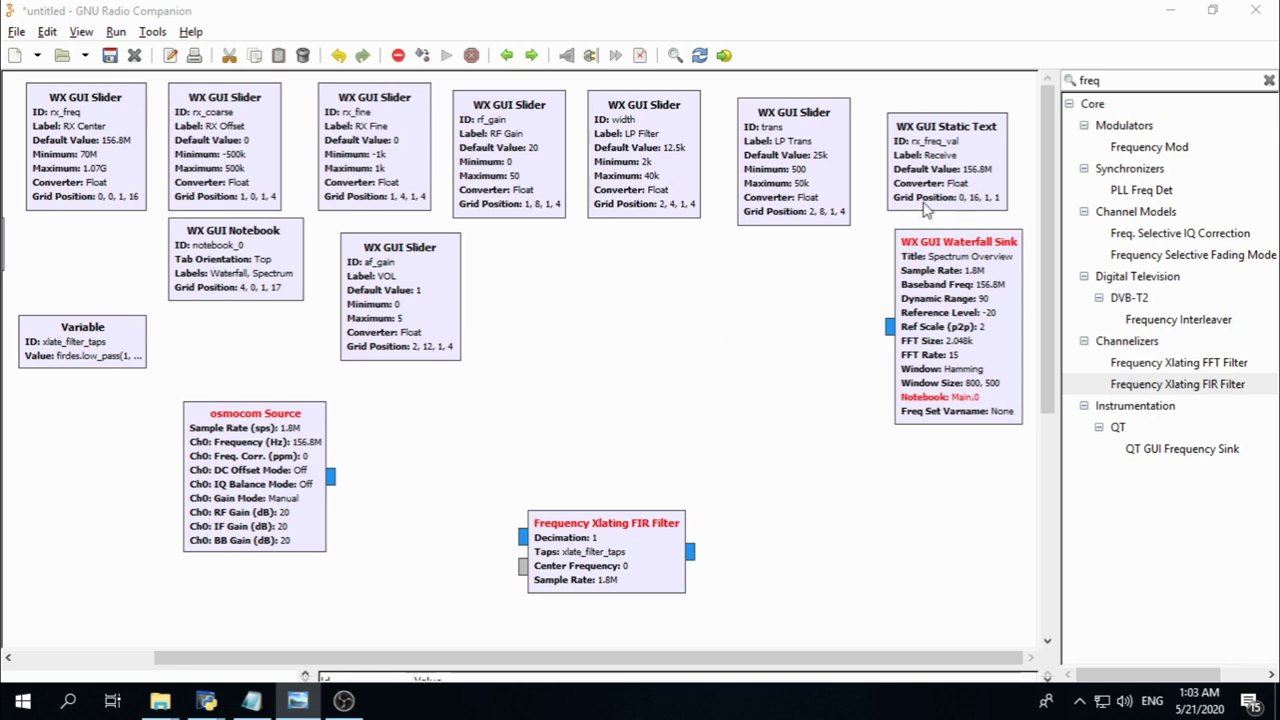
pyautogui.click(1112, 88)
pyautogui.doubleClick(1112, 86)
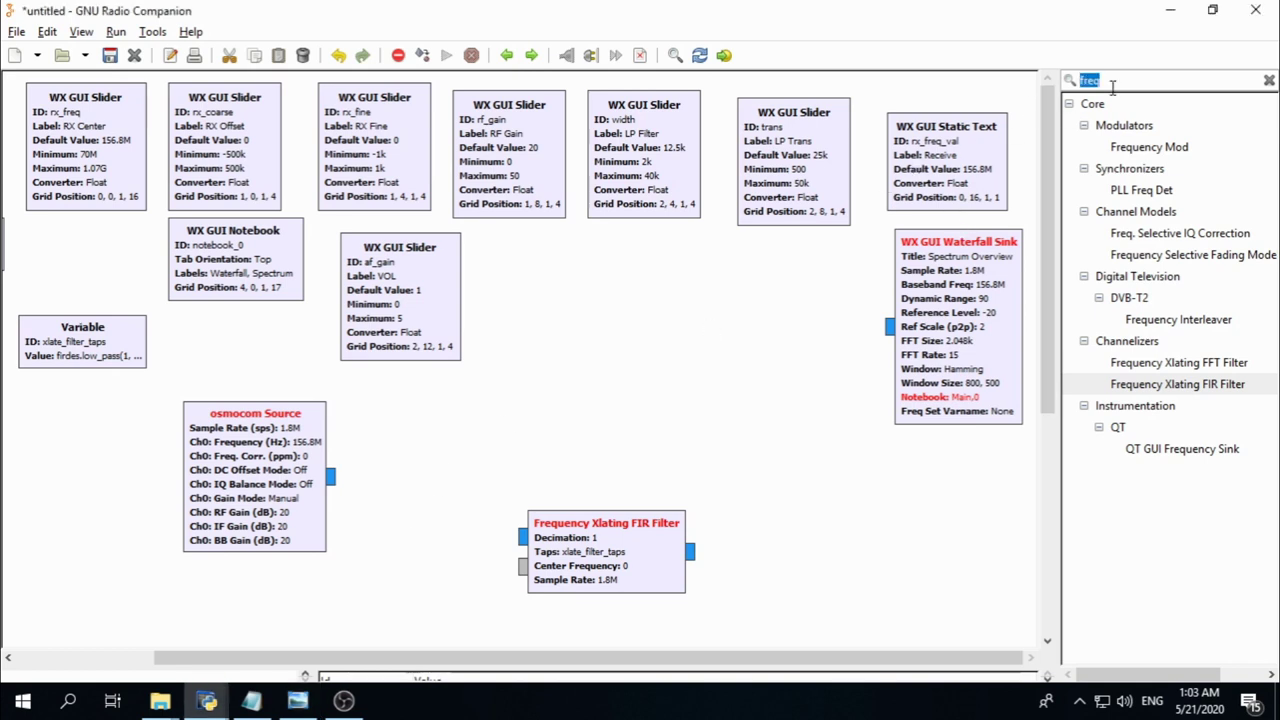
pyautogui.write('wx')
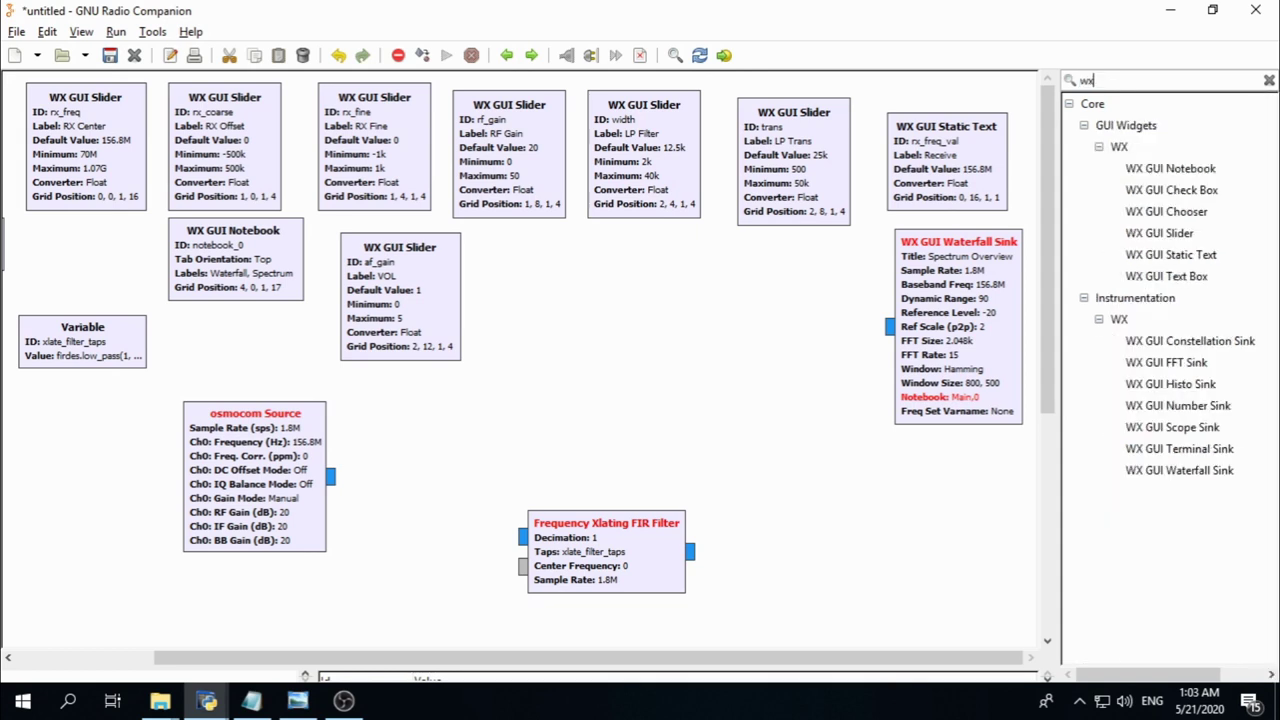
pyautogui.write(' gui c')
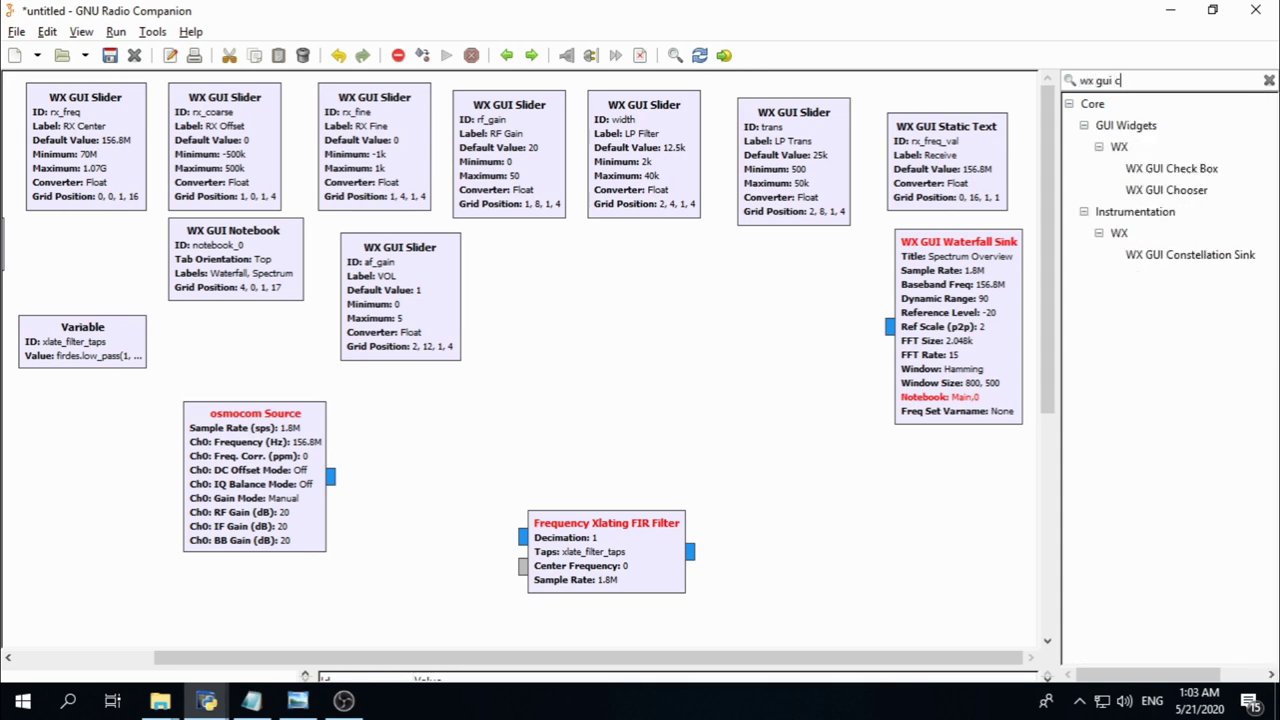
pyautogui.write('h')
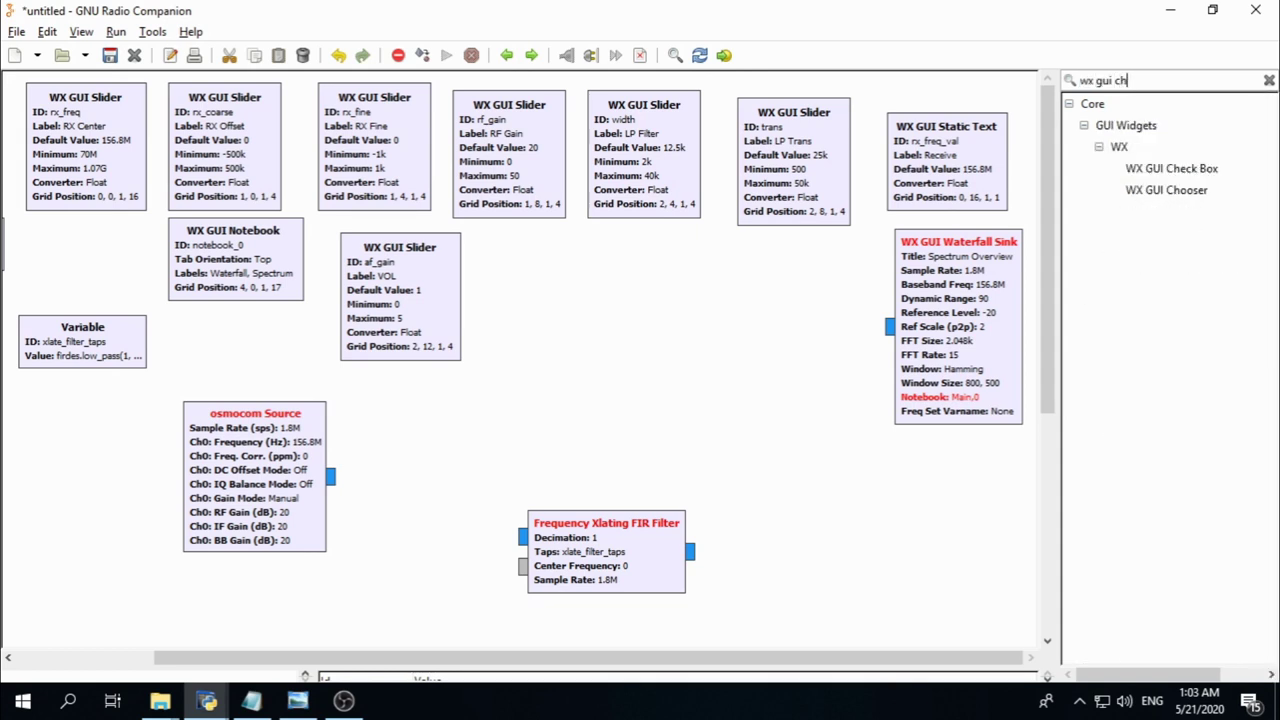
pyautogui.doubleClick(1160, 197)
pyautogui.moveTo(655, 395); pyautogui.dragTo(950, 482)
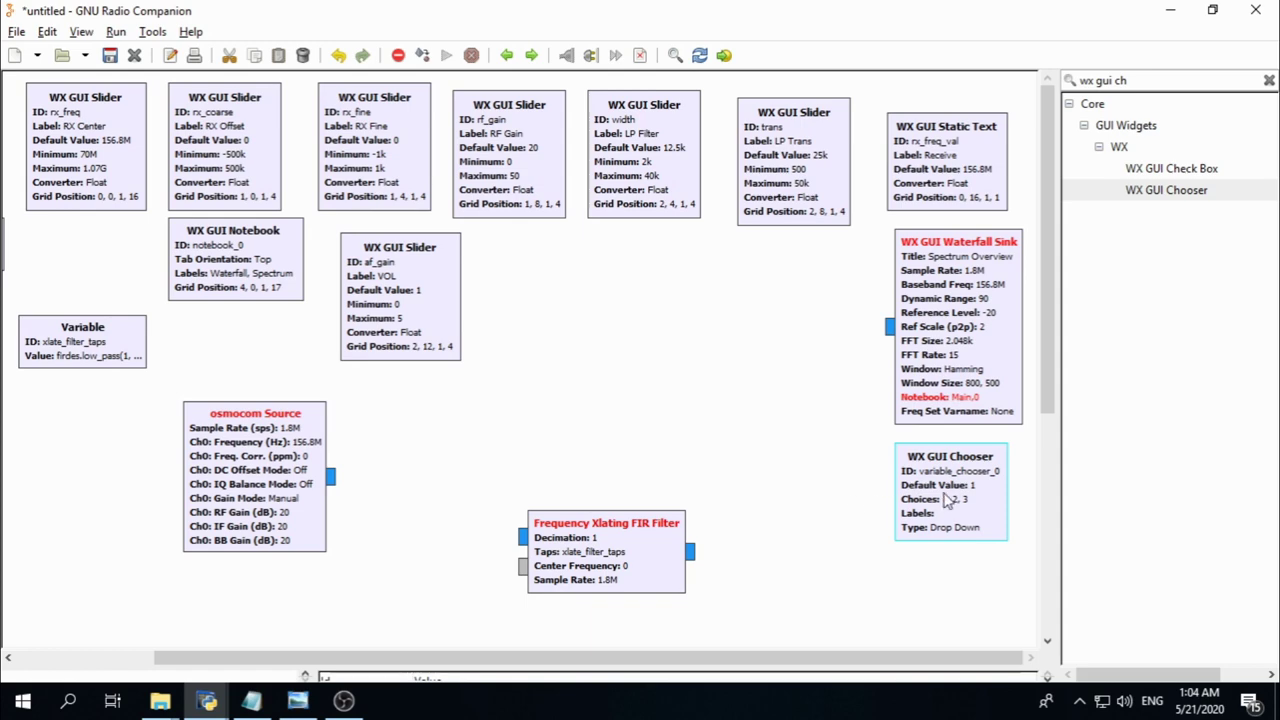
# Open the WX GUI Chooser's properties and set its ID to fft_disp and its label to FFT
pyautogui.doubleClick(946, 502)
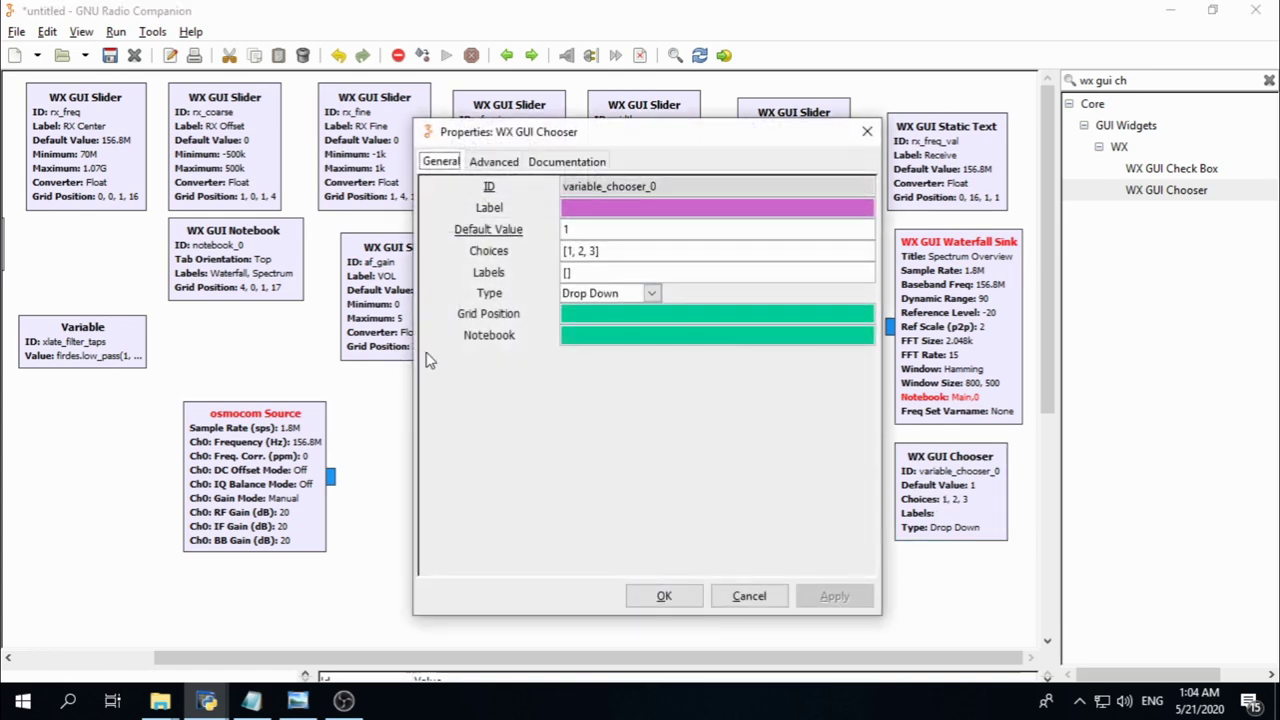
pyautogui.doubleClick(626, 188)
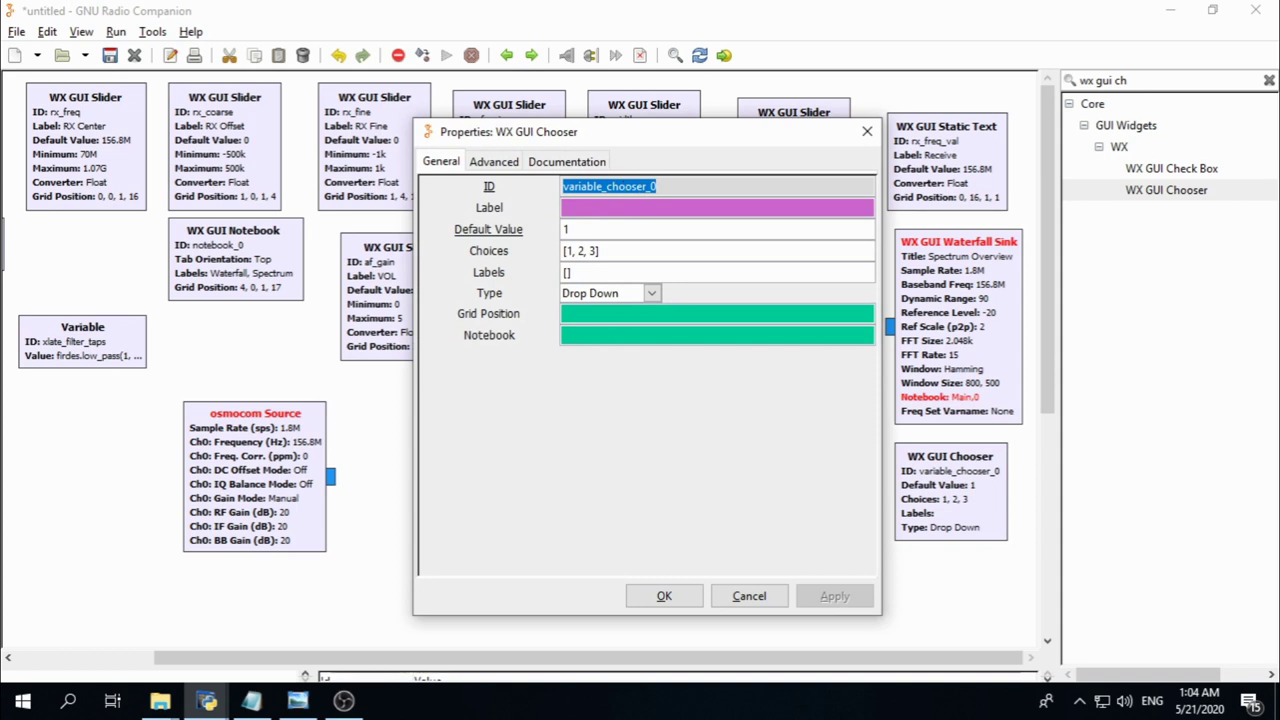
pyautogui.write('fft')
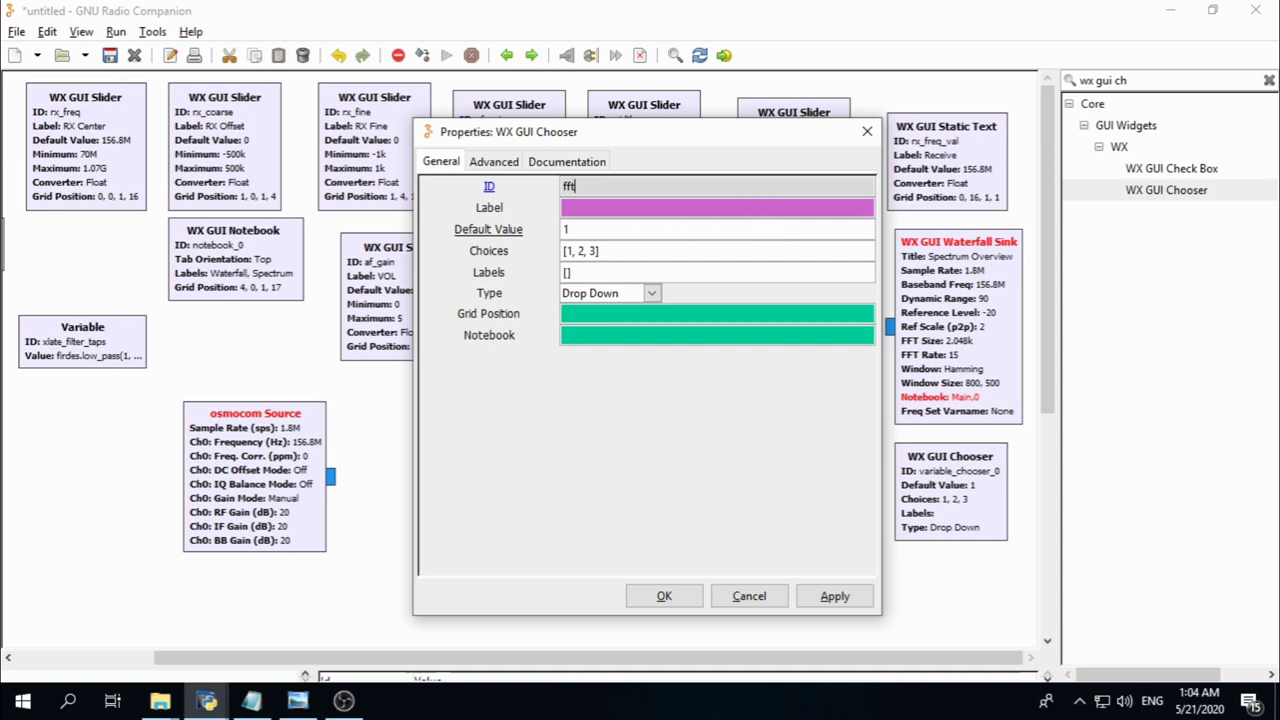
pyautogui.write('_dis')
pyautogui.write('p')
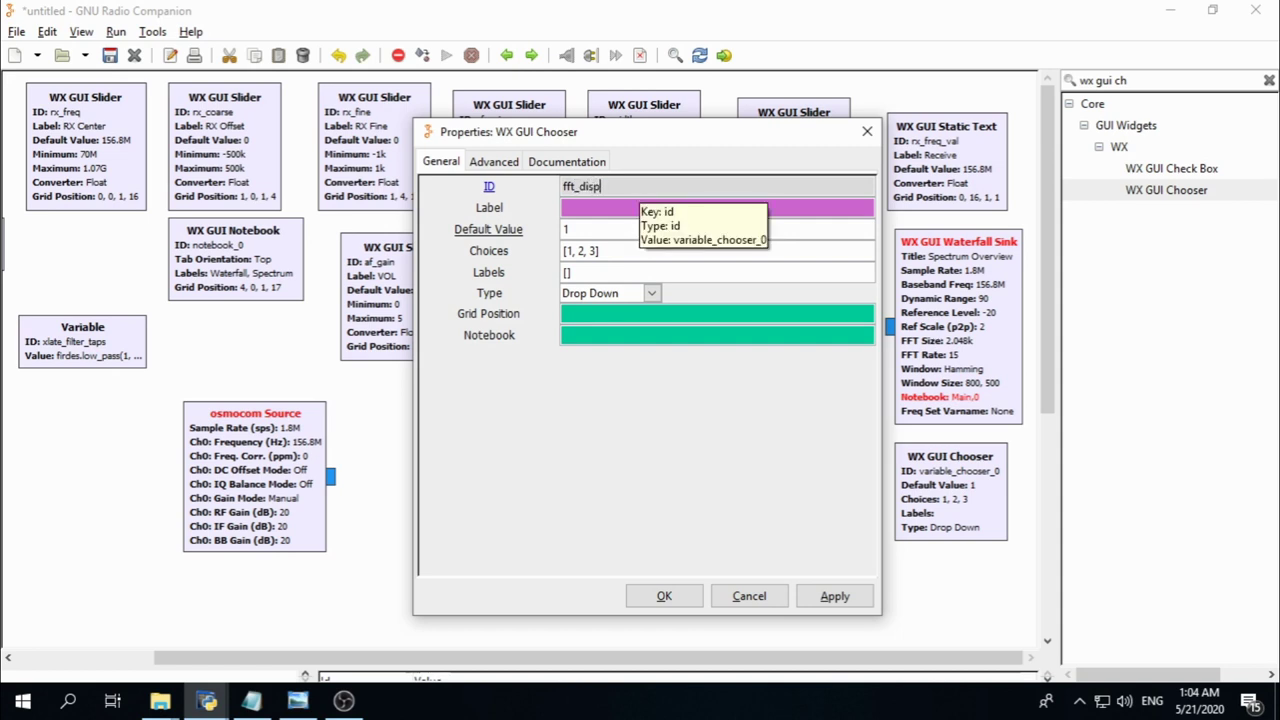
pyautogui.click(593, 207)
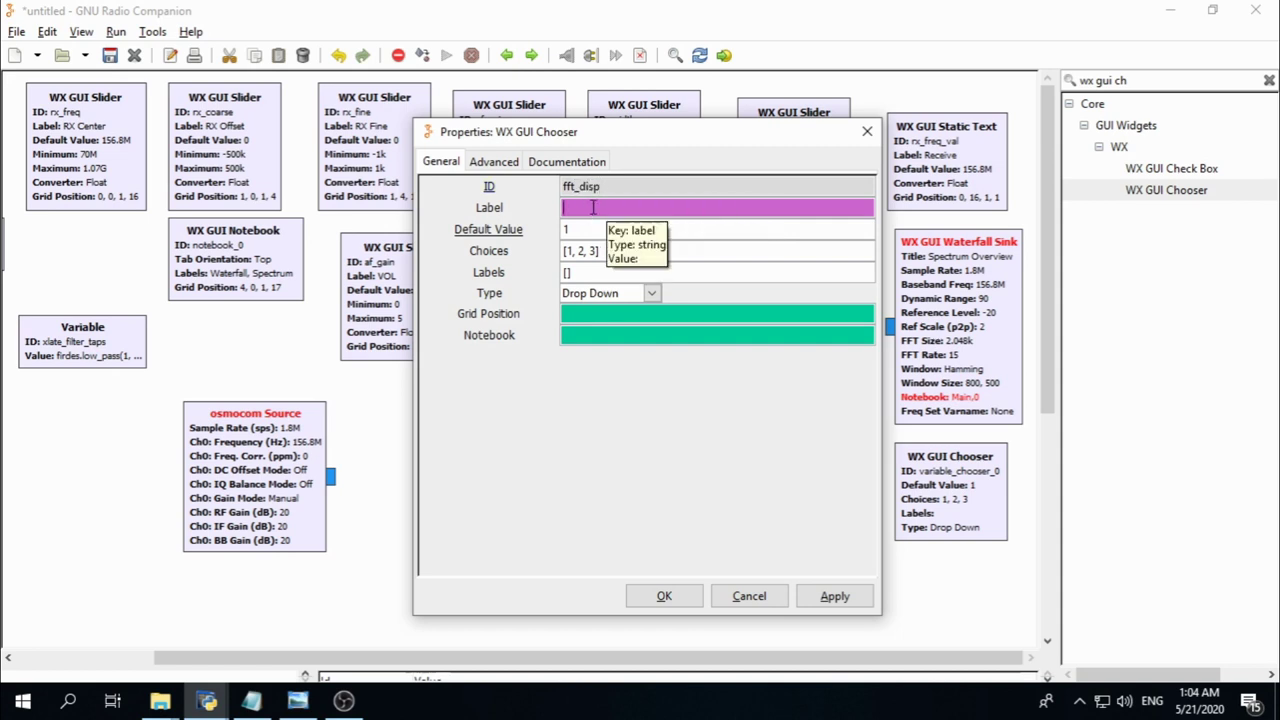
pyautogui.write('FFT')
# Set the chooser's default value to 0 and its choices to [0,1]
pyautogui.doubleClick(587, 228)
pyautogui.write('0')
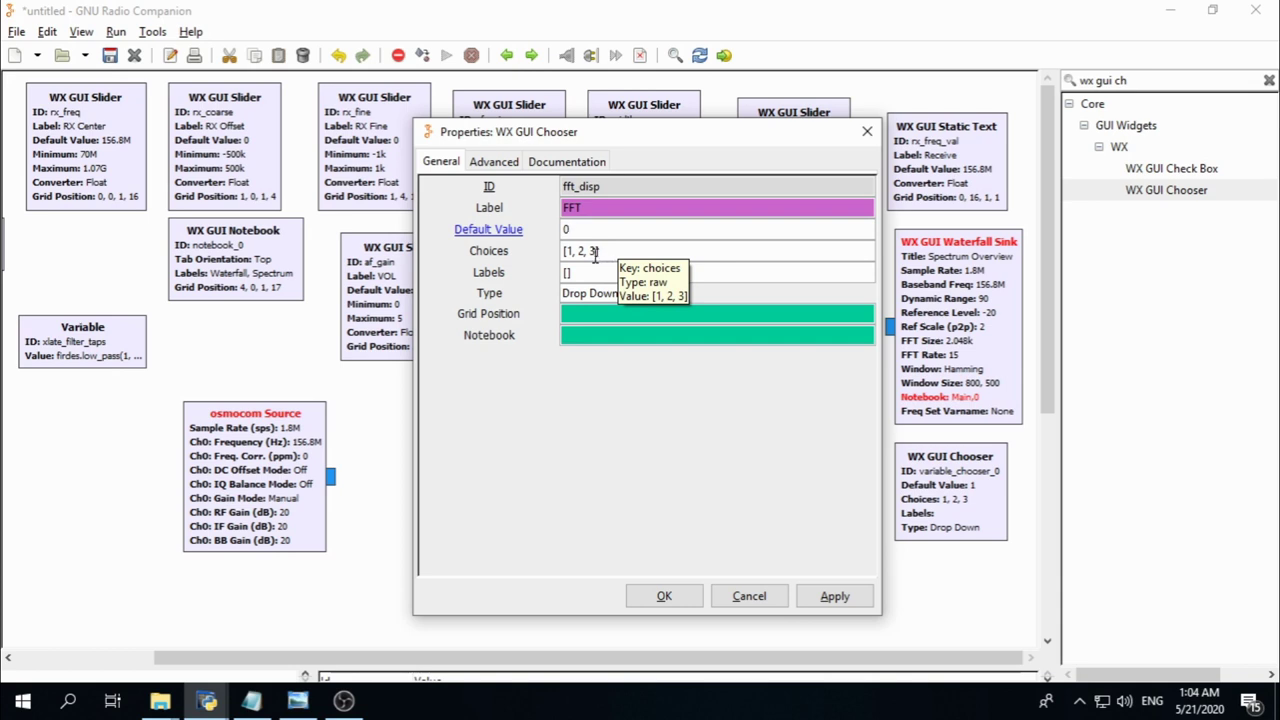
pyautogui.moveTo(598, 252); pyautogui.dragTo(575, 252)
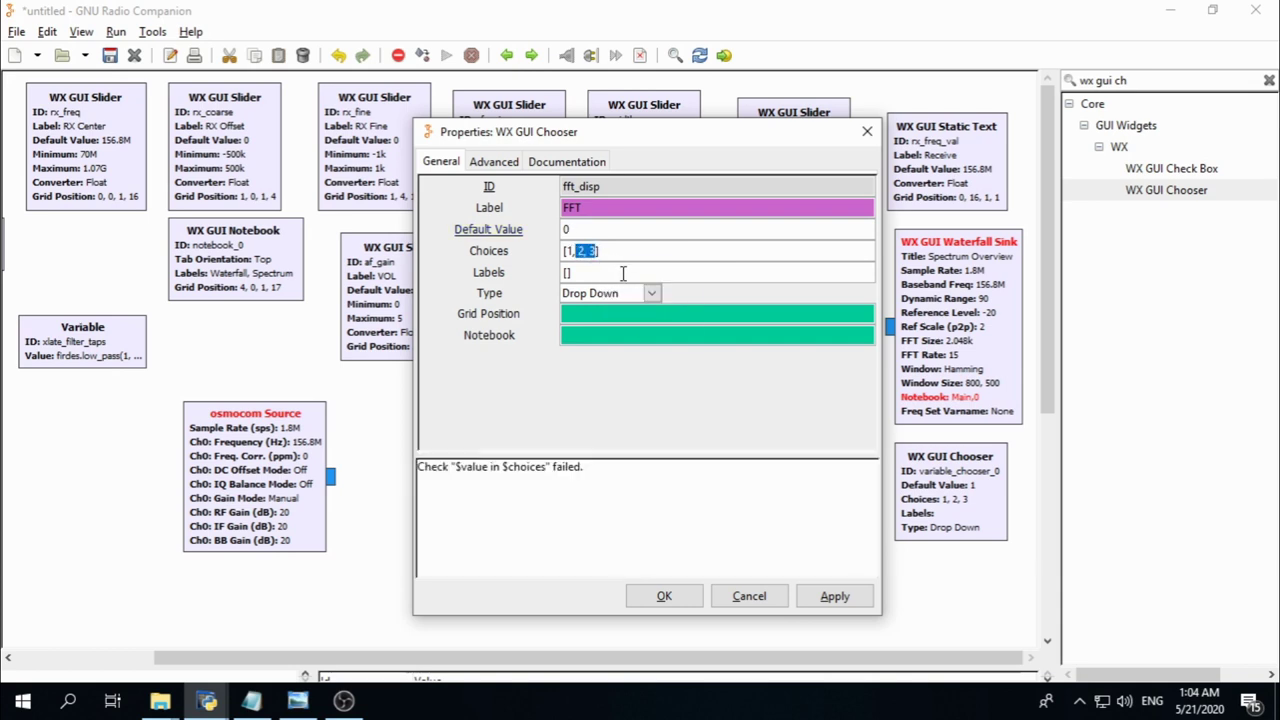
pyautogui.press('BackSpace')
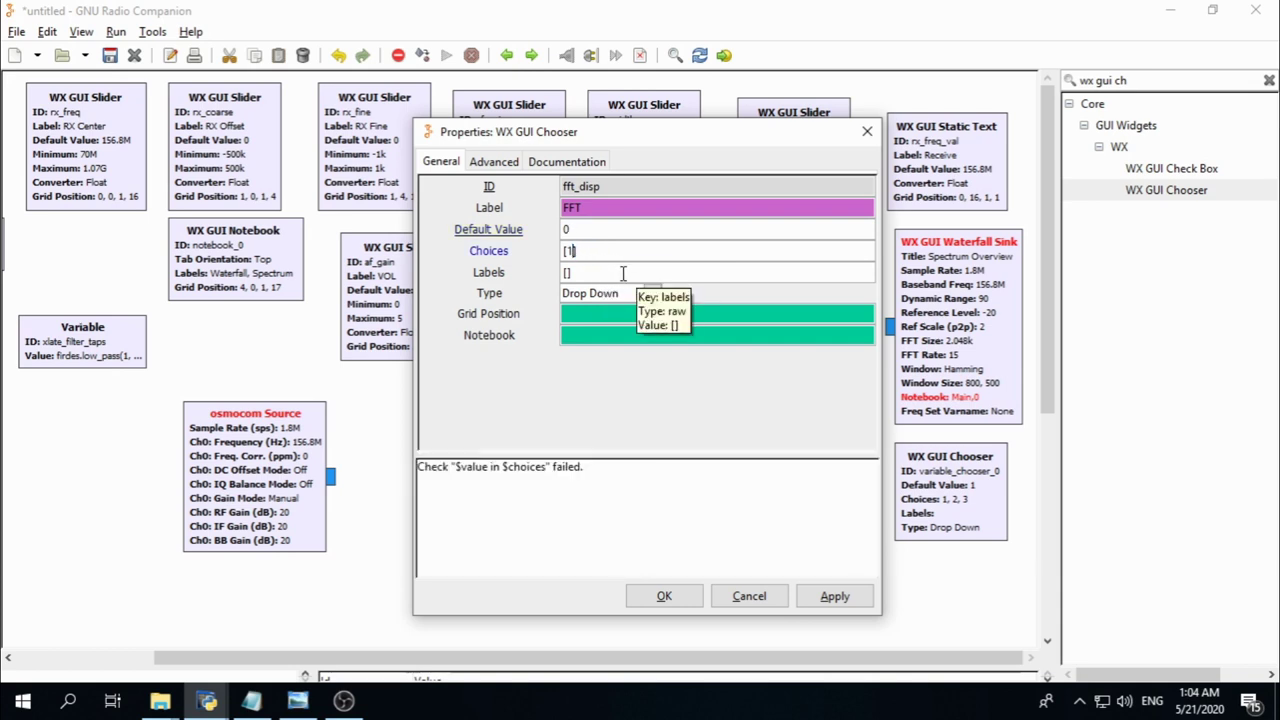
pyautogui.press('BackSpace')
pyautogui.write('0,1')
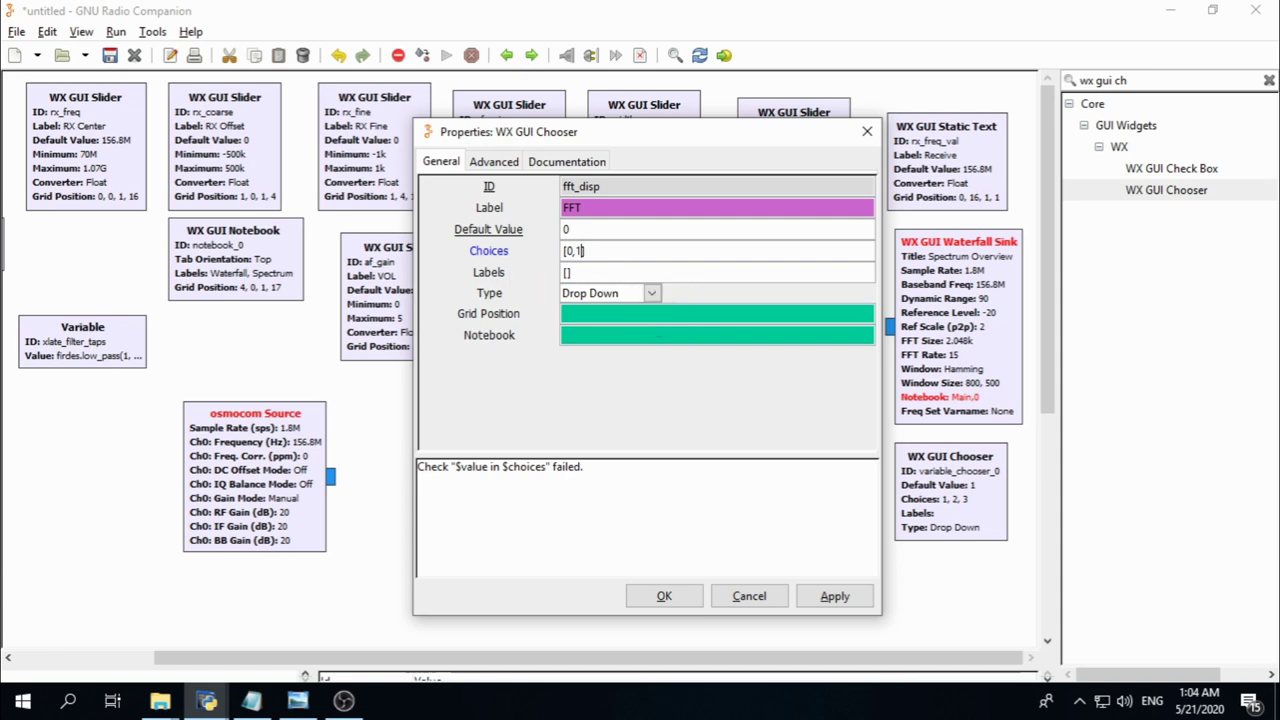
# Copy the chooser labels from the notes and paste ['Baseband','OsmoSDR'] as the WX GUI Chooser's labels
pyautogui.hotkey('alt', 'Tab')
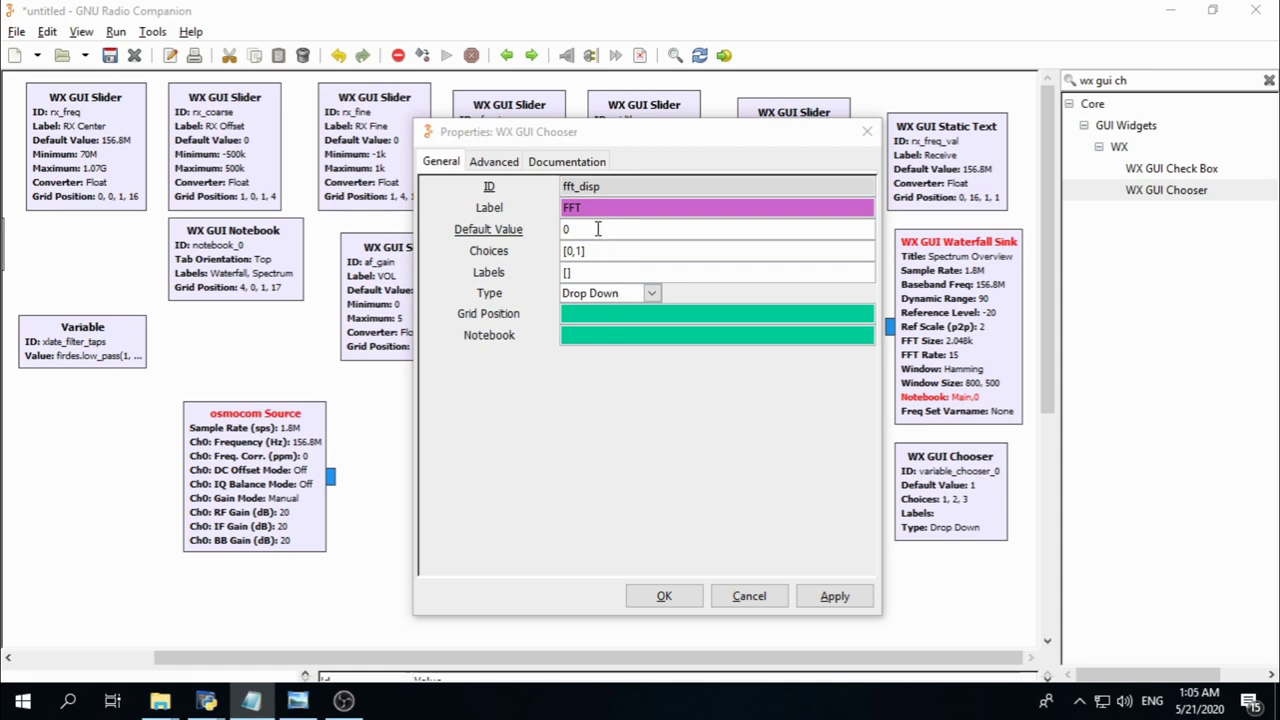
pyautogui.click(598, 272)
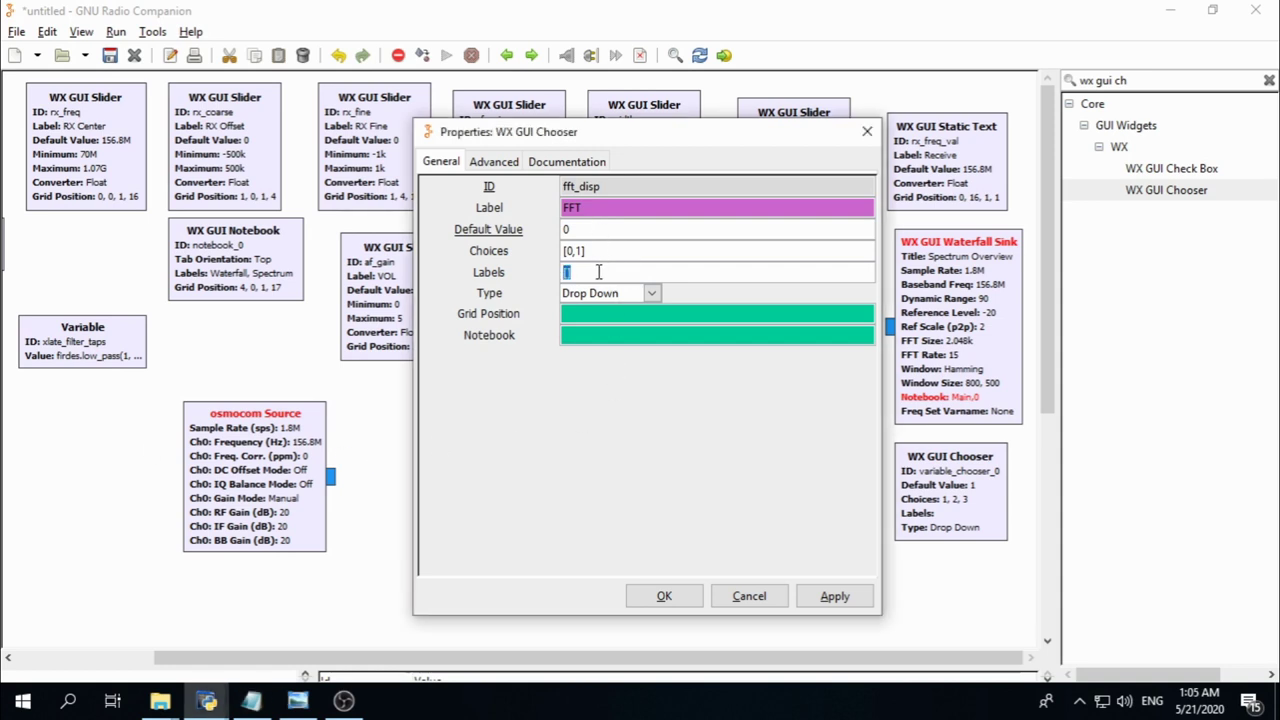
pyautogui.press('BackSpace')
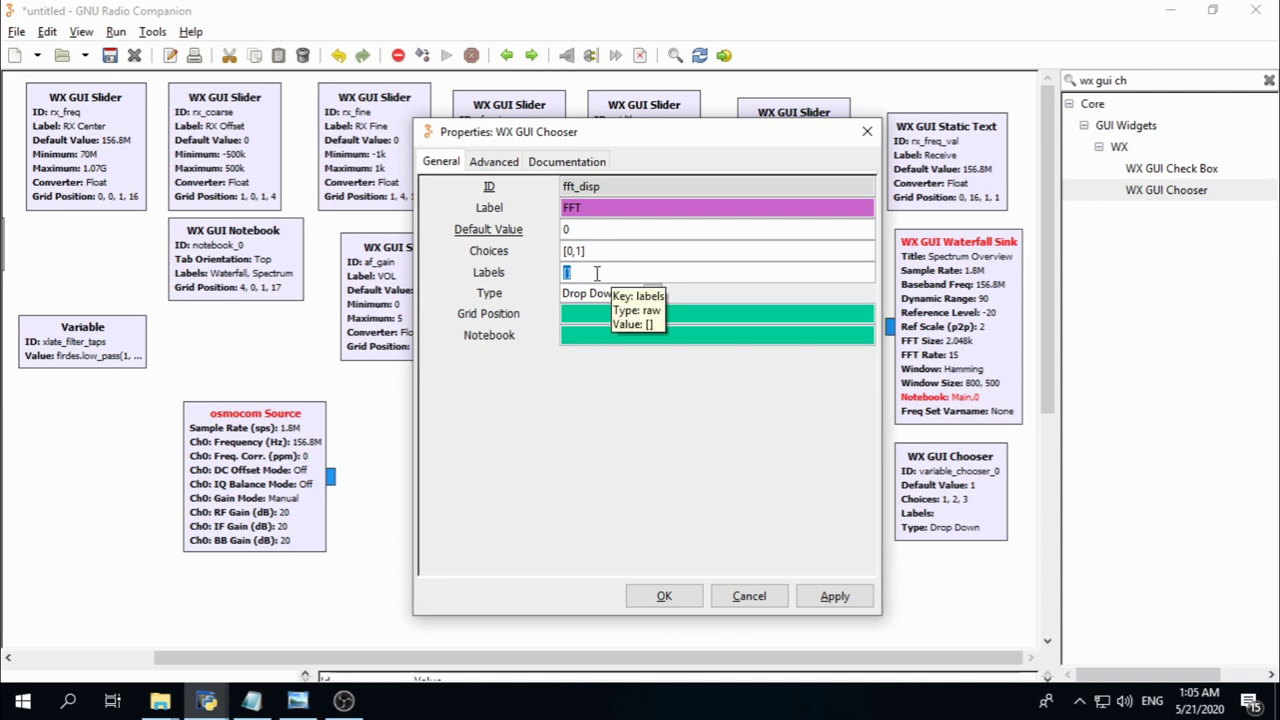
pyautogui.rightClick(595, 273)
pyautogui.click(636, 323)
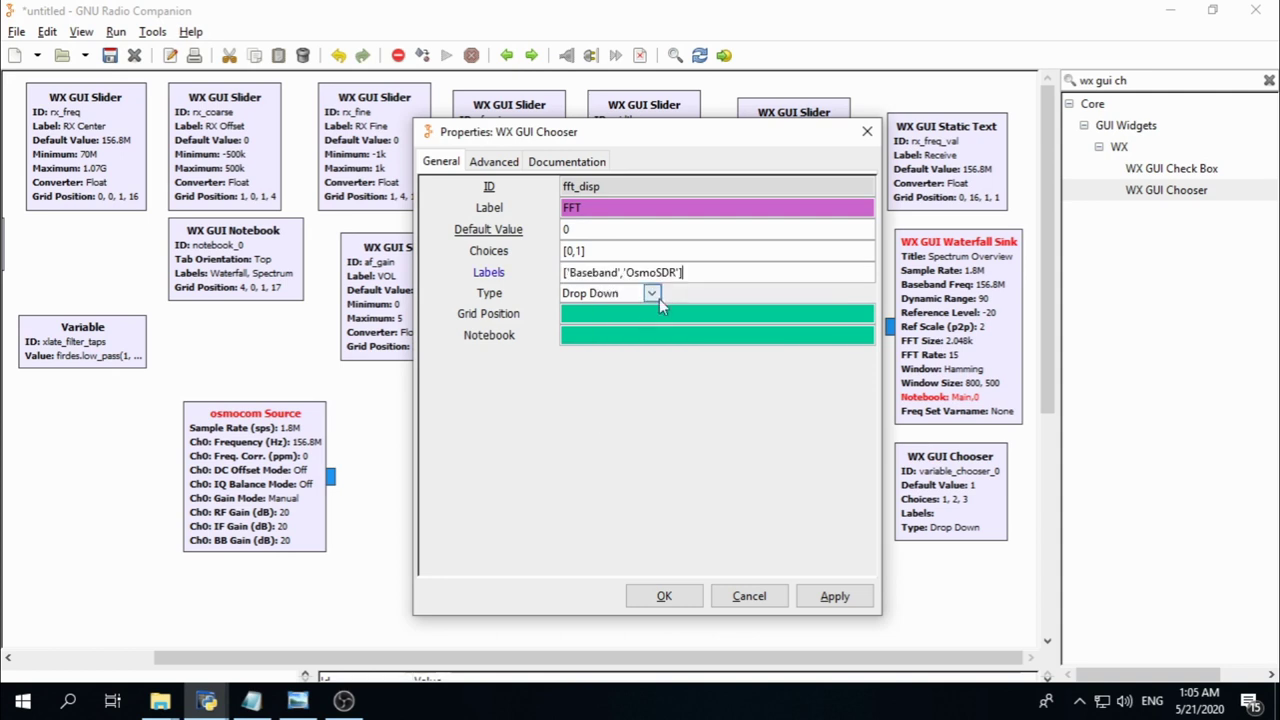
pyautogui.moveTo(688, 272); pyautogui.dragTo(551, 270)
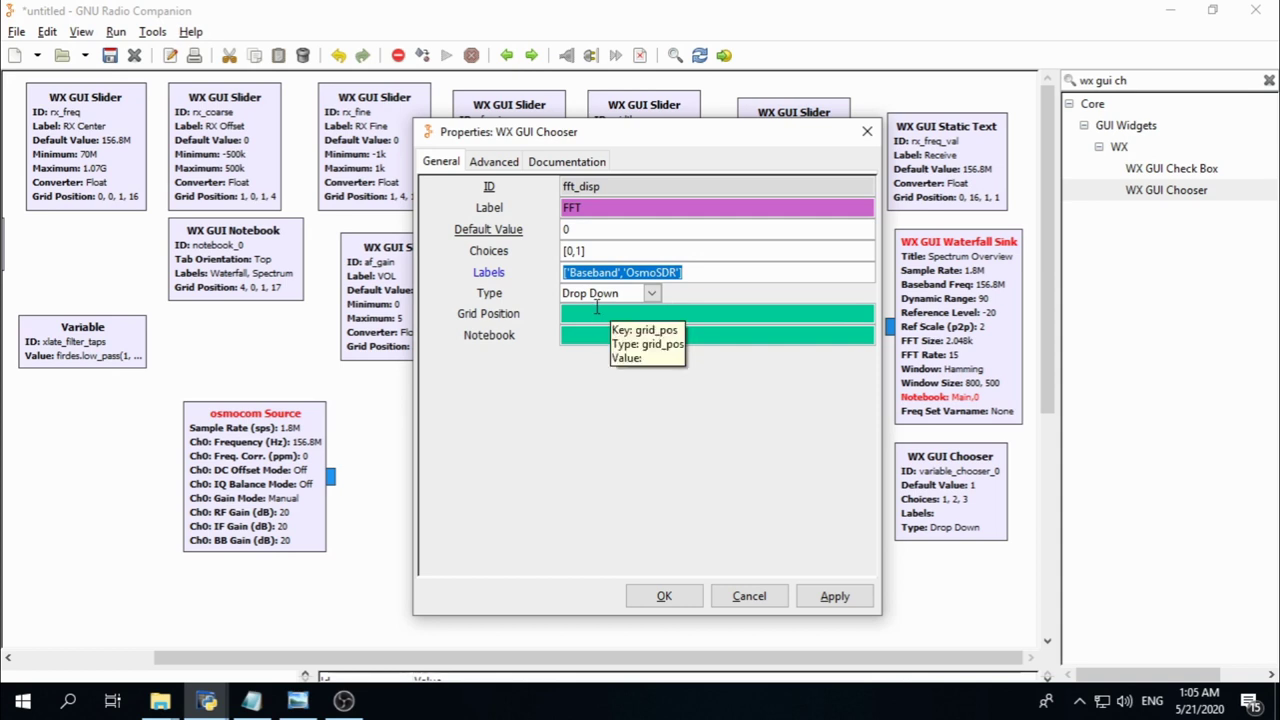
# Set the chooser's type to Radio Buttons and its grid position to 2,0,1,4, and accept the properties
pyautogui.click(651, 293)
pyautogui.click(618, 340)
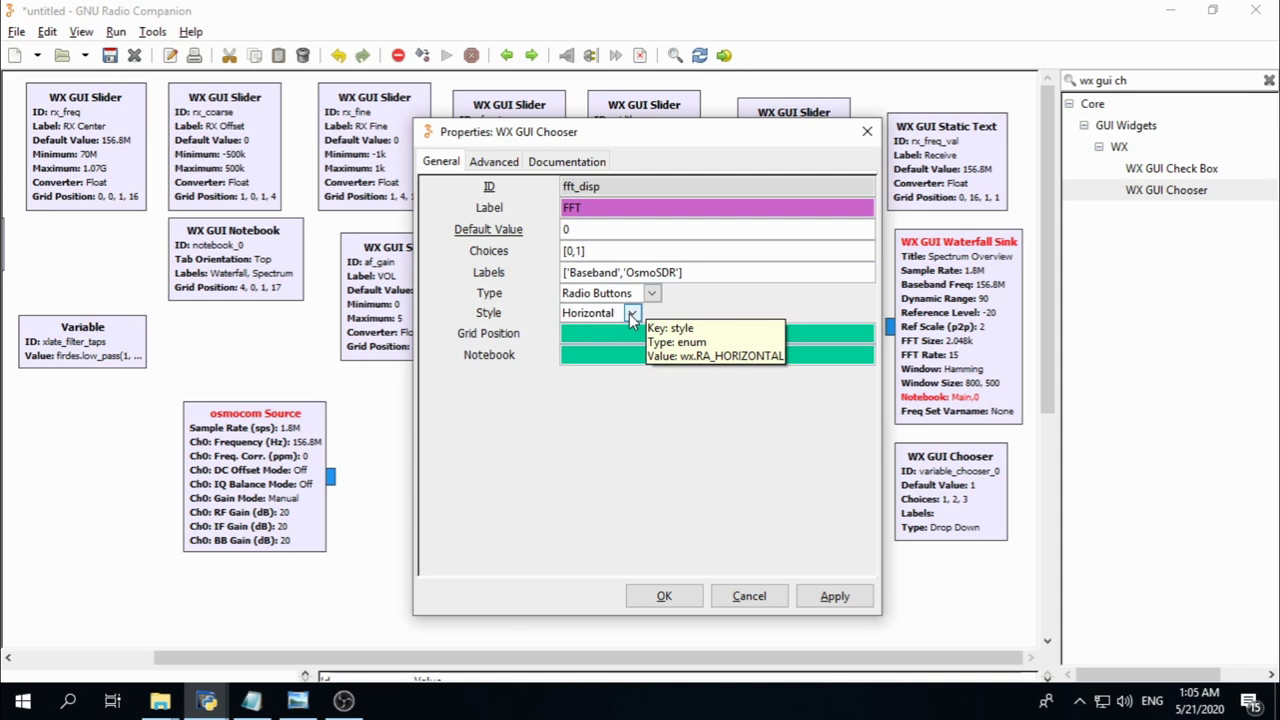
pyautogui.click(608, 335)
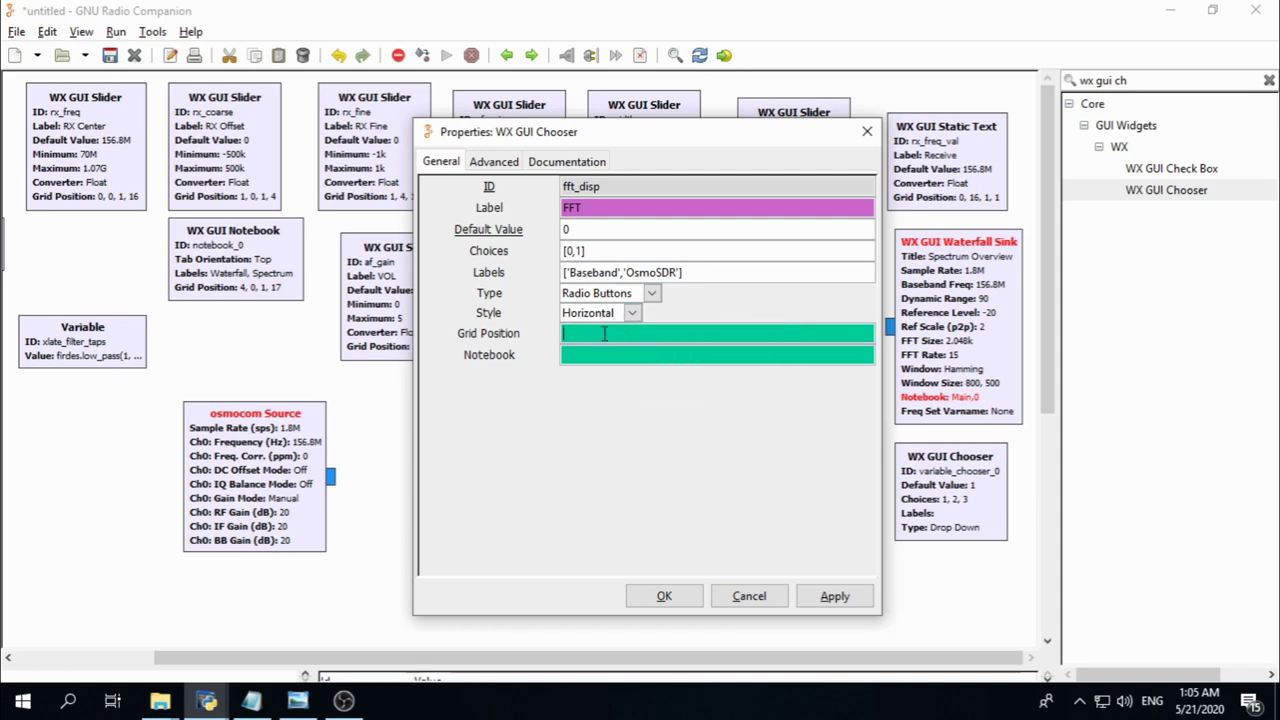
pyautogui.write('2')
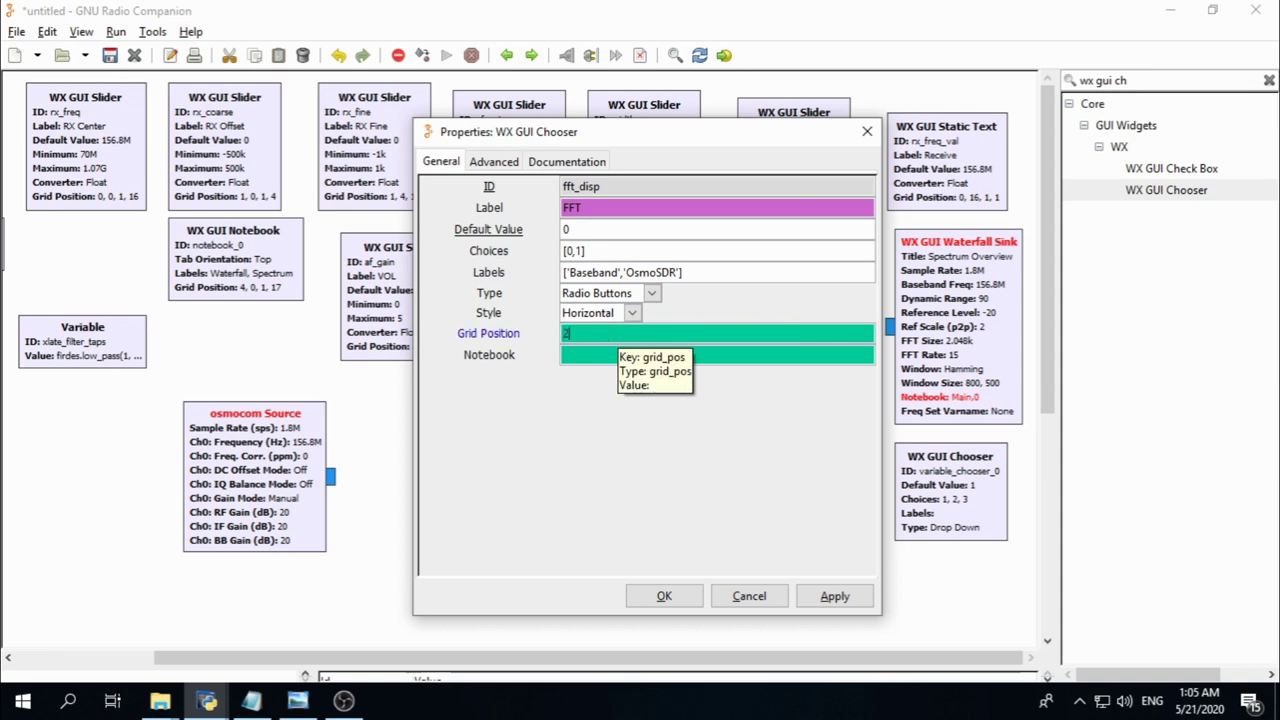
pyautogui.write(',0,1,4')
pyautogui.moveTo(594, 333); pyautogui.dragTo(552, 335)
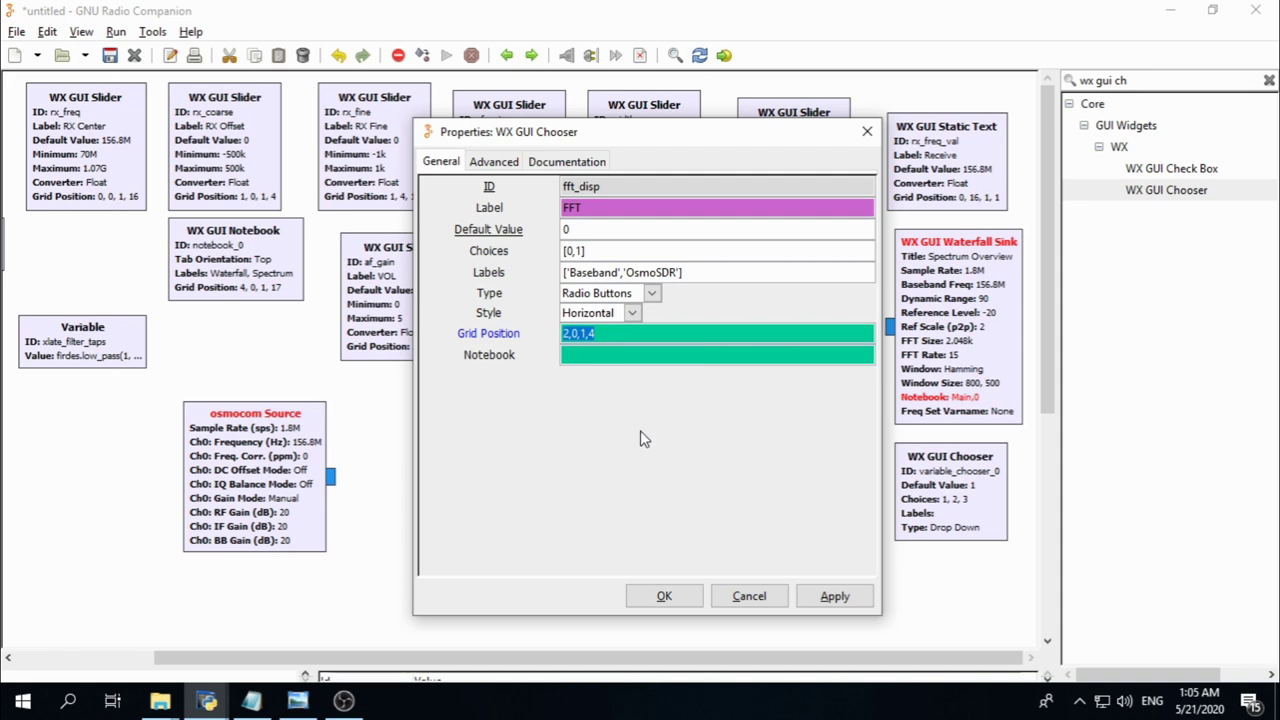
pyautogui.click(665, 596)
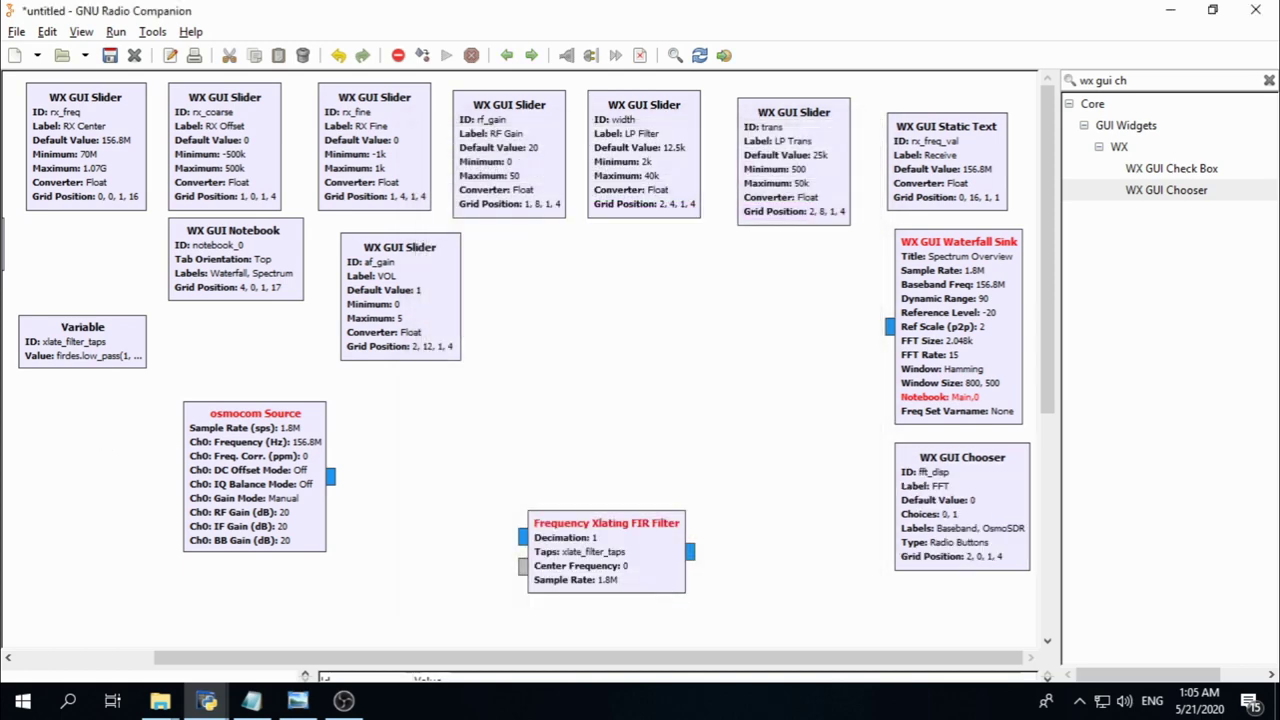
# Find the Function Probe block in the block library, add it, and place it below the Frequency Xlating FIR Filter
pyautogui.hotkey('alt', 'Tab')
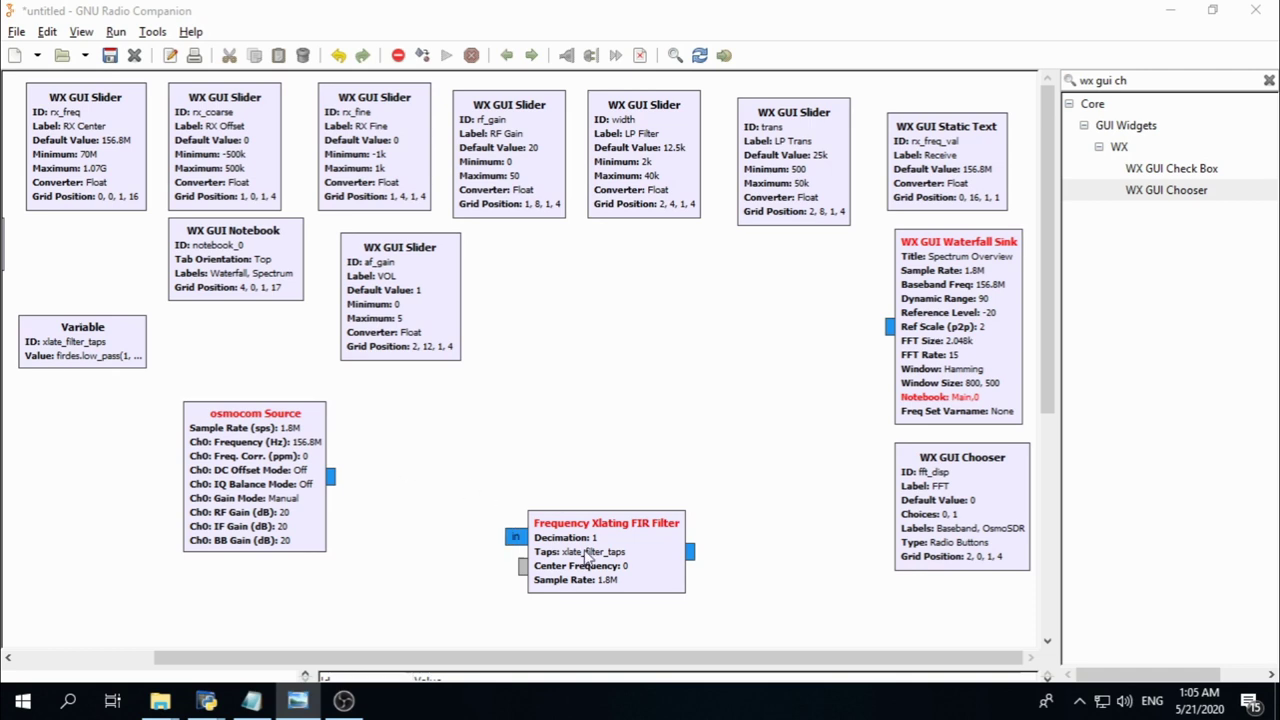
pyautogui.moveTo(1048, 348); pyautogui.dragTo(1046, 468)
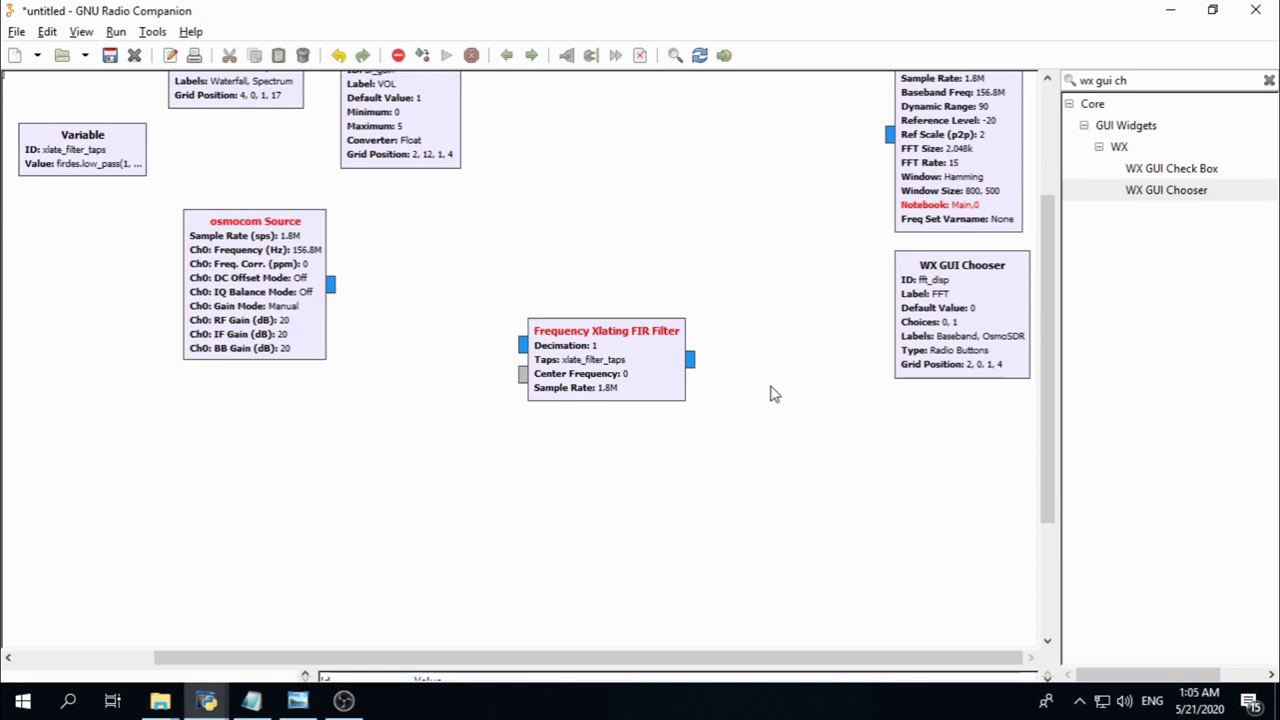
pyautogui.tripleClick(1168, 84)
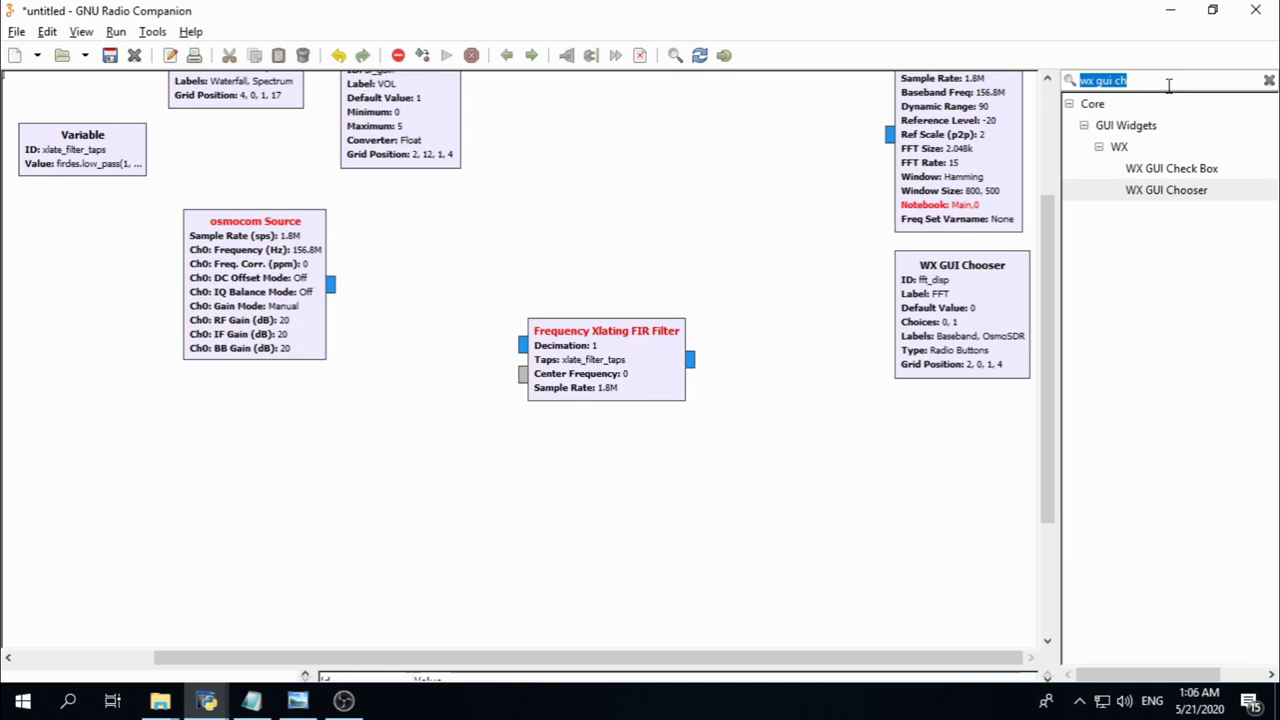
pyautogui.write('funct')
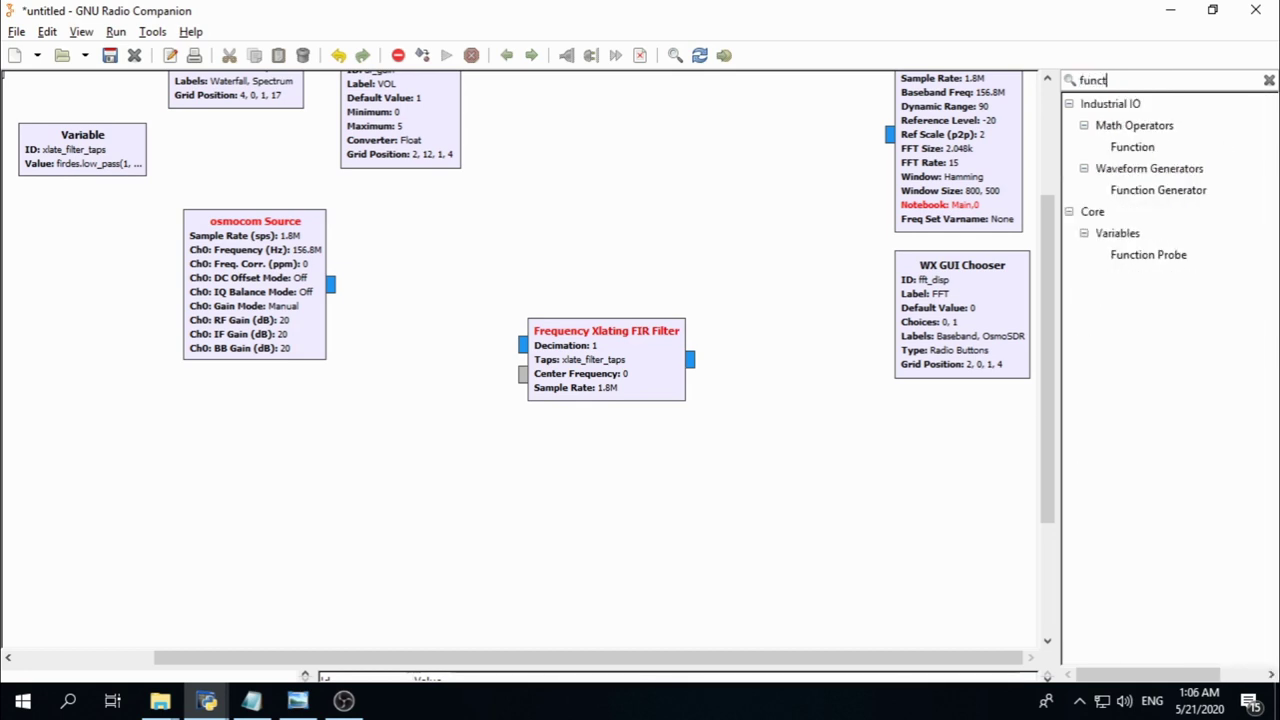
pyautogui.doubleClick(1138, 256)
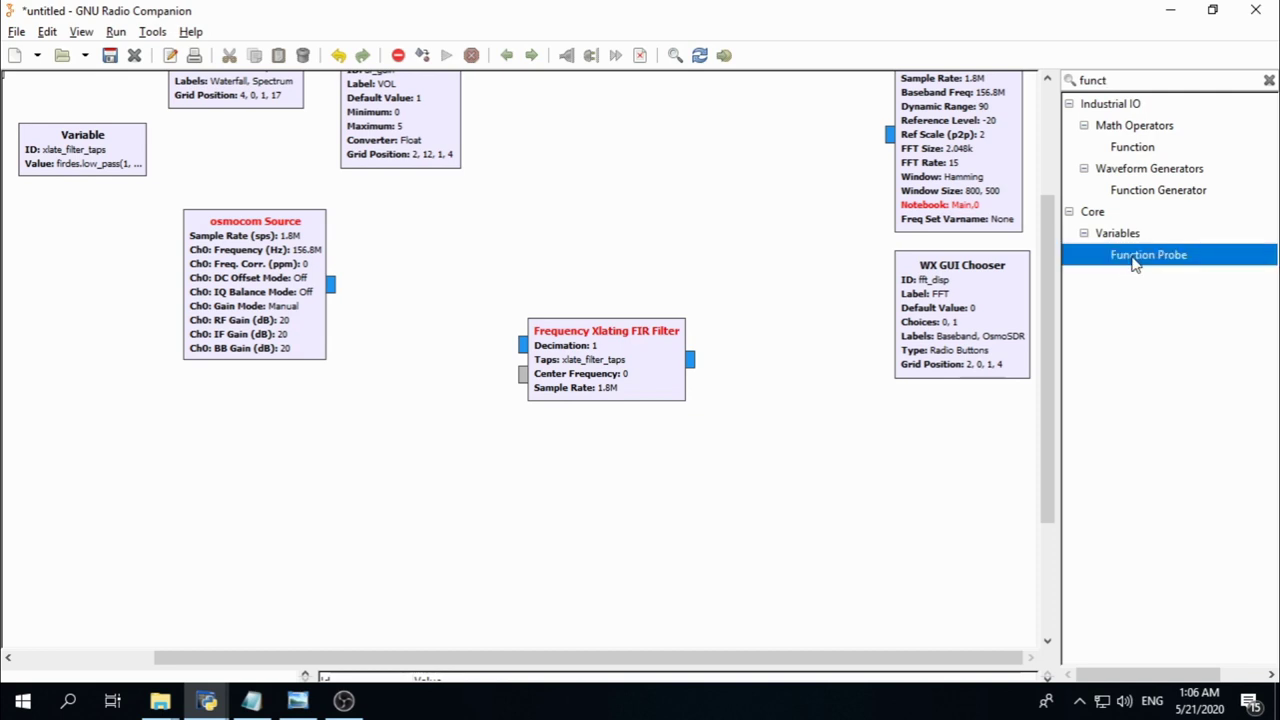
pyautogui.moveTo(610, 288); pyautogui.dragTo(636, 480)
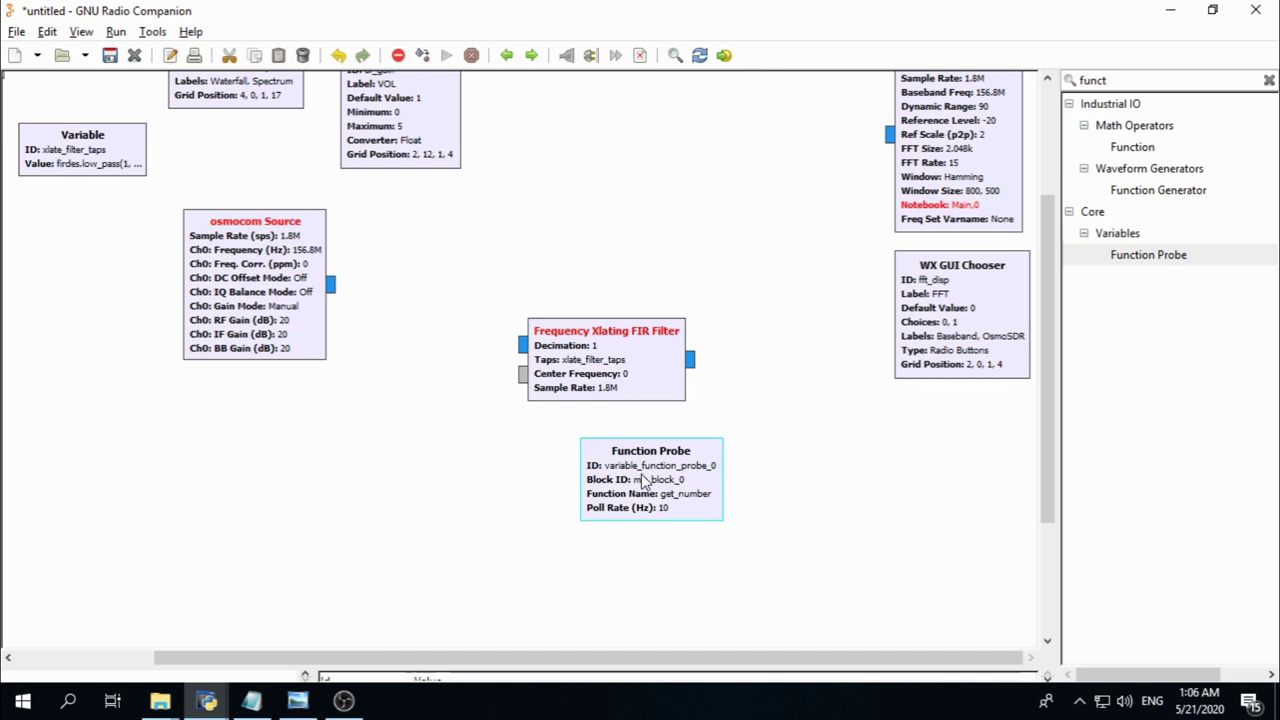
# Open the Function Probe's properties and set its ID to rf_pwr_lvl and its block ID to rf_input
pyautogui.doubleClick(645, 481)
pyautogui.moveTo(674, 138); pyautogui.dragTo(755, 145)
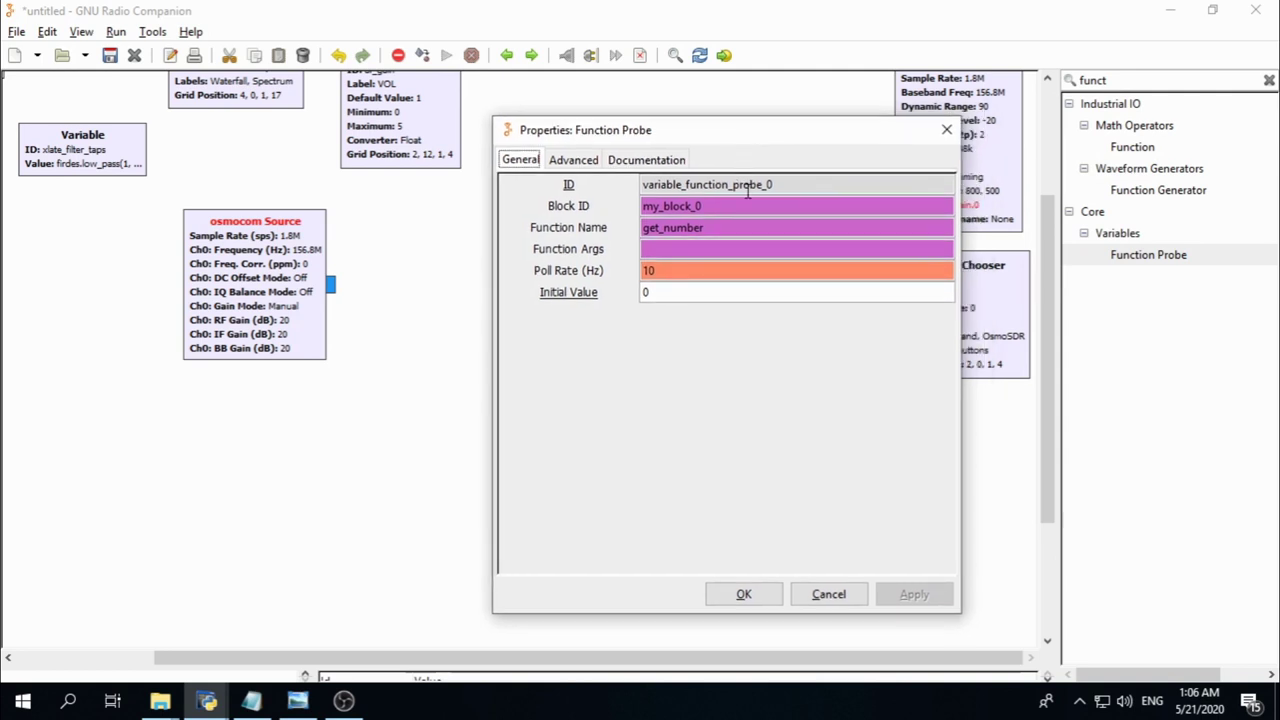
pyautogui.doubleClick(755, 184)
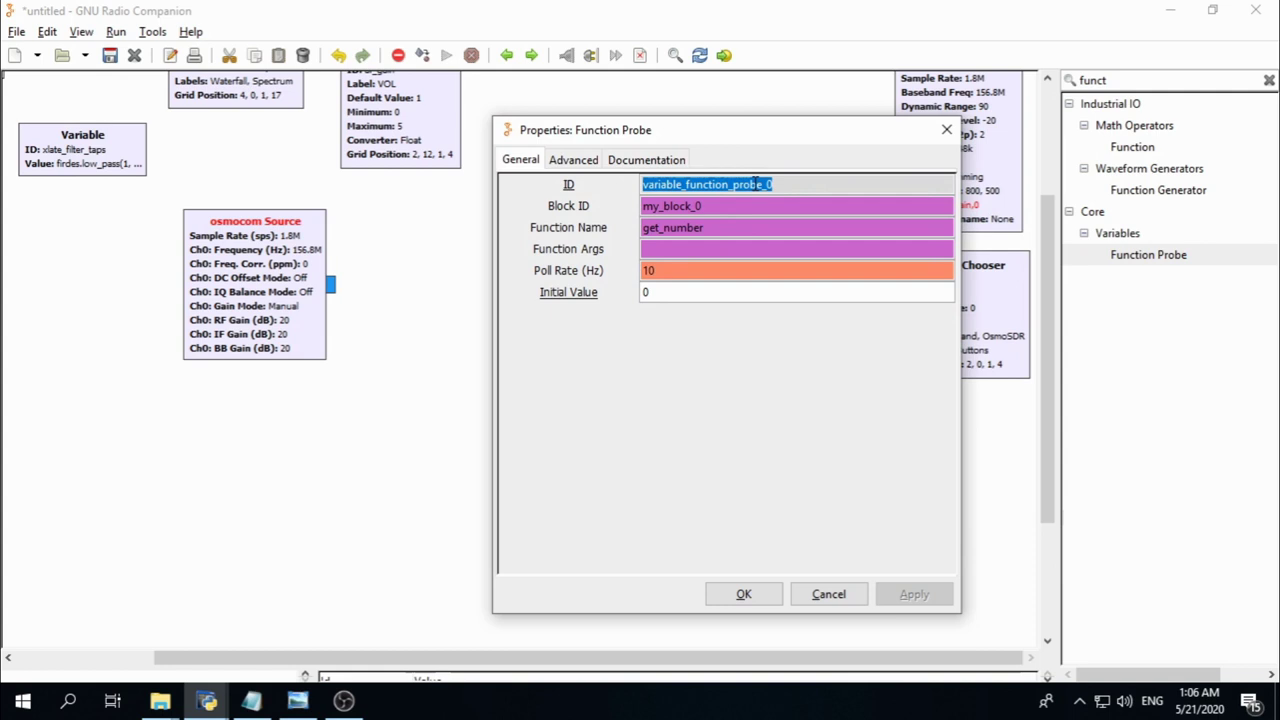
pyautogui.write('rf_')
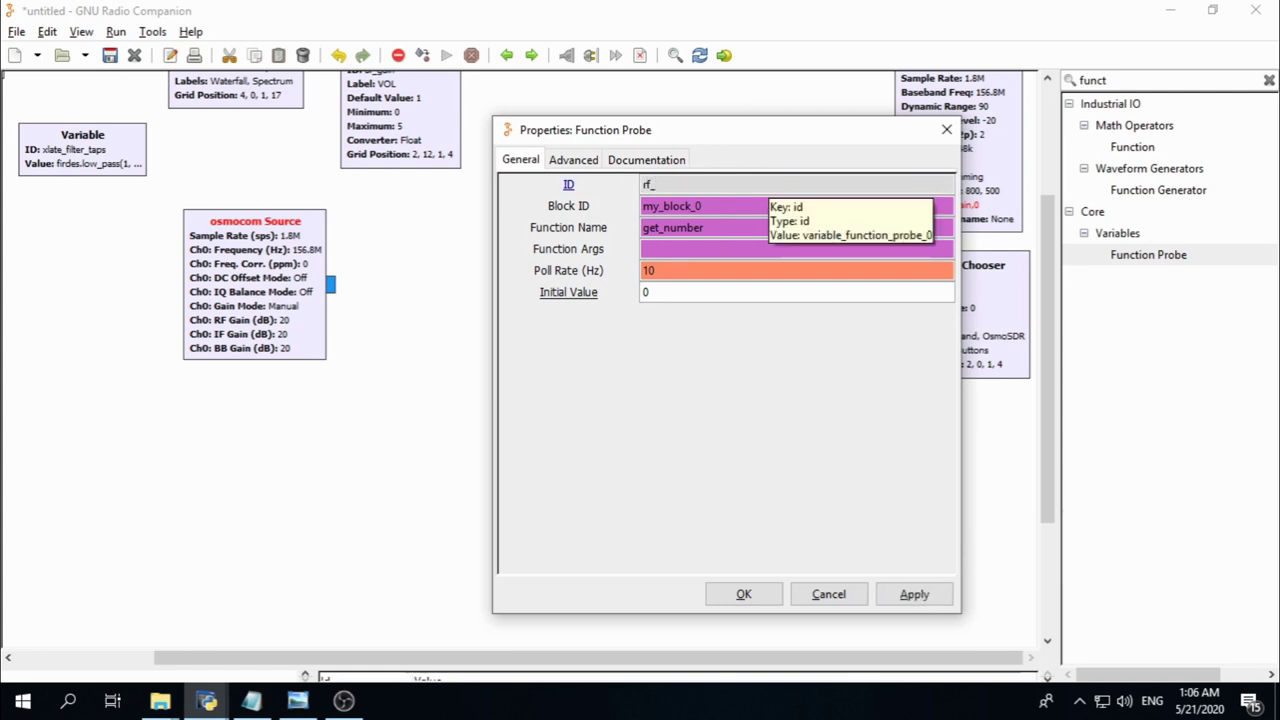
pyautogui.write('pwr_lvl')
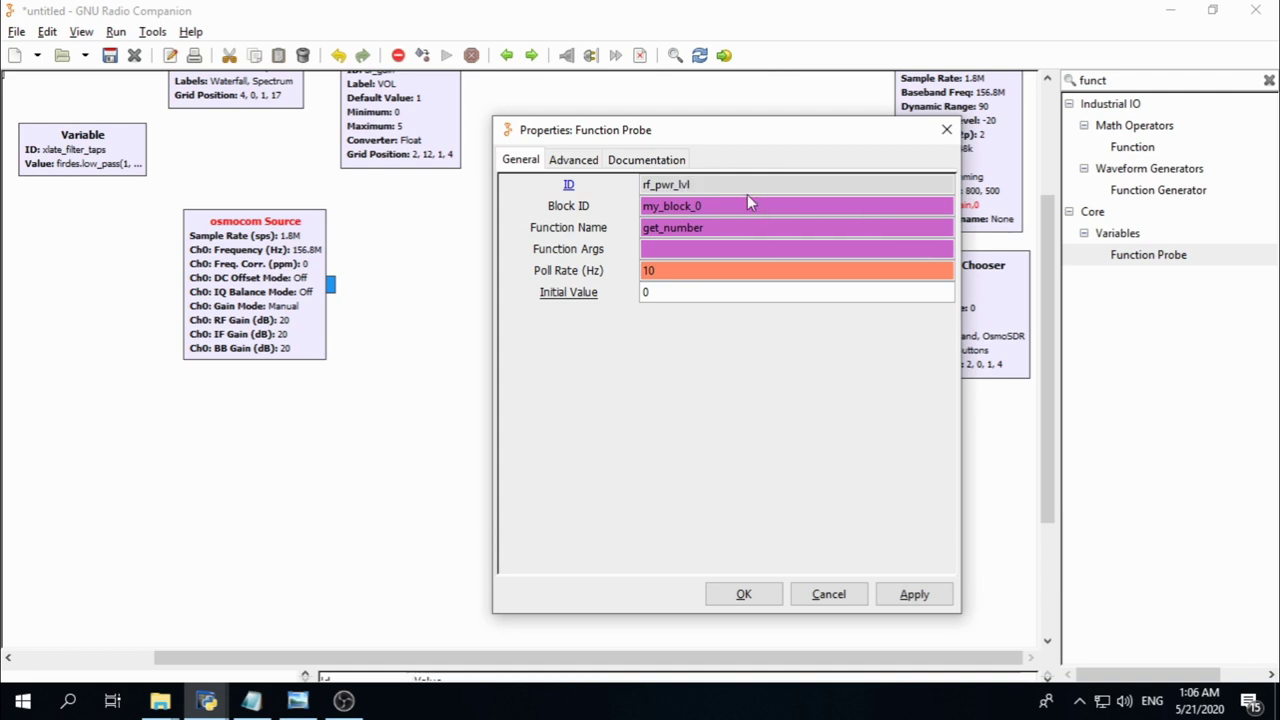
pyautogui.doubleClick(721, 205)
pyautogui.hotkey('ctrl', 'a')
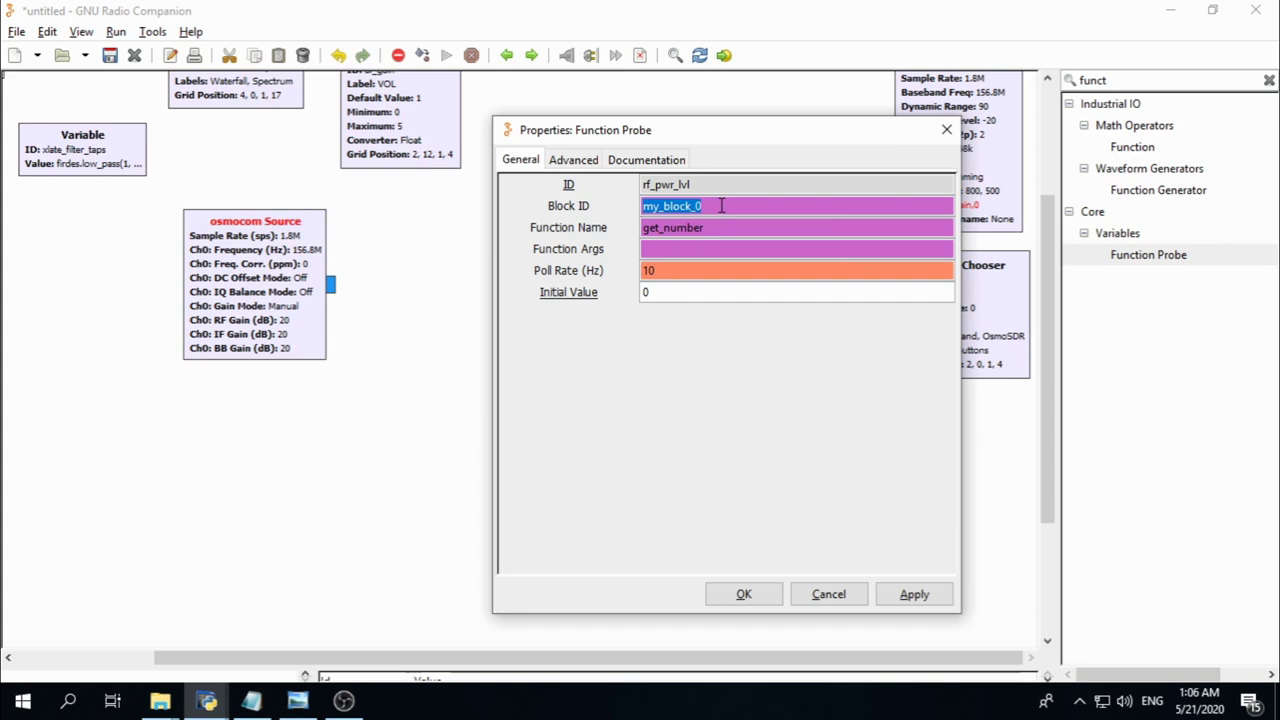
pyautogui.write('rf_')
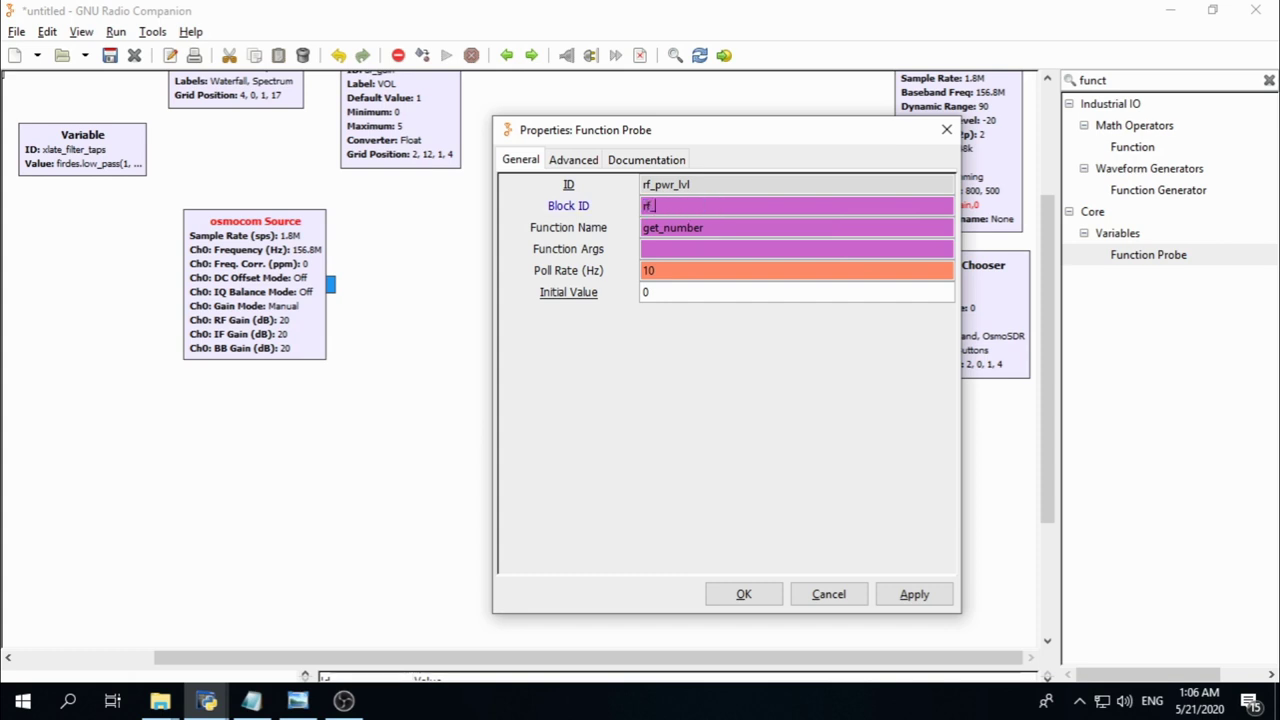
pyautogui.write('input')
# Set the probe's function name to rssi and its poll rate to 5 Hz, and accept the properties
pyautogui.doubleClick(696, 227)
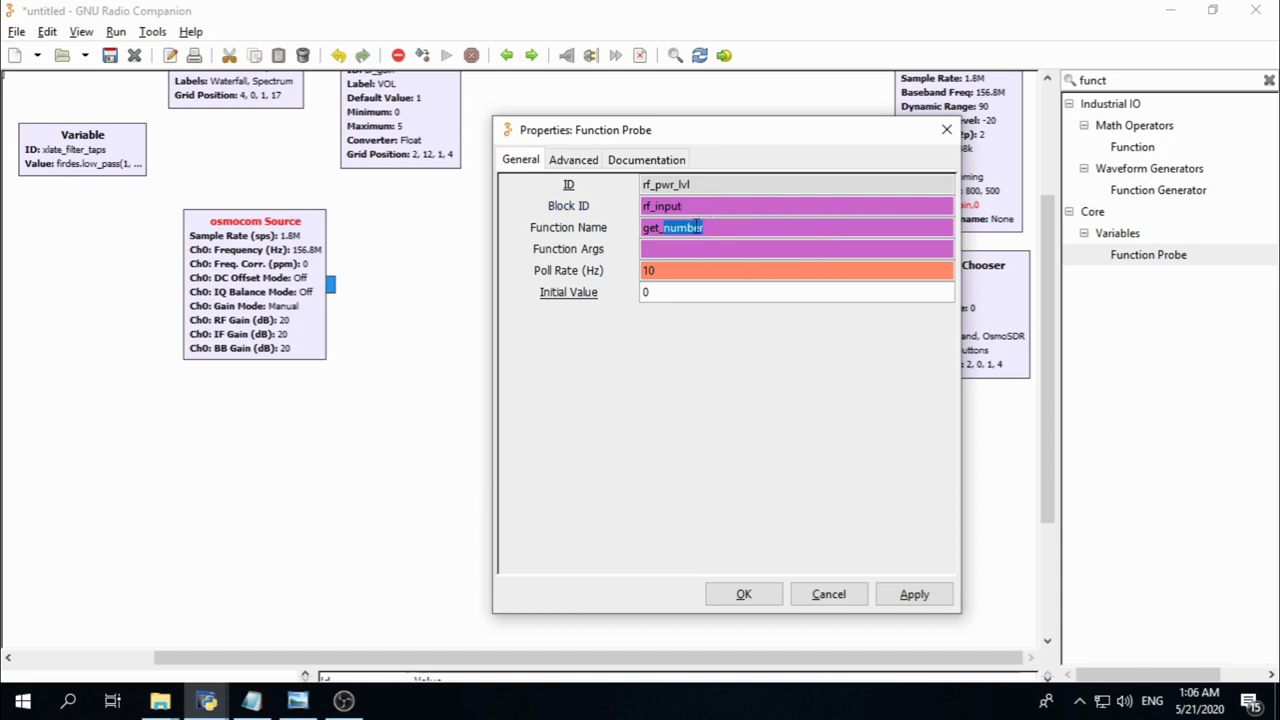
pyautogui.tripleClick(696, 227)
pyautogui.press('BackSpace')
pyautogui.write('rssi')
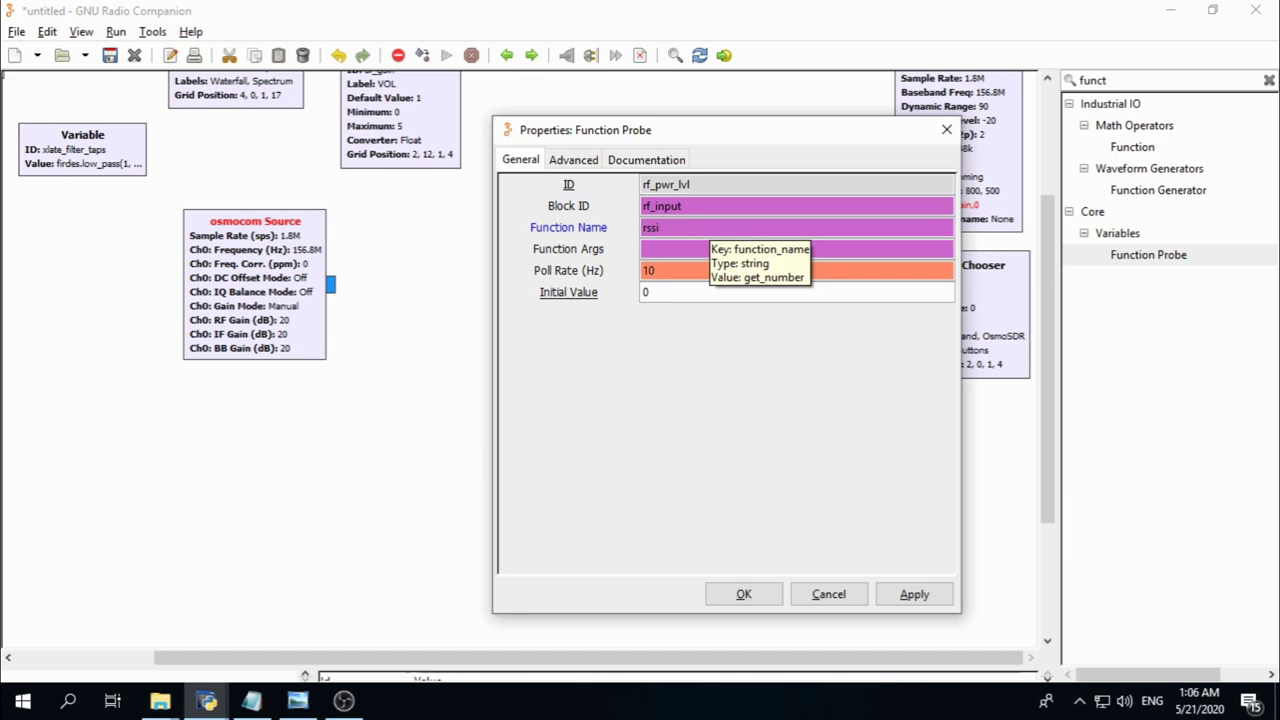
pyautogui.doubleClick(685, 270)
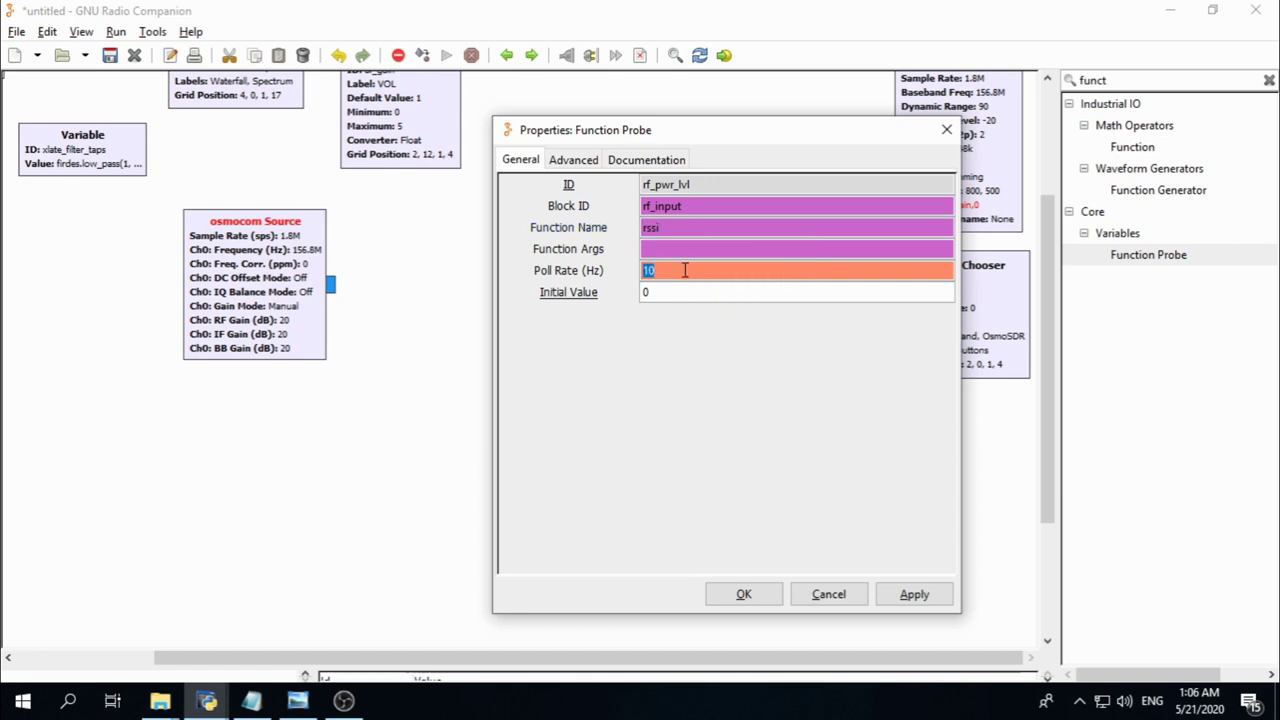
pyautogui.write('5')
pyautogui.click(744, 595)
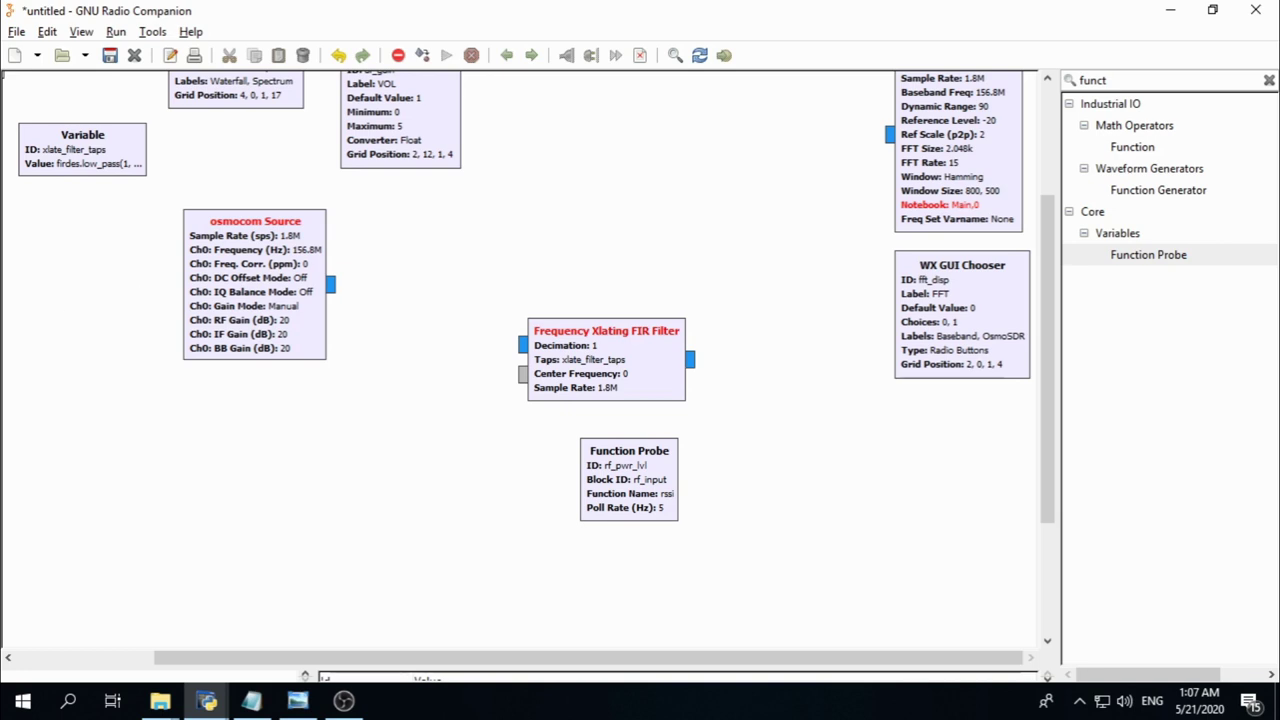
# Find and add a WX GUI Static Text block, and place it beside the Function Probe below the osmocom Source
pyautogui.hotkey('alt', 'Tab')
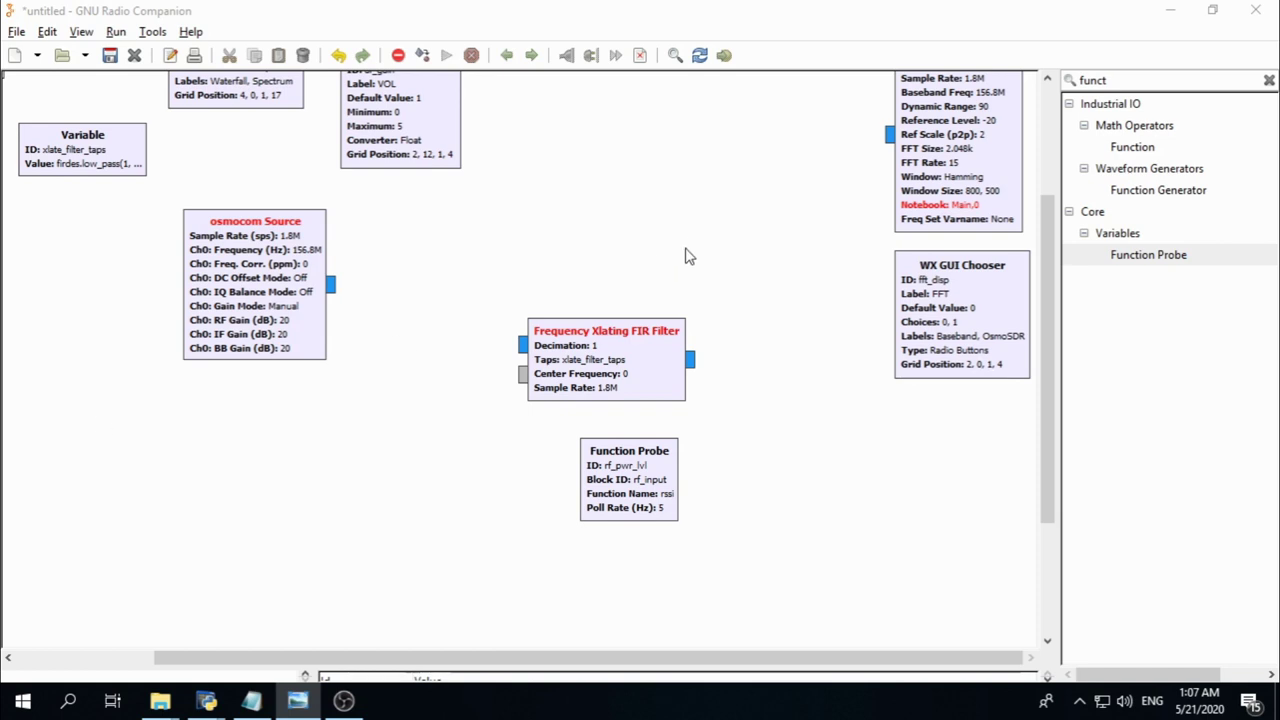
pyautogui.click(1122, 80)
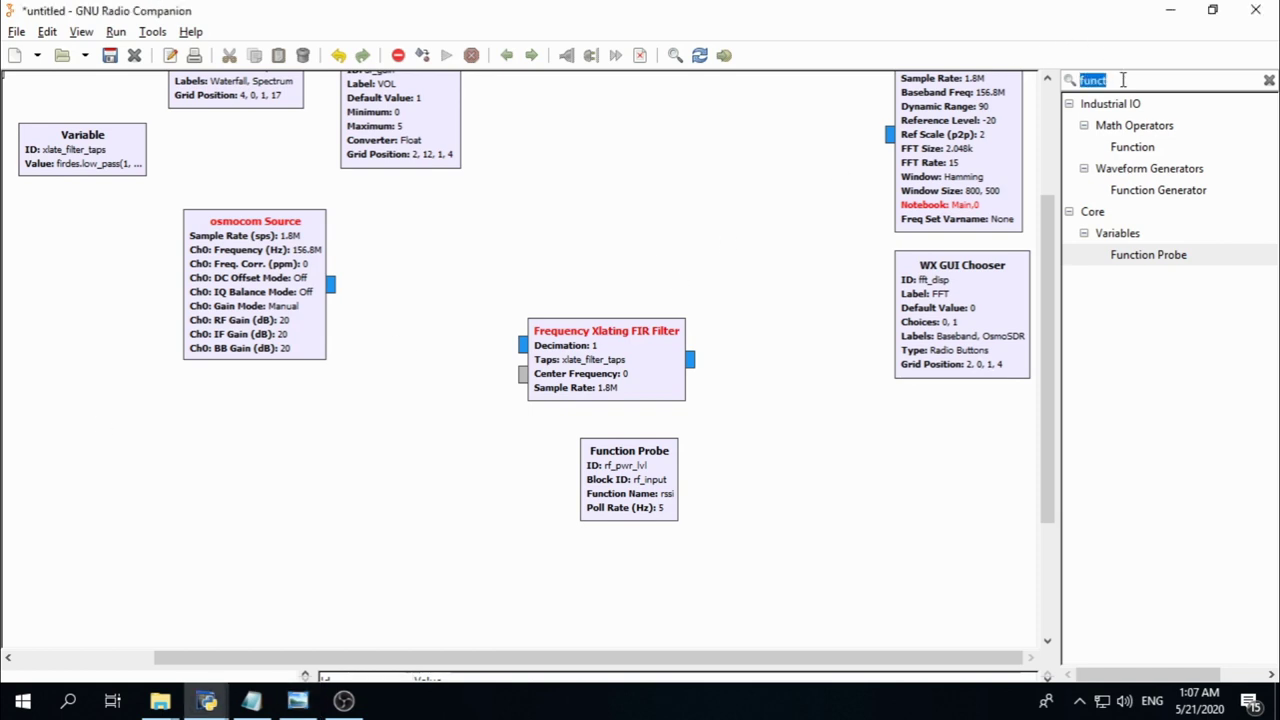
pyautogui.write('wx')
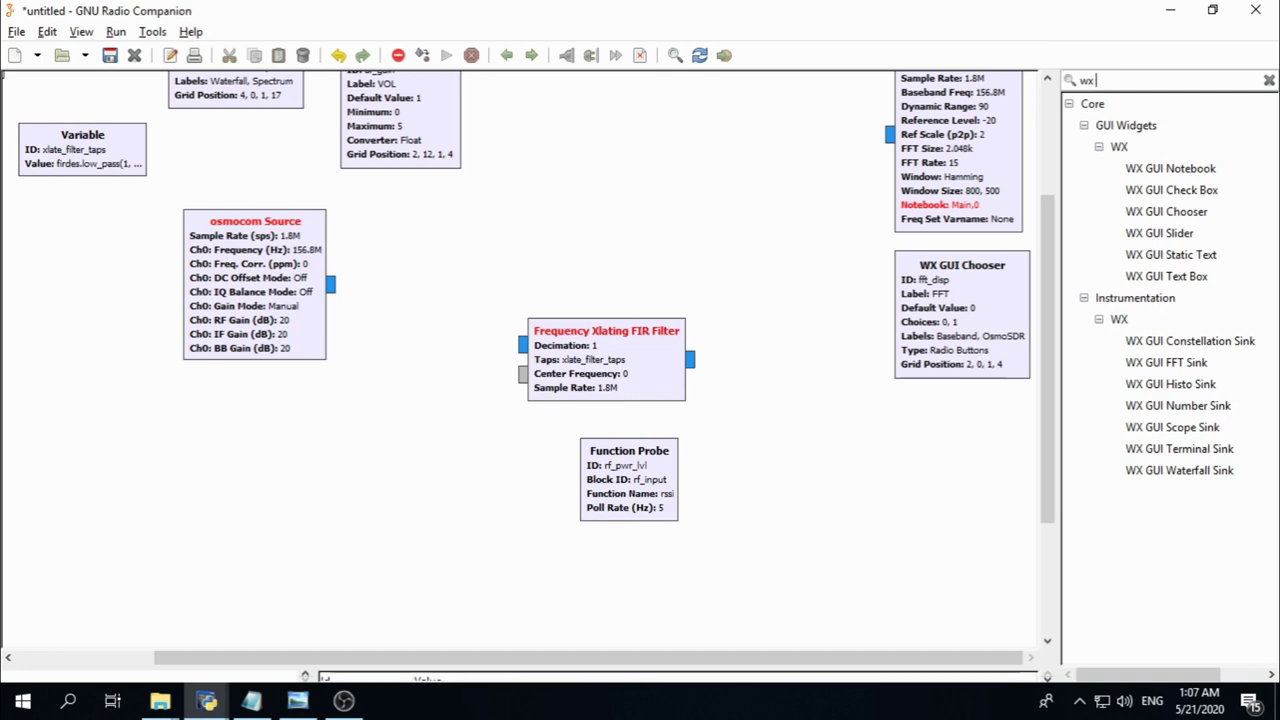
pyautogui.write(' gui st')
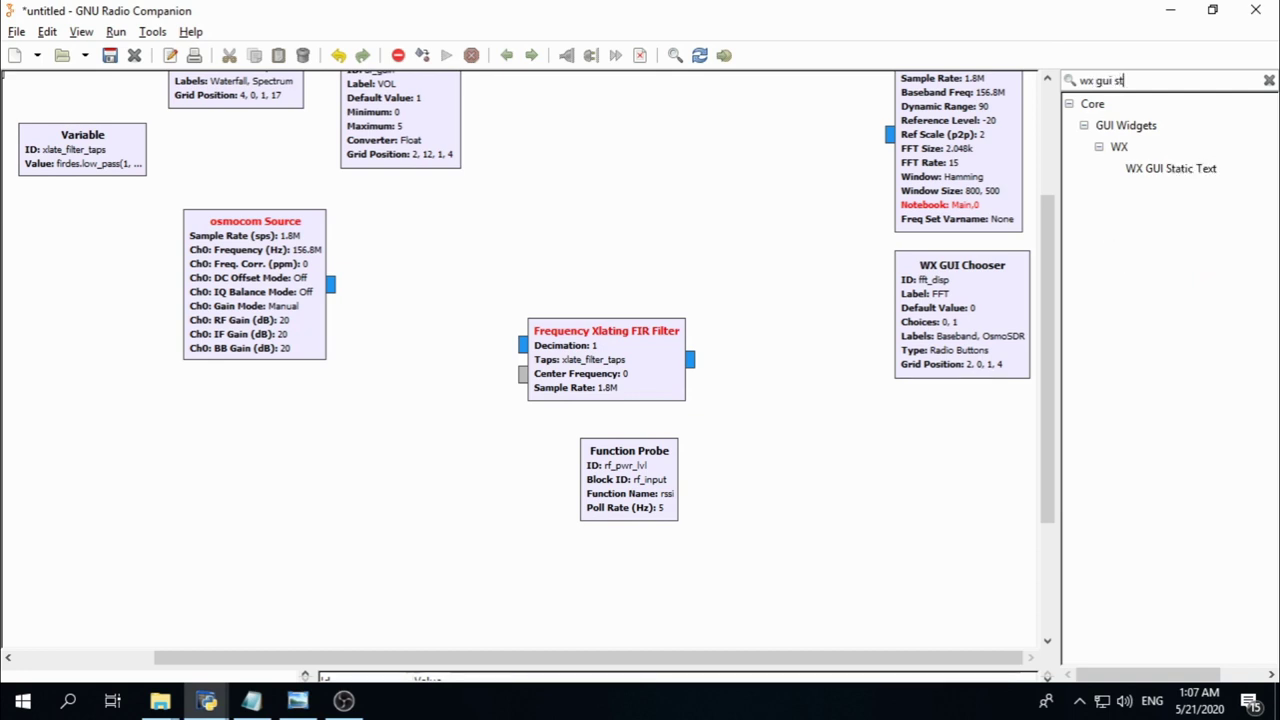
pyautogui.doubleClick(1213, 172)
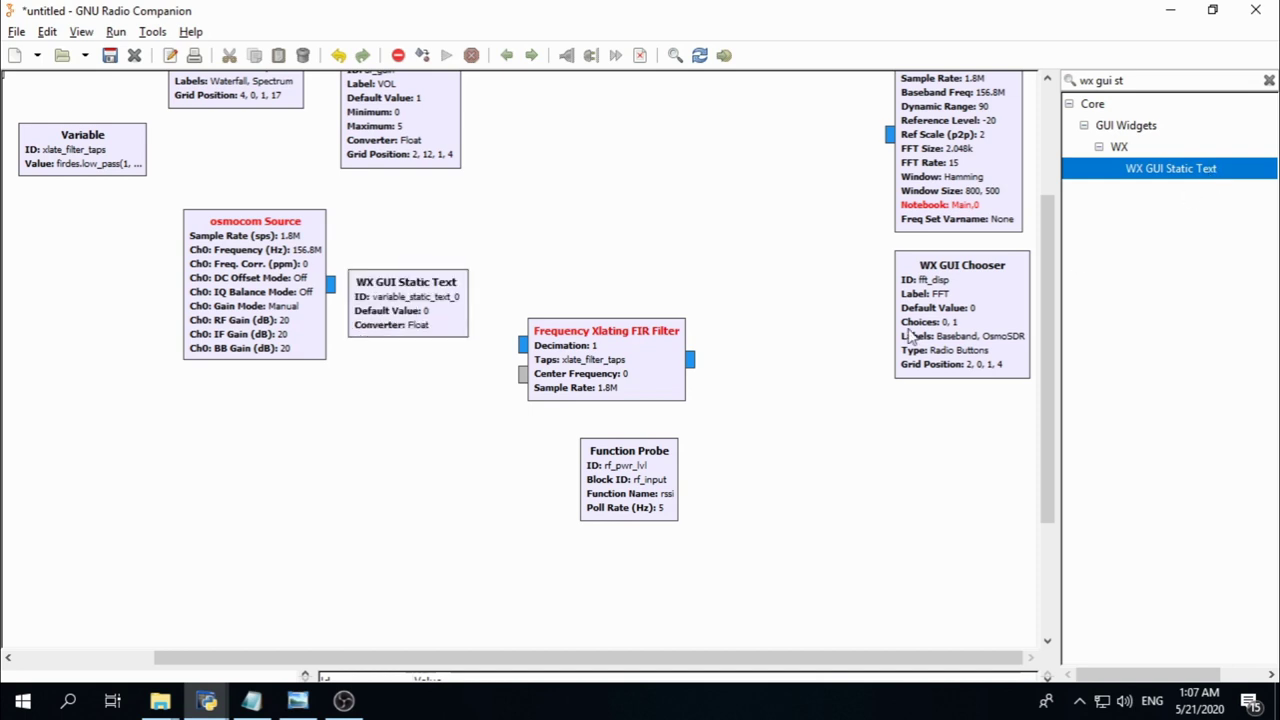
pyautogui.moveTo(408, 315); pyautogui.dragTo(447, 520)
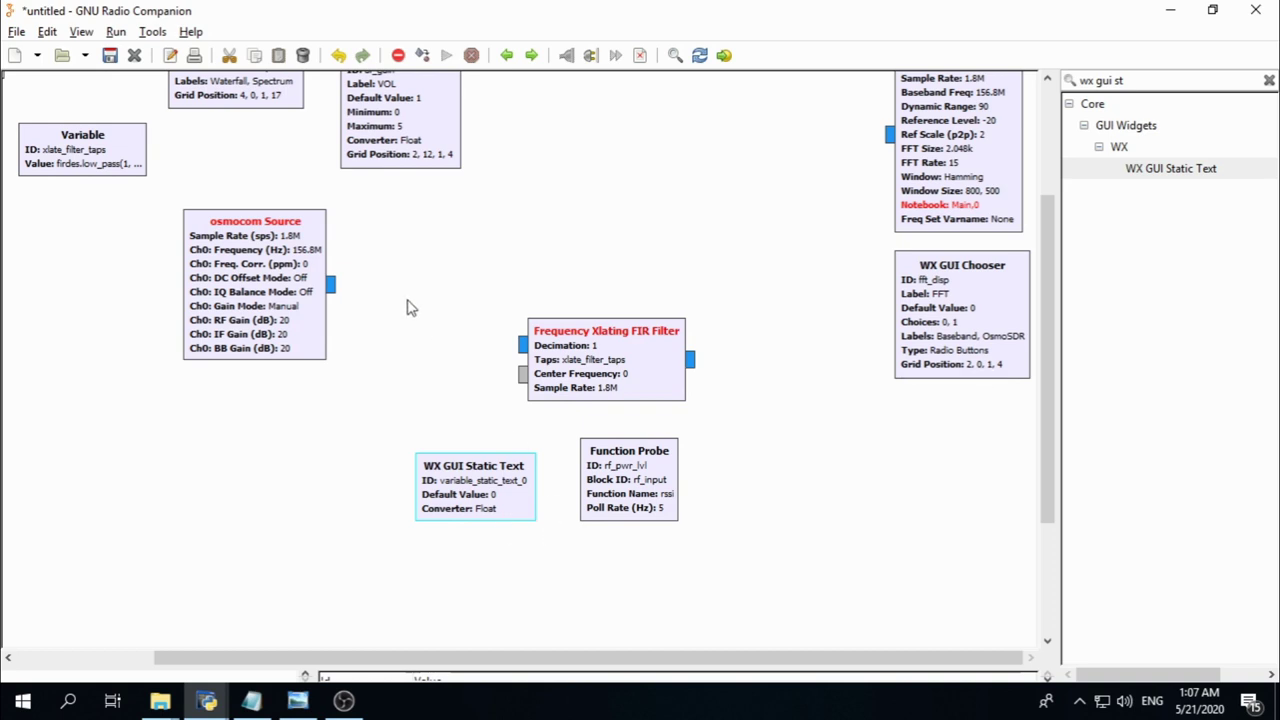
pyautogui.click(333, 286)
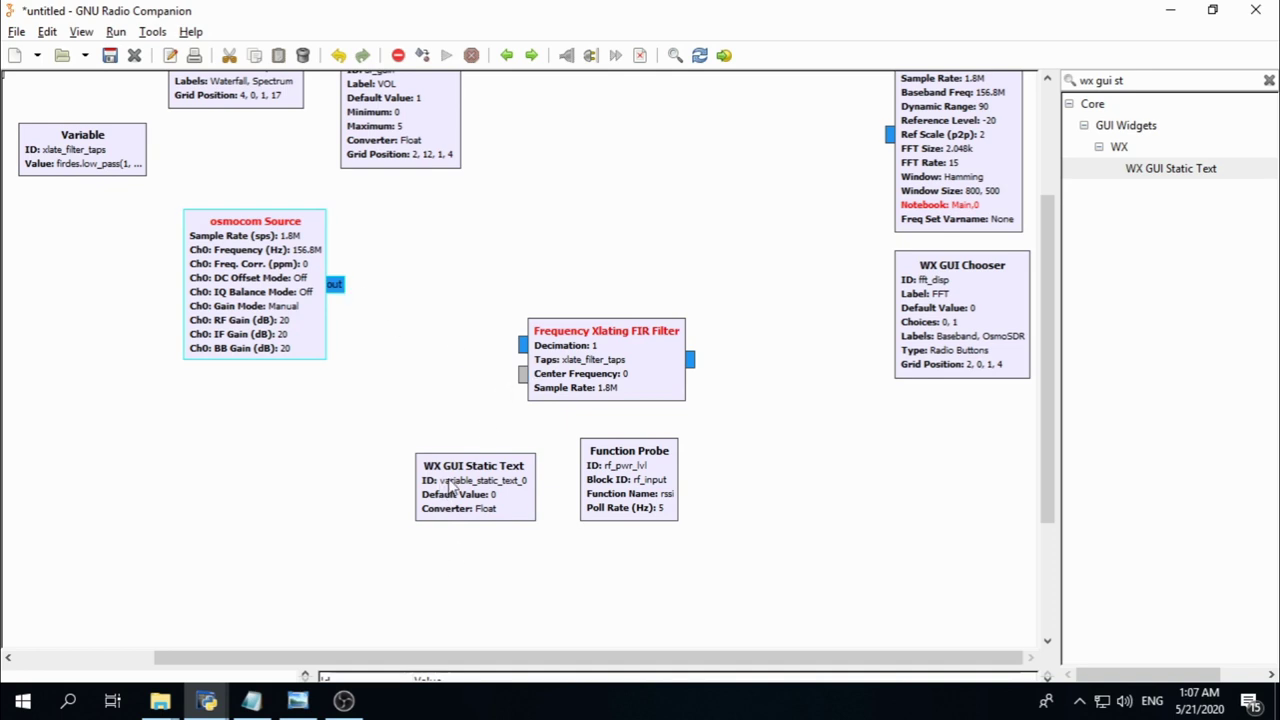
pyautogui.moveTo(459, 481); pyautogui.dragTo(460, 481)
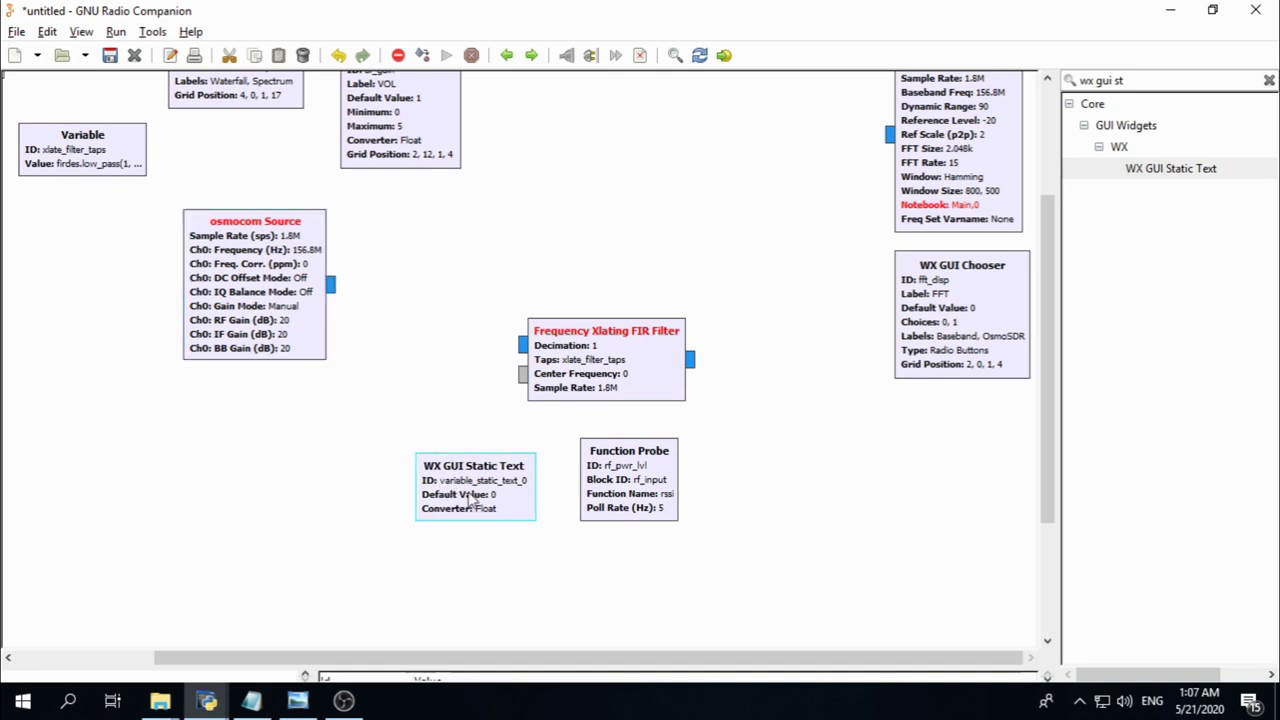
# Open the new WX GUI Static Text's properties and set its ID to rf_pwr_txt and its label to RF Power
pyautogui.doubleClick(476, 498)
pyautogui.moveTo(597, 137); pyautogui.dragTo(777, 162)
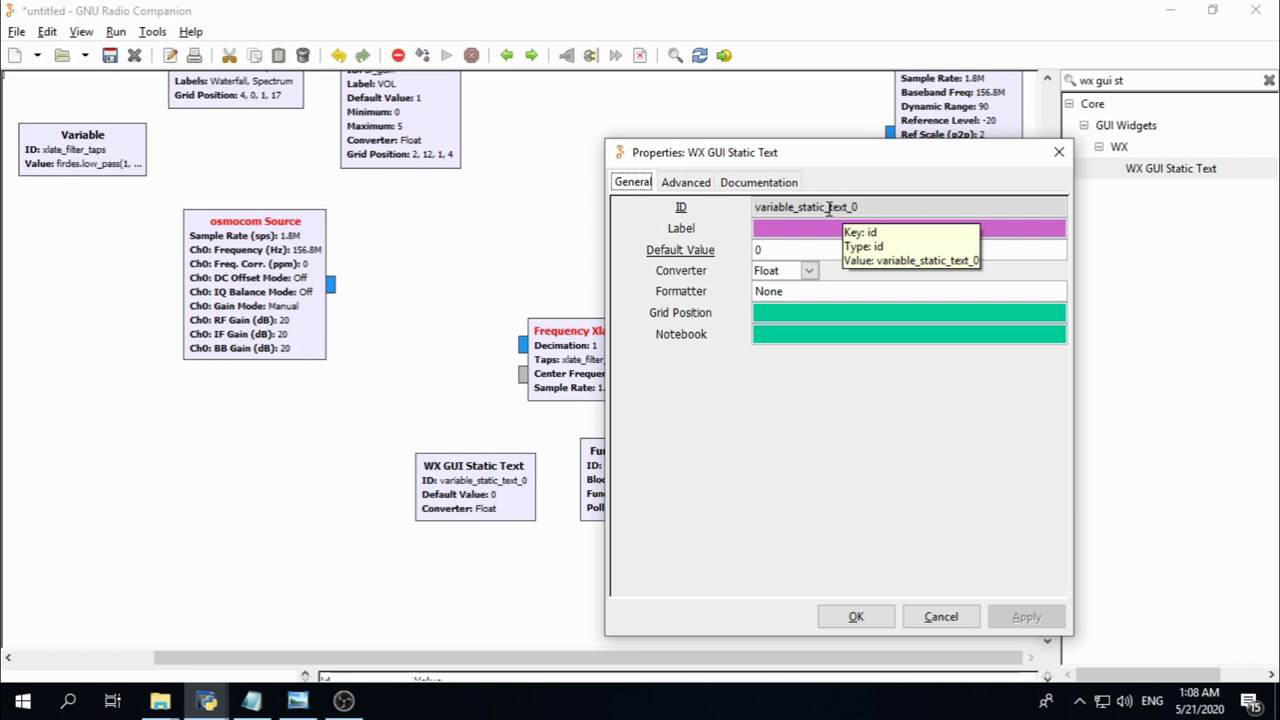
pyautogui.tripleClick(828, 208)
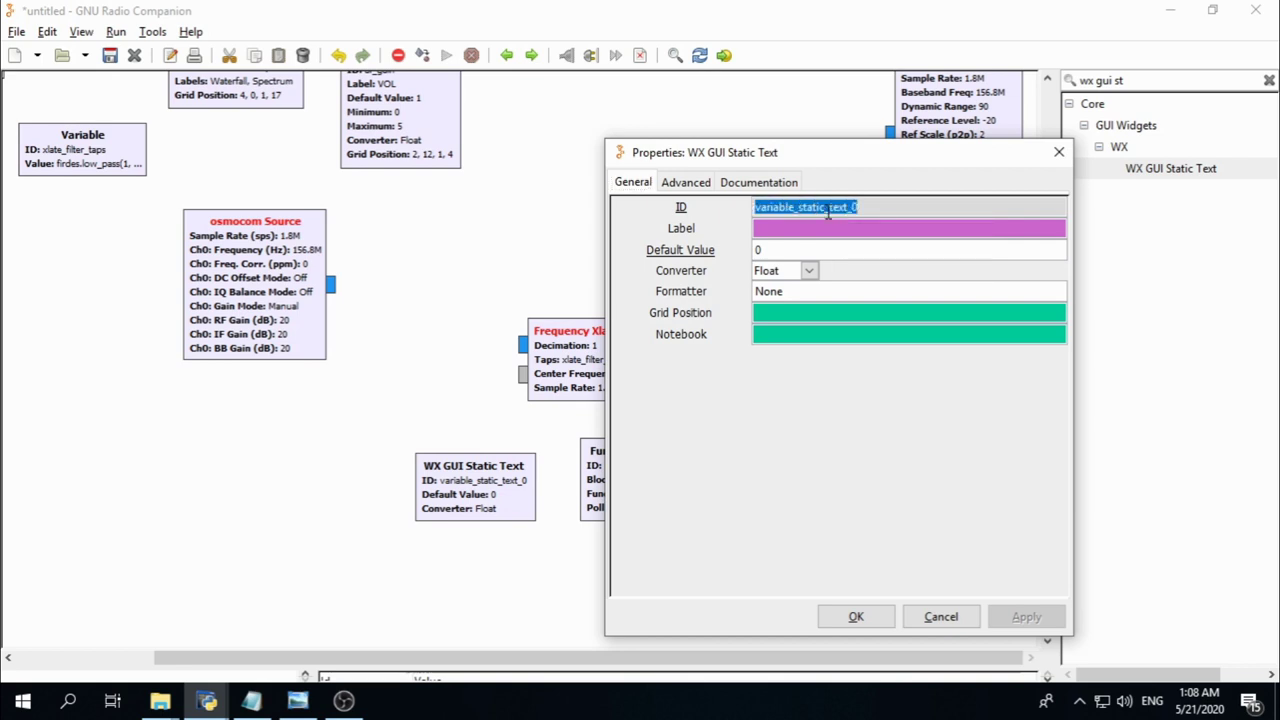
pyautogui.write('rf_p')
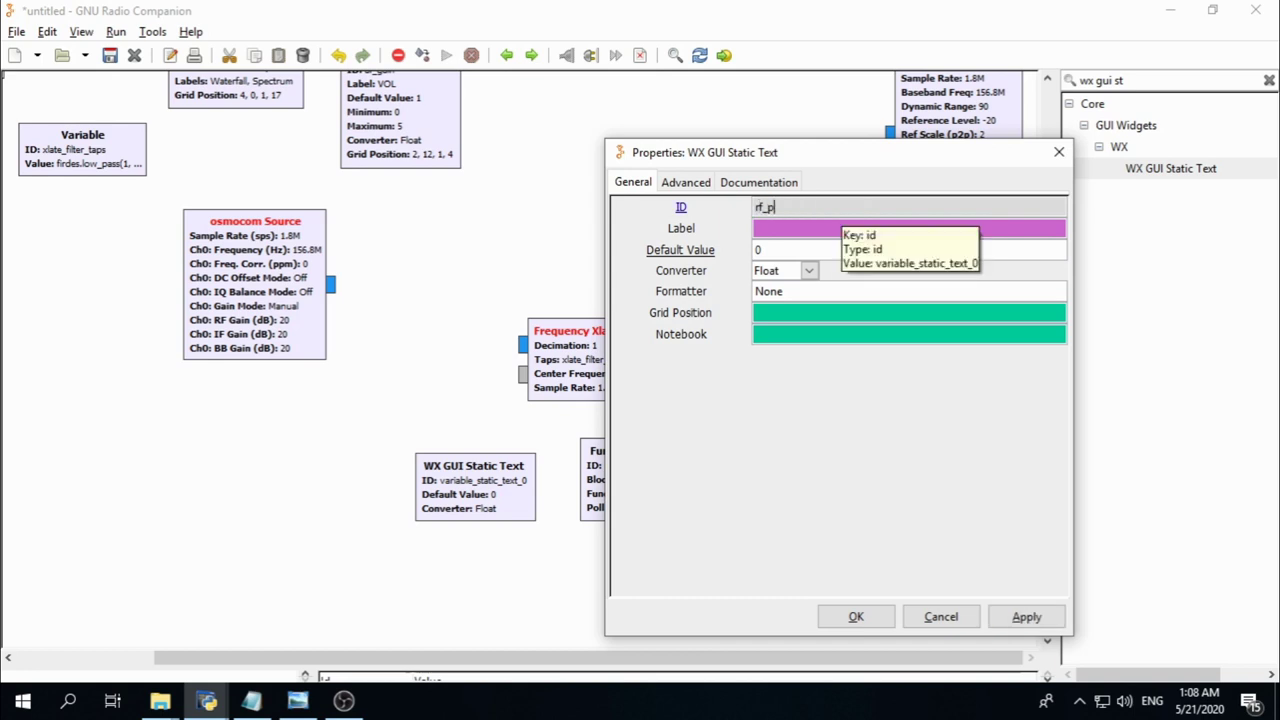
pyautogui.write('wr_txt')
pyautogui.click(812, 228)
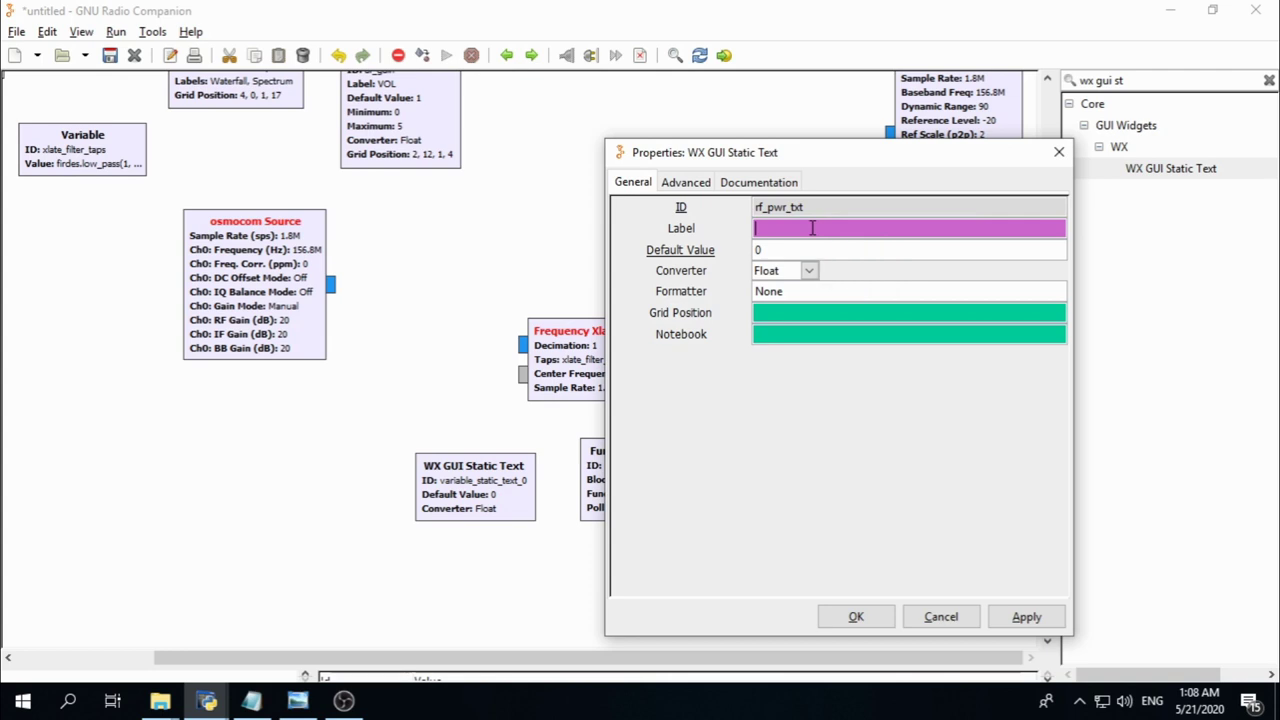
pyautogui.write('RF Powetr')
pyautogui.press('BackSpace')
pyautogui.press('BackSpace')
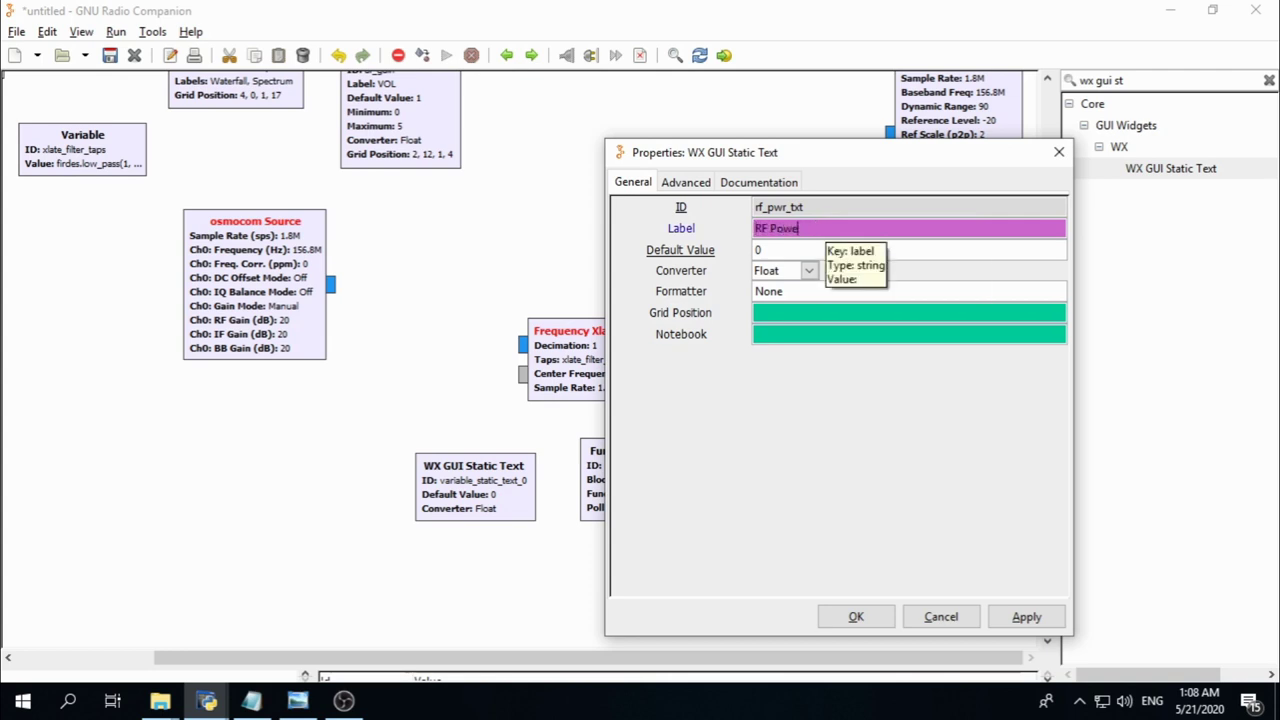
pyautogui.write('r')
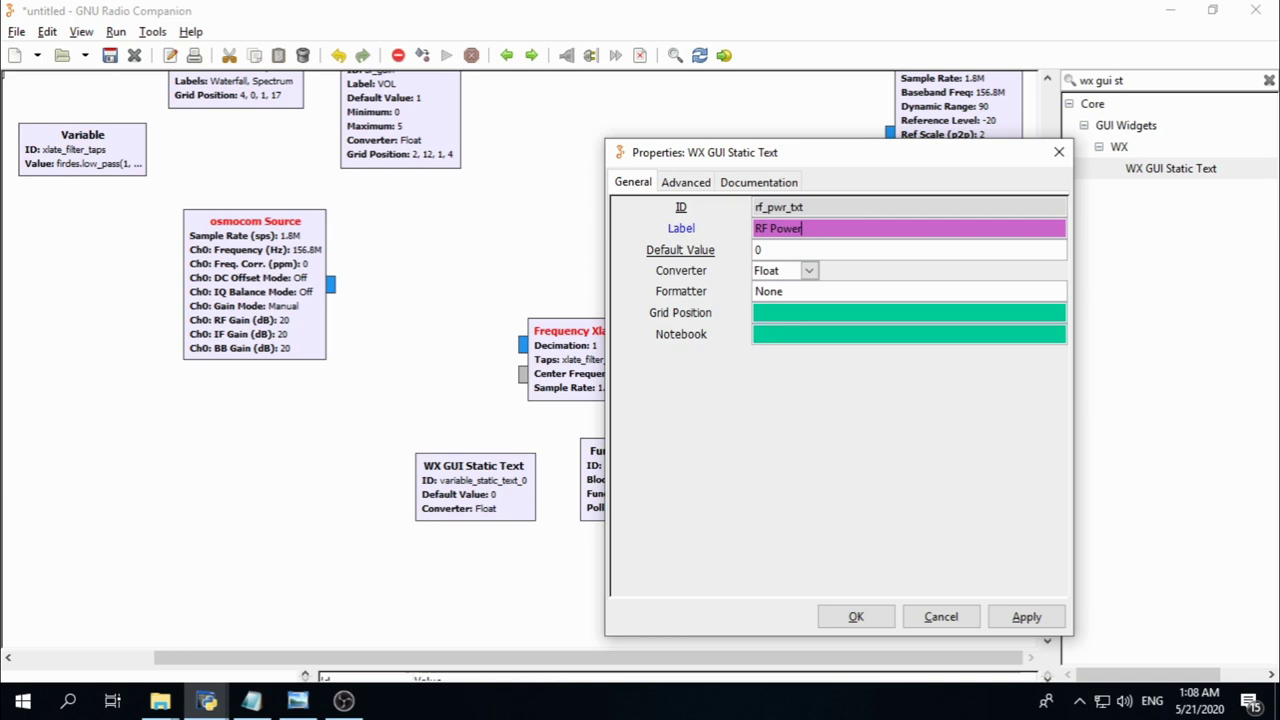
# Paste 10.0*math.log(rf_pwr_lvl+1.0e-11)/math.log(10) from the notes as the static text's default value
pyautogui.hotkey('alt', 'Tab')
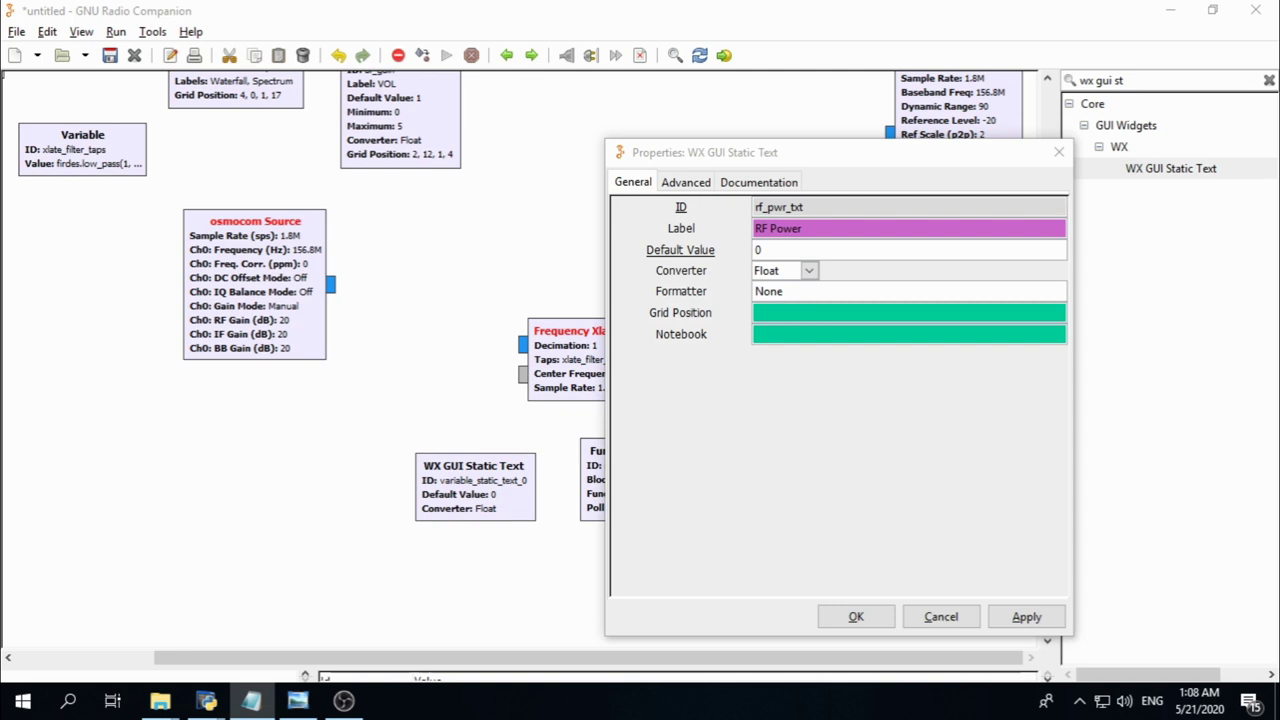
pyautogui.click(762, 251)
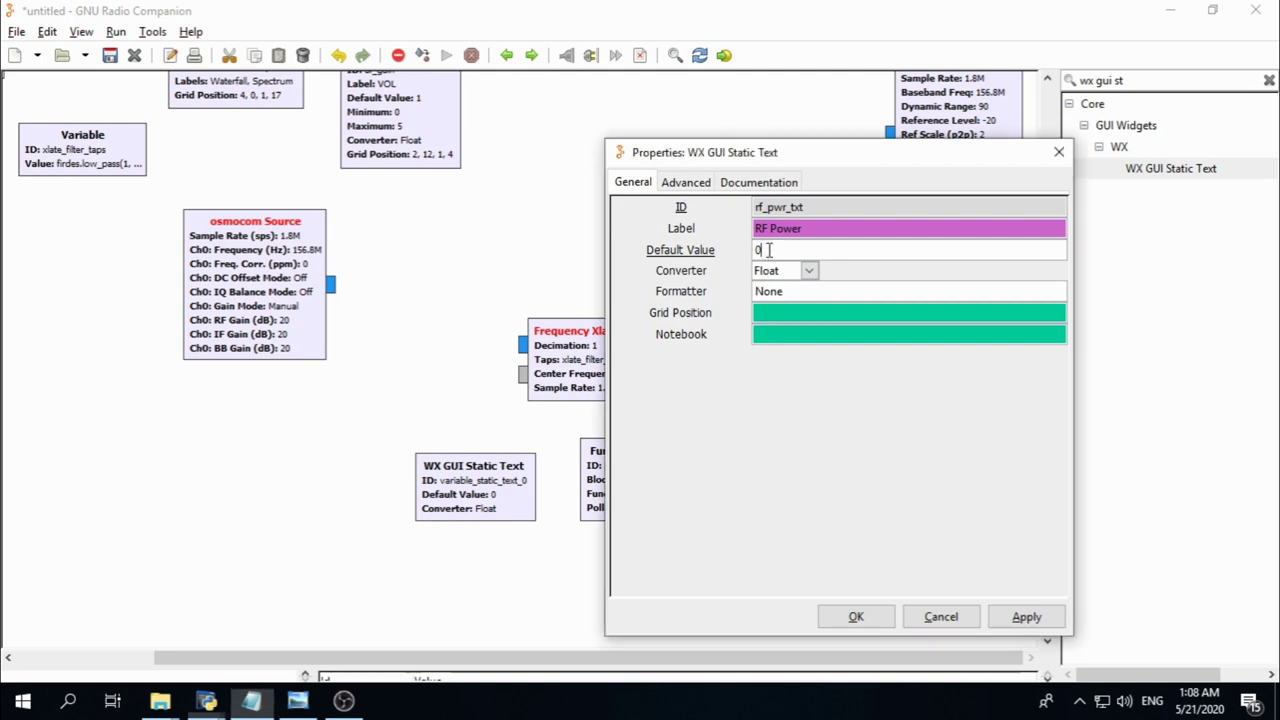
pyautogui.rightClick(766, 252)
pyautogui.click(803, 299)
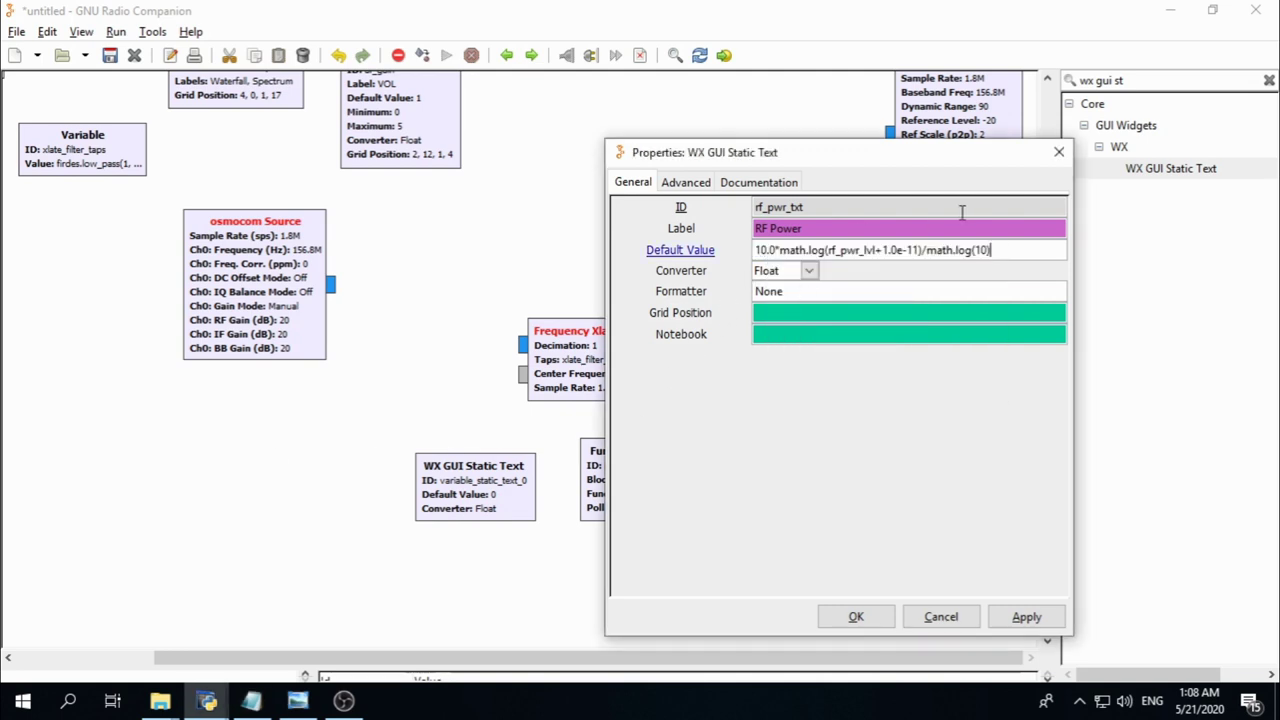
pyautogui.moveTo(1010, 252); pyautogui.dragTo(738, 270)
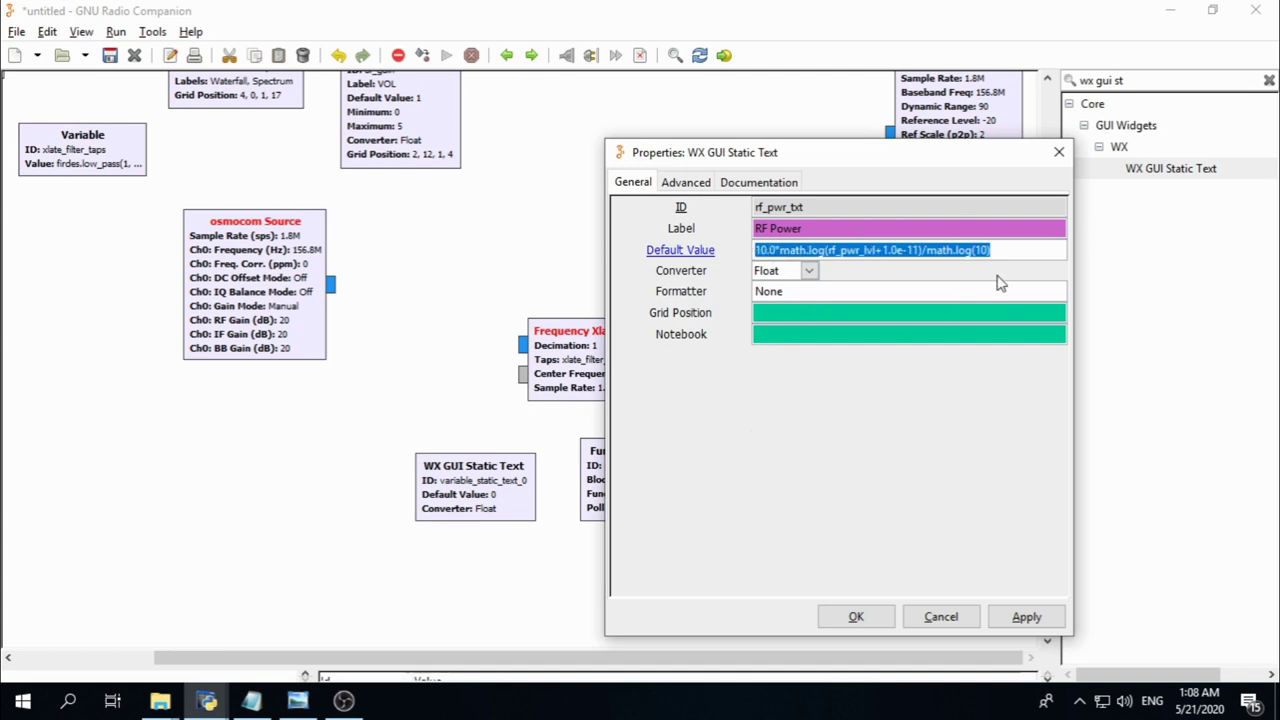
pyautogui.click(1017, 251)
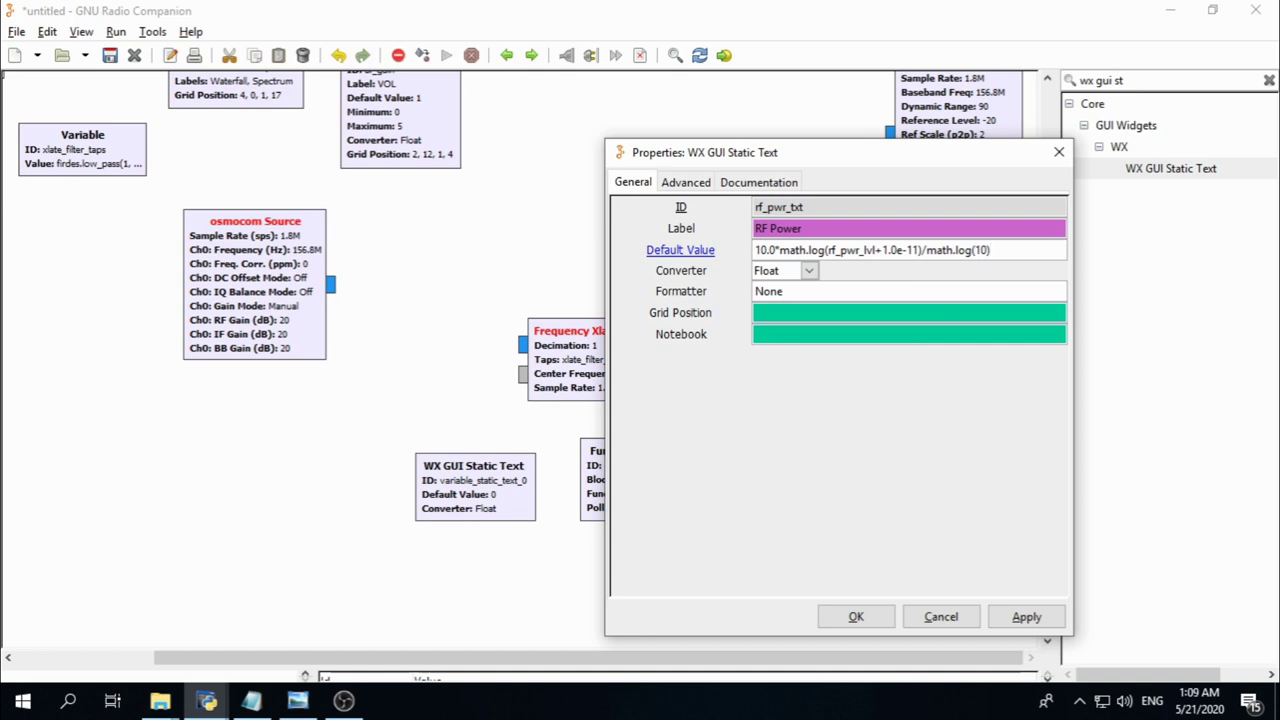
# Paste lambda x: "%4.1f" % x from the notes as the RF Power static text's formatter
pyautogui.hotkey('alt', 'Tab')
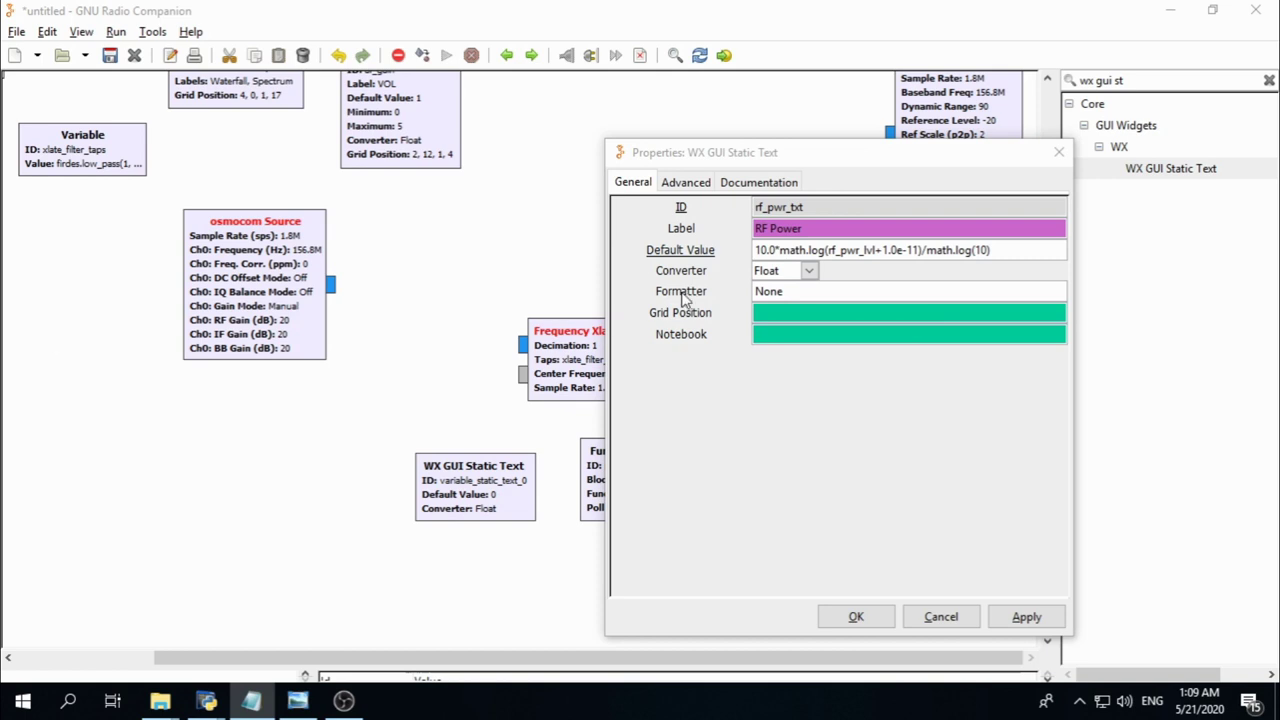
pyautogui.click(799, 291)
pyautogui.rightClick(799, 291)
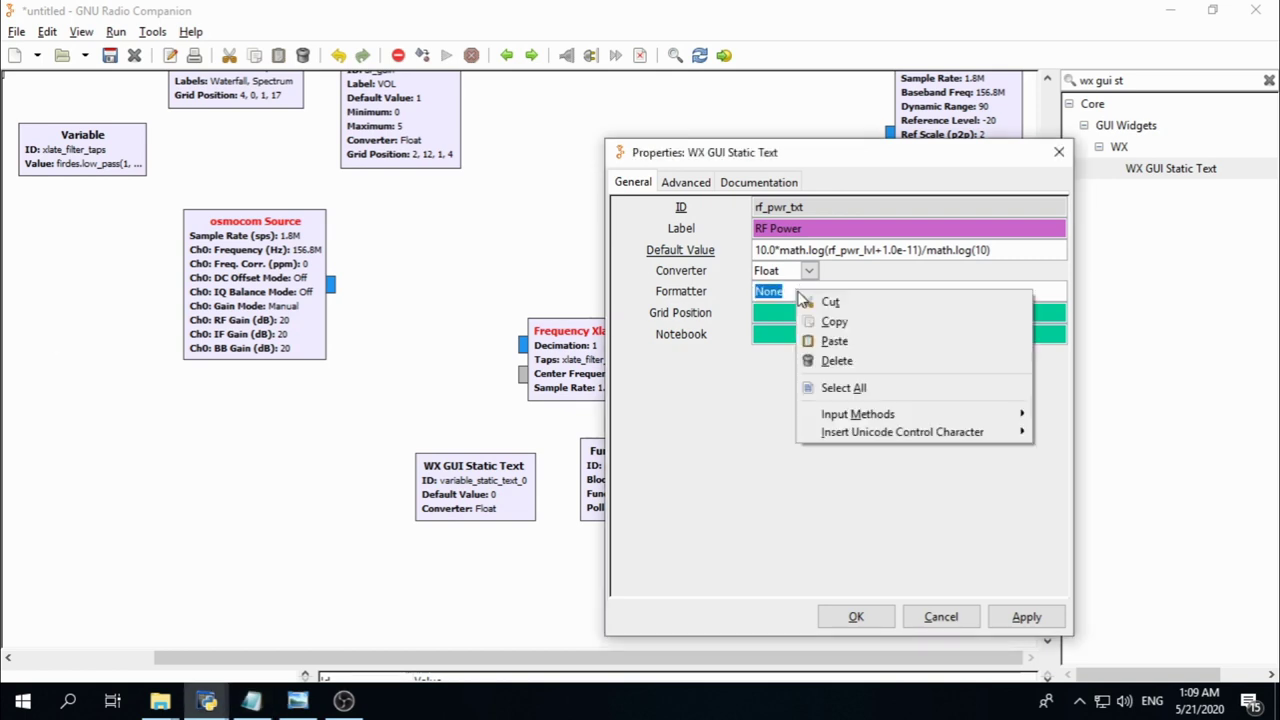
pyautogui.click(836, 340)
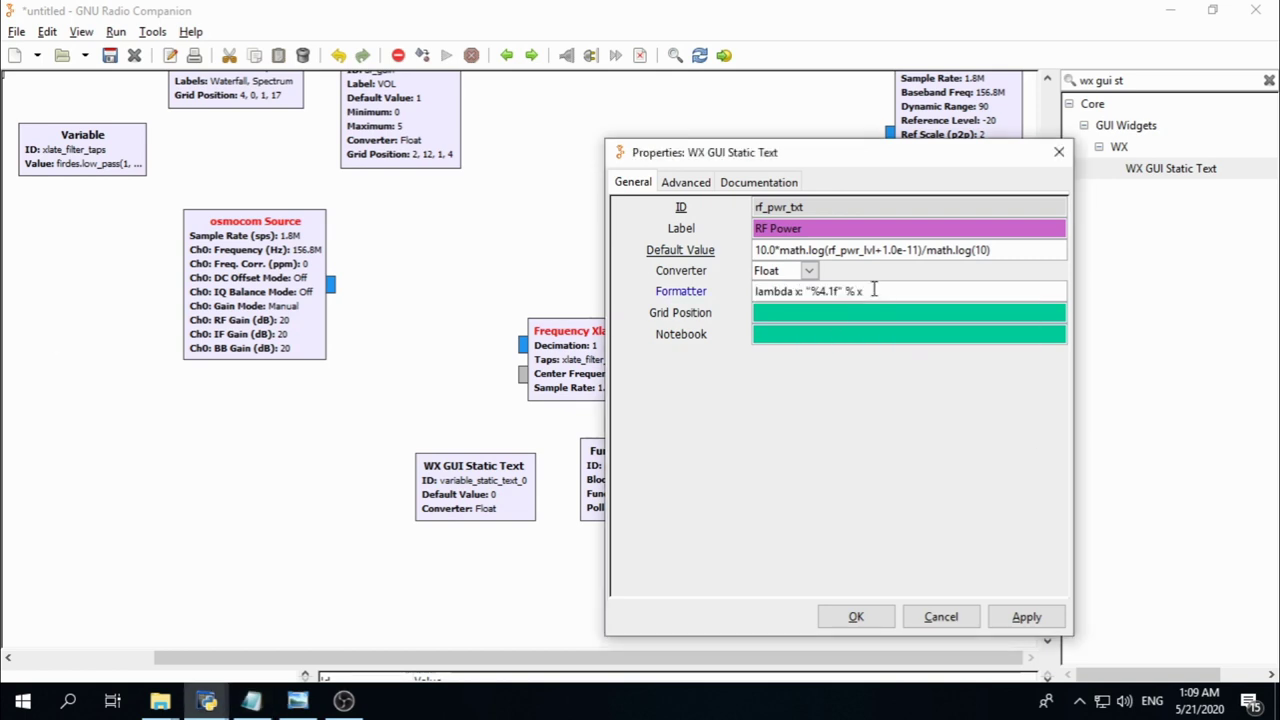
pyautogui.moveTo(872, 291); pyautogui.dragTo(730, 291)
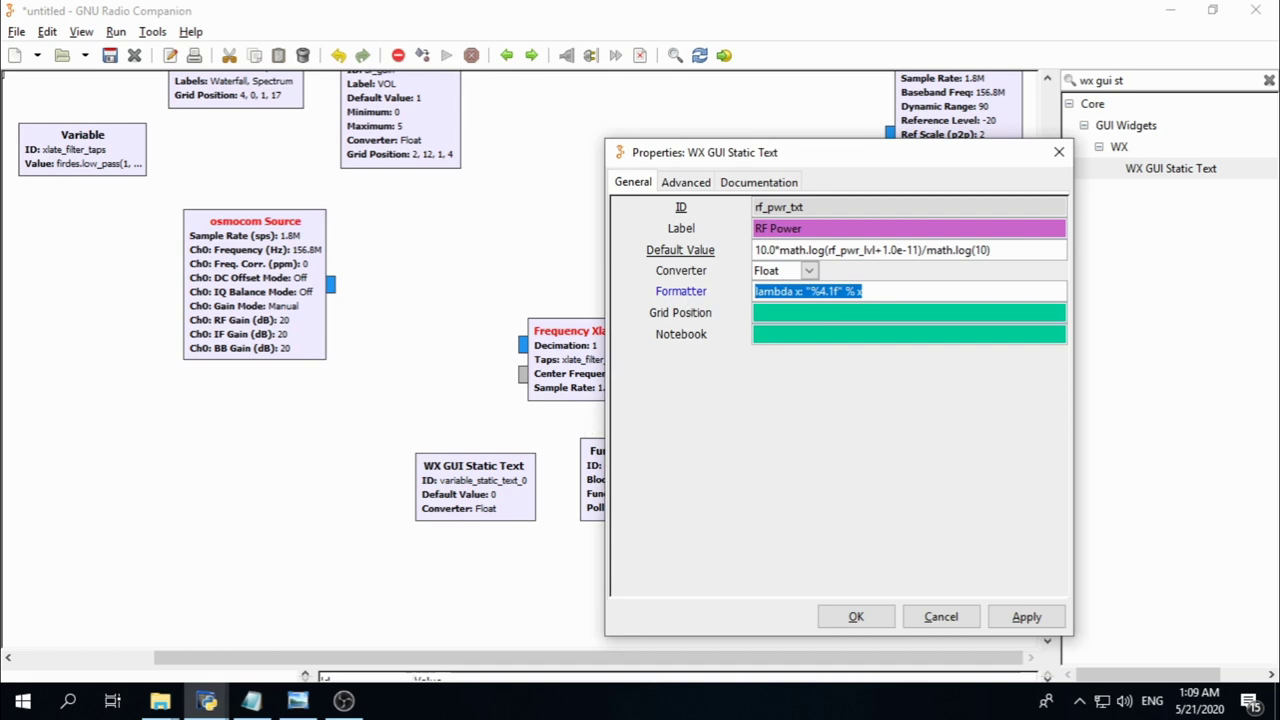
# Set the RF Power static text's grid position to 1,16,1,1 and accept the properties
pyautogui.hotkey('alt', 'Tab')
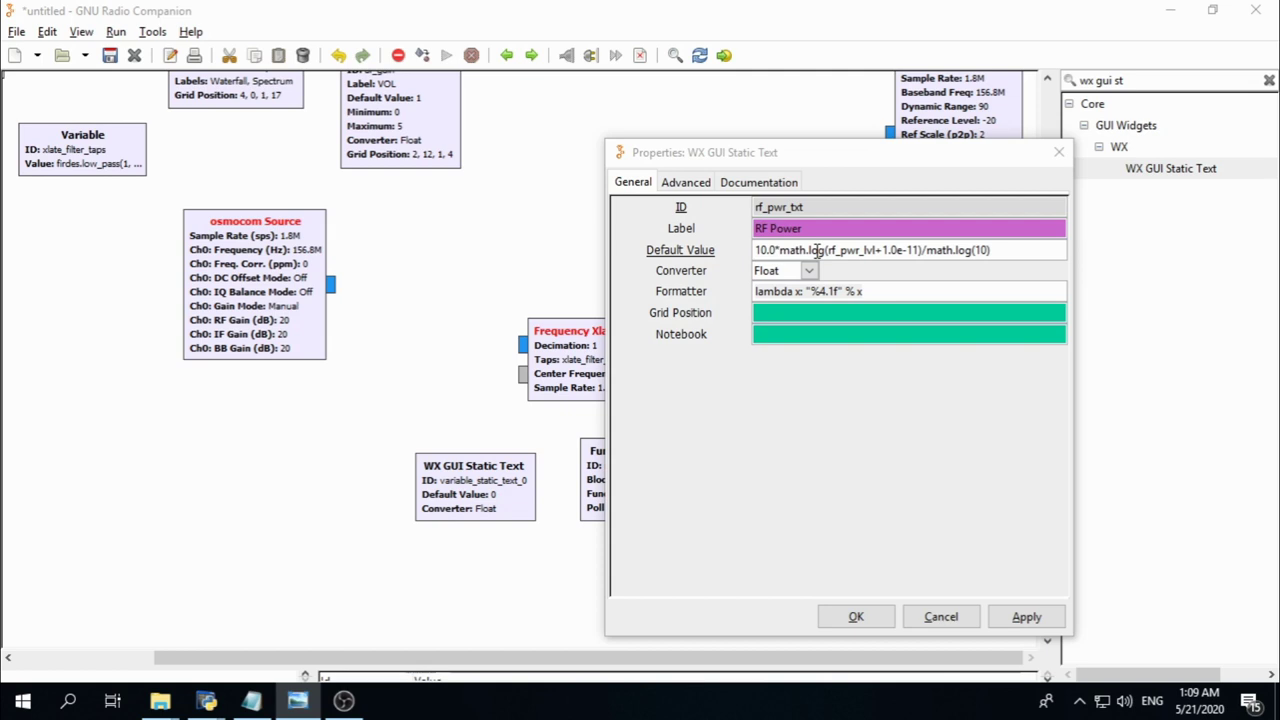
pyautogui.moveTo(817, 250)
pyautogui.click(781, 314)
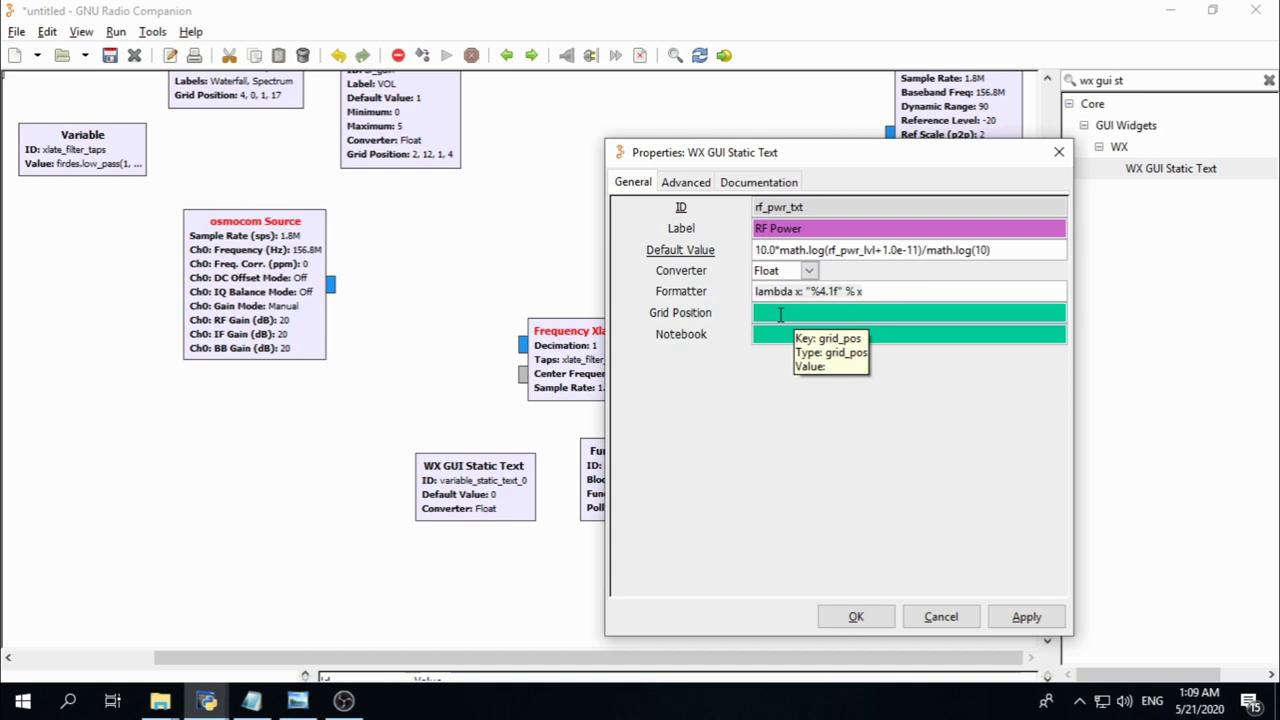
pyautogui.write('1,16,1,1')
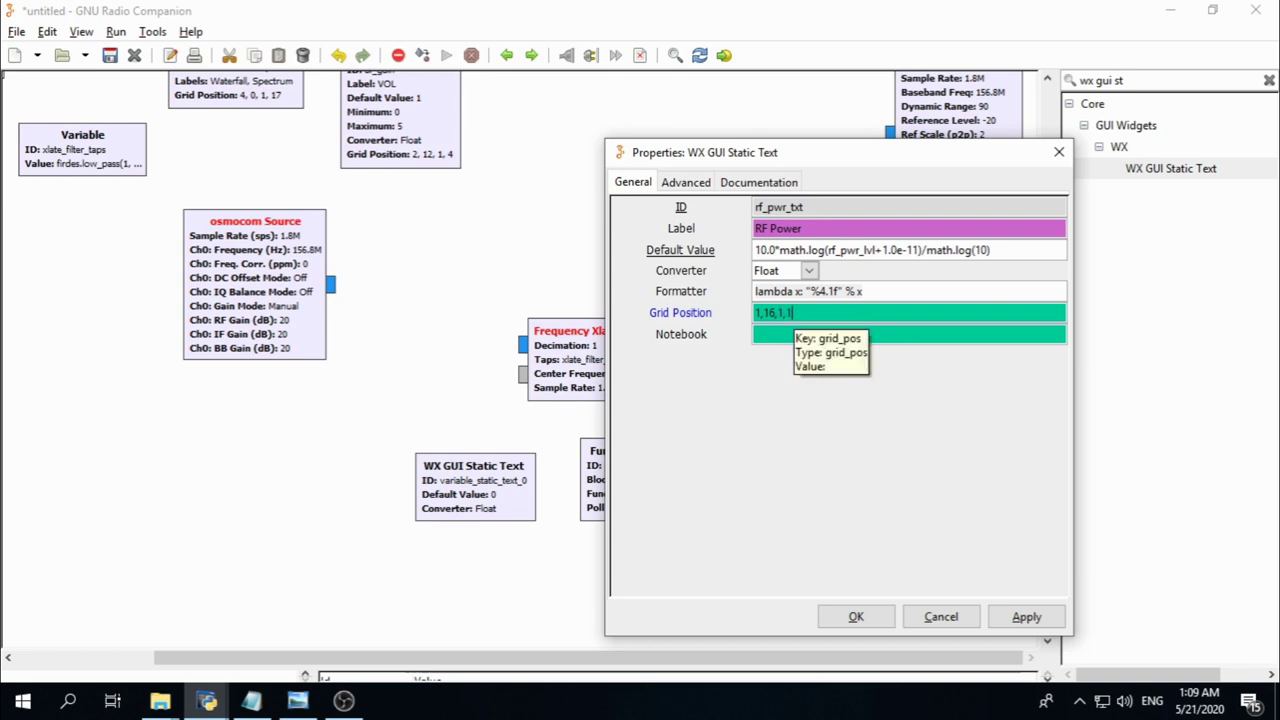
pyautogui.click(856, 622)
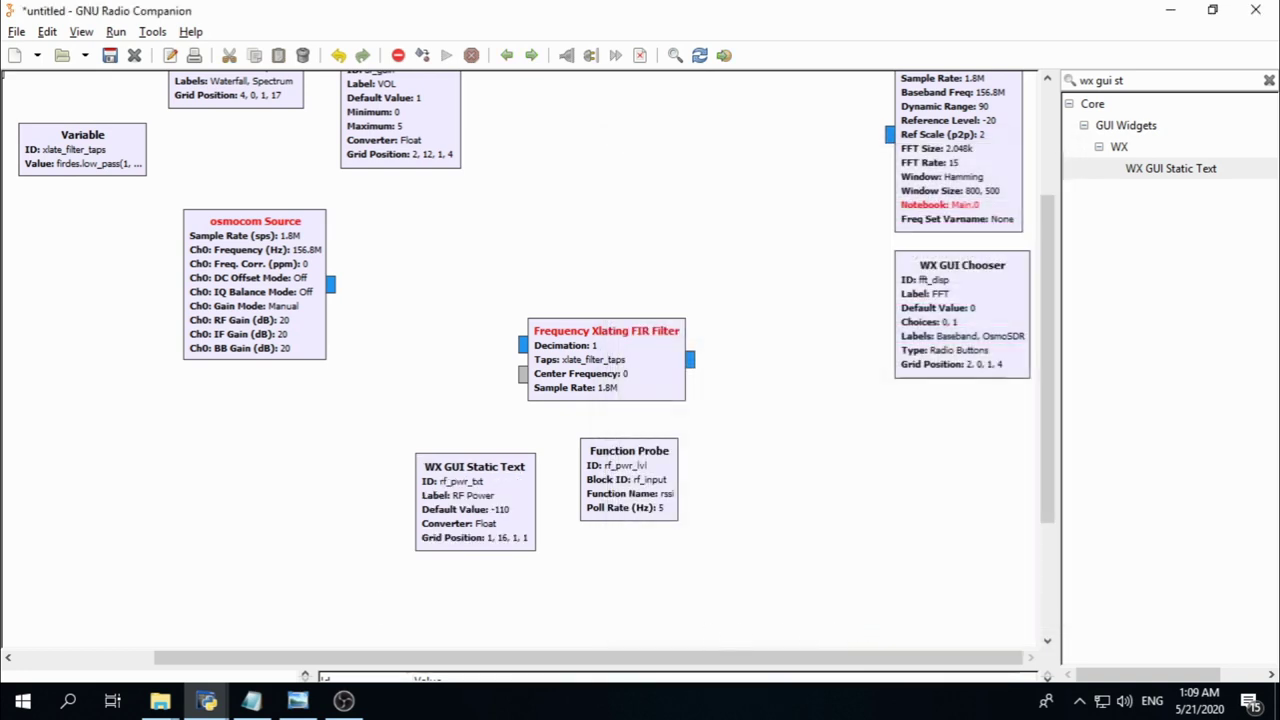
# Find and add a Low Pass Filter block, and place it below and to the left of the osmocom Source
pyautogui.hotkey('alt', 'Tab')
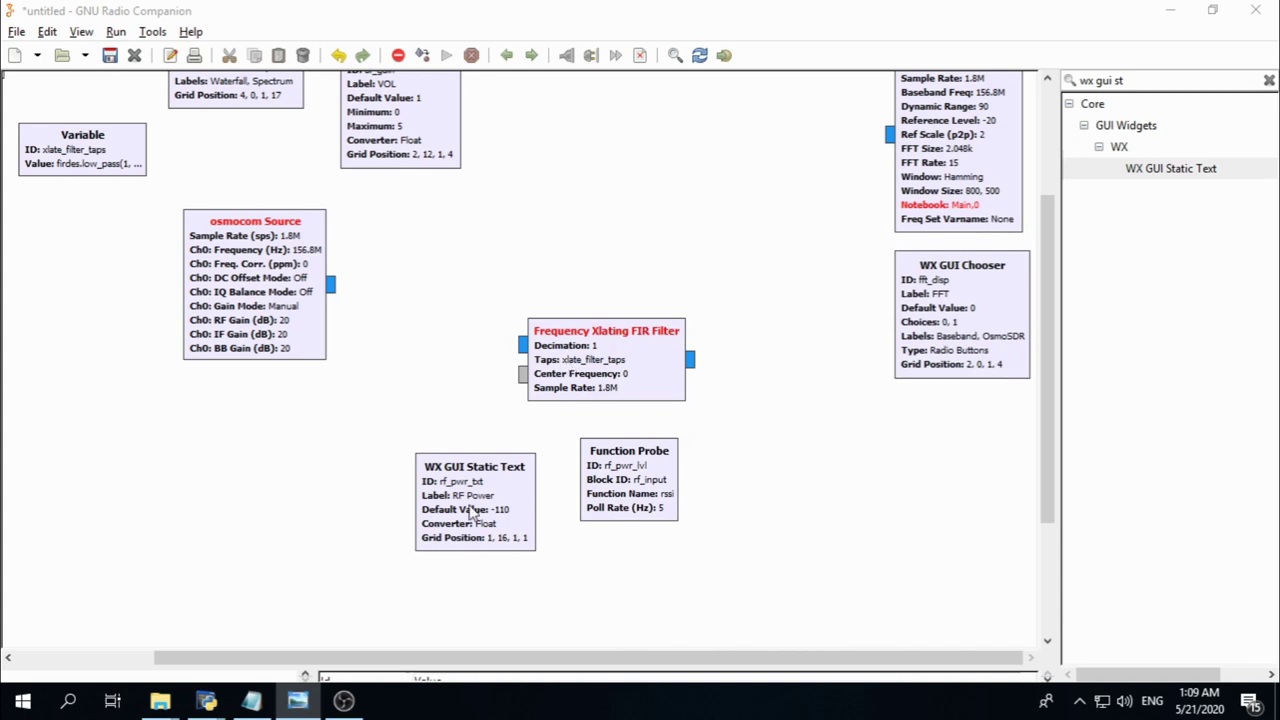
pyautogui.moveTo(518, 660); pyautogui.dragTo(441, 660)
pyautogui.moveTo(1050, 380); pyautogui.dragTo(1075, 419)
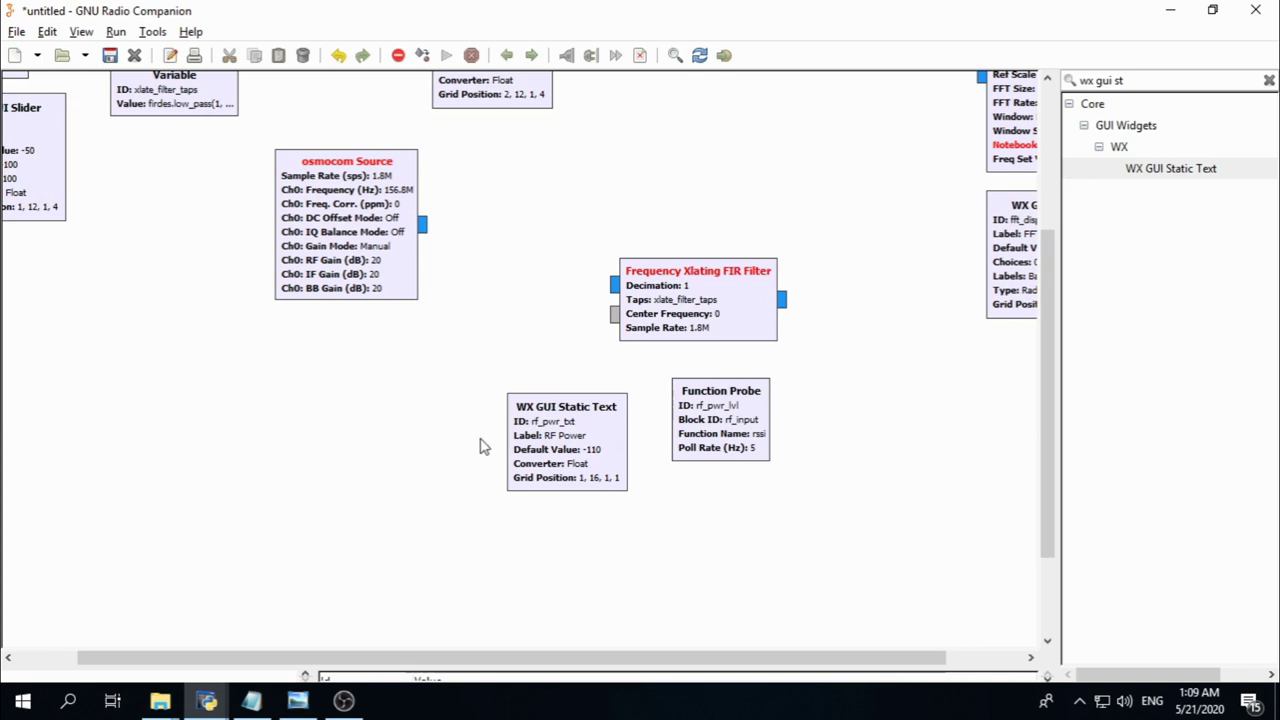
pyautogui.doubleClick(1145, 80)
pyautogui.tripleClick(1145, 80)
pyautogui.write('low')
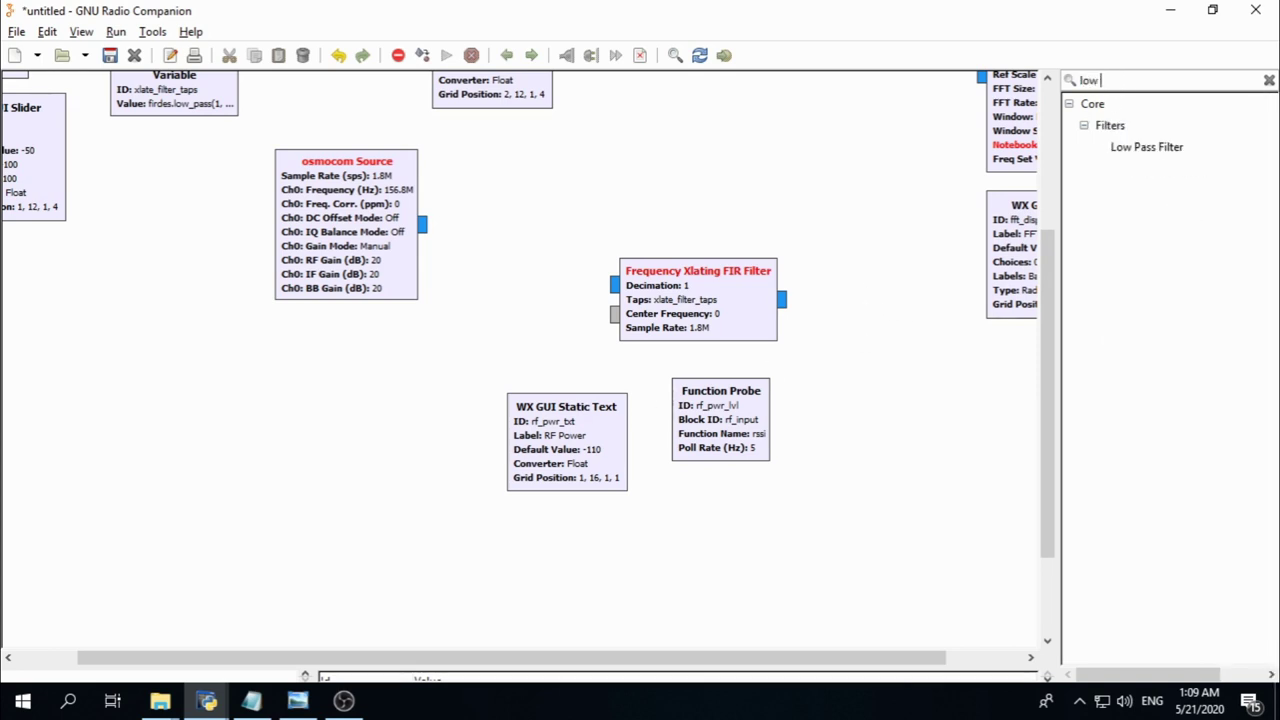
pyautogui.doubleClick(1150, 147)
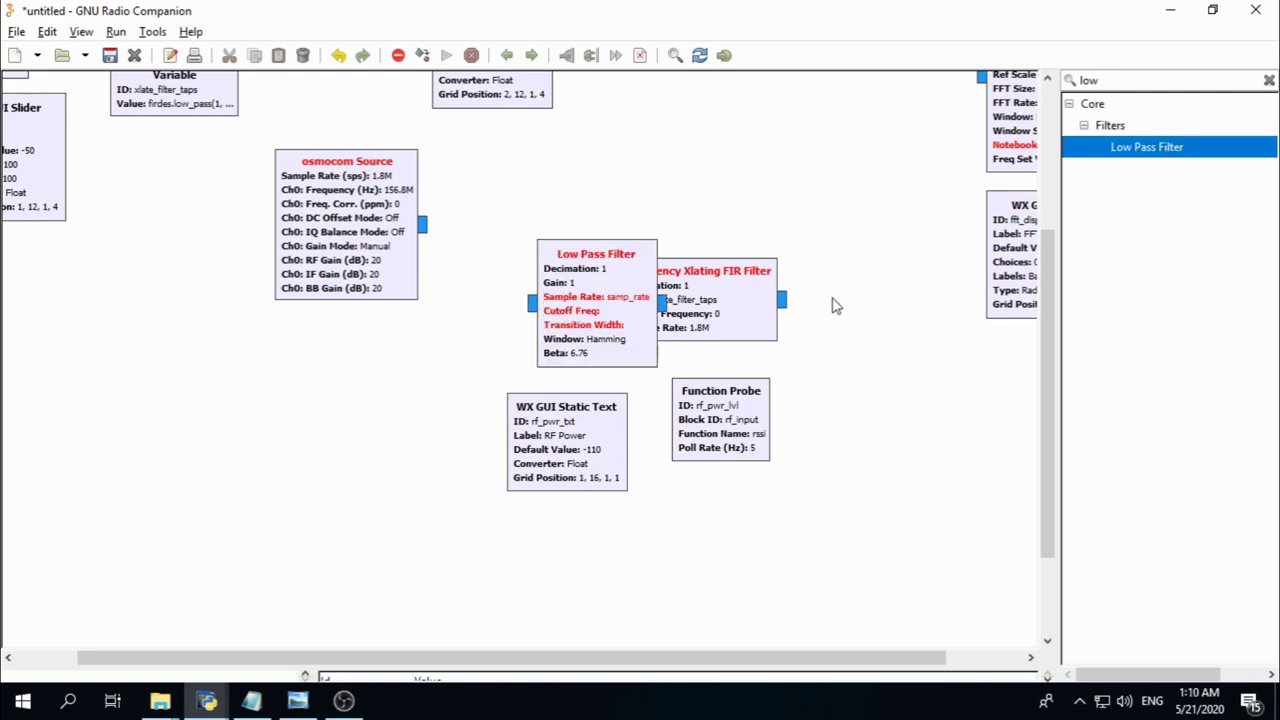
pyautogui.moveTo(598, 288); pyautogui.dragTo(340, 402)
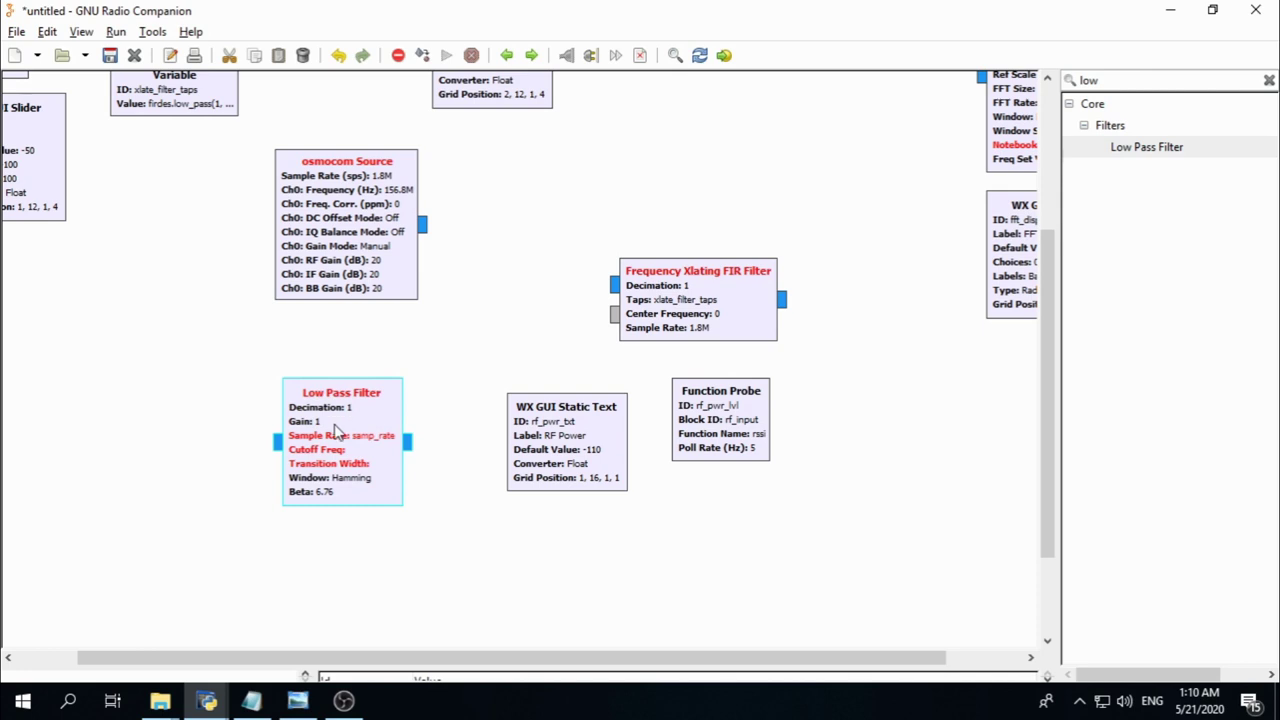
pyautogui.moveTo(322, 400); pyautogui.dragTo(159, 378)
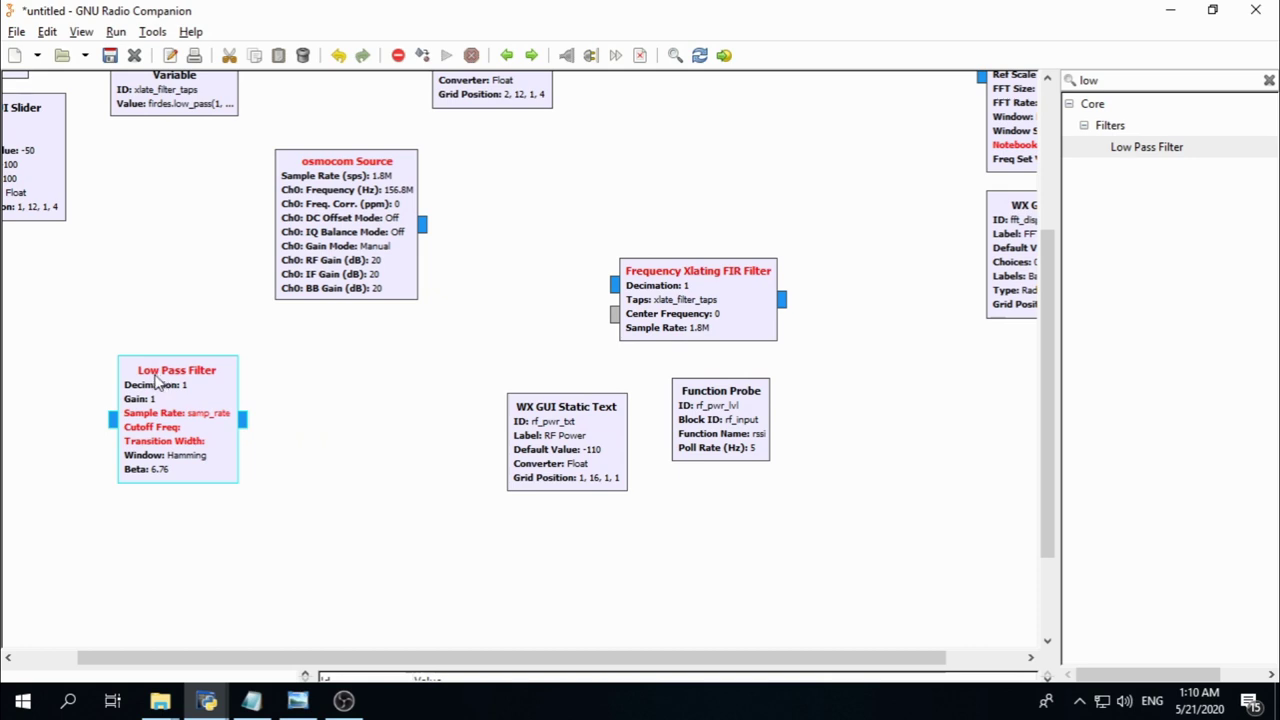
pyautogui.moveTo(157, 378); pyautogui.dragTo(142, 371)
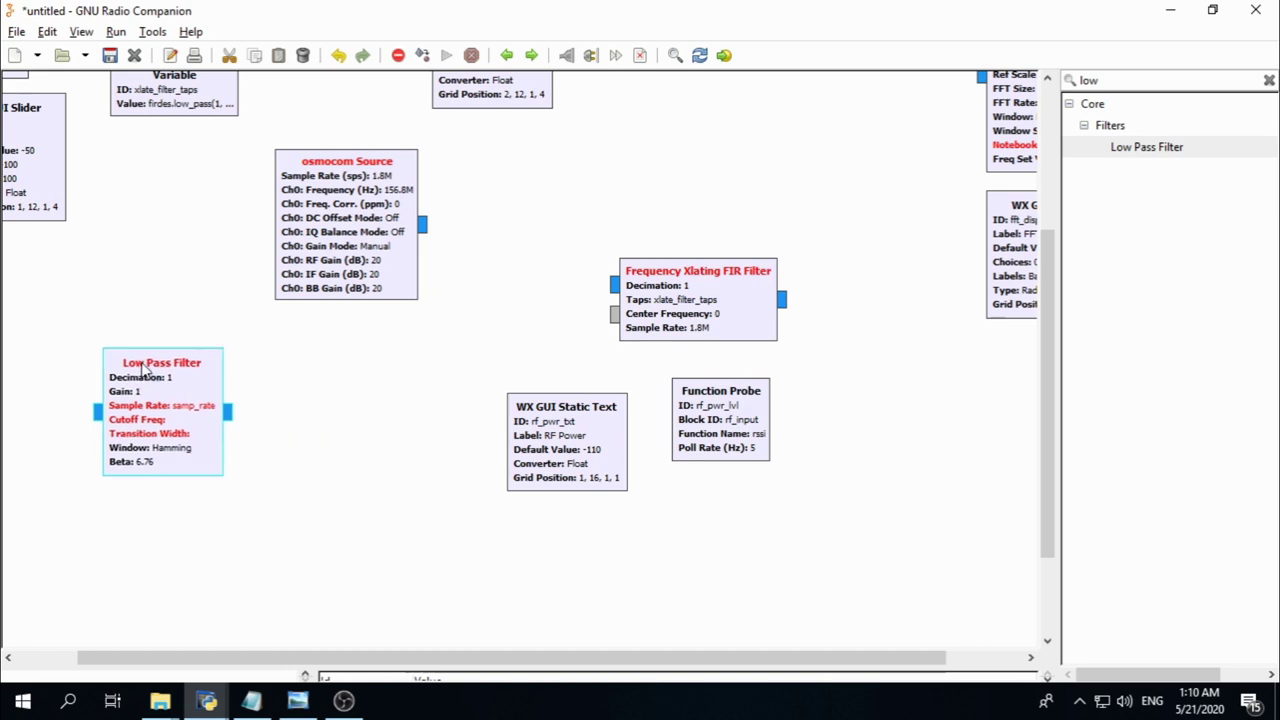
# Open the Low Pass Filter's properties and set its ID to low_pass_filter and its decimation to 10
pyautogui.doubleClick(175, 412)
pyautogui.click(662, 186)
pyautogui.hotkey('shift', 'Left')
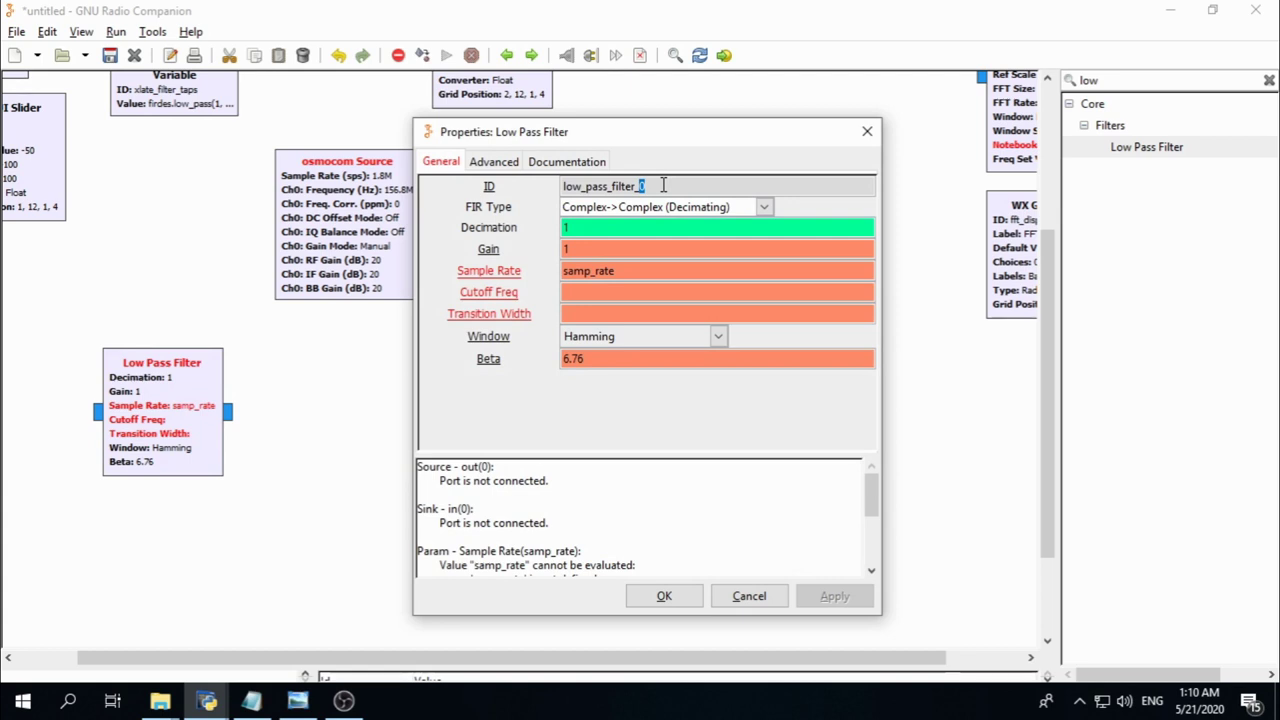
pyautogui.click(662, 186)
pyautogui.press('BackSpace')
pyautogui.press('BackSpace')
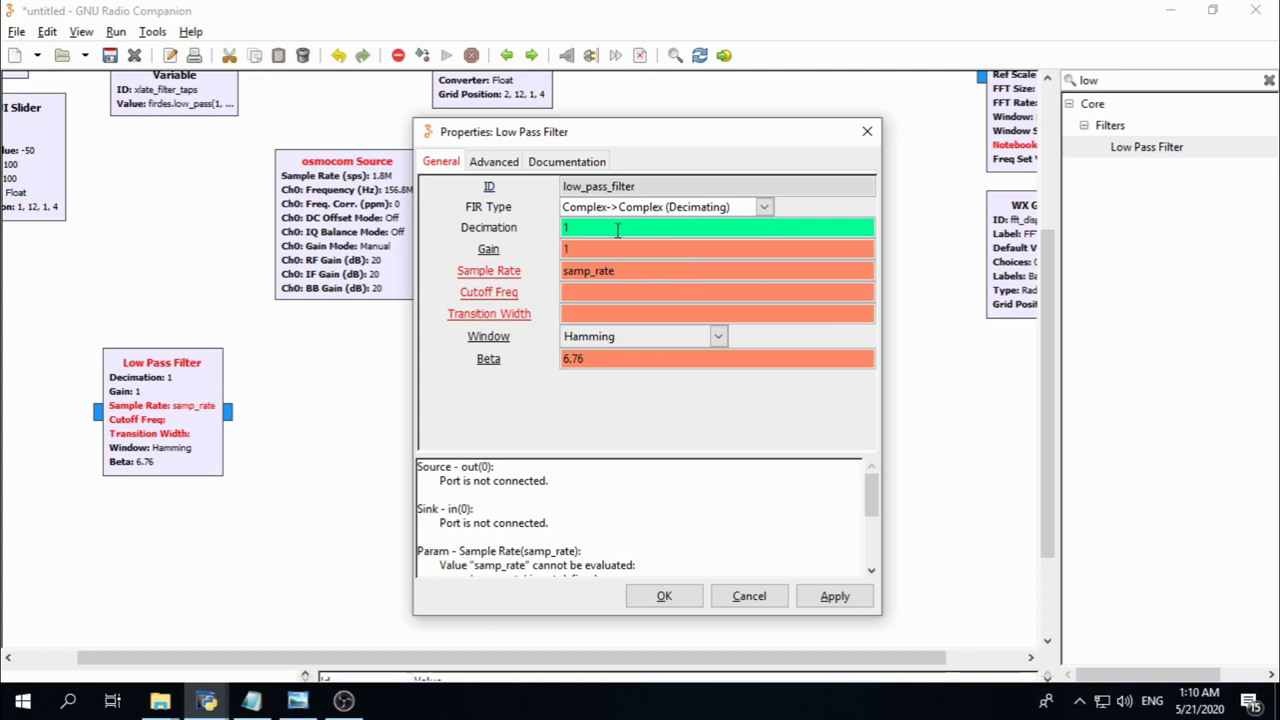
pyautogui.write('0')
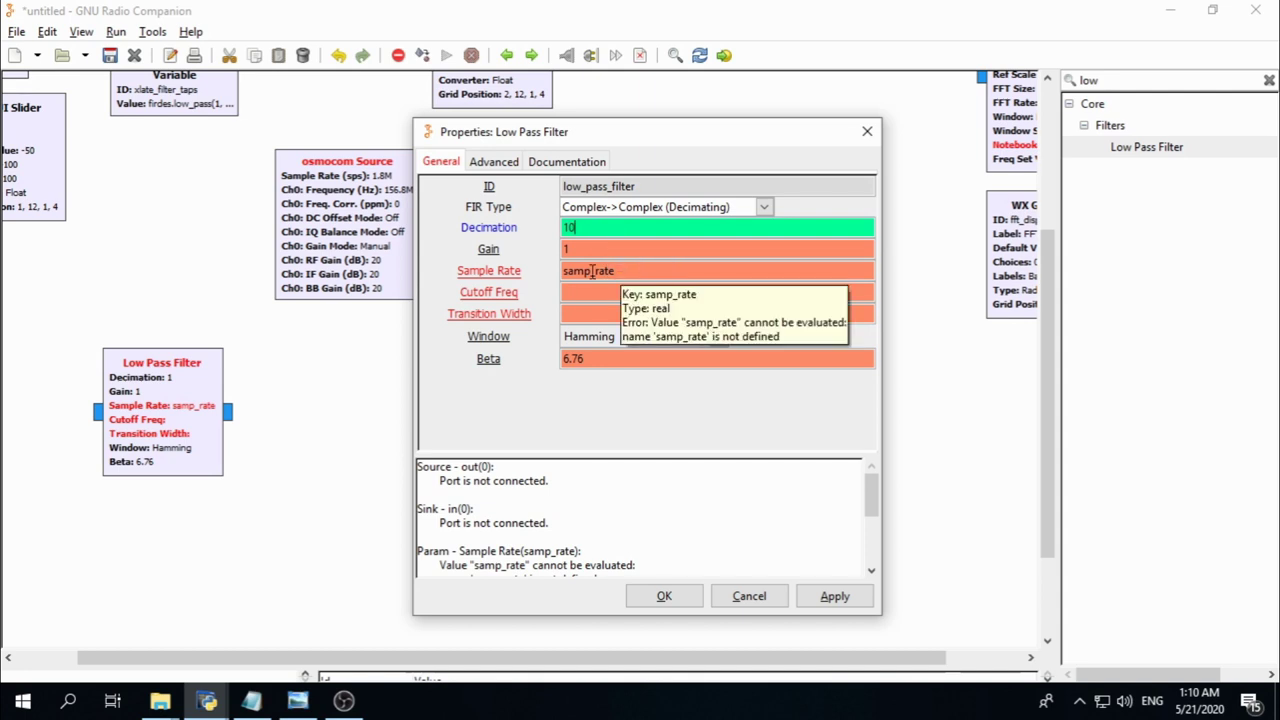
# Set the Low Pass Filter's sample rate to s_rate and its cutoff frequency to width
pyautogui.moveTo(592, 273); pyautogui.dragTo(571, 273)
pyautogui.press('BackSpace')
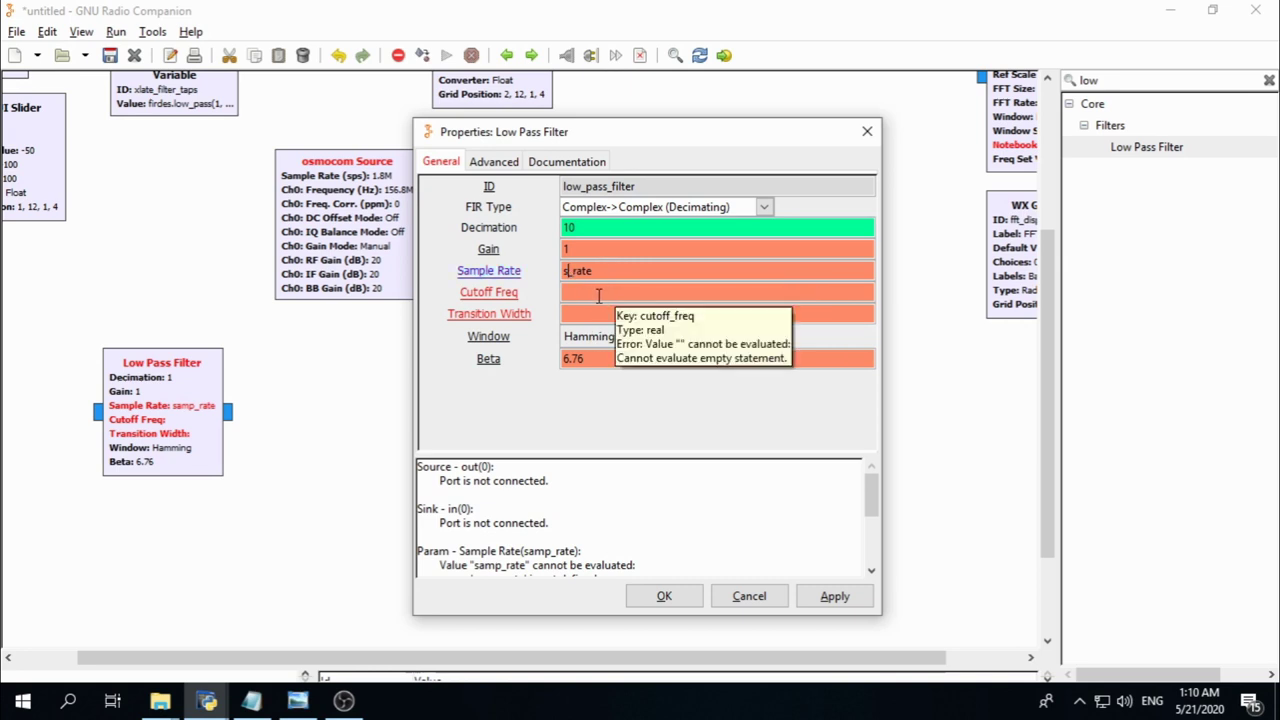
pyautogui.click(587, 291)
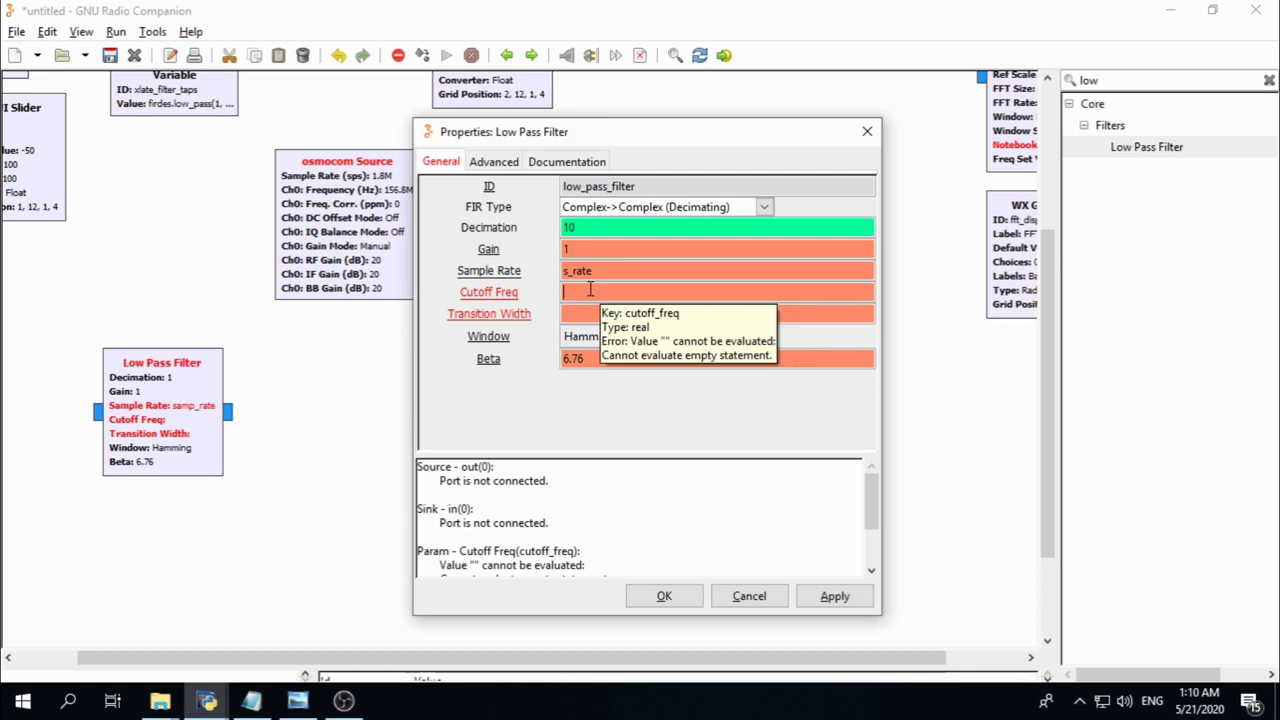
pyautogui.write('wid')
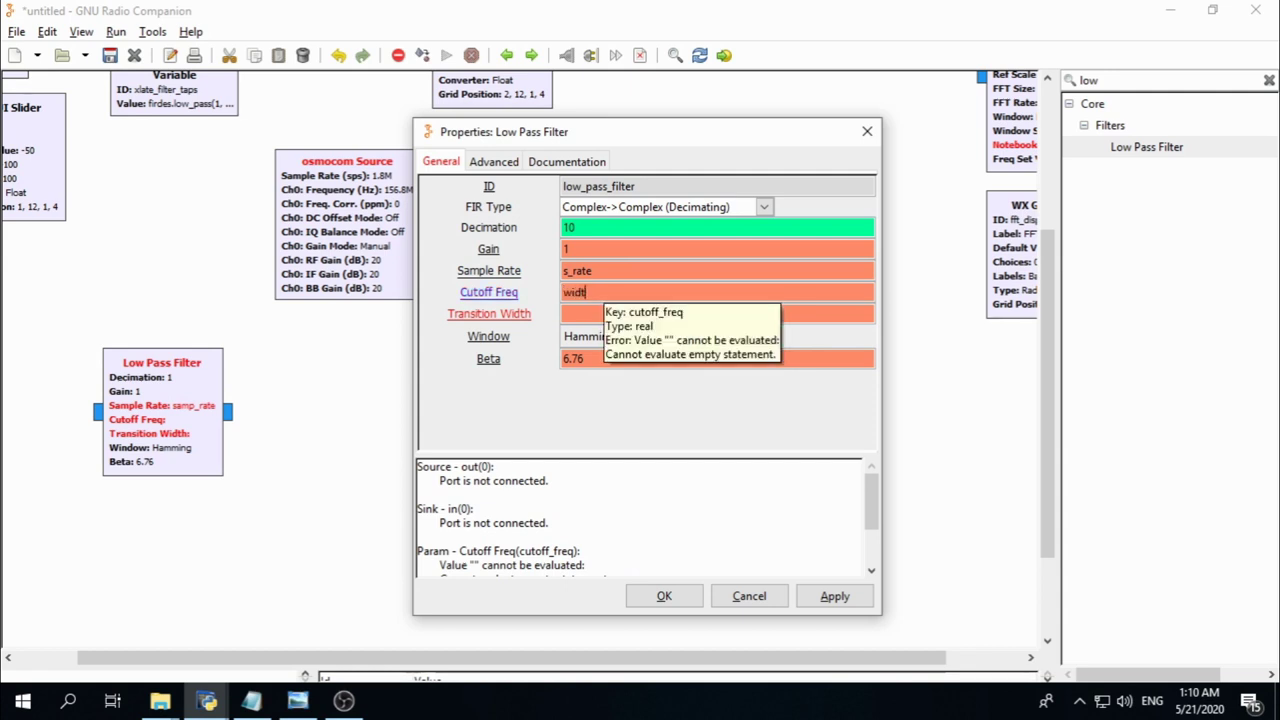
pyautogui.press('BackSpace')
pyautogui.write('dth')
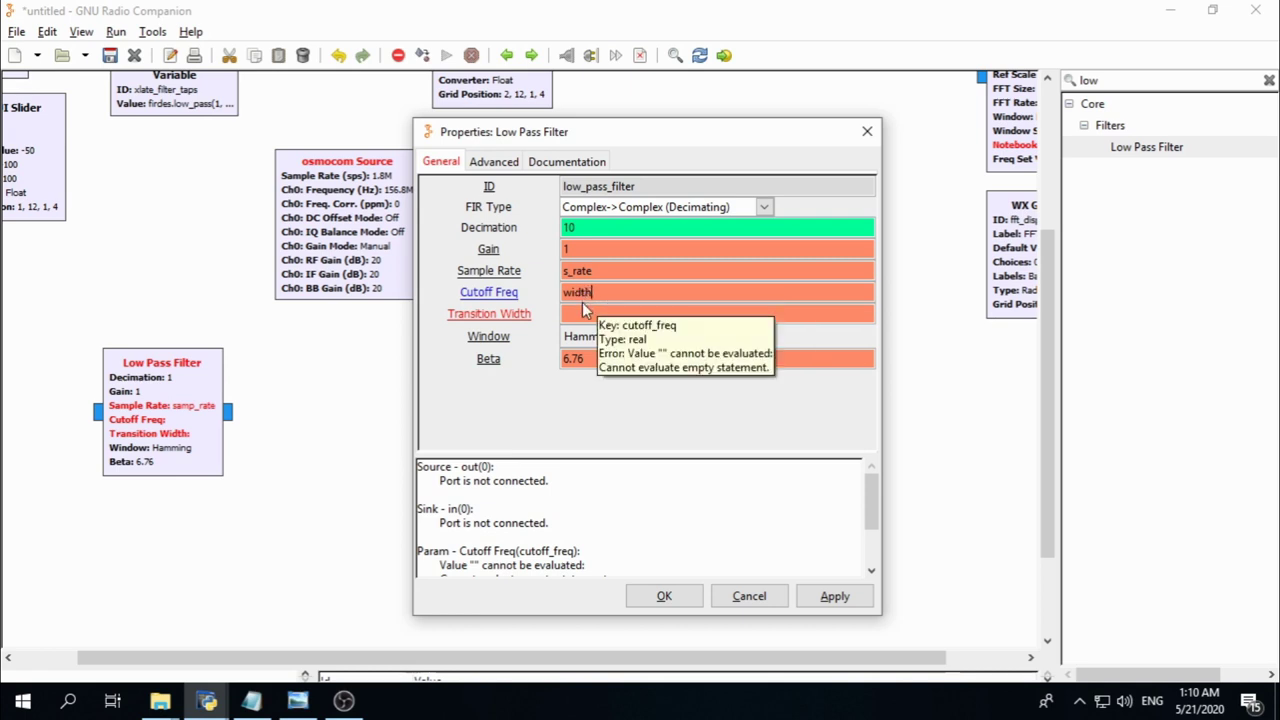
# Set the Low Pass Filter's transition width to trans and accept the properties
pyautogui.click(585, 313)
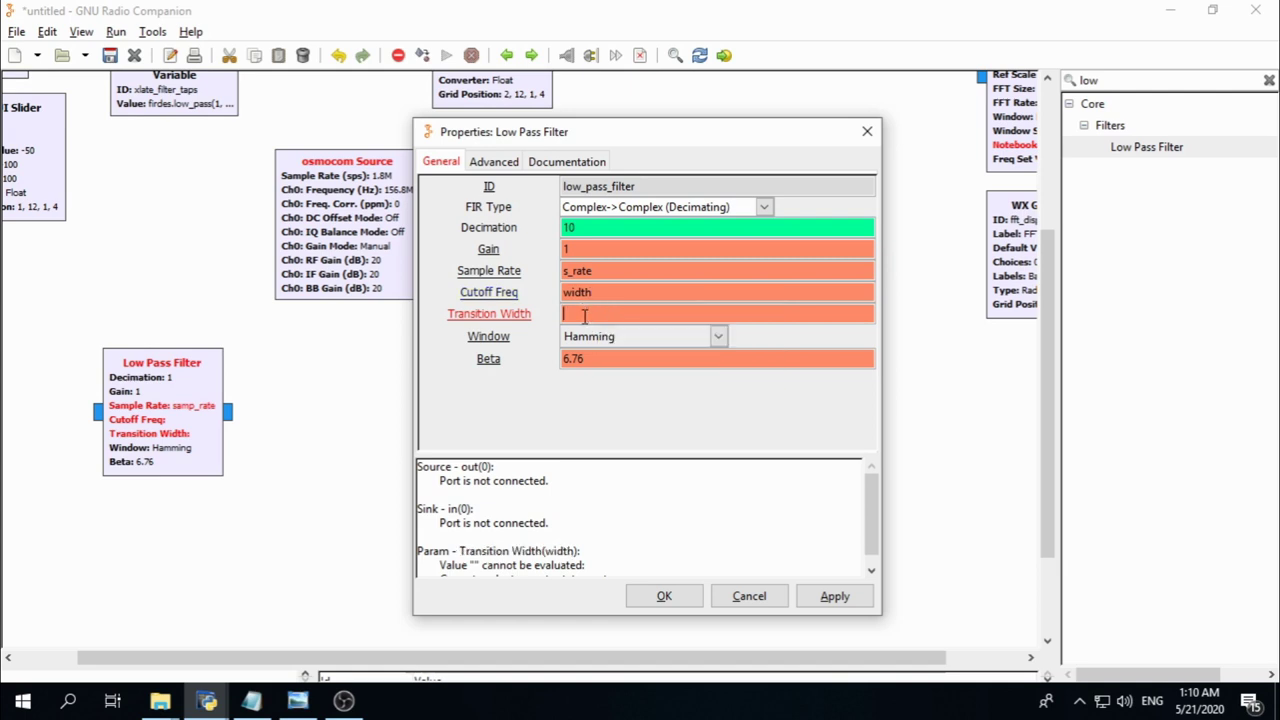
pyautogui.write('rans')
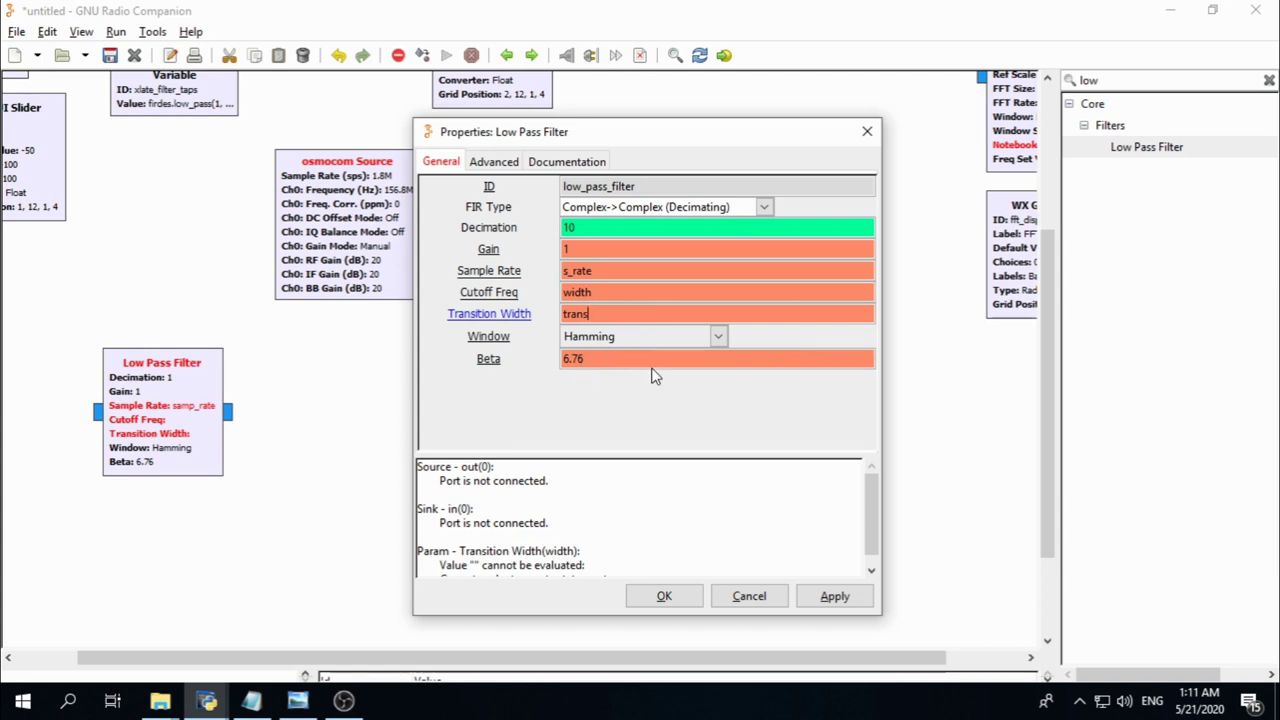
pyautogui.click(655, 595)
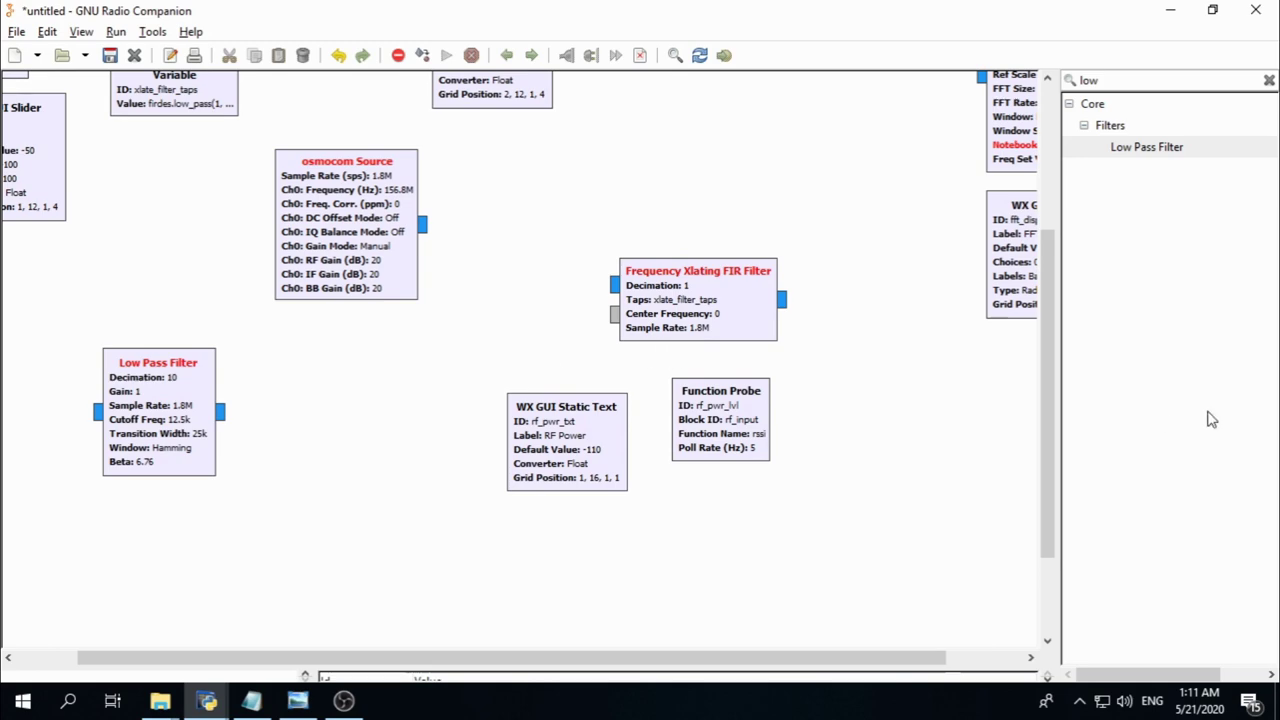
# Find and add a Fractional Interpolator block, and place it just below the Low Pass Filter
pyautogui.moveTo(1051, 471)
pyautogui.mouseDown()
pyautogui.moveTo(1051, 331)
pyautogui.moveTo(1051, 496)
pyautogui.mouseUp()
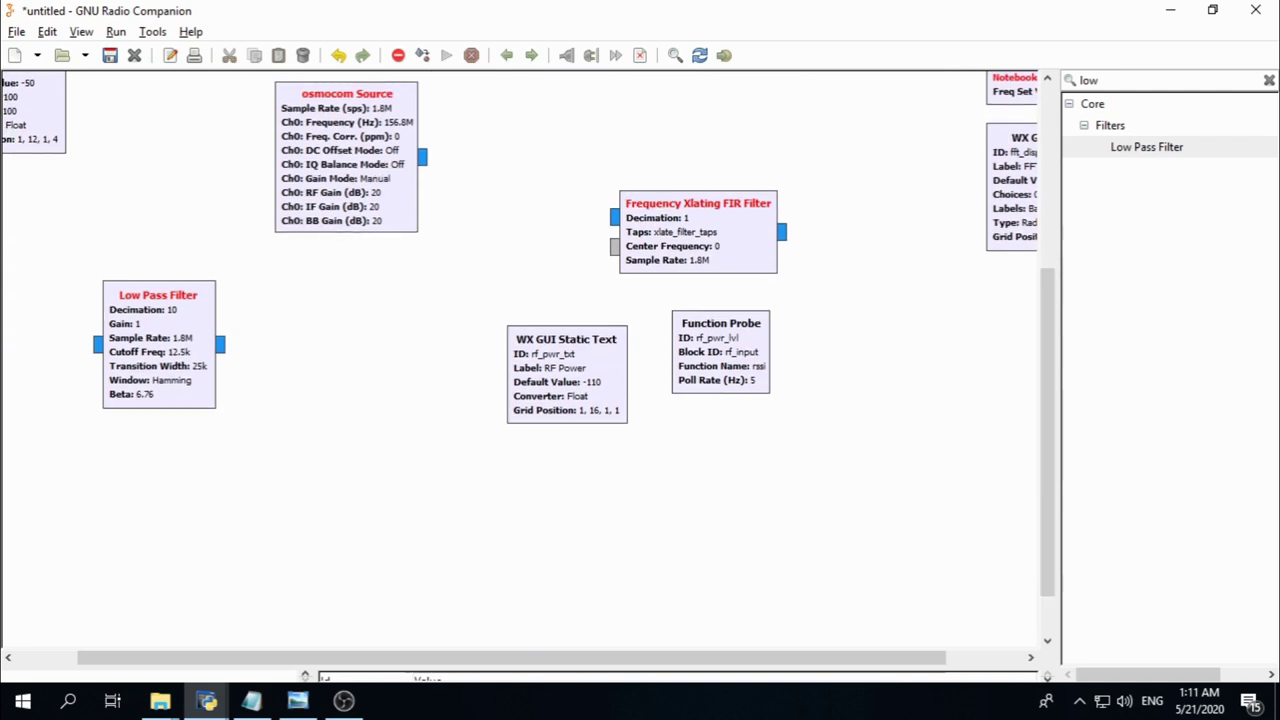
pyautogui.hotkey('alt', 'Tab')
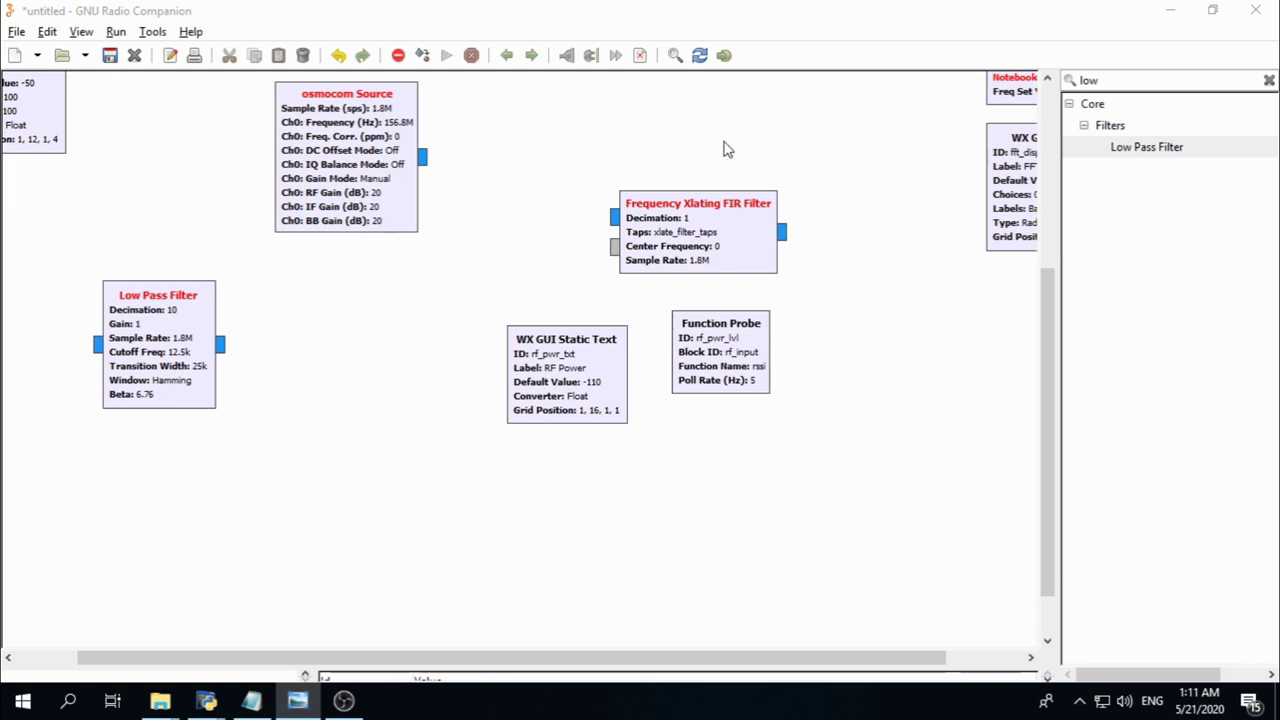
pyautogui.click(1137, 80)
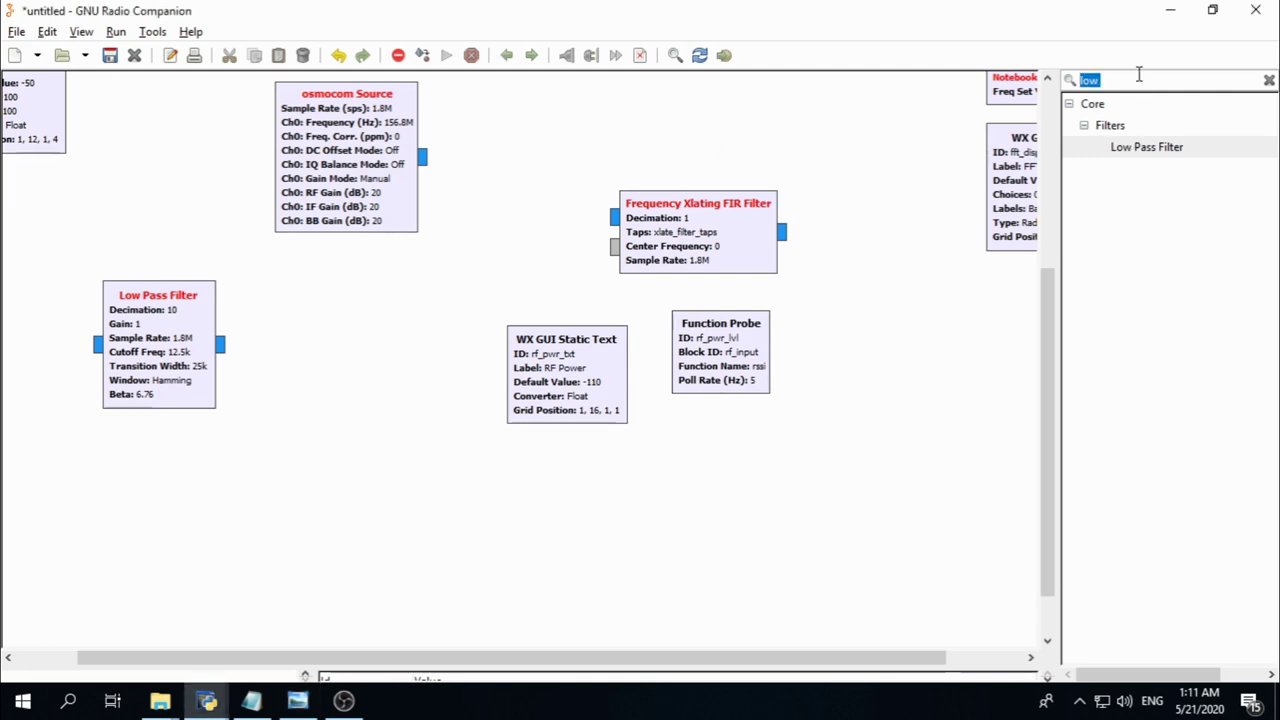
pyautogui.write('frac')
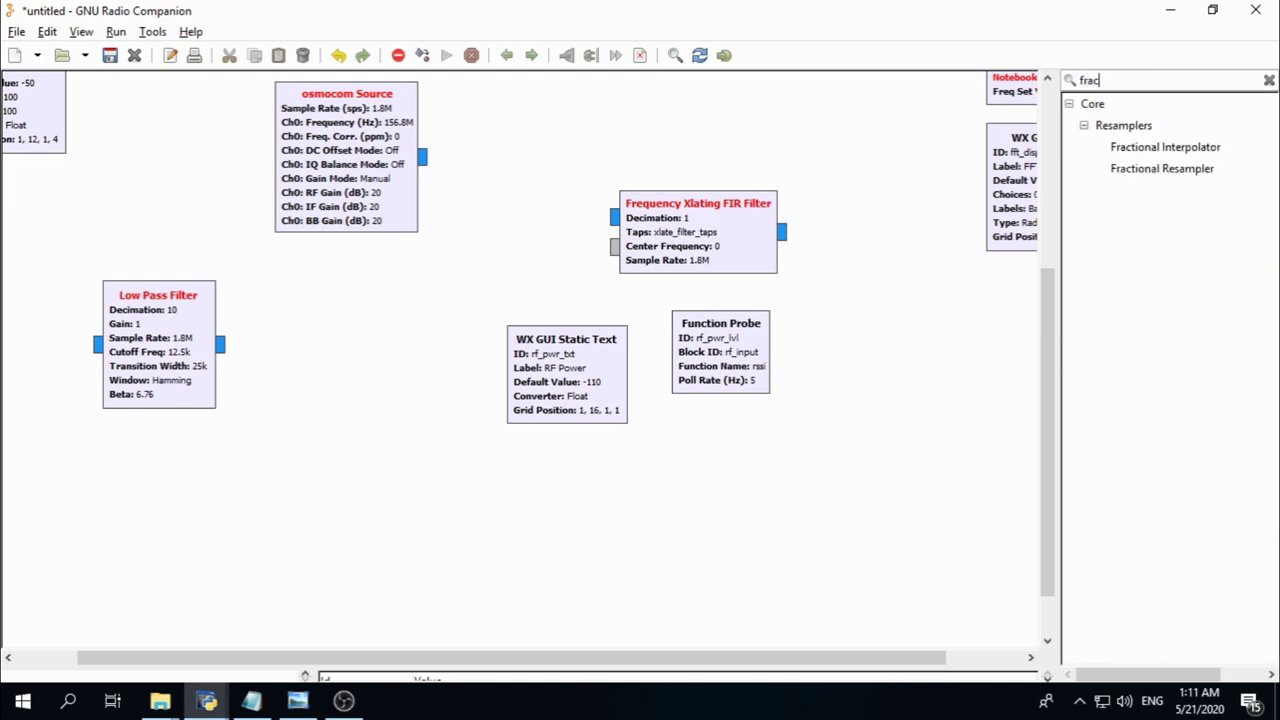
pyautogui.doubleClick(1214, 146)
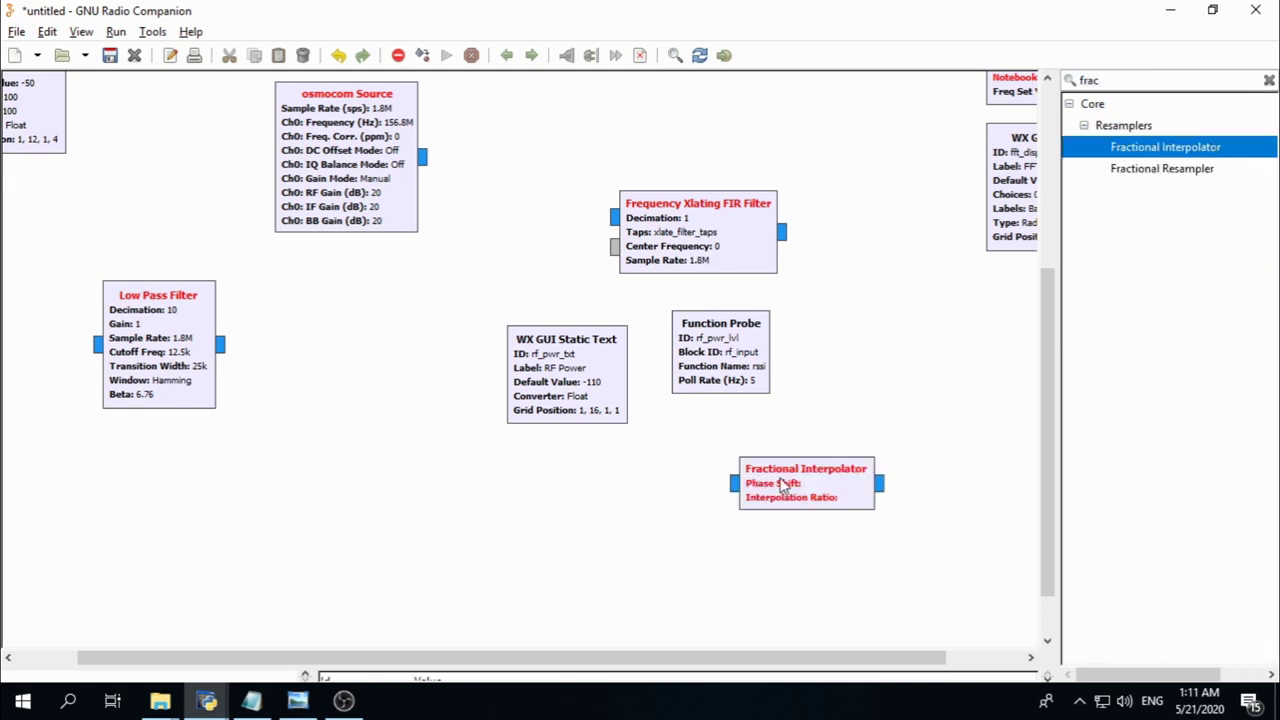
pyautogui.moveTo(786, 485); pyautogui.dragTo(165, 445)
pyautogui.moveTo(246, 486)
pyautogui.mouseDown()
pyautogui.moveTo(234, 483)
pyautogui.moveTo(252, 486)
pyautogui.mouseUp()
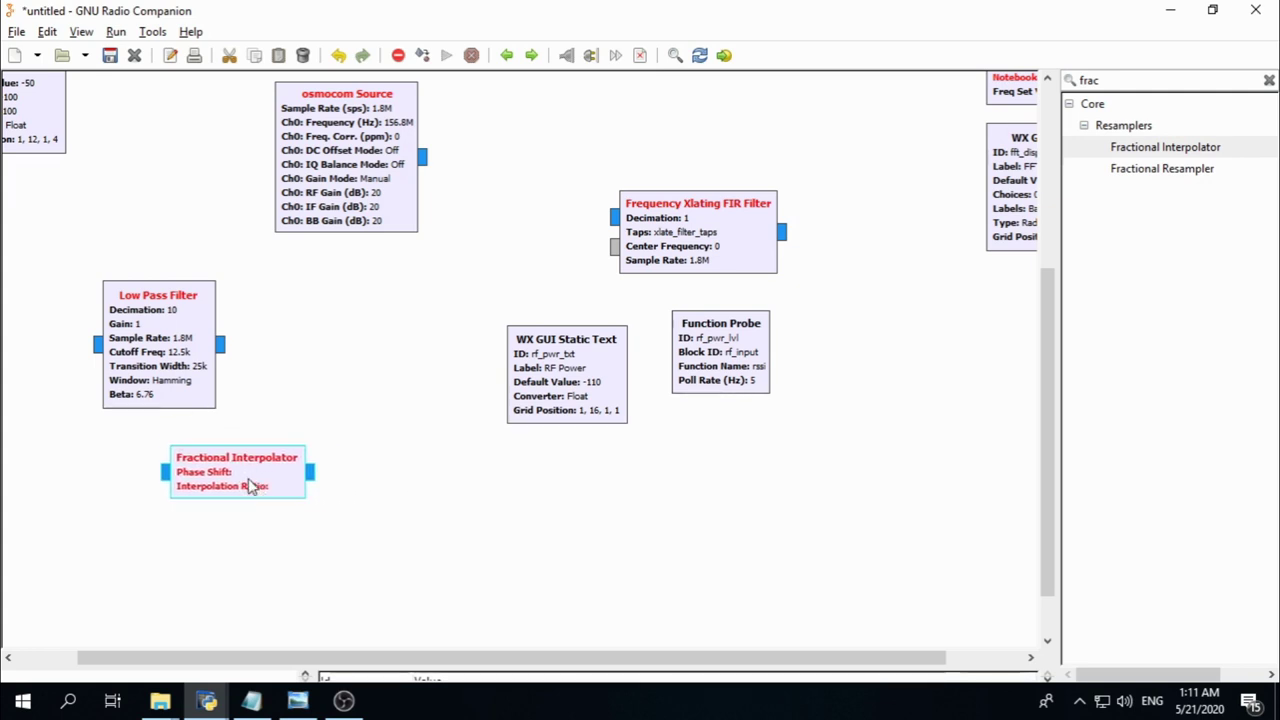
# Open the Fractional Interpolator's properties and set its ID to gr_fractional_interpolator_xx_0
pyautogui.doubleClick(252, 486)
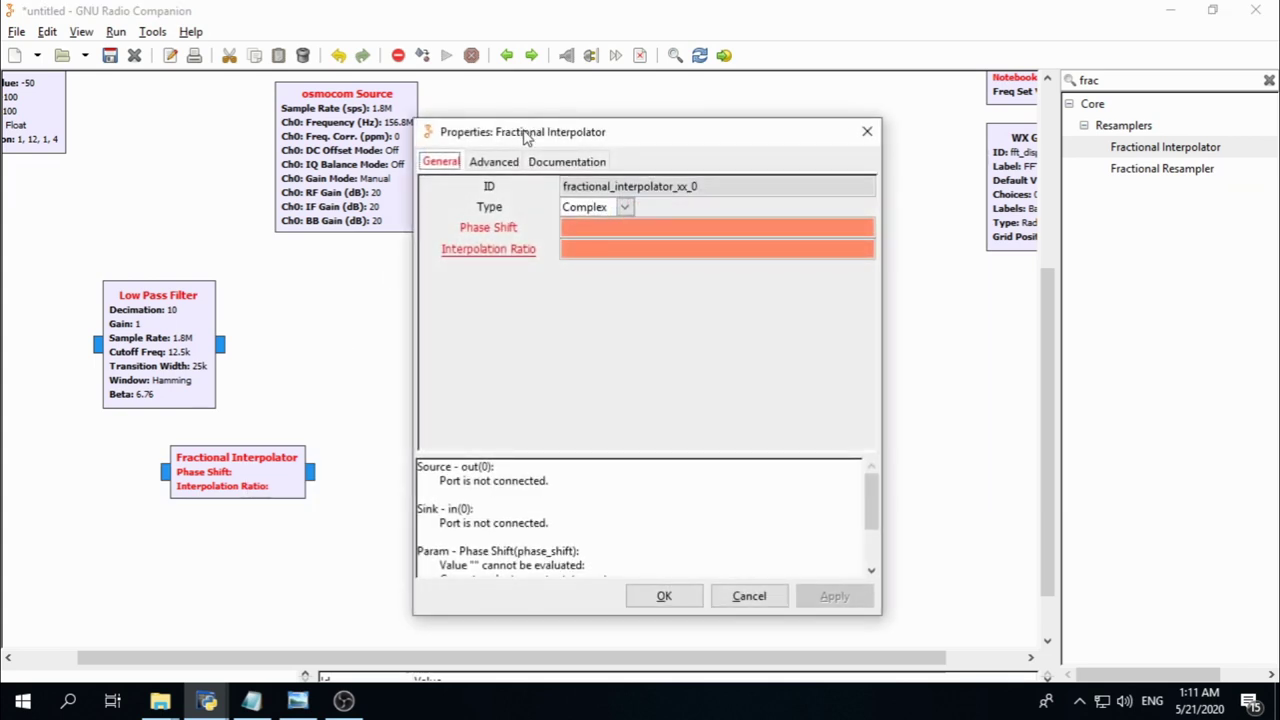
pyautogui.moveTo(522, 136); pyautogui.dragTo(500, 184)
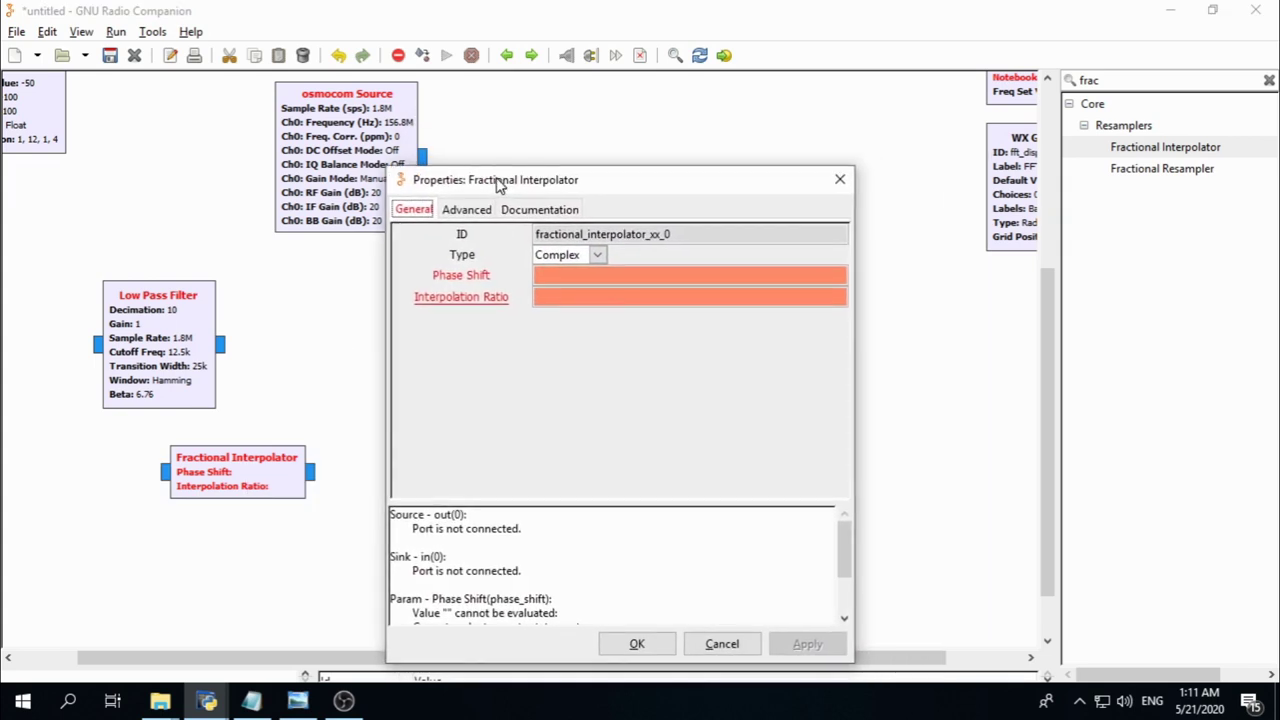
pyautogui.doubleClick(703, 236)
pyautogui.click(540, 234)
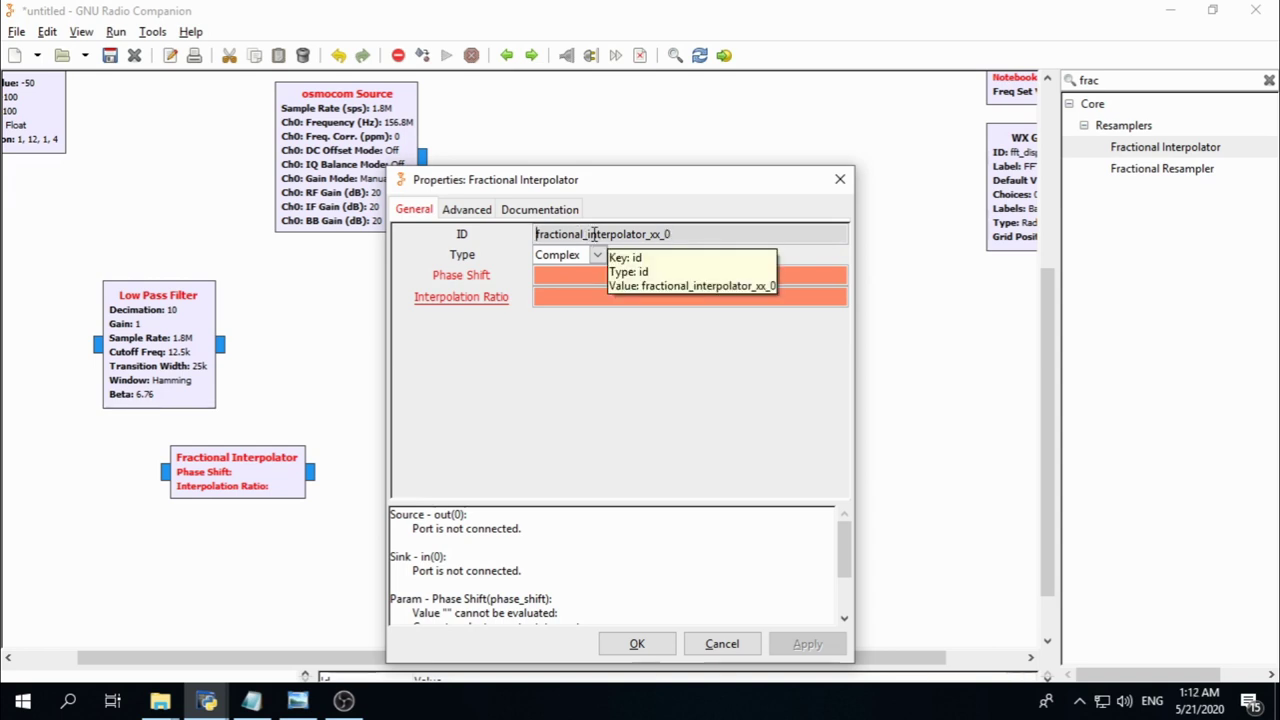
pyautogui.write('gr')
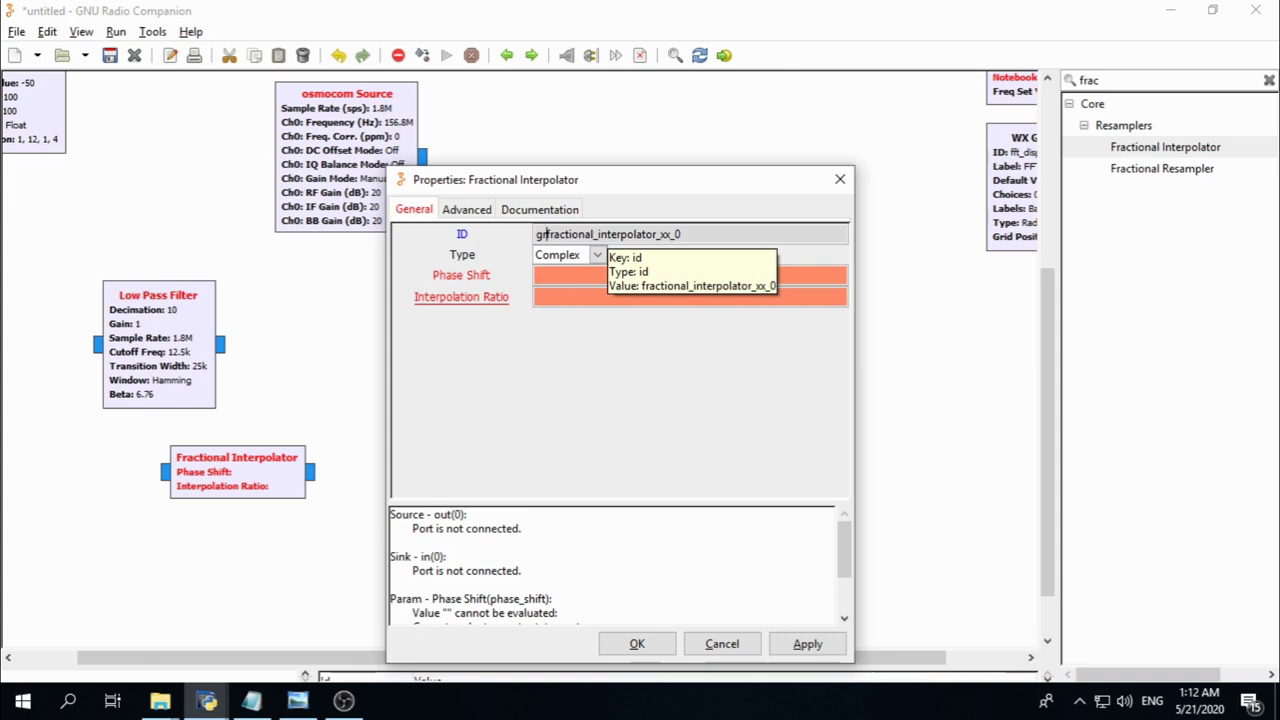
pyautogui.write('_')
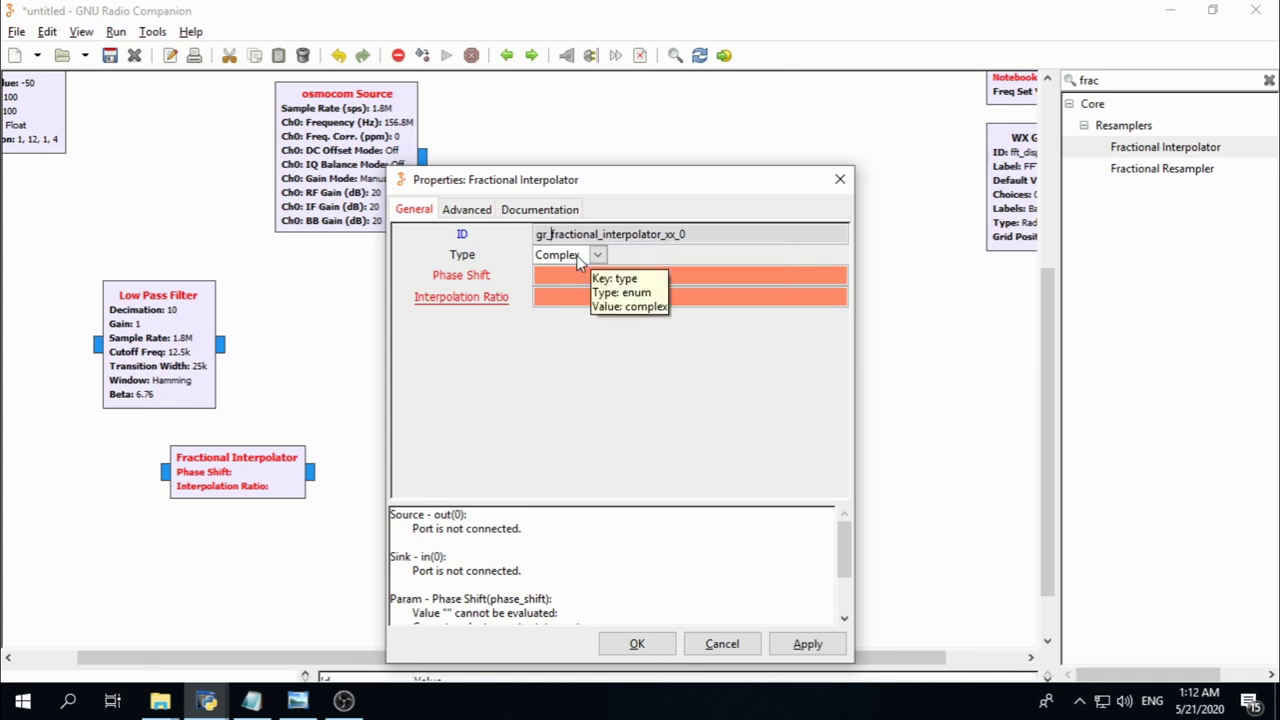
pyautogui.moveTo(700, 234); pyautogui.dragTo(487, 243)
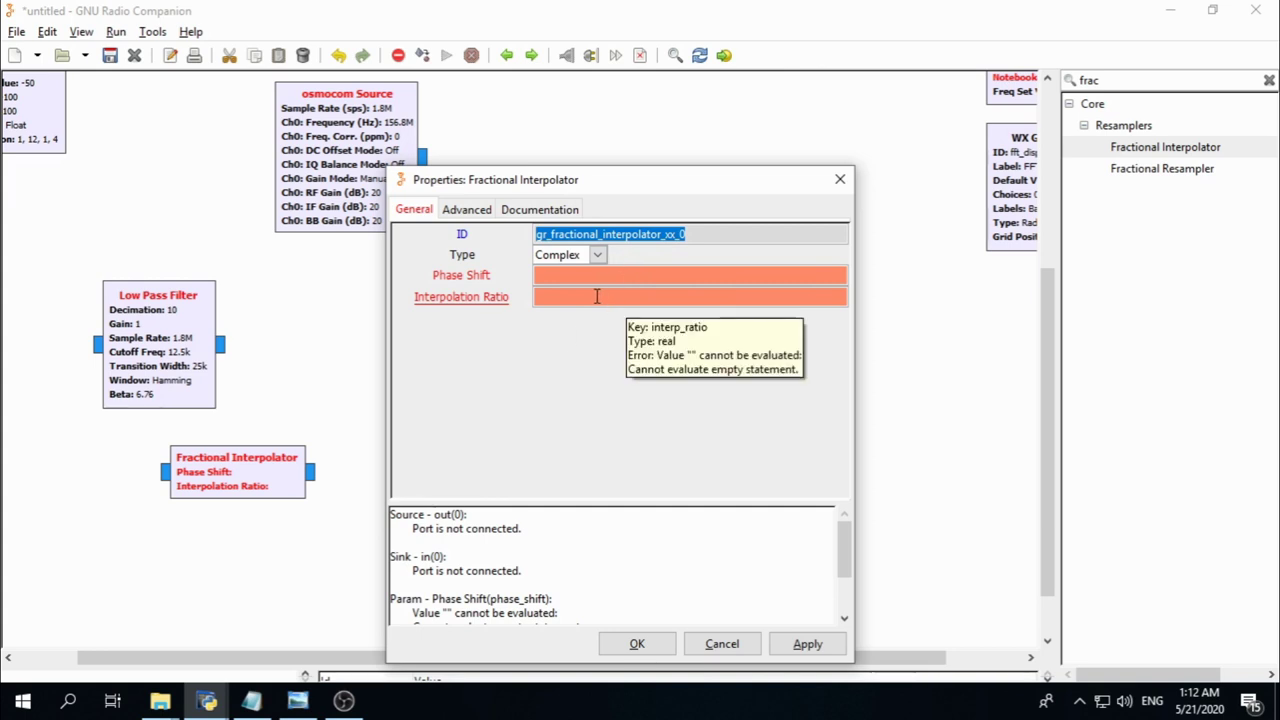
# Set the Fractional Interpolator's phase shift to 0 and its interpolation ratio to 5.833333, and accept the properties
pyautogui.click(561, 281)
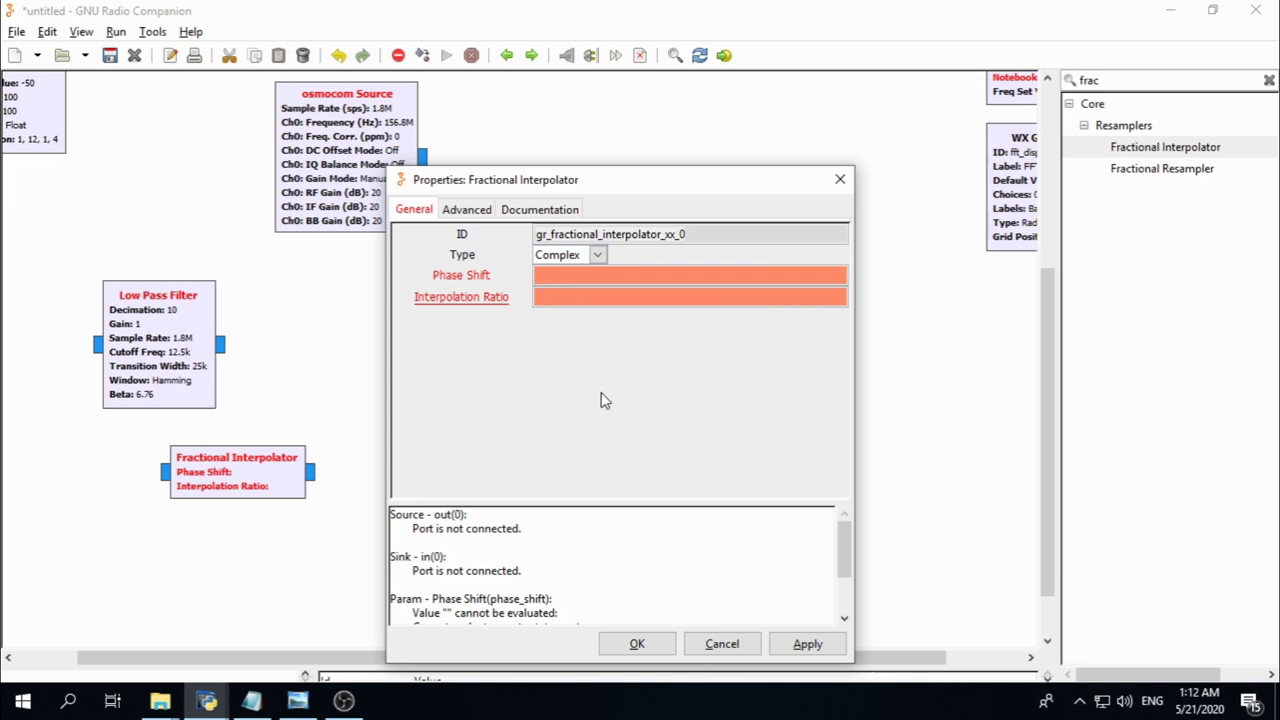
pyautogui.write('0')
pyautogui.click(557, 291)
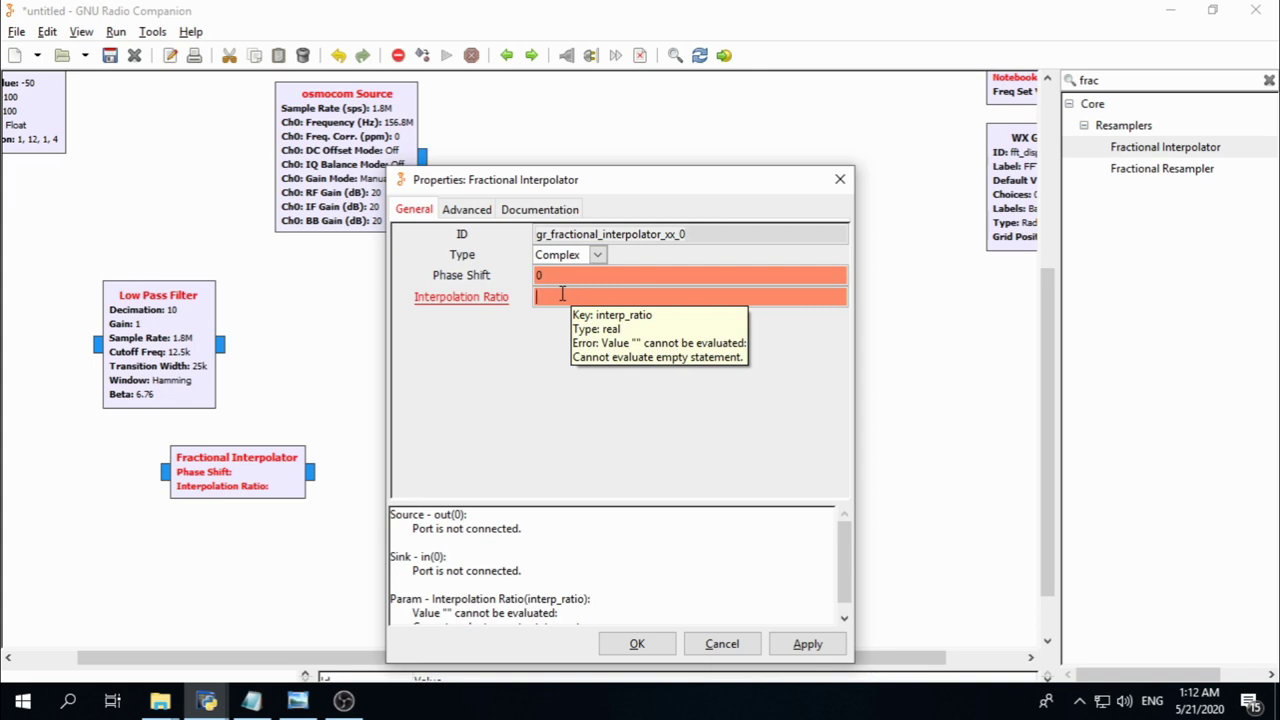
pyautogui.write('5.8')
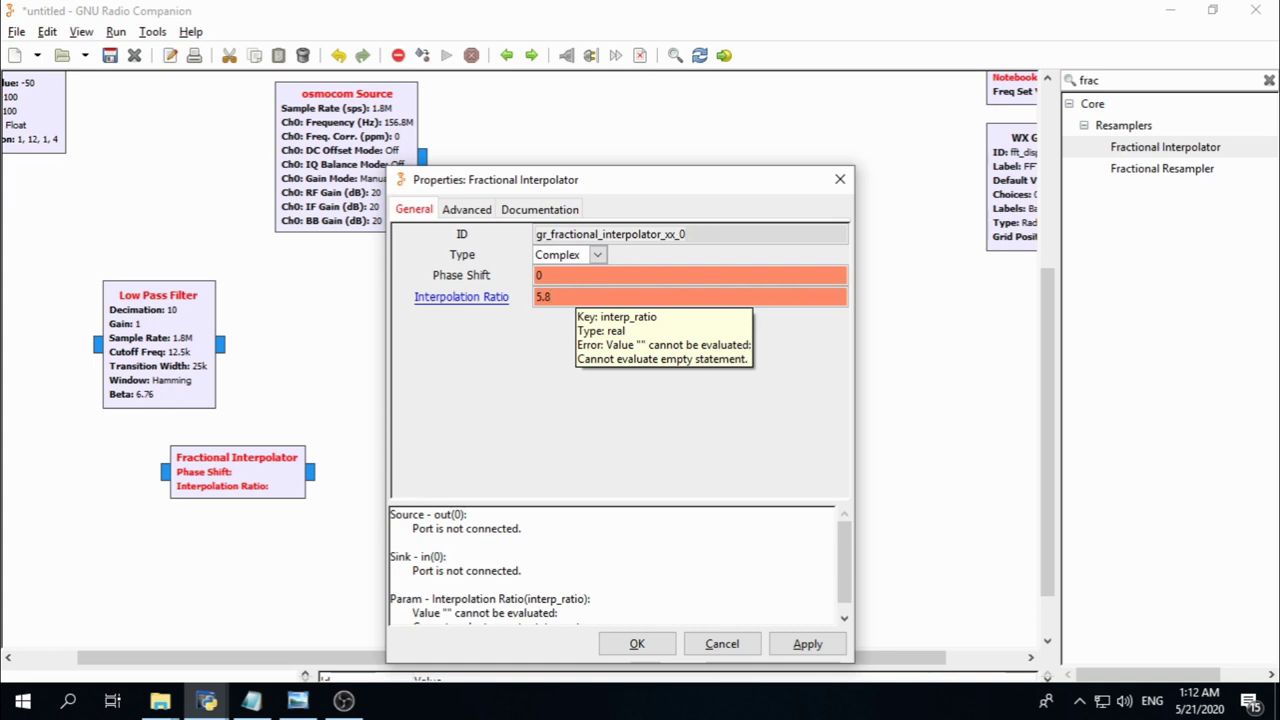
pyautogui.write('33333')
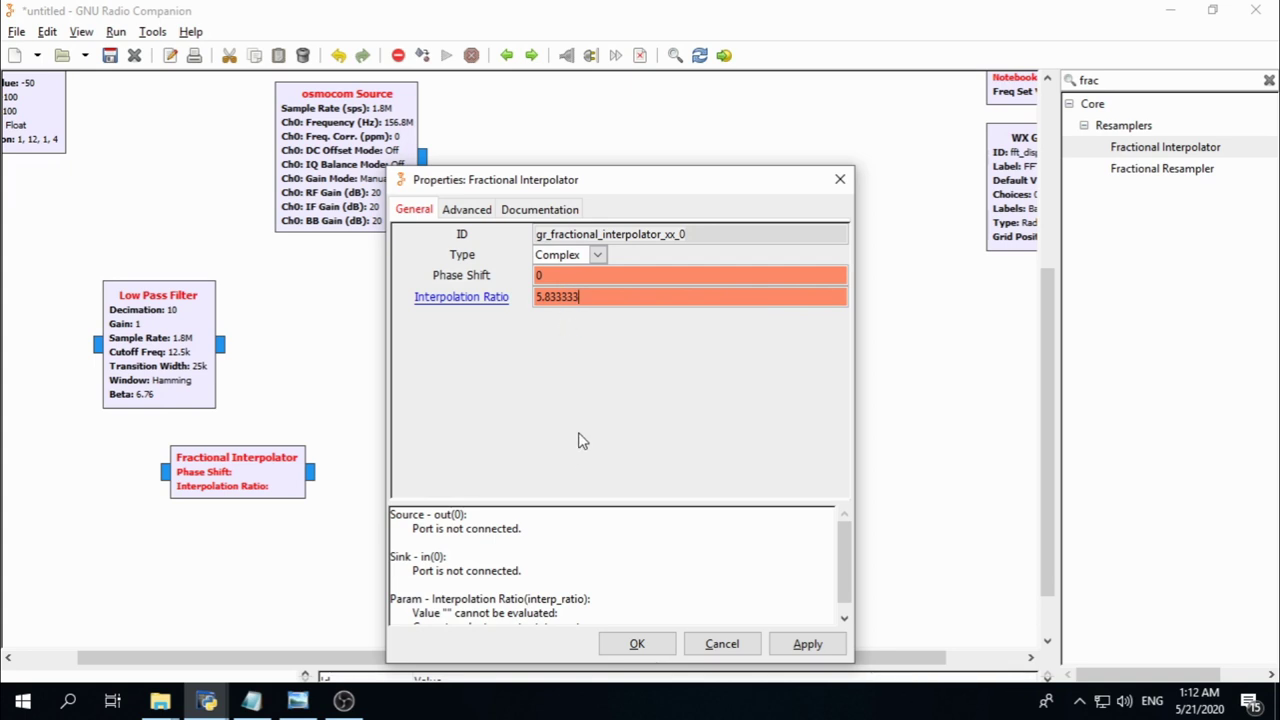
pyautogui.click(625, 644)
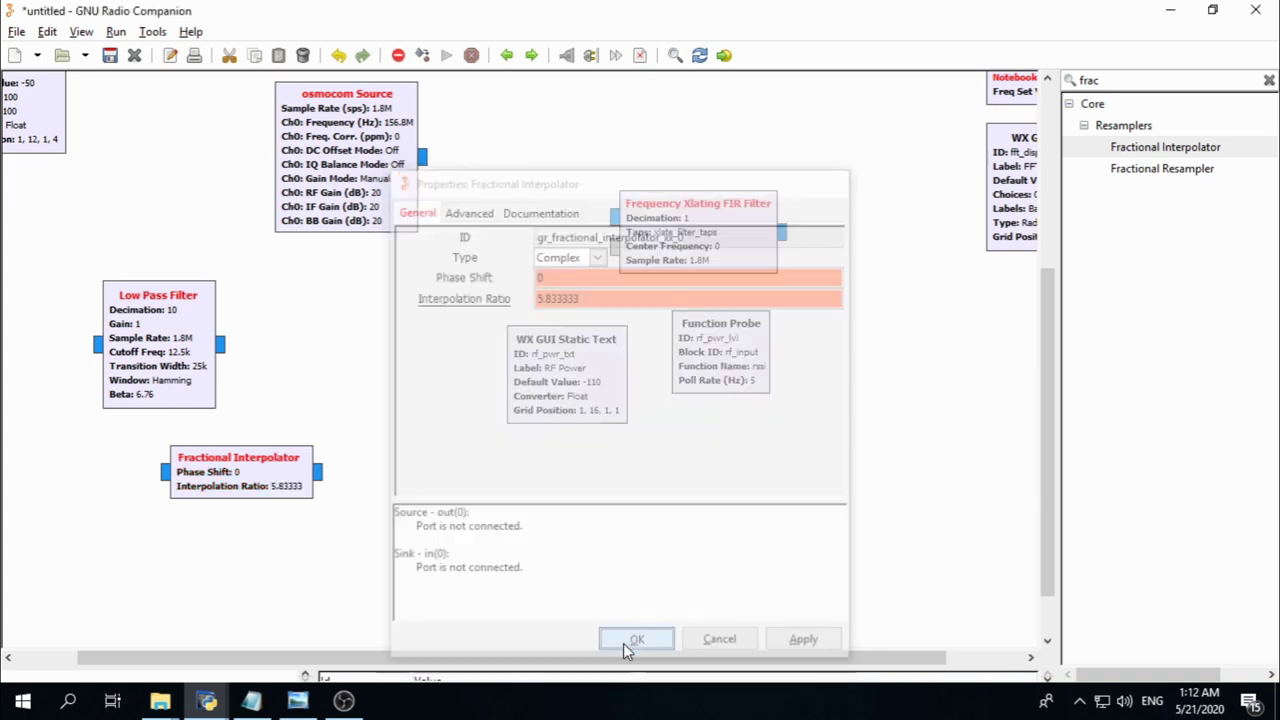
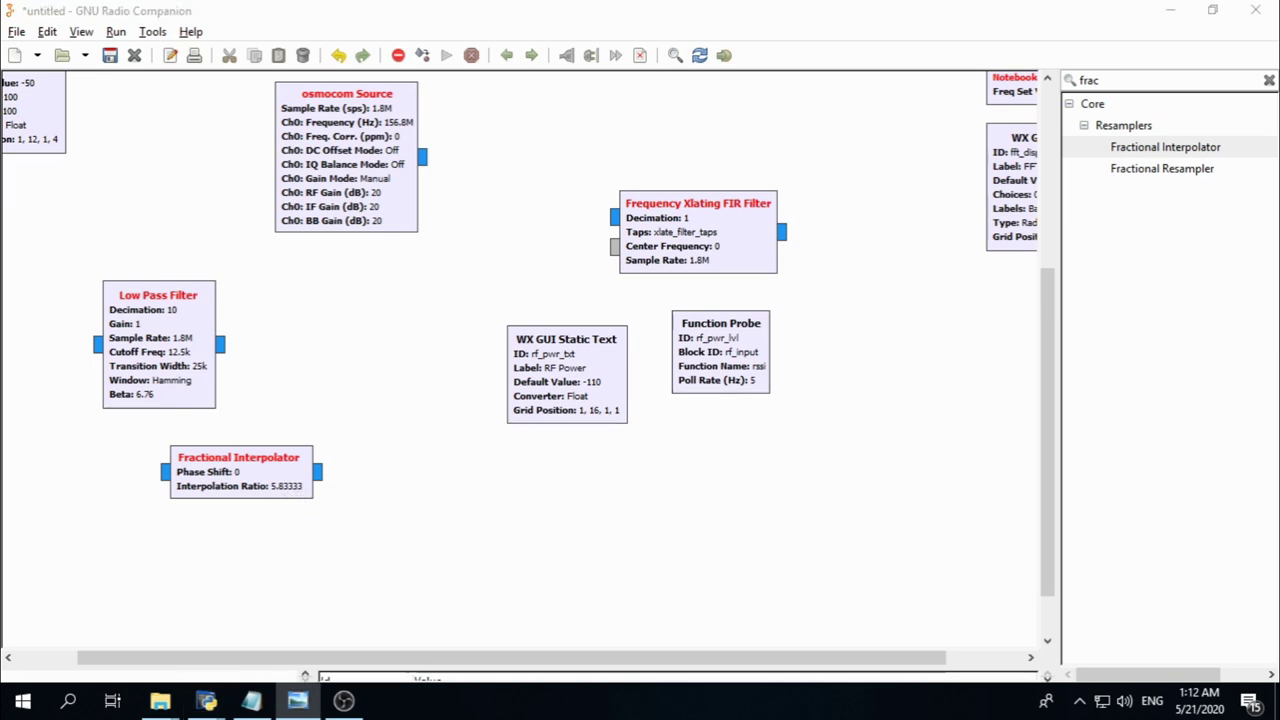
# Find and add a Probe Avg Mag^2 block, and place it below the Fractional Interpolator, roughly aligned with the Low Pass Filter
pyautogui.click(1150, 79)
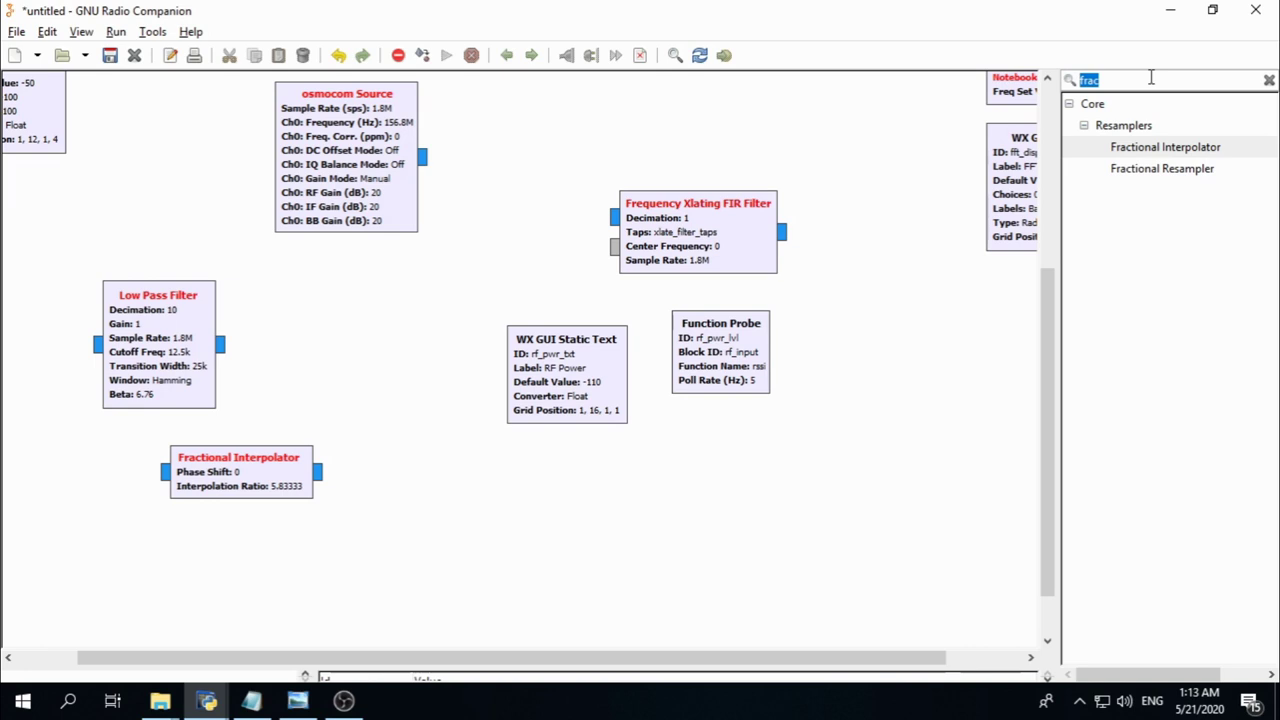
pyautogui.write('pro')
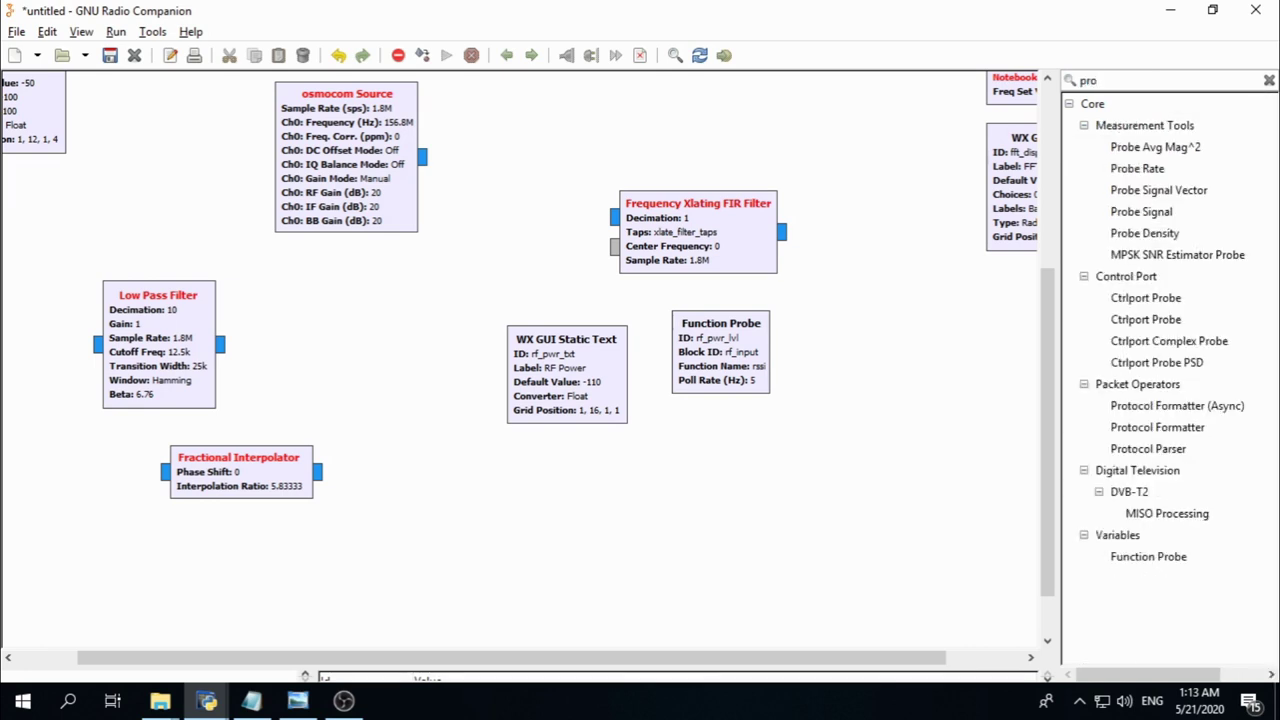
pyautogui.write('be')
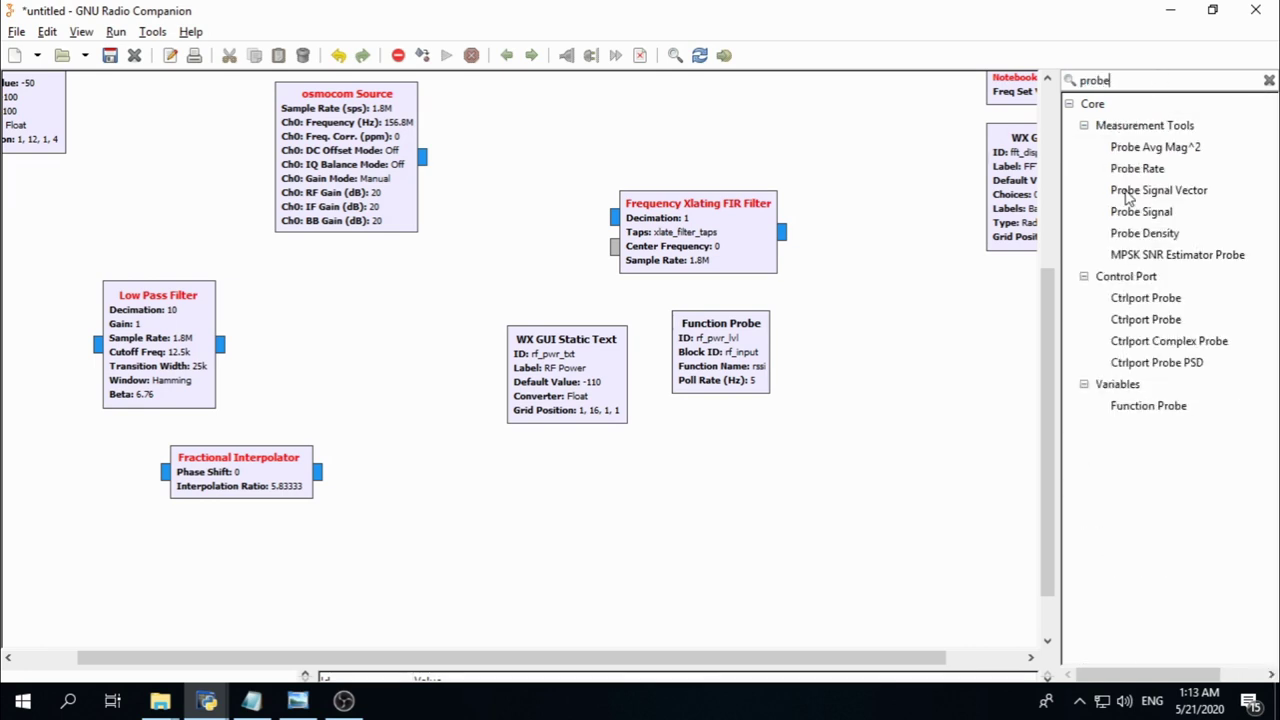
pyautogui.click(1160, 149)
pyautogui.moveTo(1163, 152); pyautogui.dragTo(213, 591)
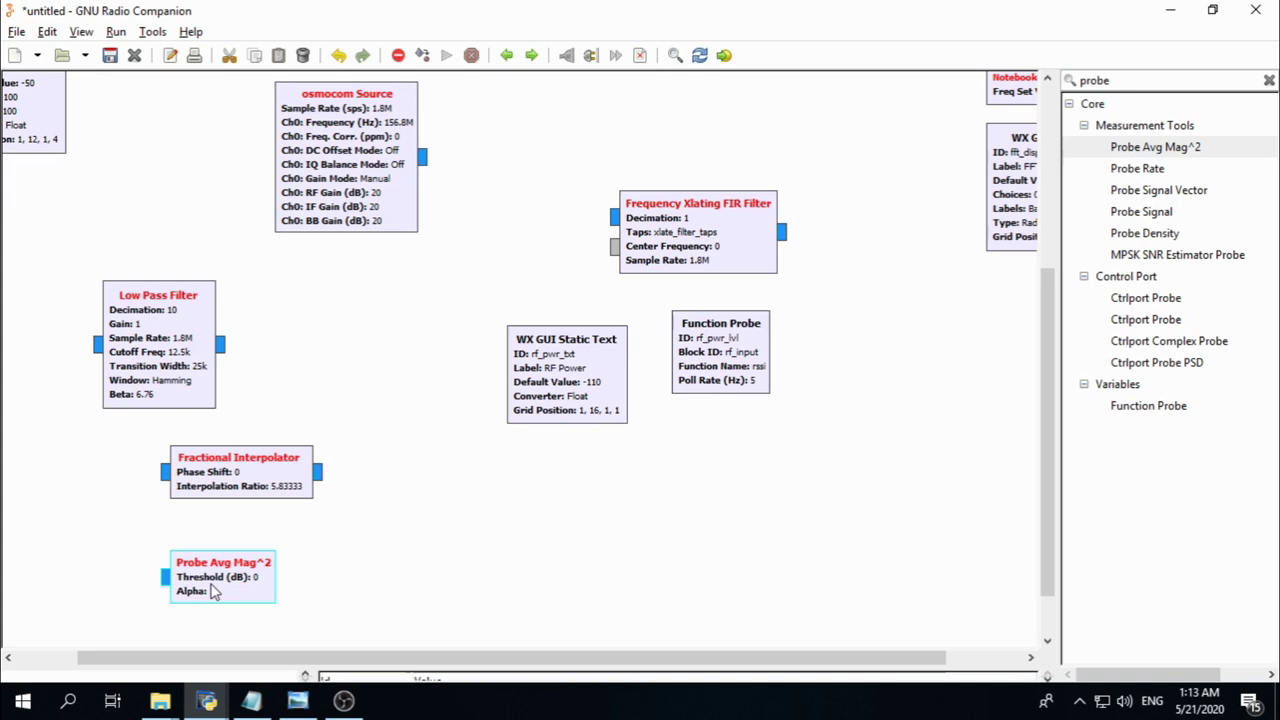
pyautogui.moveTo(213, 591); pyautogui.dragTo(137, 601)
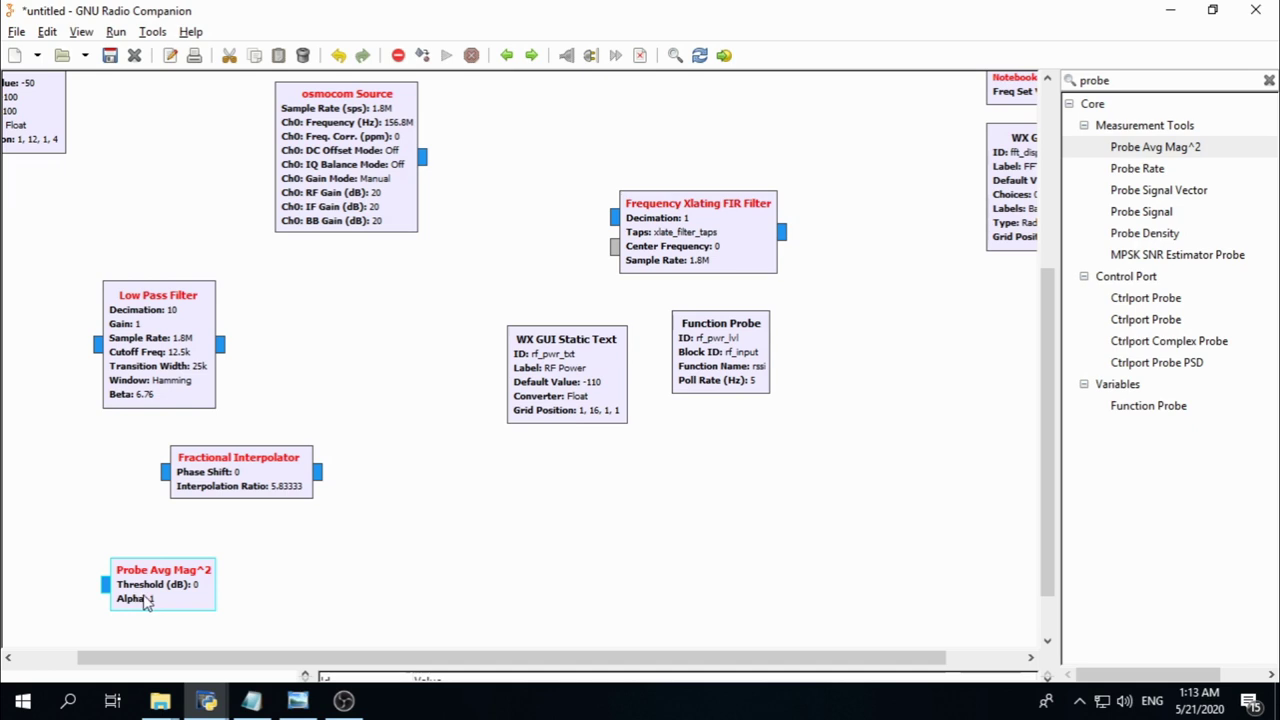
# Open the Probe Avg Mag^2 block's properties and replace its ID with rf_input
pyautogui.doubleClick(160, 596)
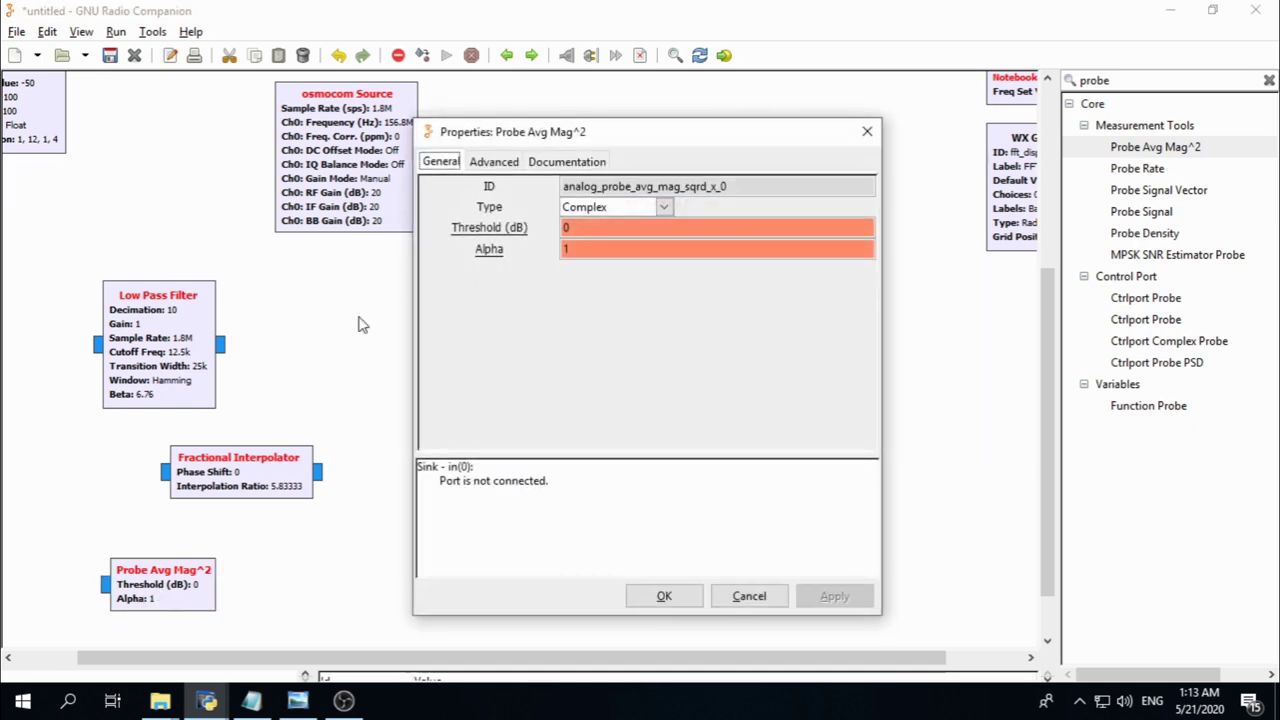
pyautogui.doubleClick(703, 188)
pyautogui.write('sqrt')
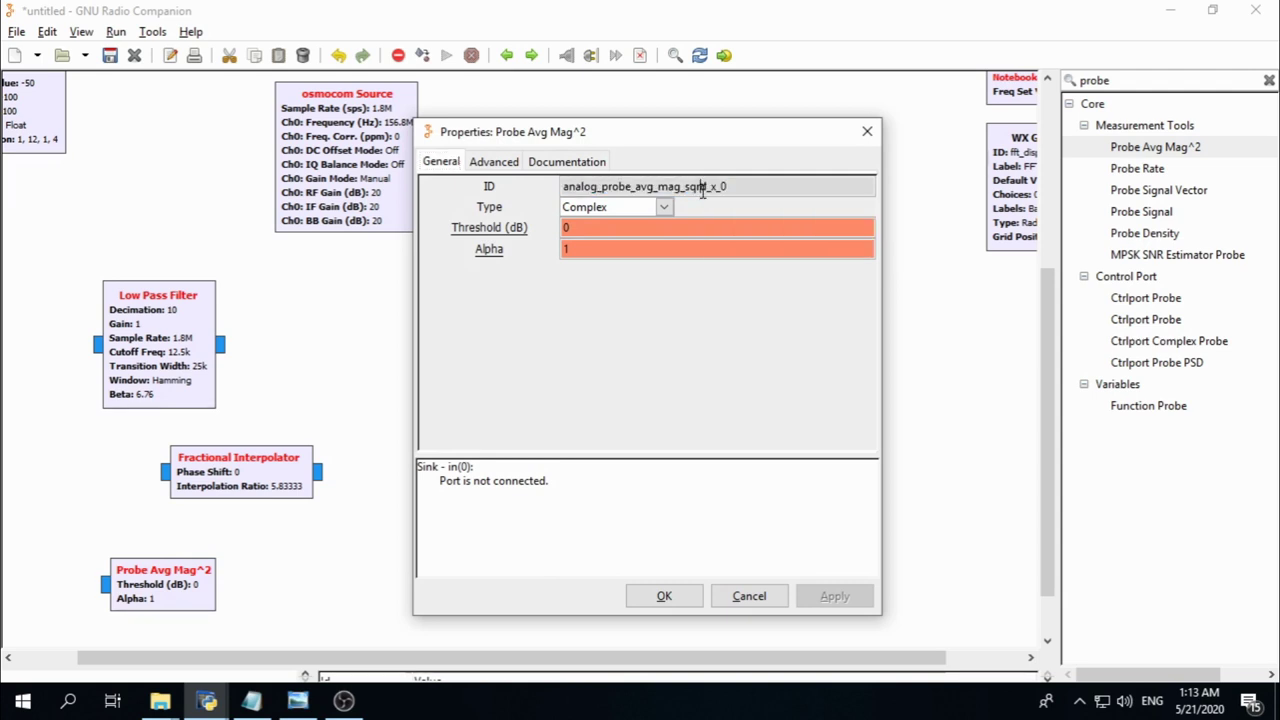
pyautogui.press('BackSpace')
pyautogui.write('f_d')
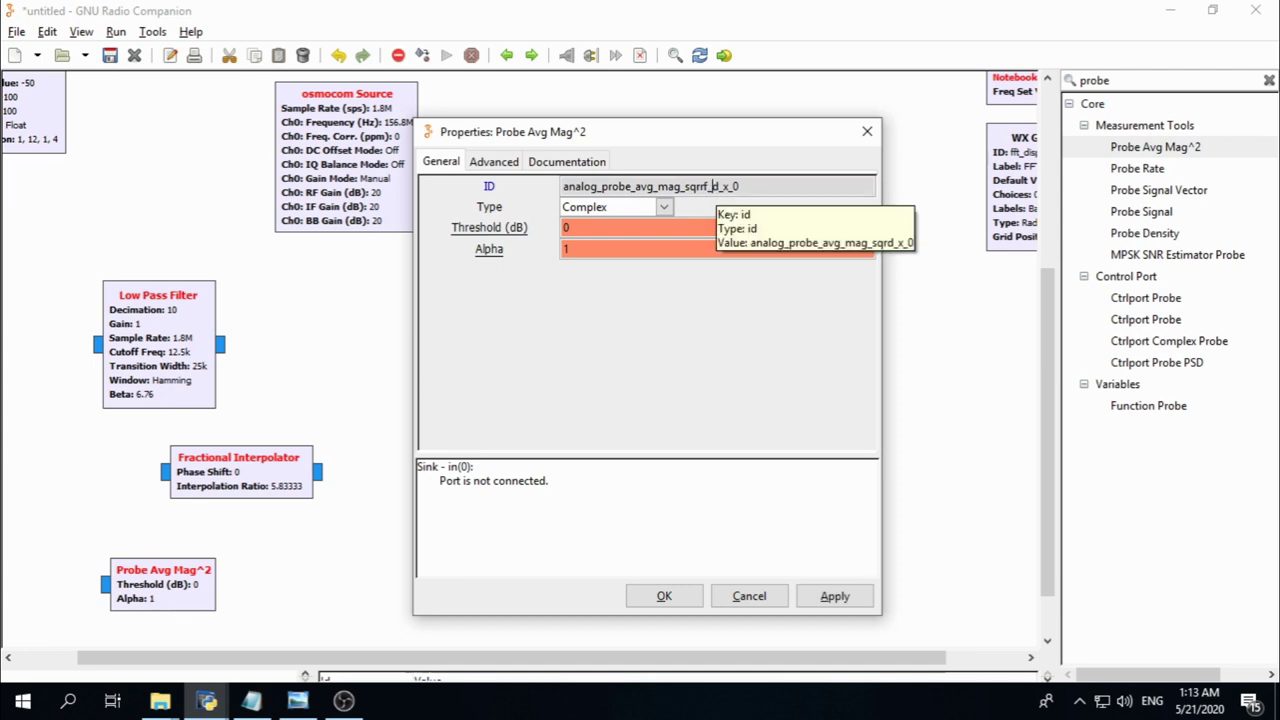
pyautogui.click(766, 189)
pyautogui.hotkey('ctrl', 'a')
pyautogui.press('BackSpace')
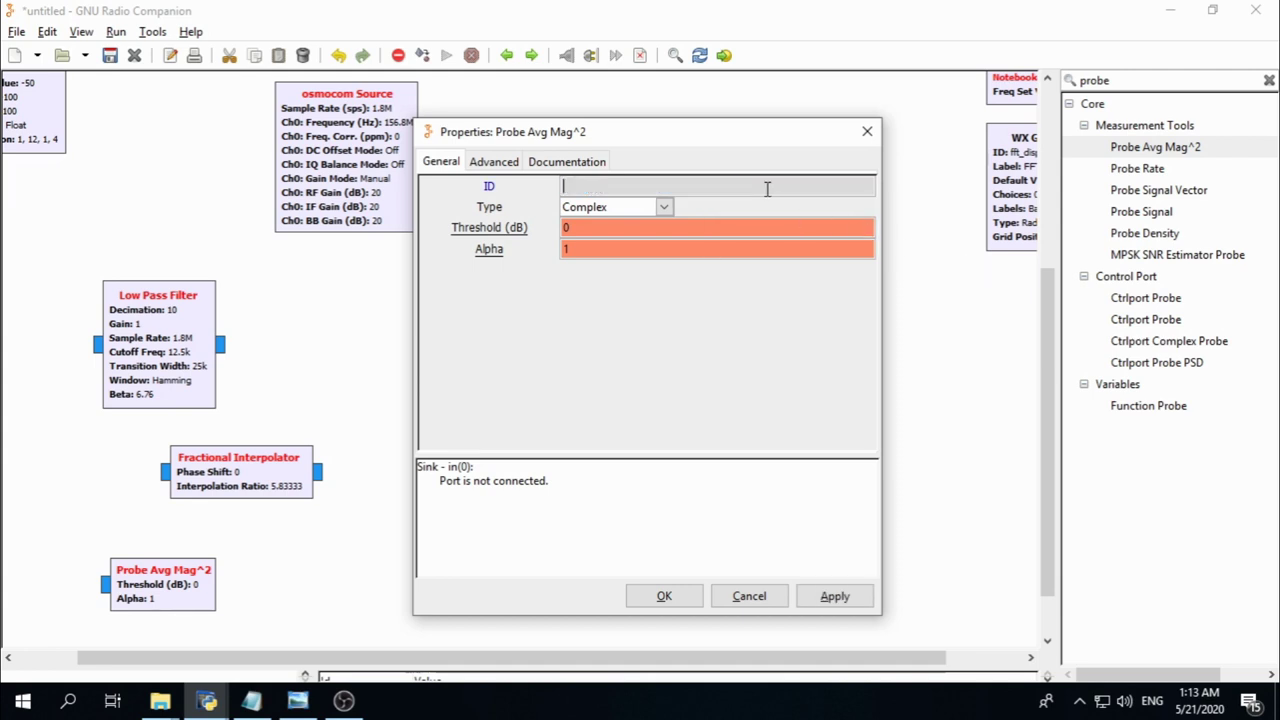
pyautogui.write('r')
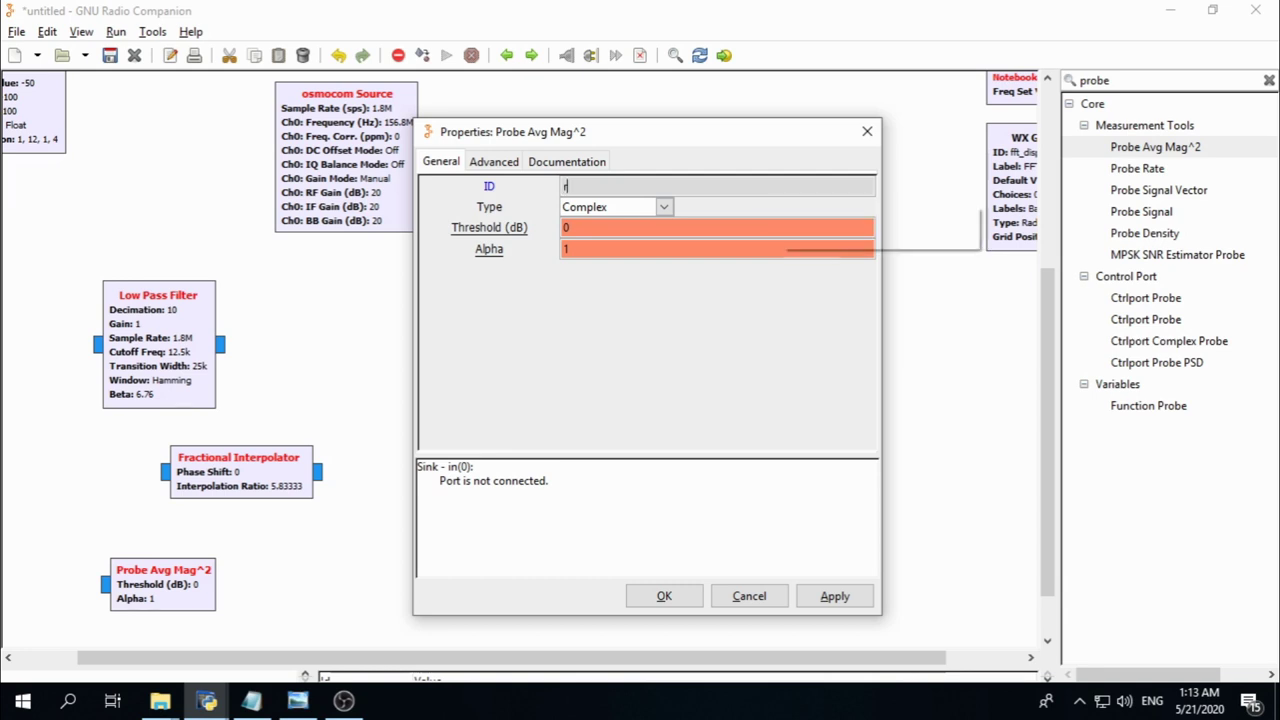
pyautogui.write('f_input')
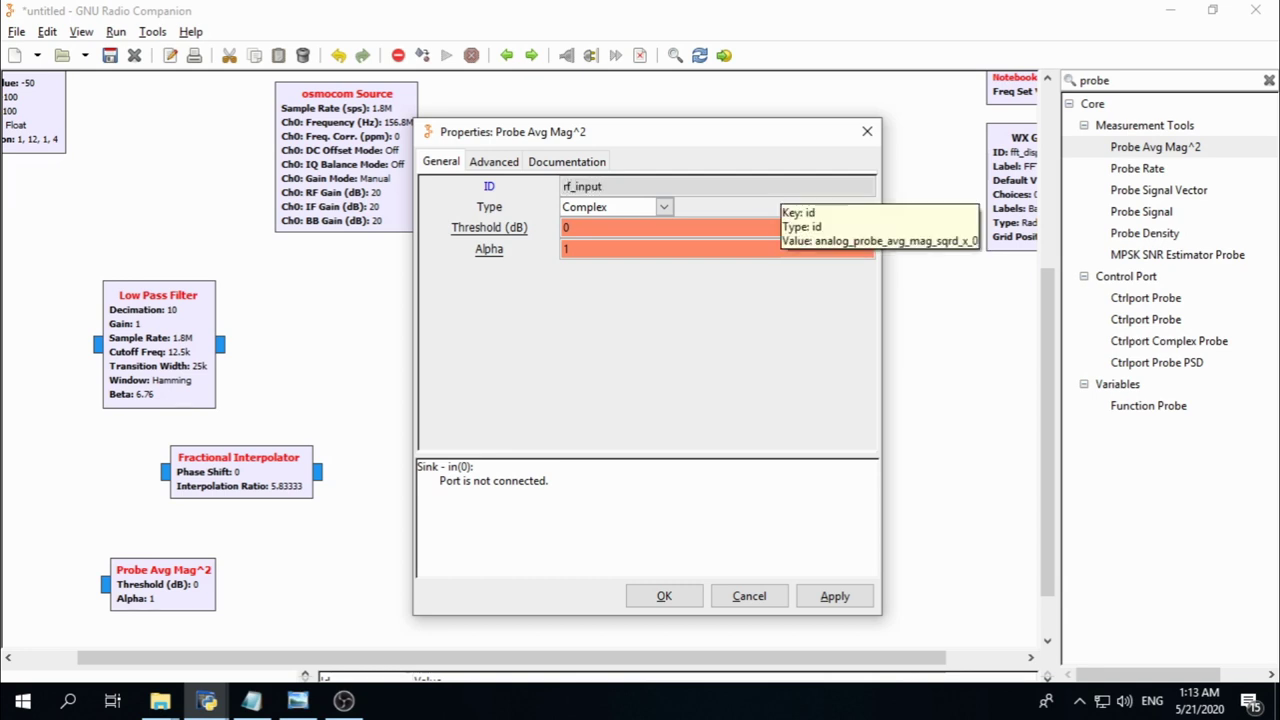
# Set the probe's threshold to -20 dB and its alpha to 1.0/(s_rate/2), and accept the properties
pyautogui.doubleClick(602, 228)
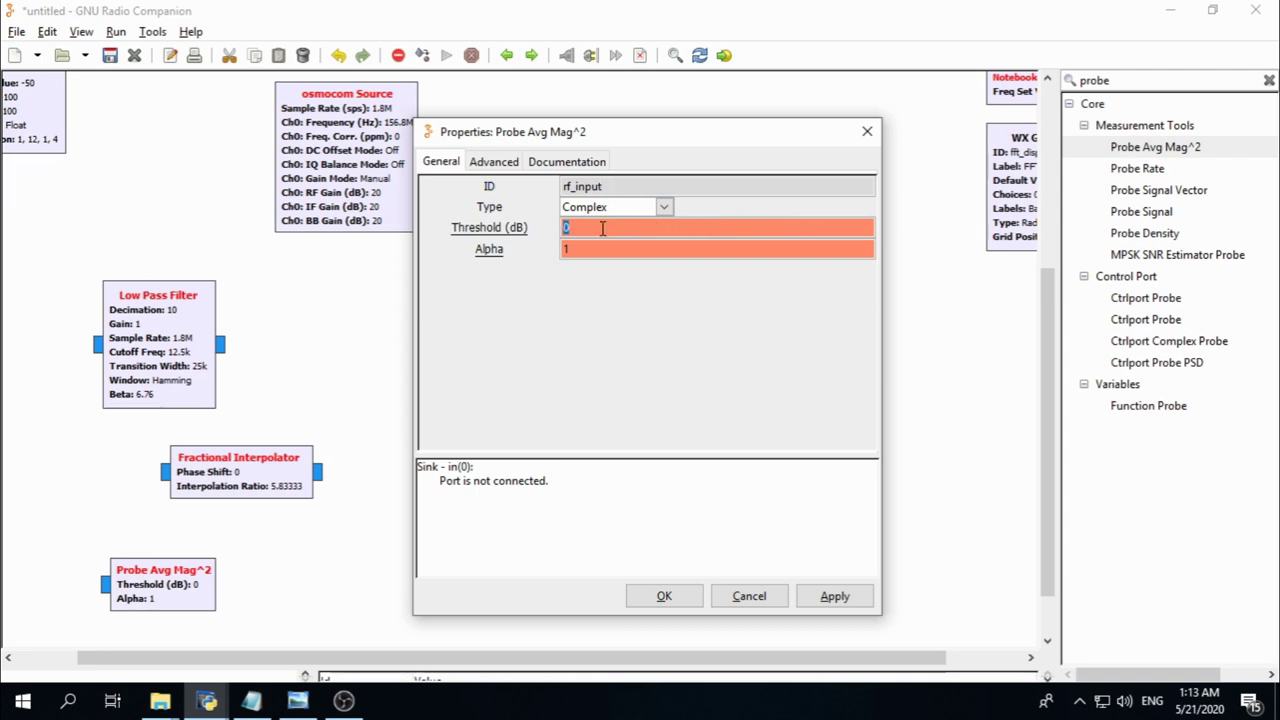
pyautogui.write('-20')
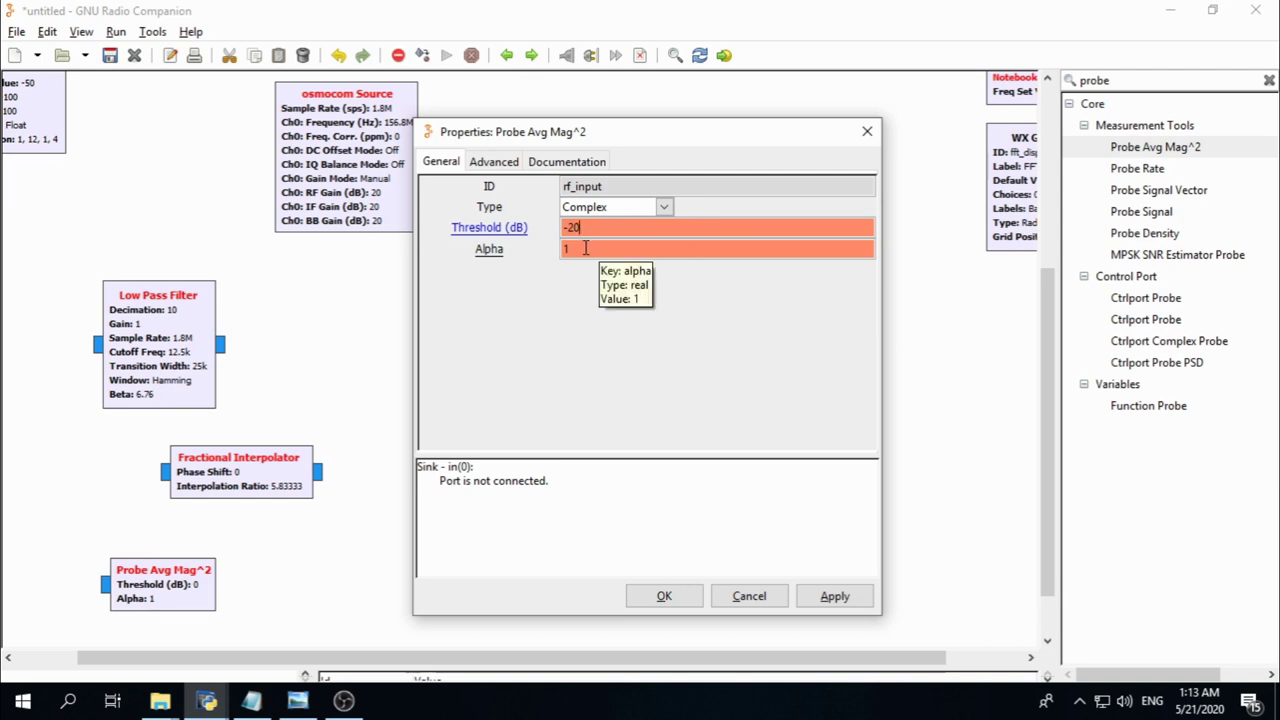
pyautogui.doubleClick(585, 248)
pyautogui.write('1.0/(s_rate')
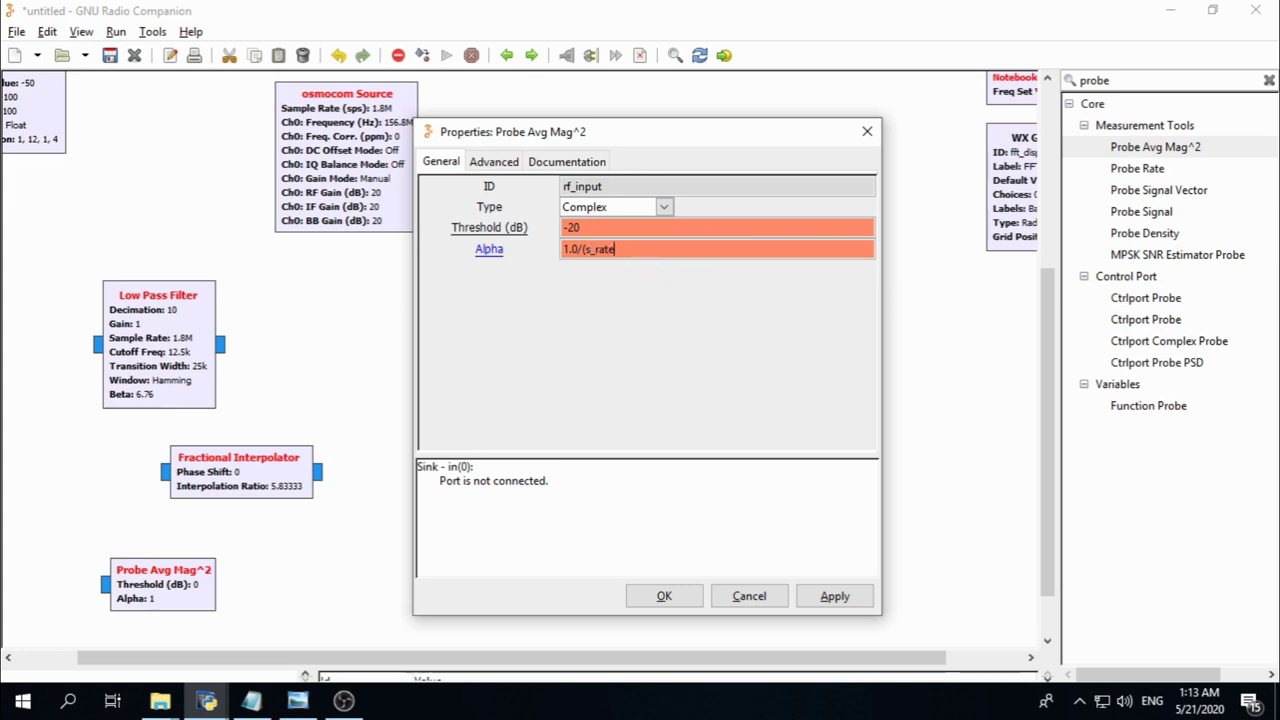
pyautogui.write('/')
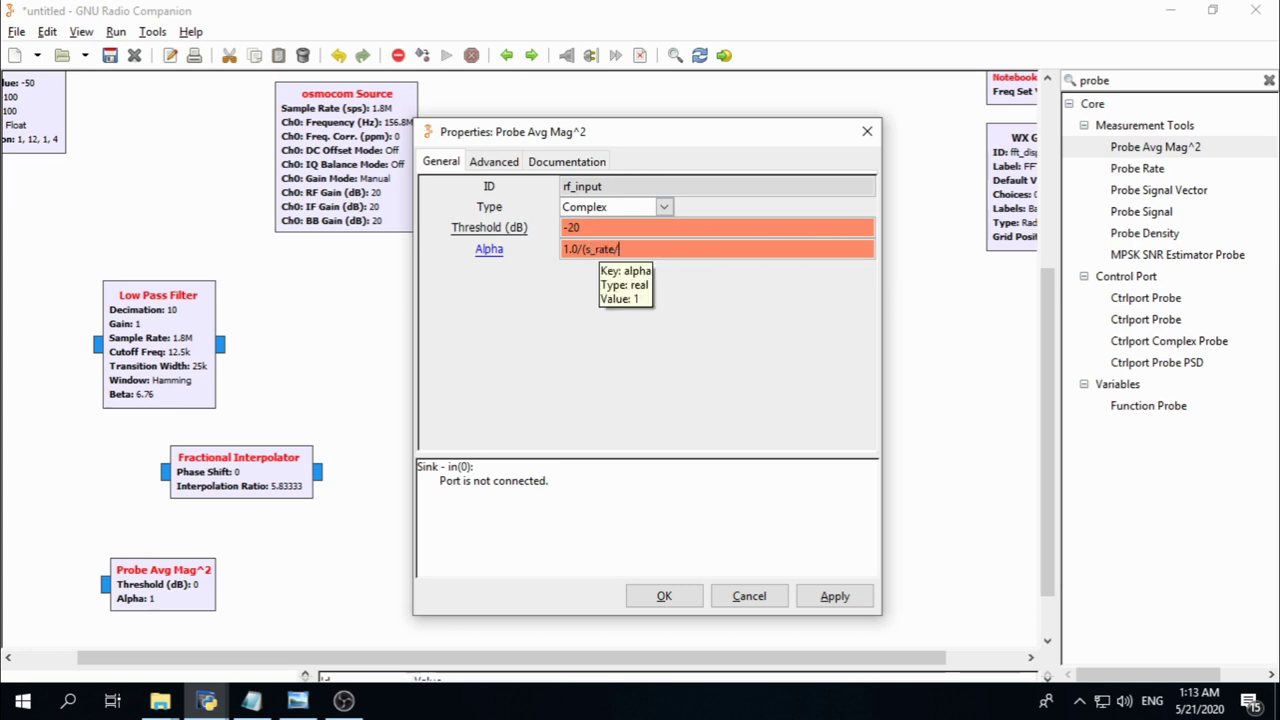
pyautogui.write('2)')
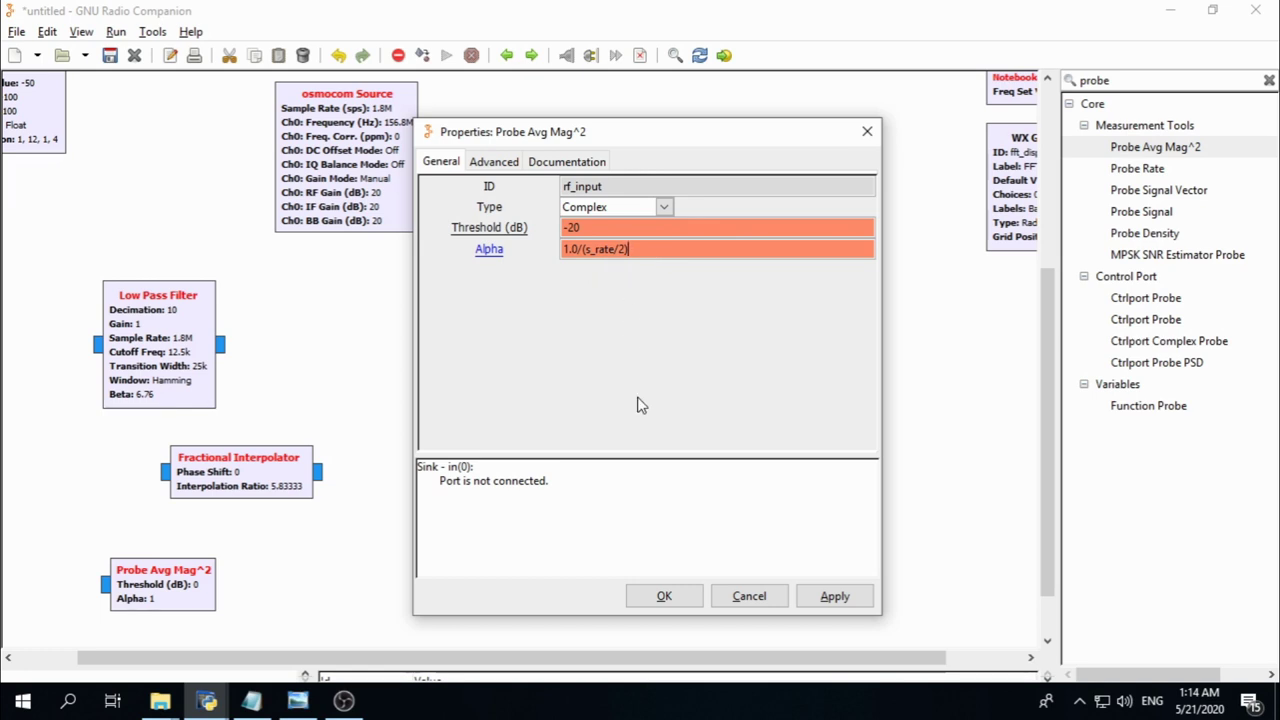
pyautogui.moveTo(645, 249); pyautogui.dragTo(475, 277)
pyautogui.click(634, 596)
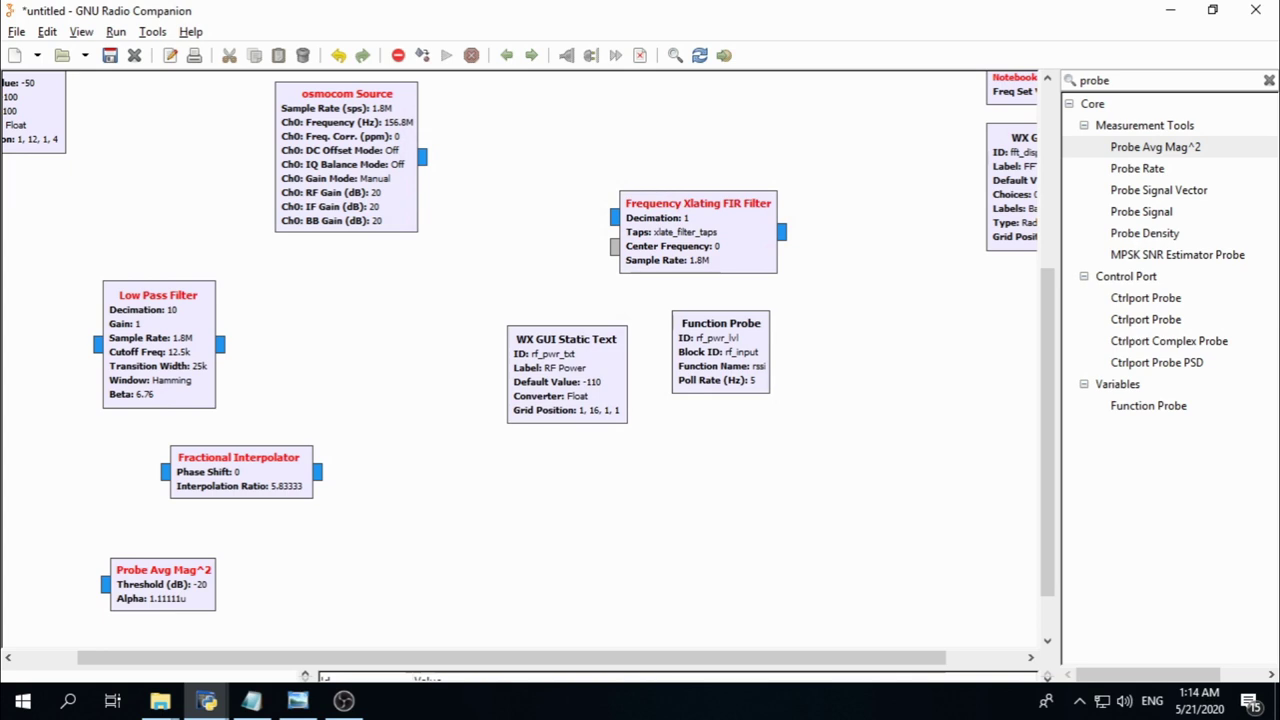
# Find and add a Power Squelch block, and place it beside the Probe Avg Mag^2 block, below the Fractional Interpolator
pyautogui.hotkey('alt', 'Tab')
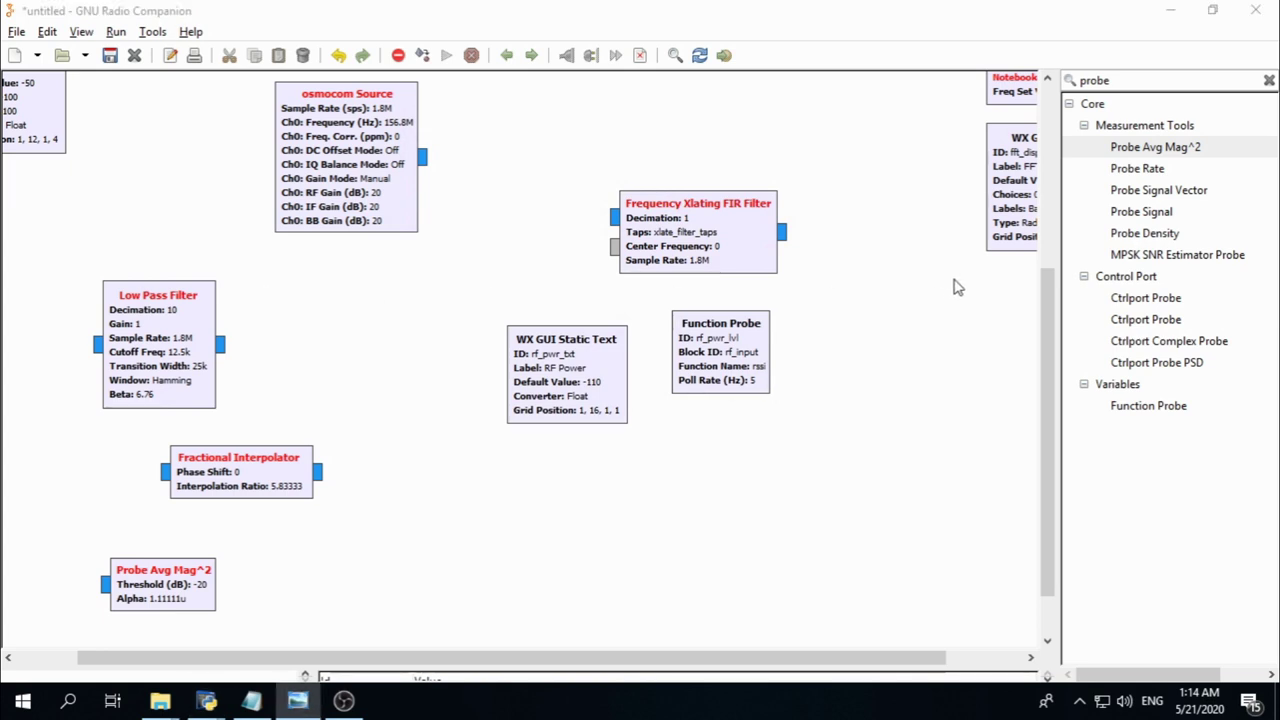
pyautogui.doubleClick(1115, 81)
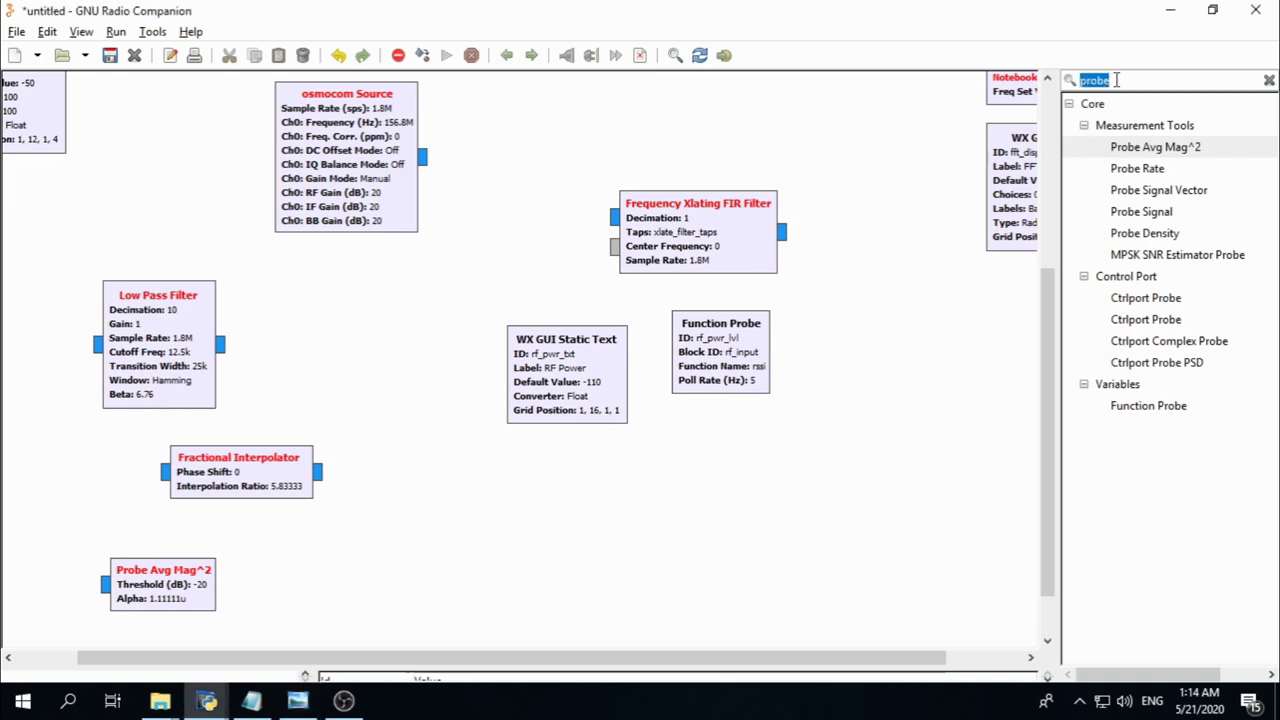
pyautogui.write('power')
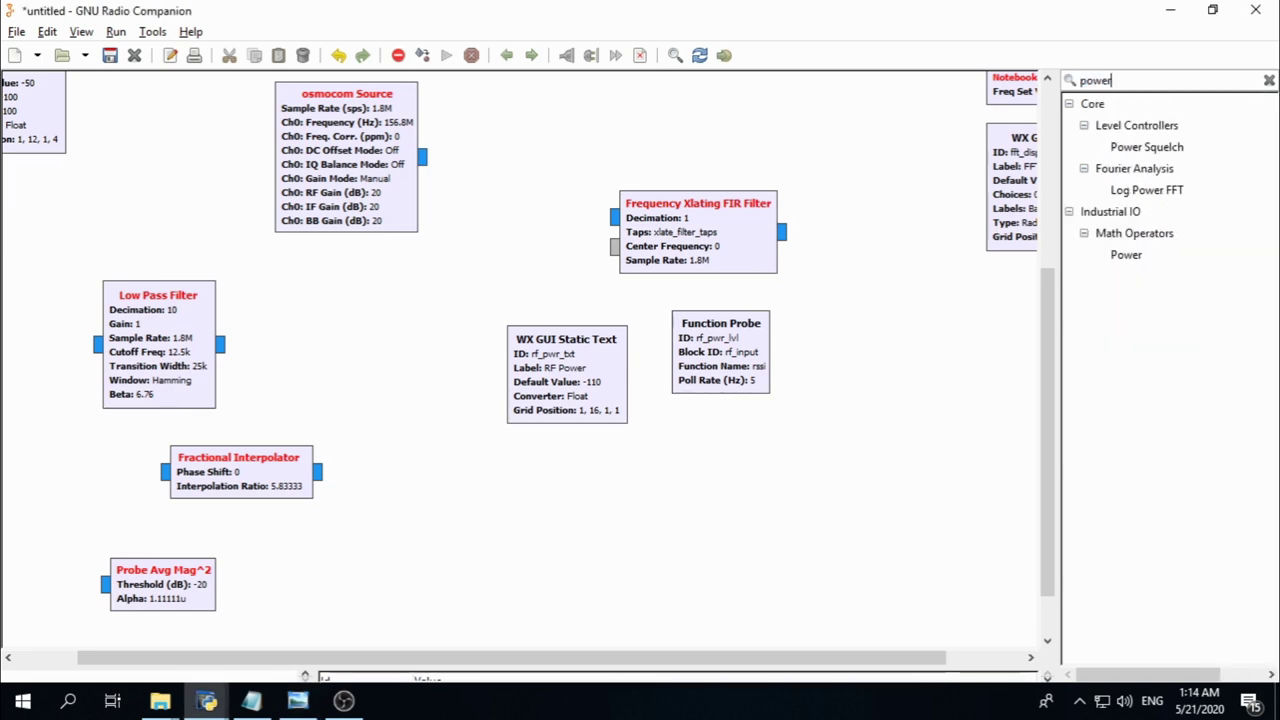
pyautogui.doubleClick(1180, 147)
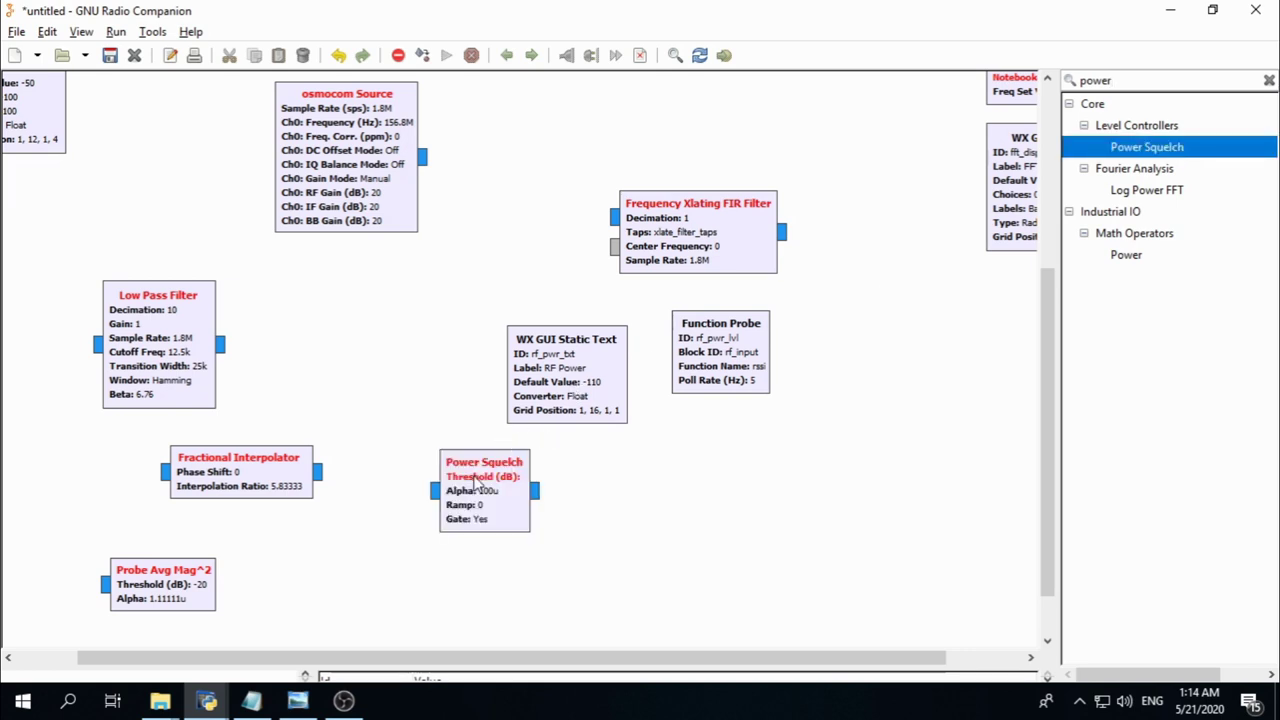
pyautogui.moveTo(474, 505); pyautogui.dragTo(356, 560)
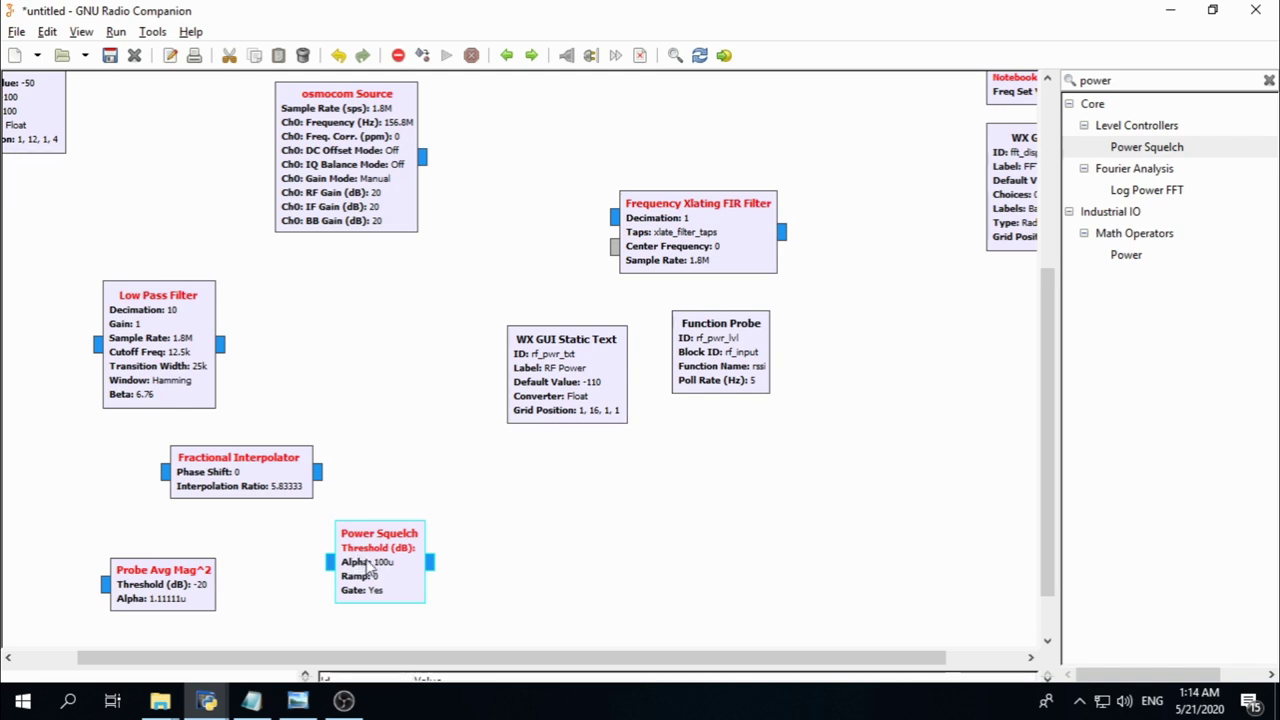
# Open the Power Squelch block's properties and change its ID to gr_pwr_squelch_xx_0
pyautogui.doubleClick(372, 567)
pyautogui.moveTo(576, 134); pyautogui.dragTo(620, 160)
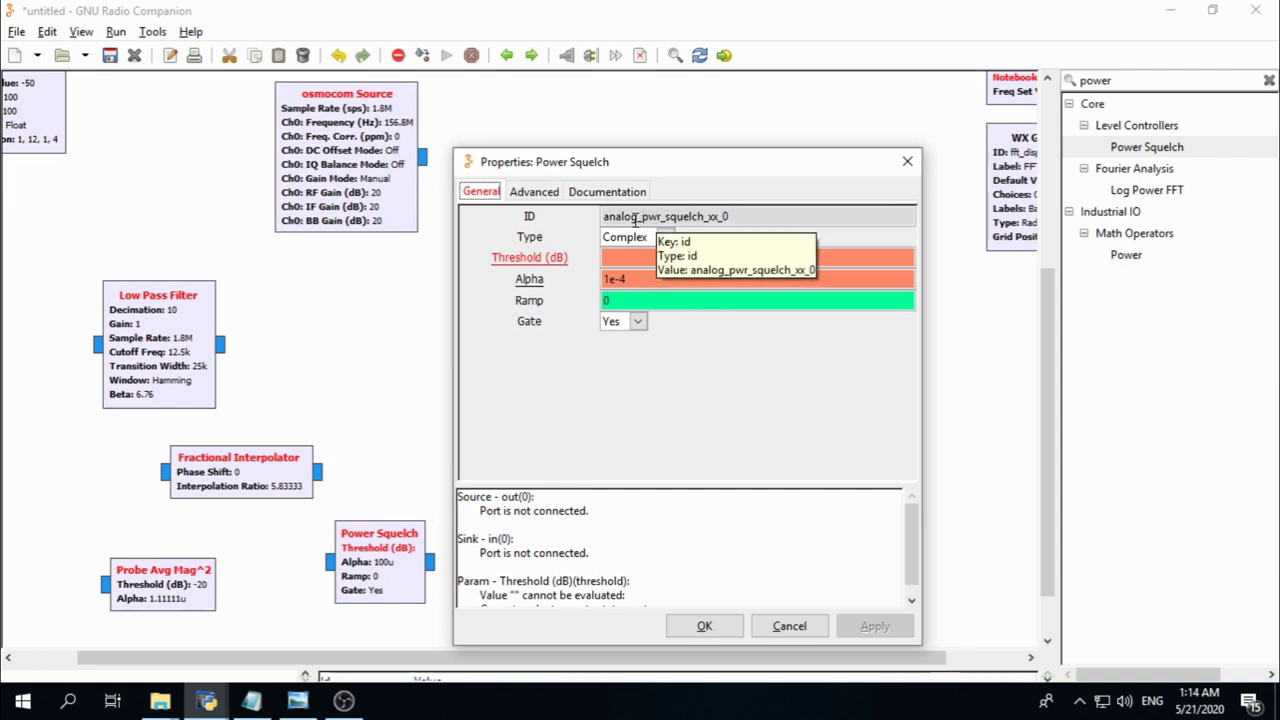
pyautogui.moveTo(636, 218)
pyautogui.mouseDown()
pyautogui.moveTo(603, 217)
pyautogui.moveTo(639, 218)
pyautogui.mouseUp()
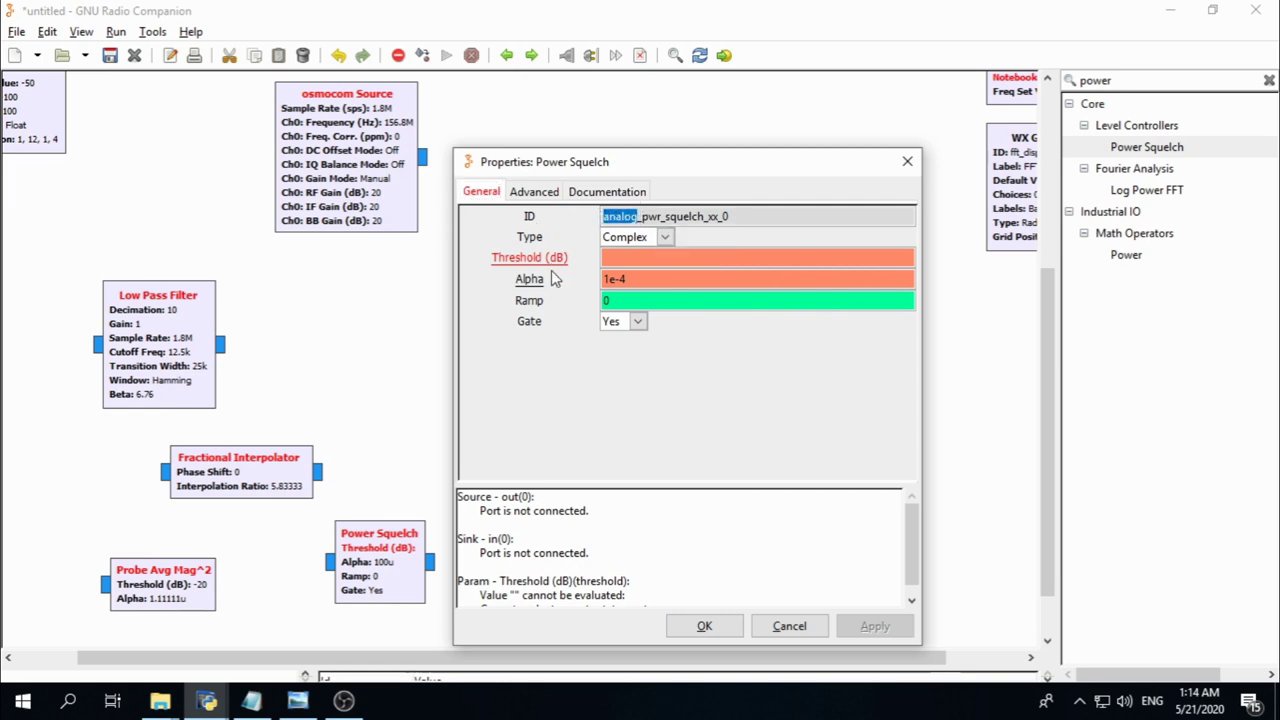
pyautogui.write('gr')
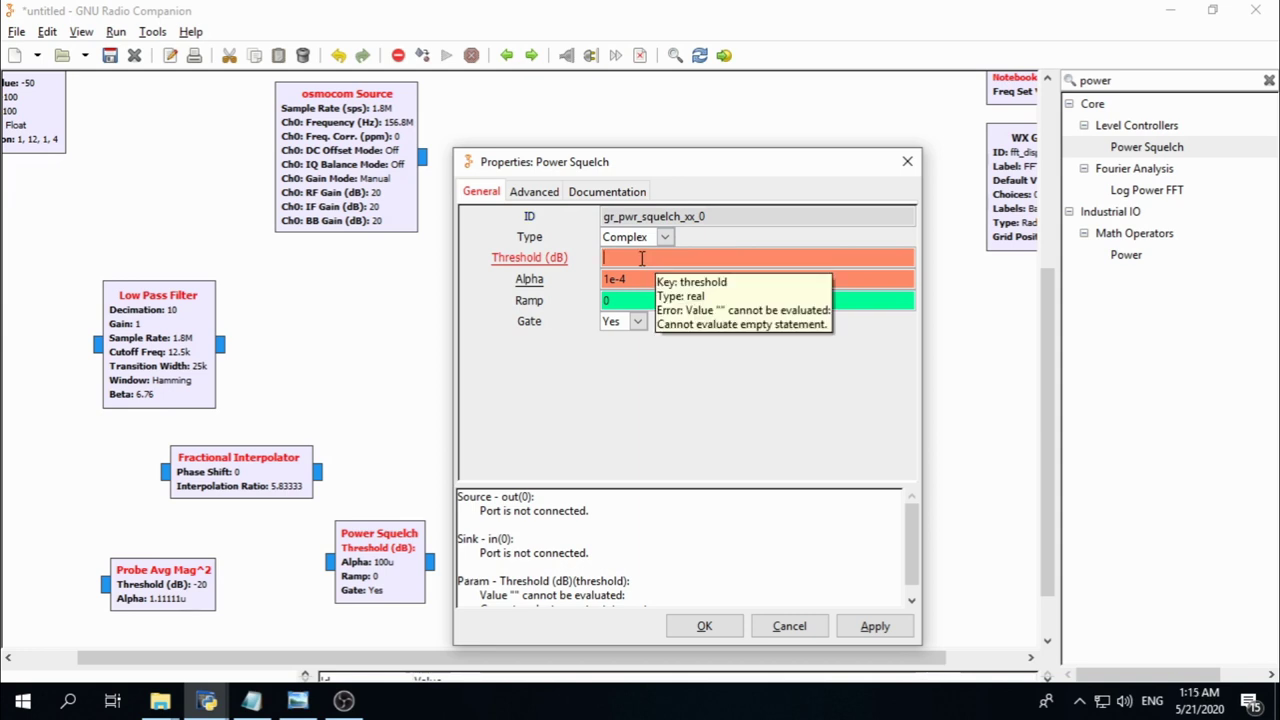
# Set the Power Squelch threshold to sql_lev, alpha to 1 and ramp to 1, and accept the properties
pyautogui.write('sql_lev')
pyautogui.doubleClick(636, 280)
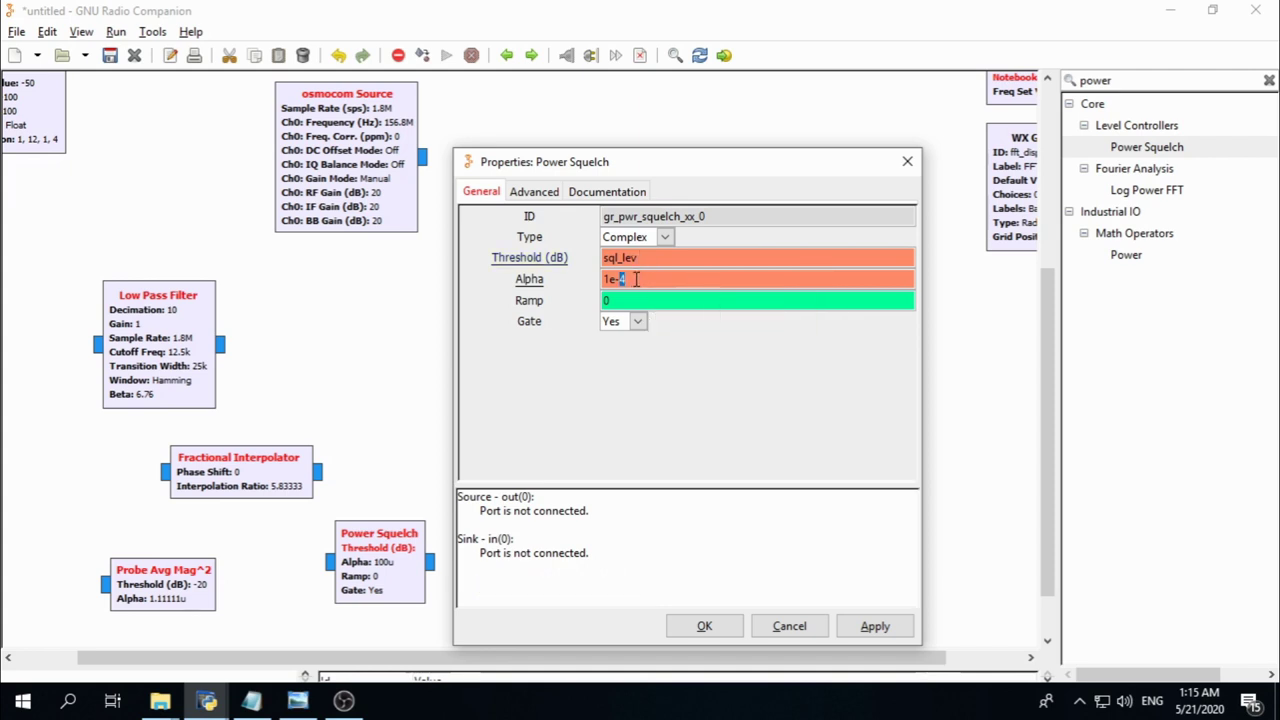
pyautogui.tripleClick(636, 280)
pyautogui.press('BackSpace')
pyautogui.write('1')
pyautogui.press('Tab')
pyautogui.write('1')
pyautogui.click(697, 625)
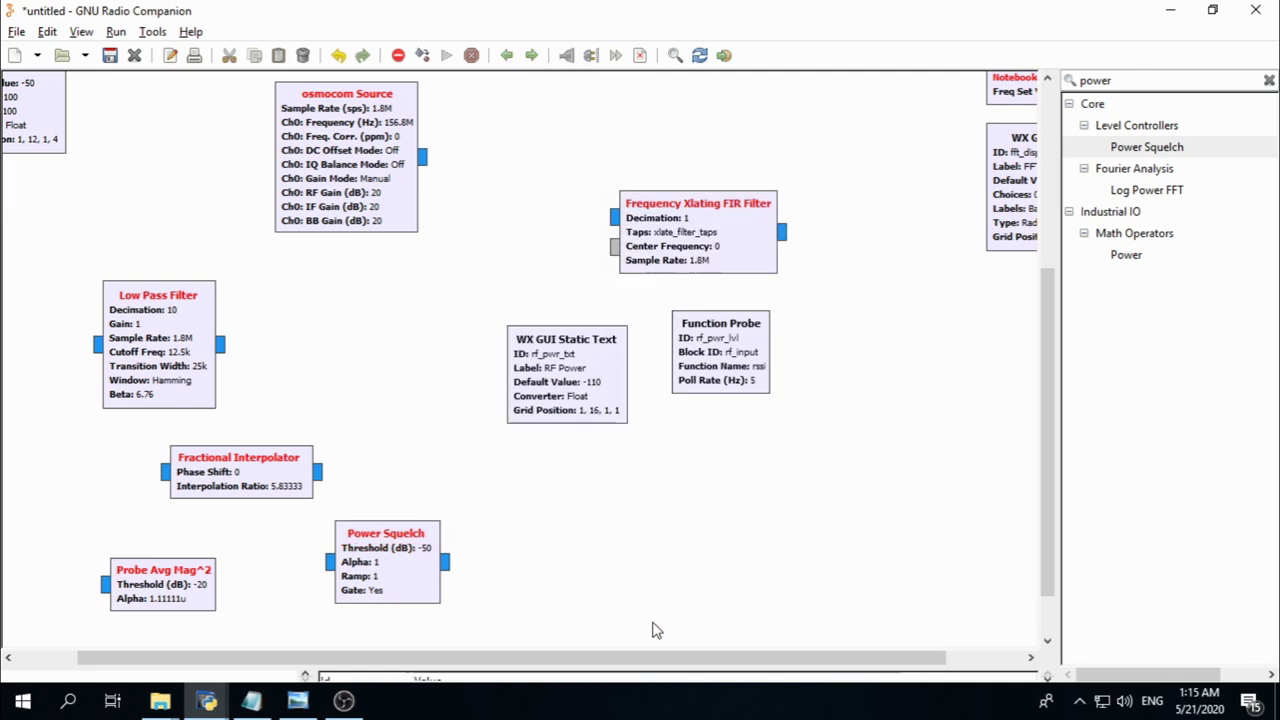
# Find and add an NBFM Receive block, and place it beside the Power Squelch block, level with it and below the WX GUI Static Text
pyautogui.scroll(-1, 1048, 440)
pyautogui.scroll(-2, 1050, 448)
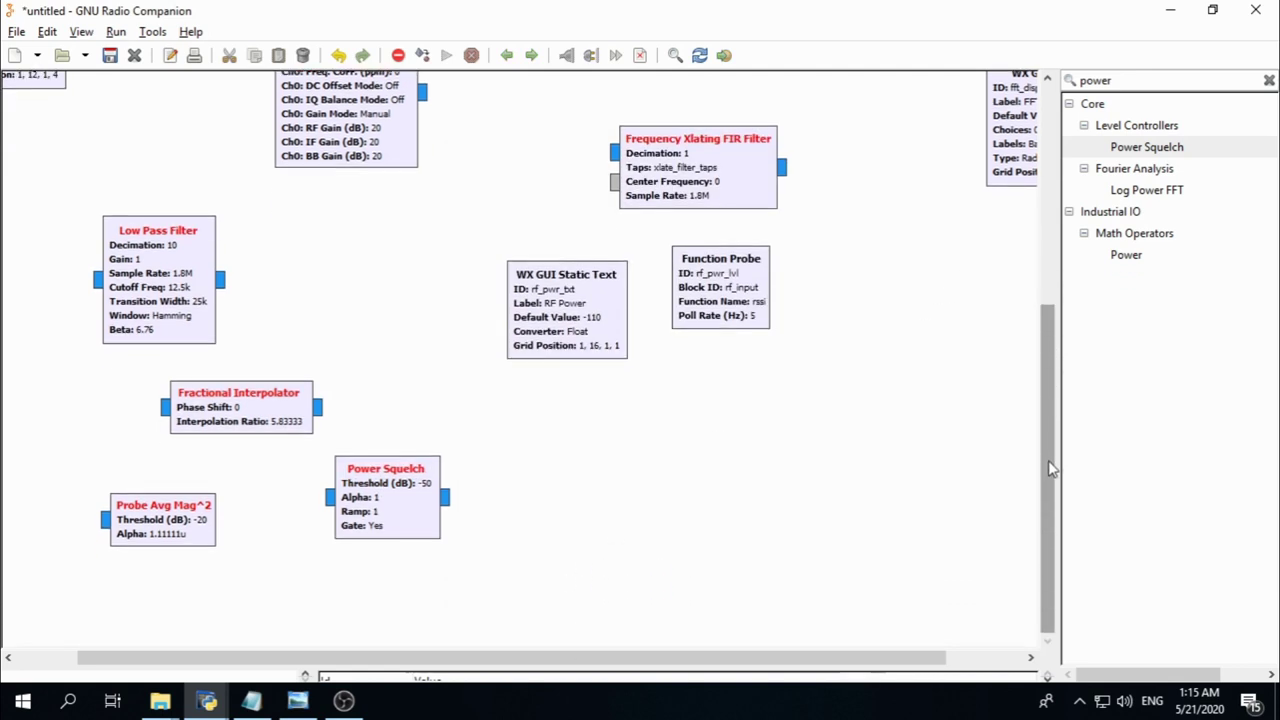
pyautogui.hotkey('alt', 'Tab')
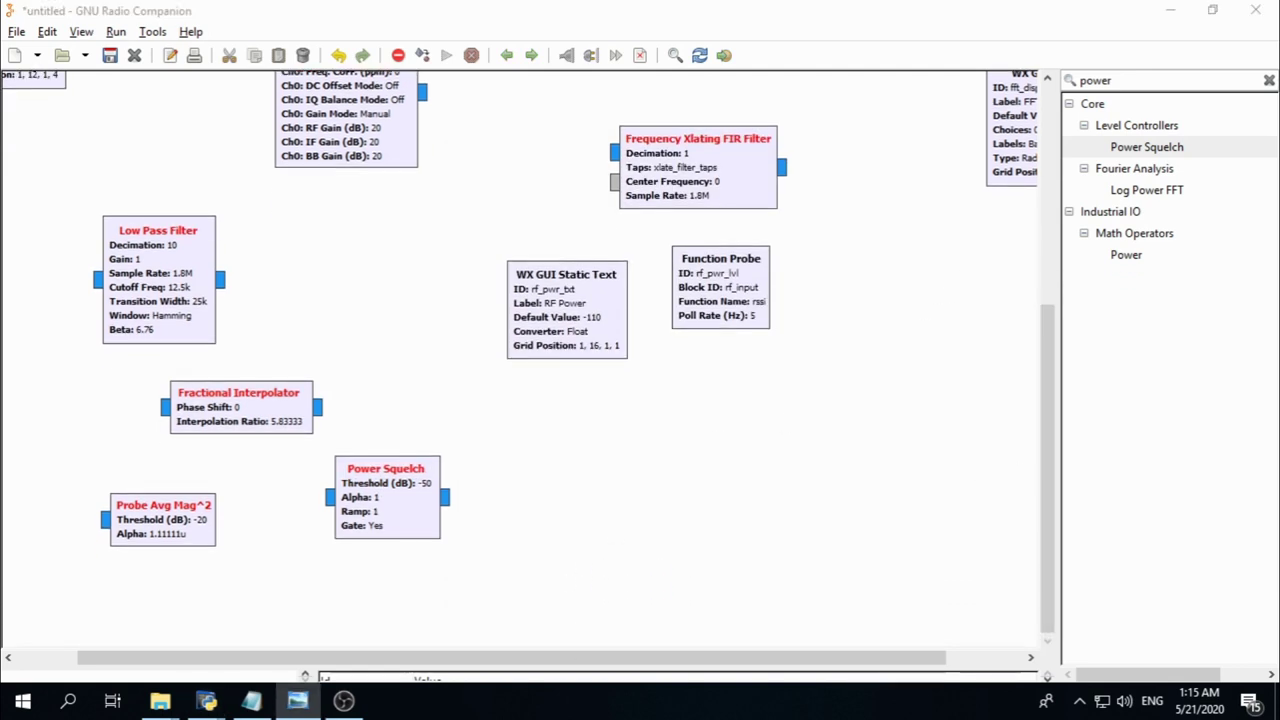
pyautogui.click(1163, 79)
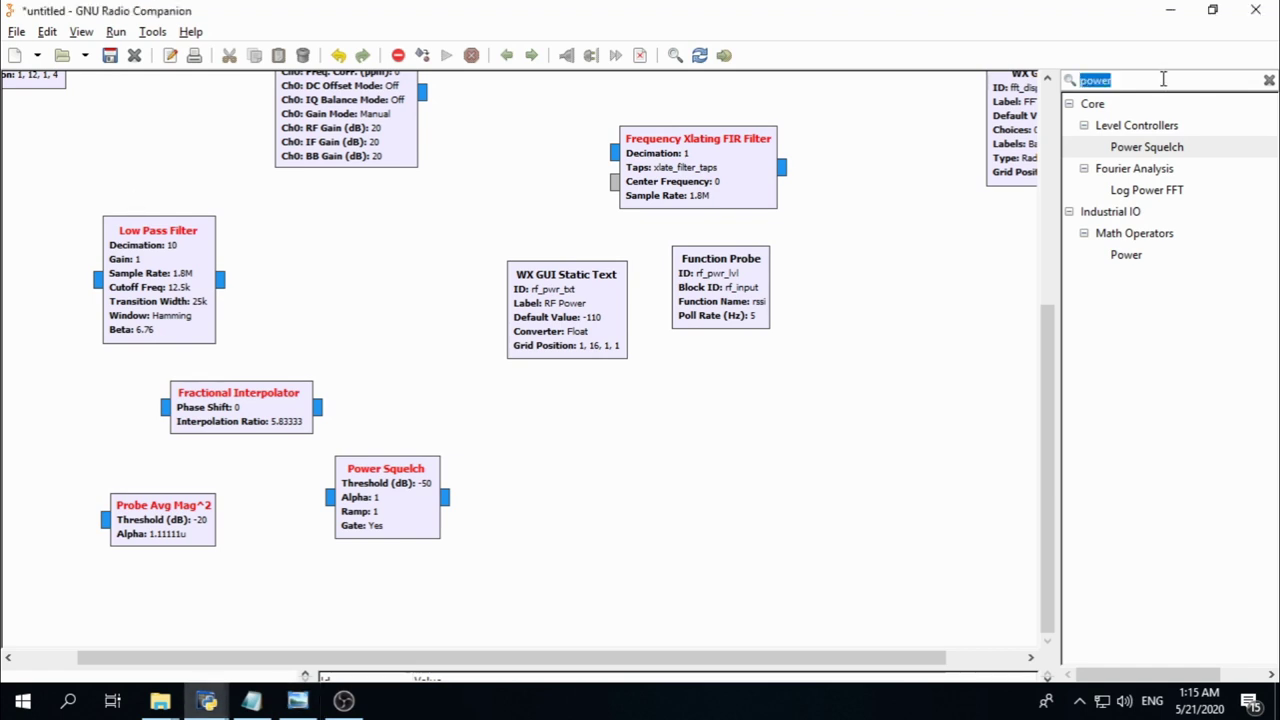
pyautogui.write('nbfm')
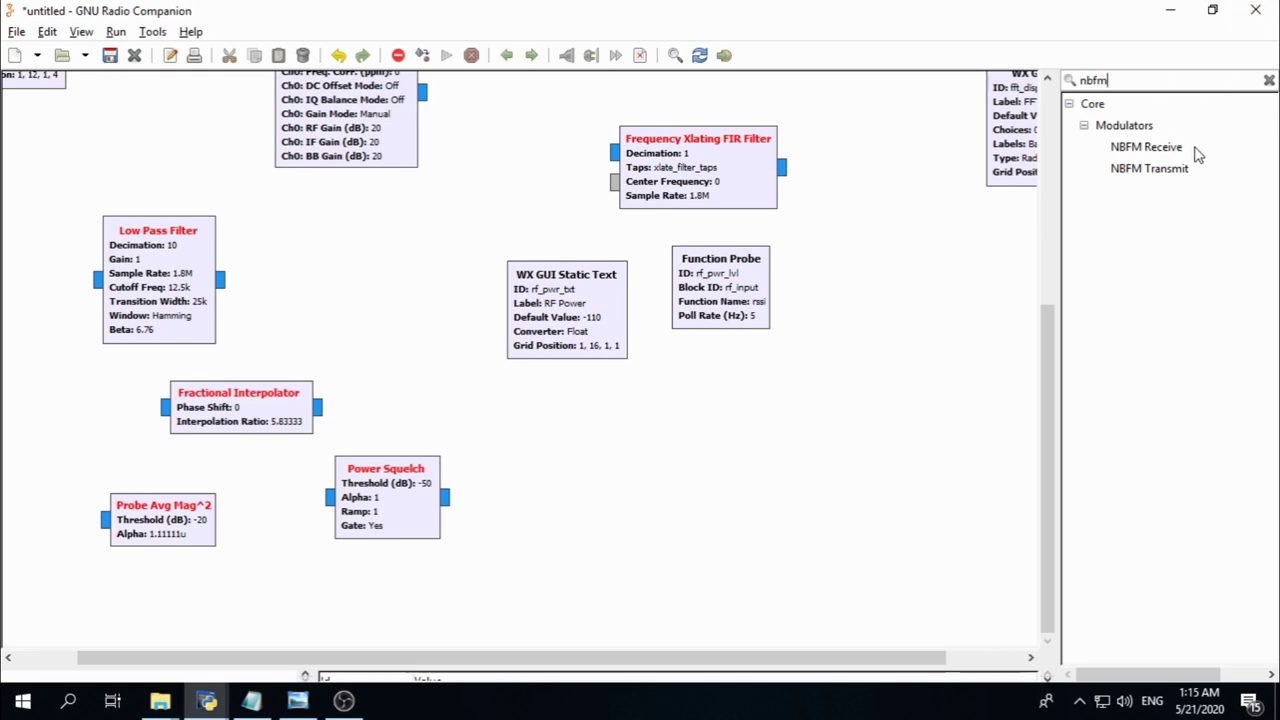
pyautogui.moveTo(1195, 150); pyautogui.dragTo(522, 497)
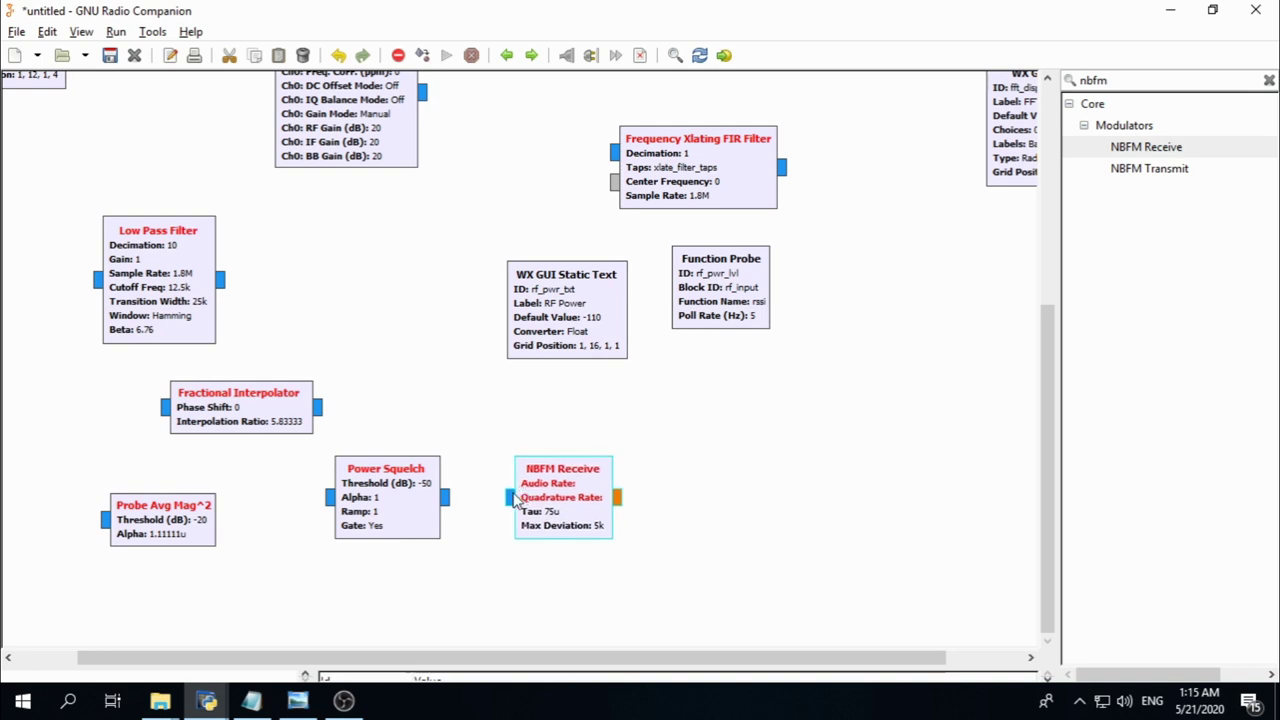
# Open the NBFM Receive block's properties and replace its ID with nbfm_normal
pyautogui.doubleClick(549, 505)
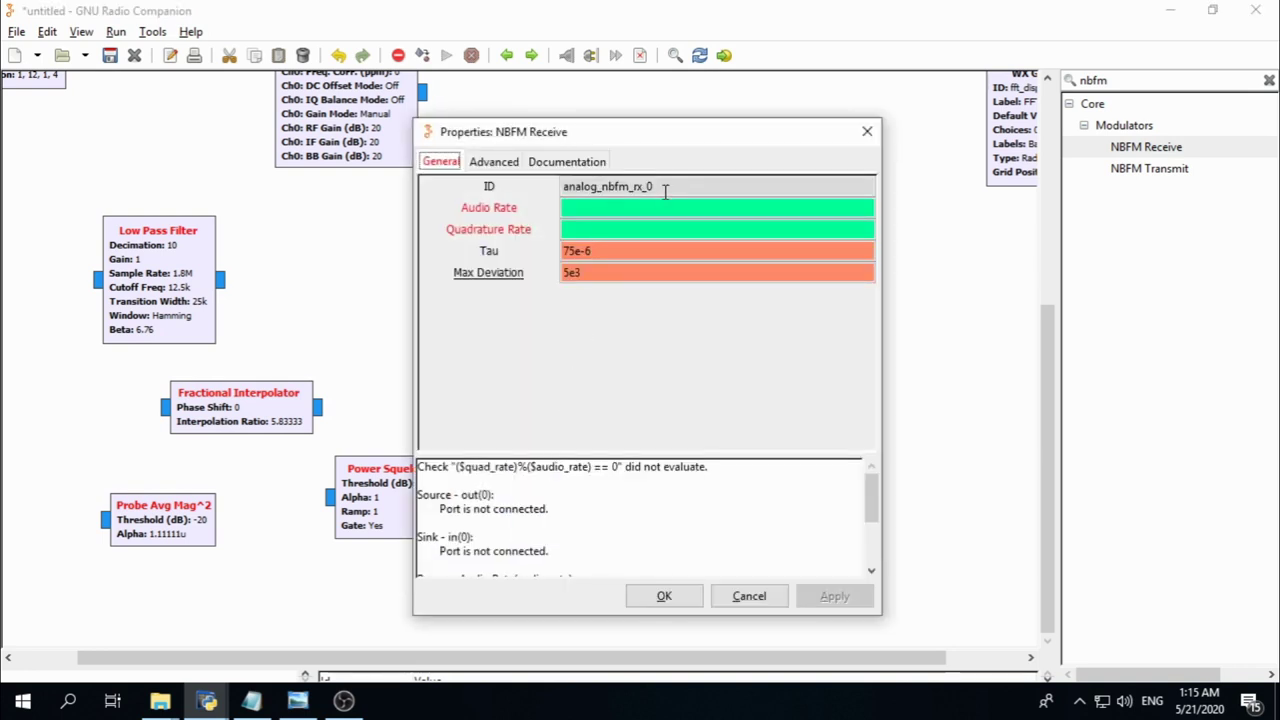
pyautogui.moveTo(658, 186); pyautogui.dragTo(539, 185)
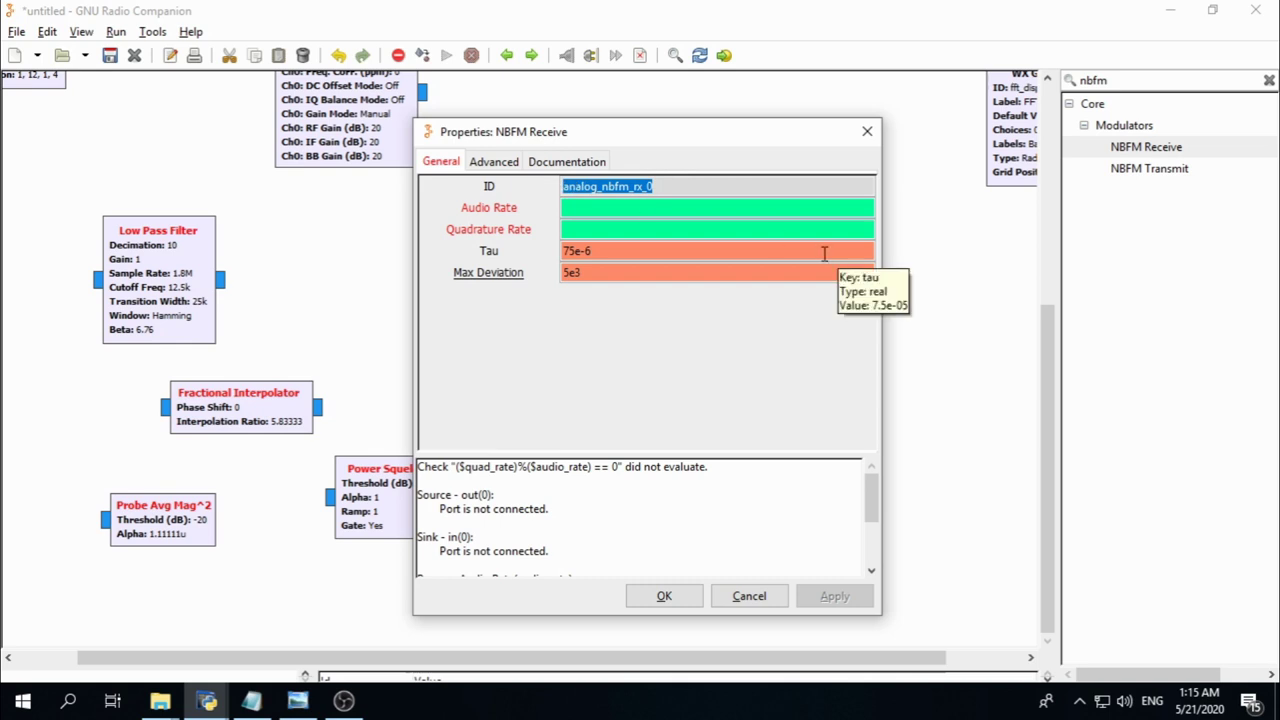
pyautogui.write('nbfm')
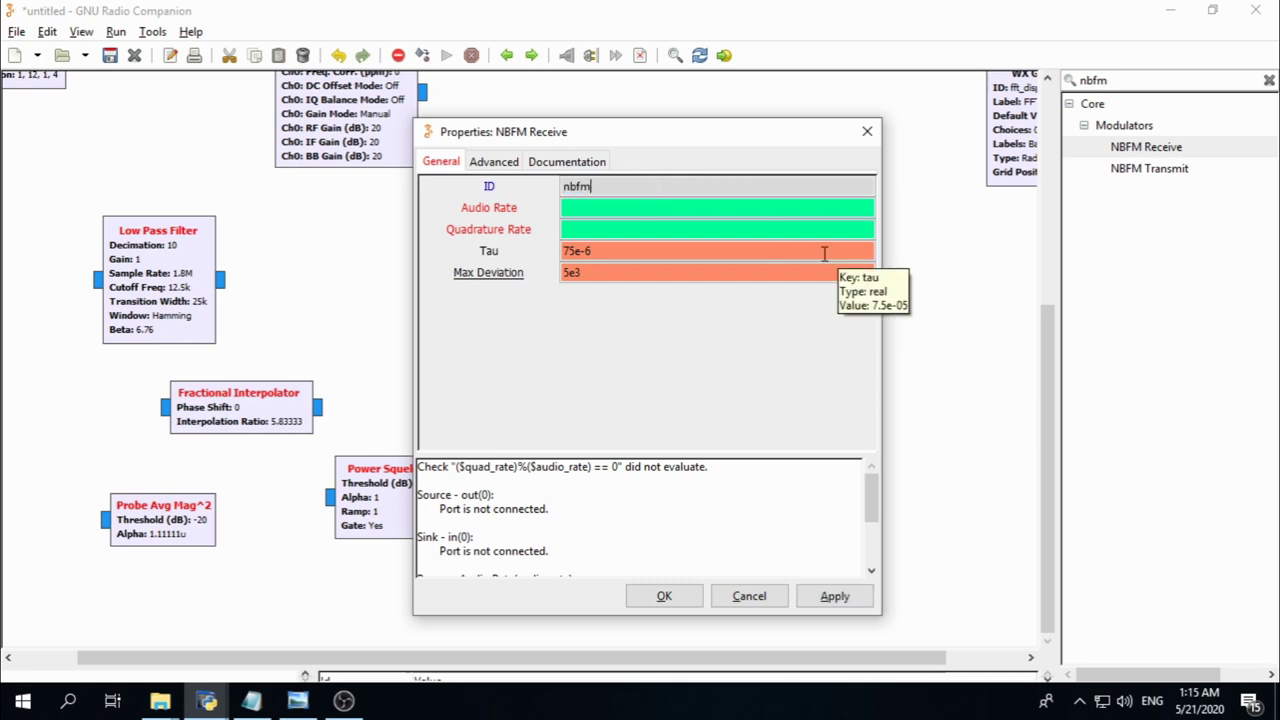
pyautogui.write('_normal')
# Set both the audio rate and the quadrature rate of the NBFM Receive block to 48000
pyautogui.click(631, 208)
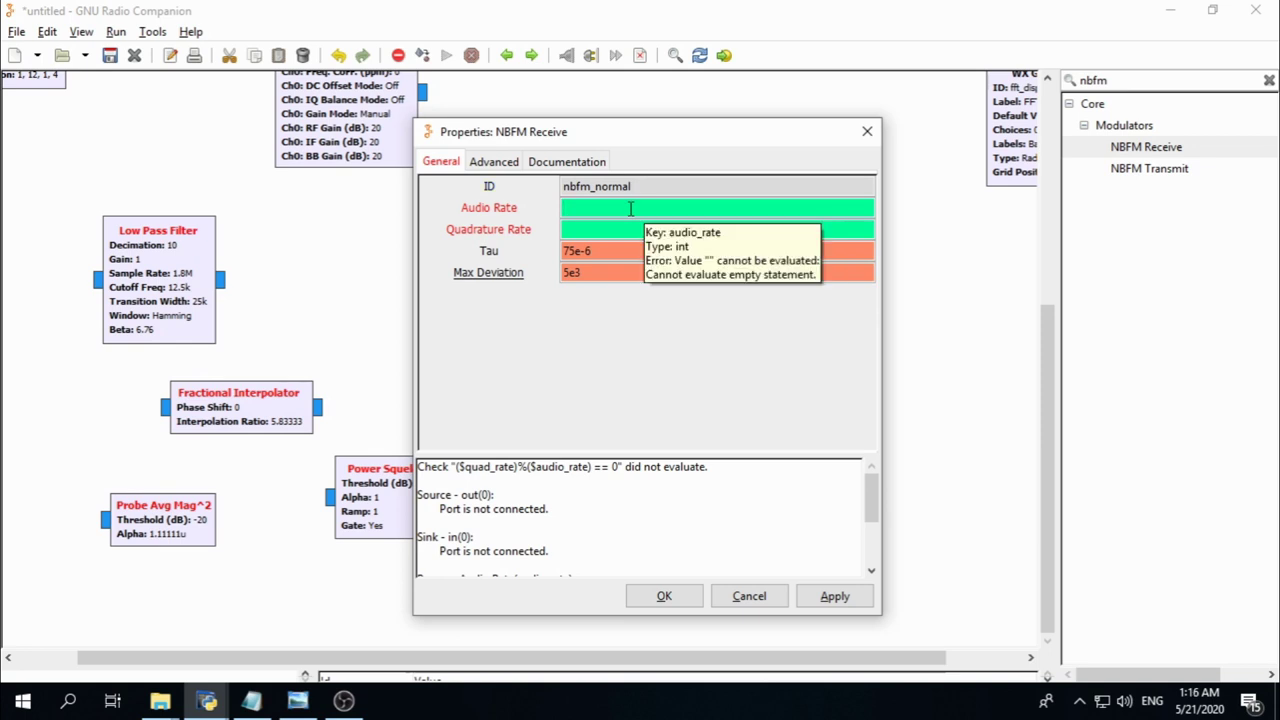
pyautogui.write('48000')
pyautogui.click(575, 229)
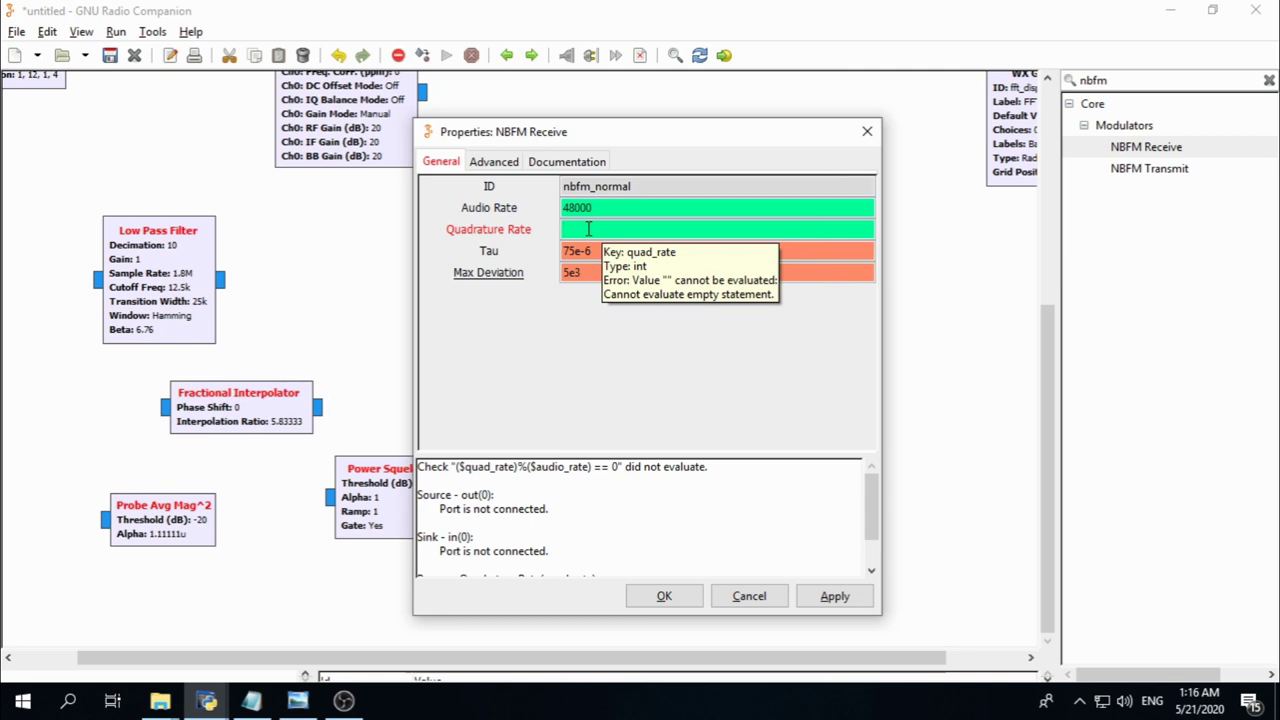
pyautogui.write('48000')
# Set the NBFM Receive block's tau to 50e-6 and its max deviation to 12500, and accept the properties
pyautogui.doubleClick(603, 251)
pyautogui.tripleClick(606, 252)
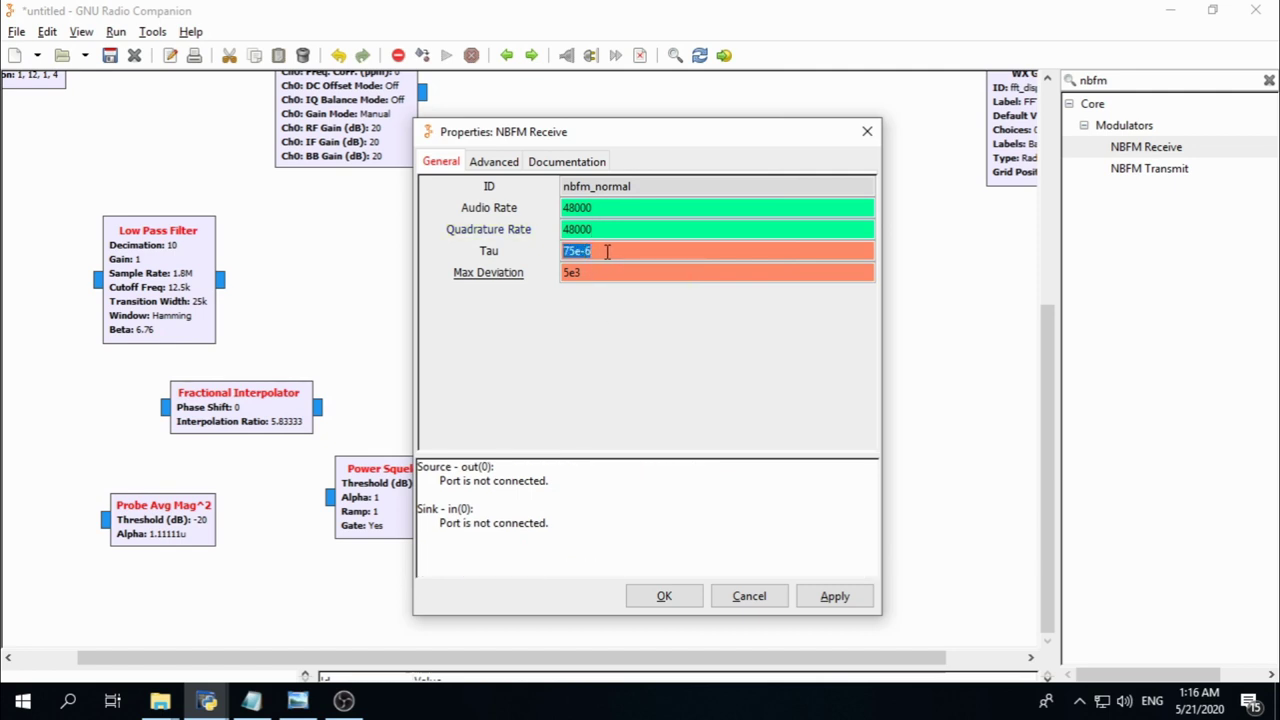
pyautogui.write('50')
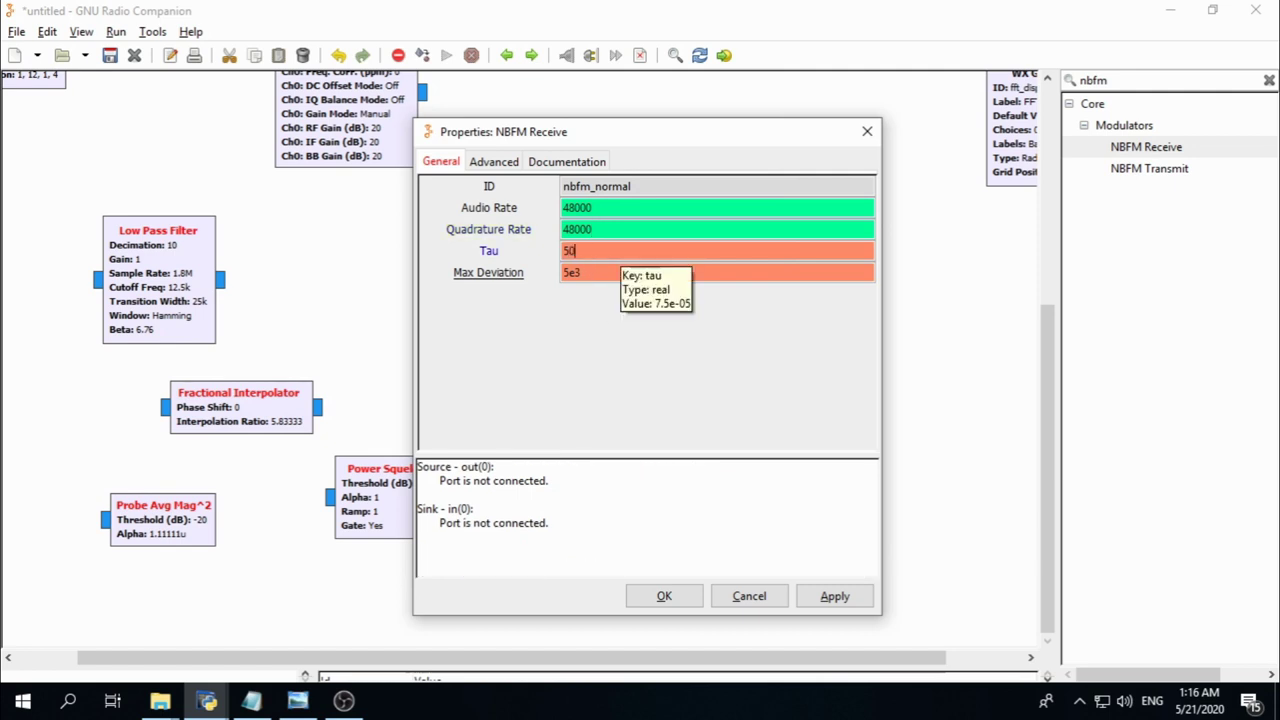
pyautogui.write('e-6')
pyautogui.click(605, 280)
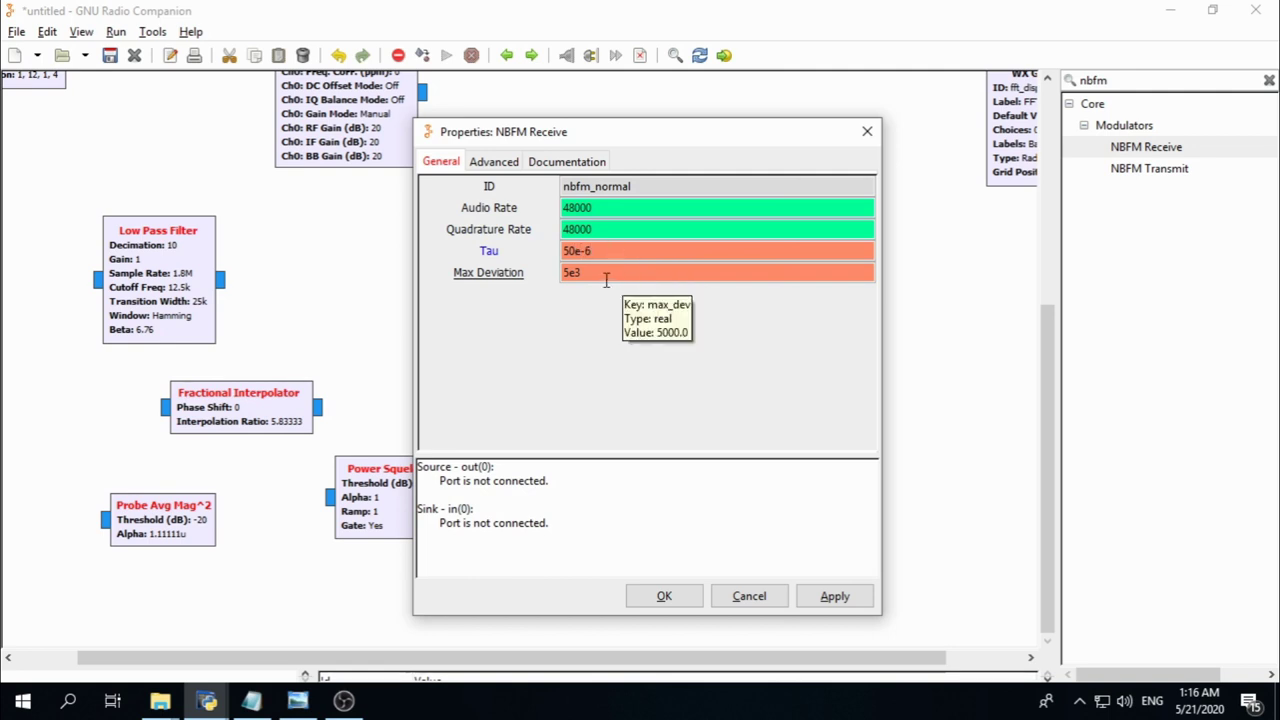
pyautogui.hotkey('shift', 'Left')
pyautogui.hotkey('shift', 'Left')
pyautogui.hotkey('shift', 'Left')
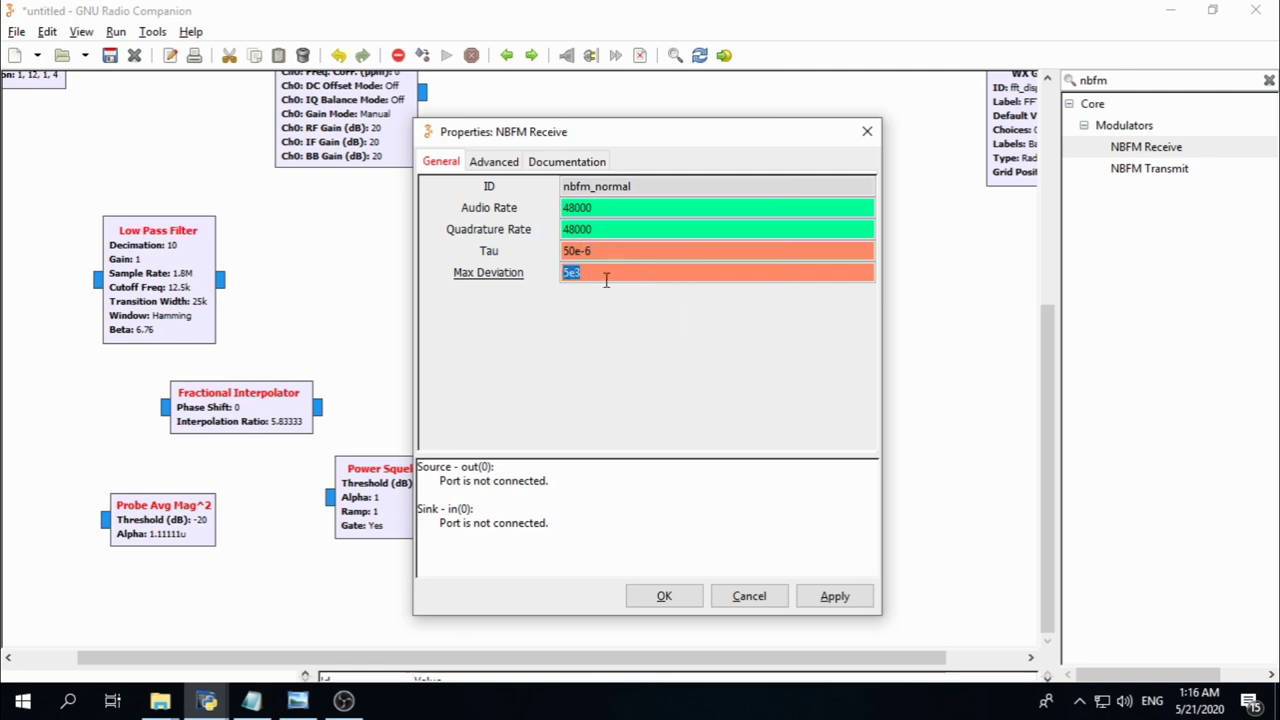
pyautogui.write('12')
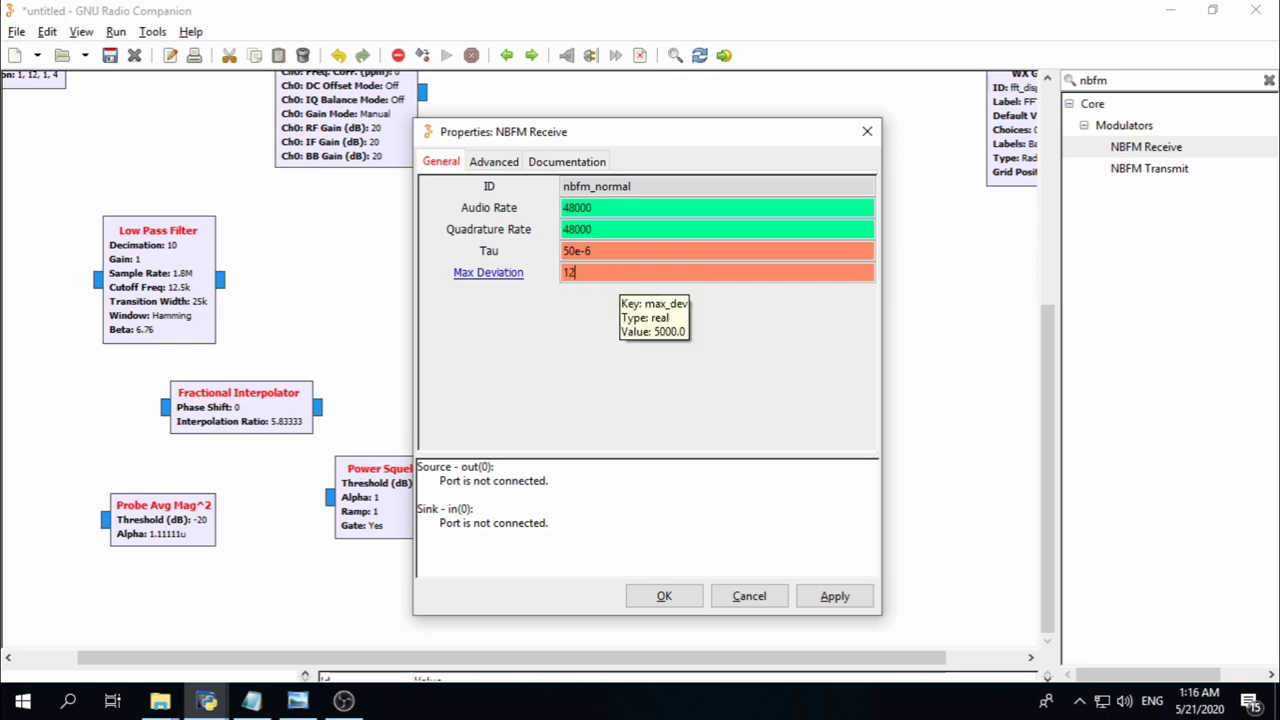
pyautogui.write('500')
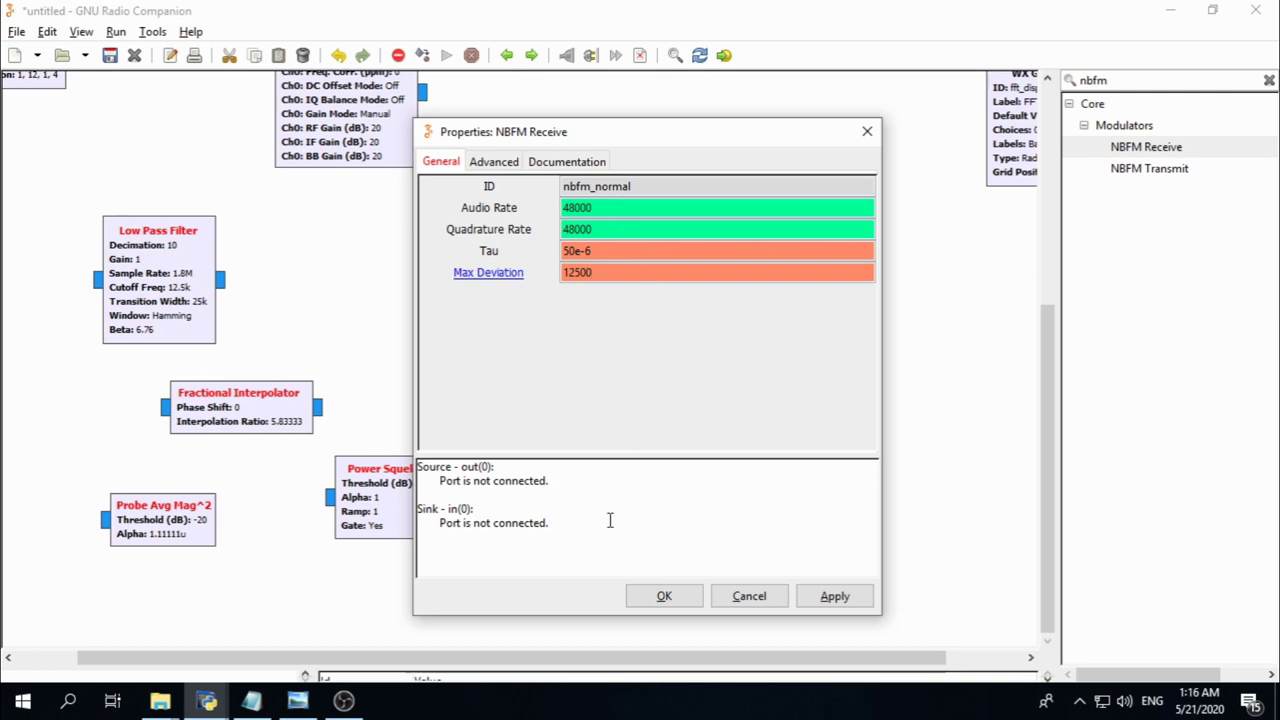
pyautogui.click(640, 597)
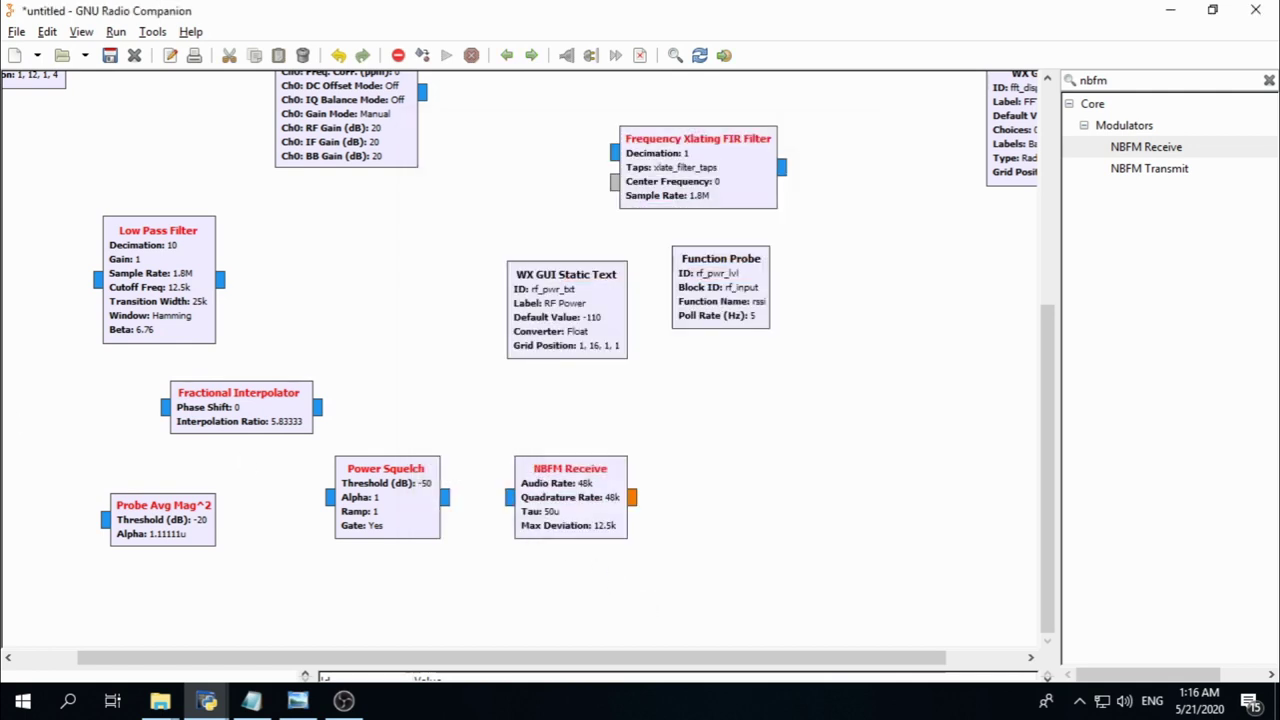
# Find and add a Multiply Const block, and place it beyond the NBFM Receive block's output, slightly lower than that block
pyautogui.hotkey('alt', 'Tab')
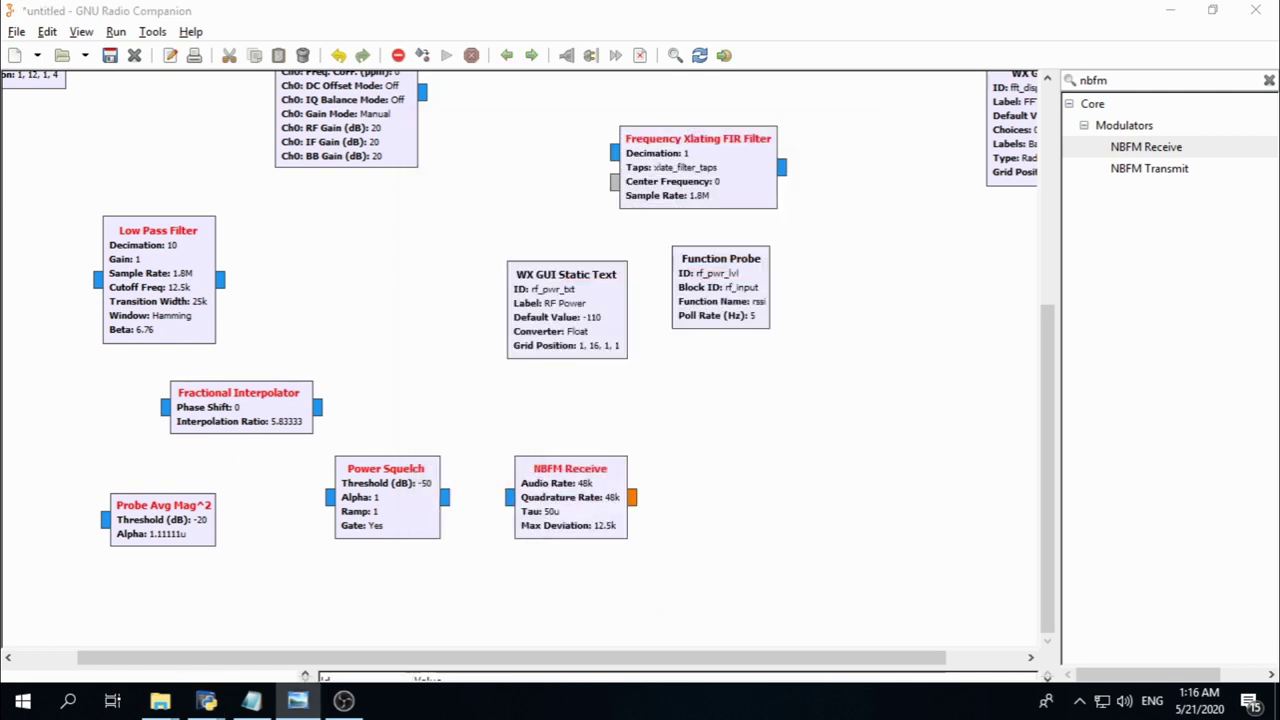
pyautogui.click(1122, 82)
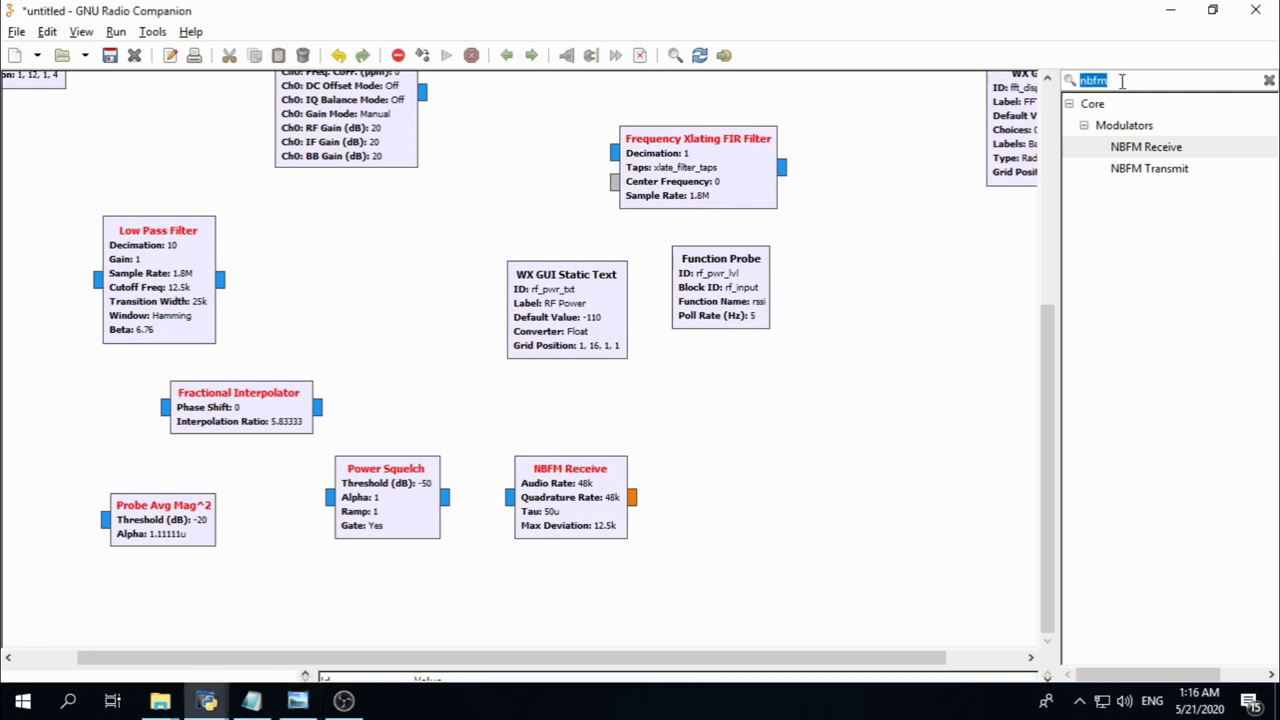
pyautogui.write('muti')
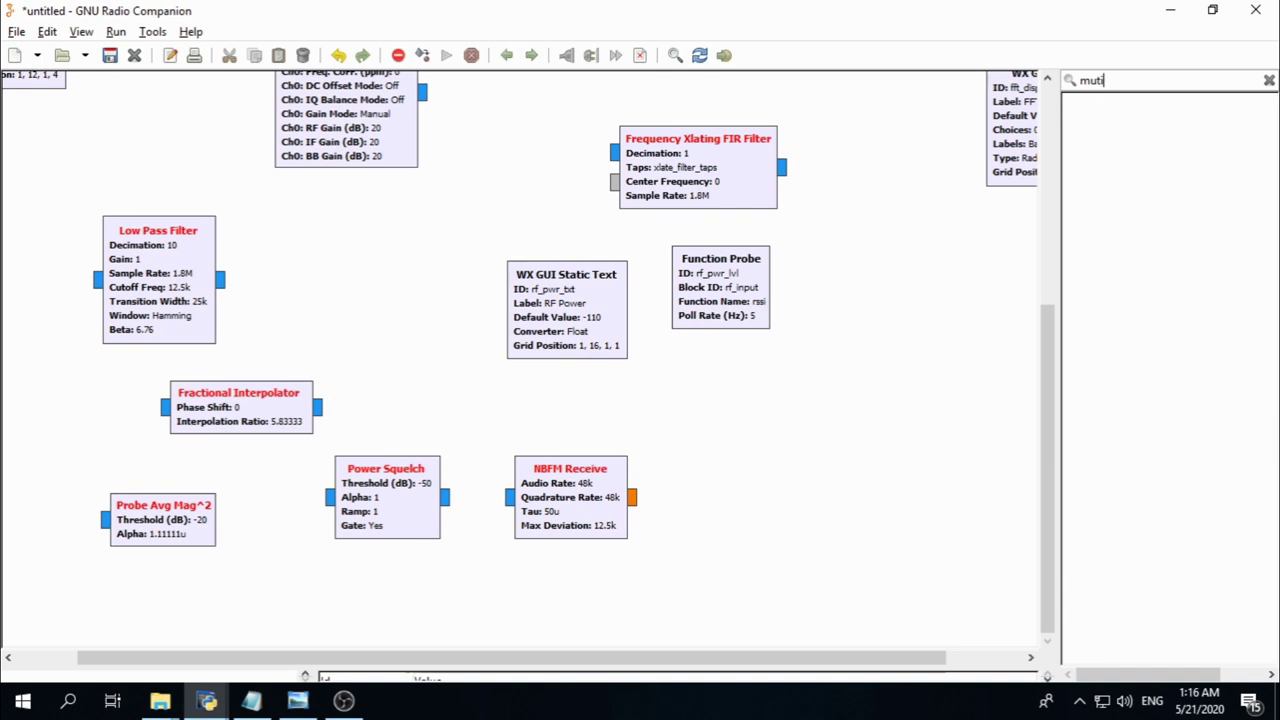
pyautogui.press('BackSpace')
pyautogui.press('BackSpace')
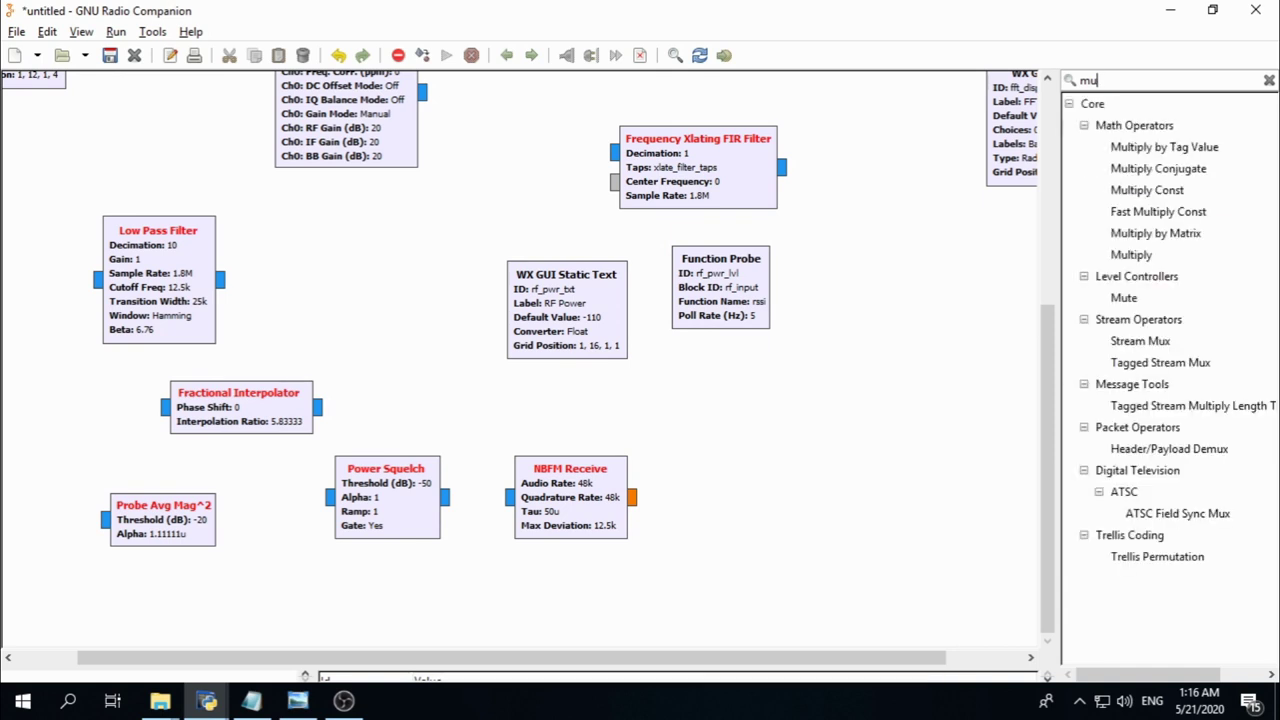
pyautogui.press('BackSpace')
pyautogui.press('BackSpace')
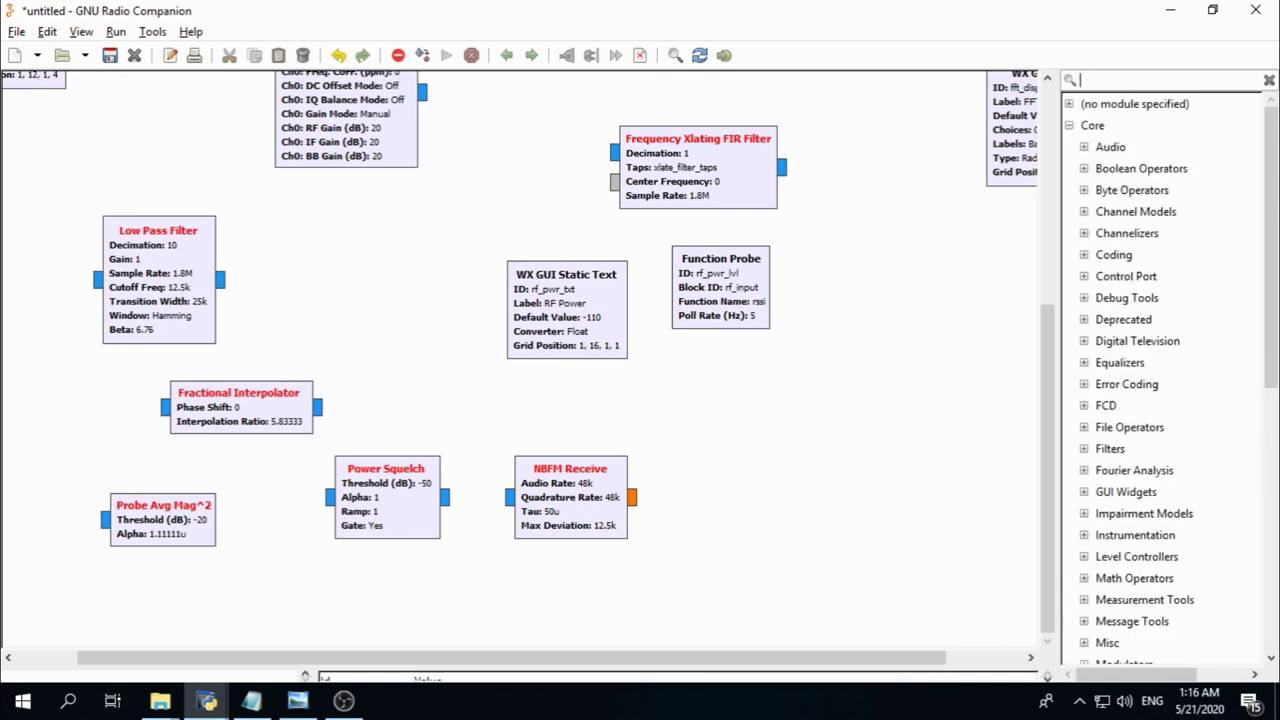
pyautogui.write('mu')
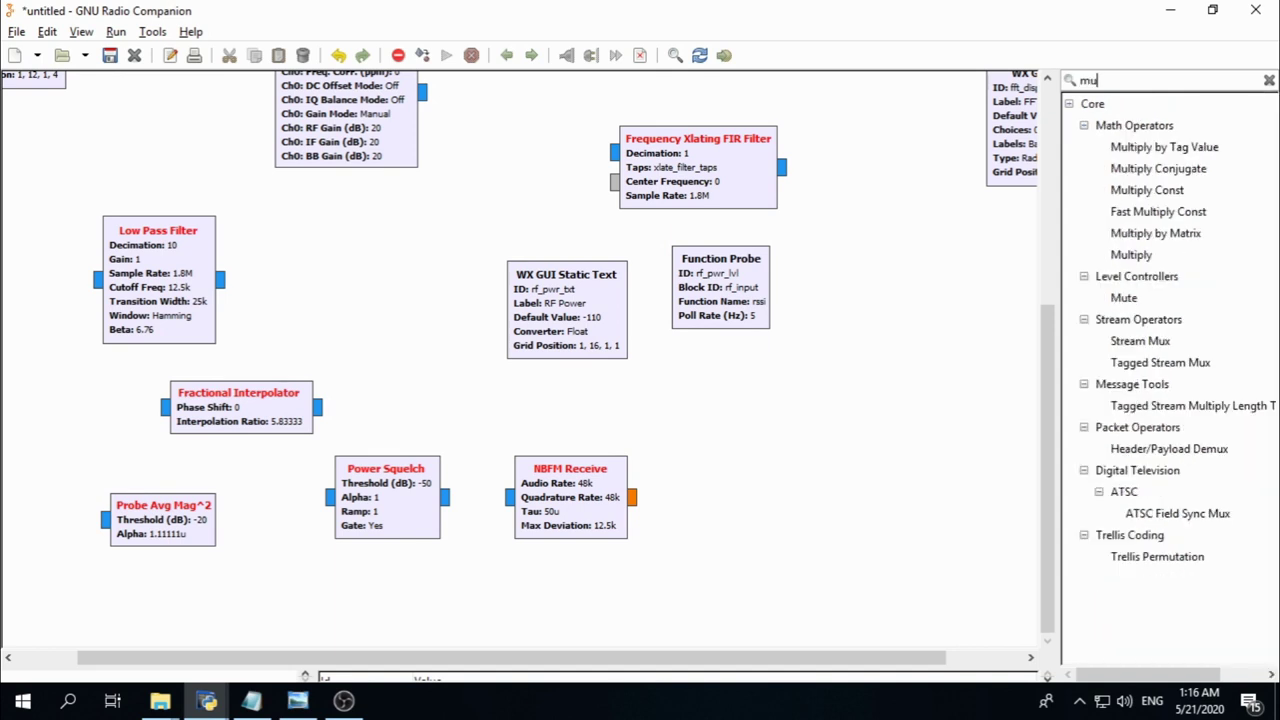
pyautogui.write('l')
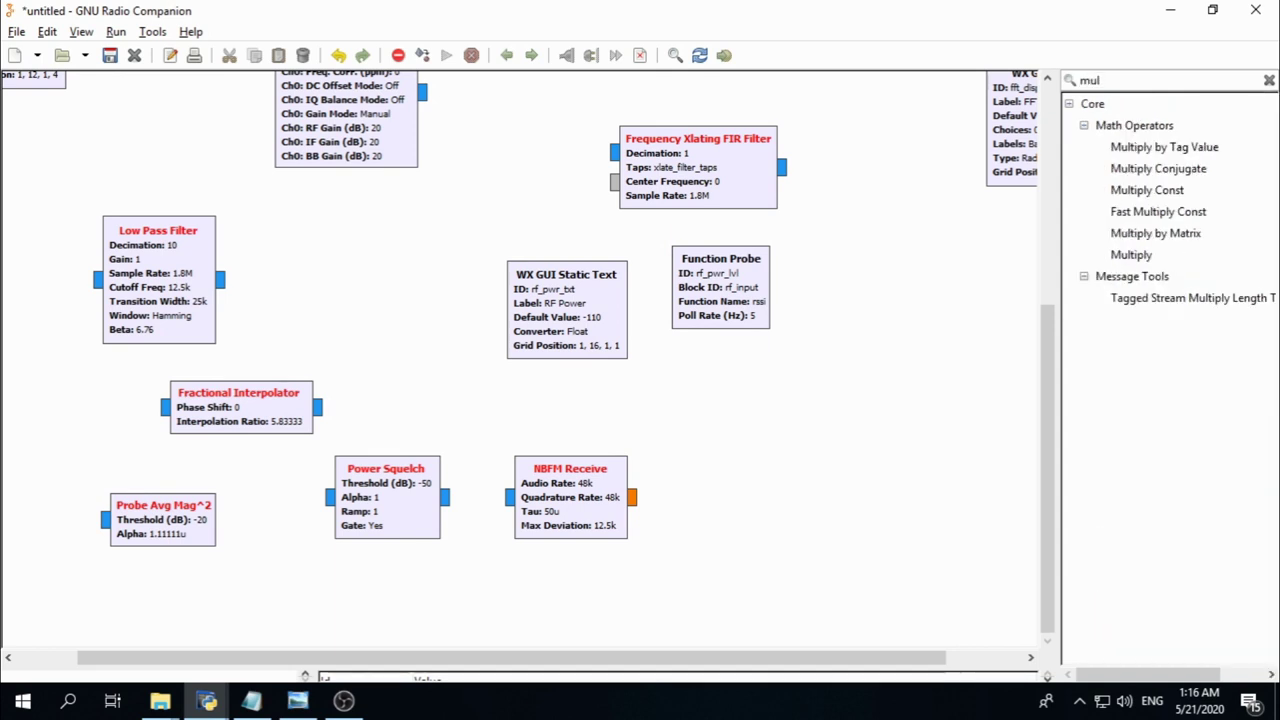
pyautogui.doubleClick(1180, 190)
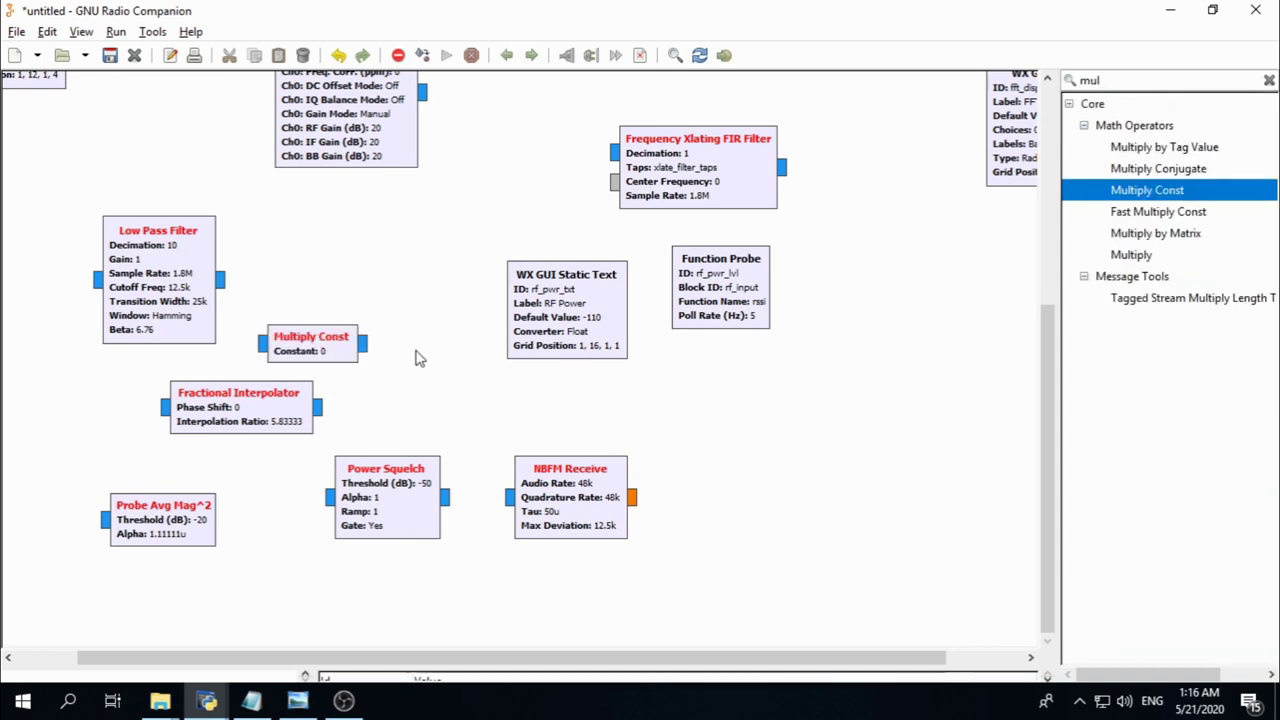
pyautogui.moveTo(323, 343); pyautogui.dragTo(754, 567)
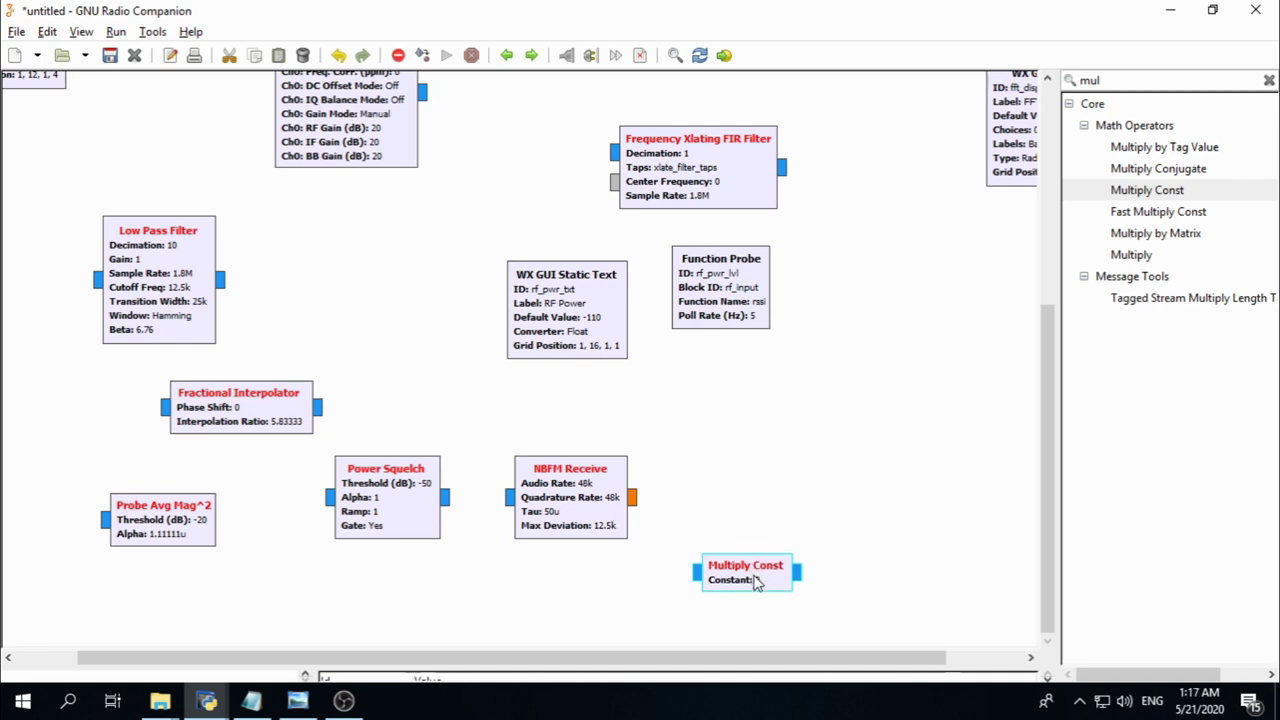
# Open the Multiply Const block's properties and change its ID to gr_multiply_const_vxx_1
pyautogui.doubleClick(752, 567)
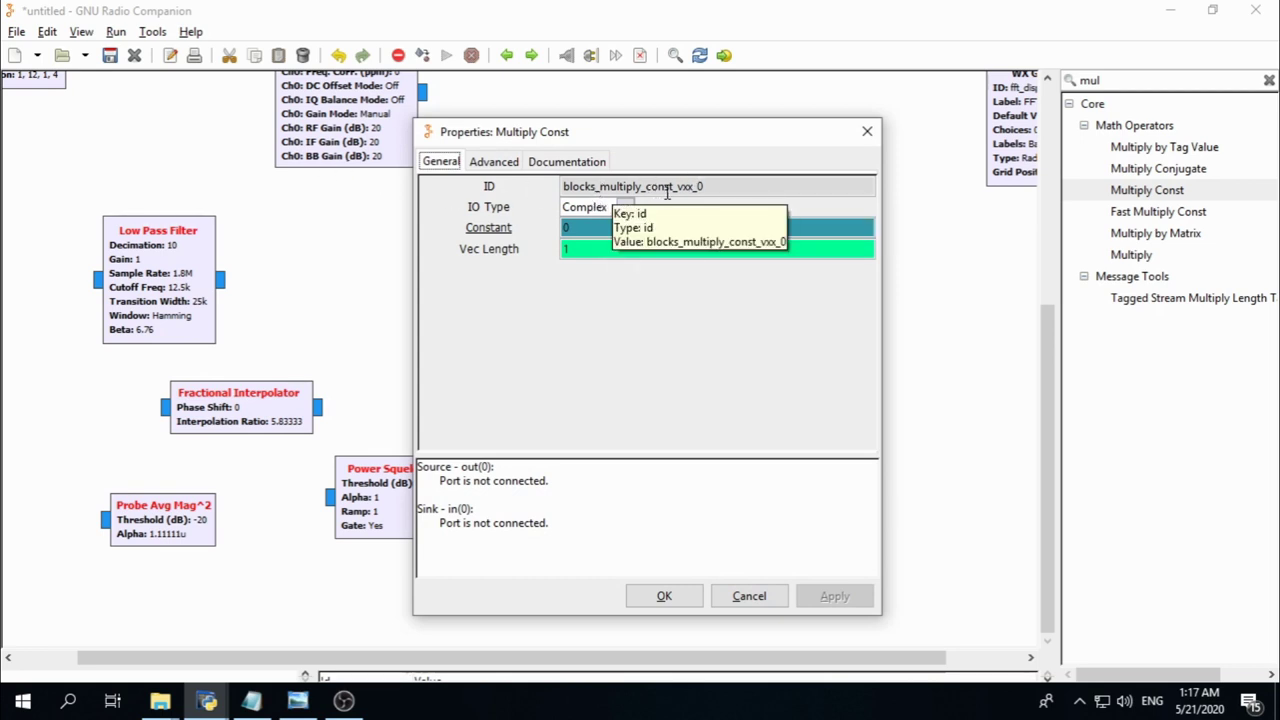
pyautogui.doubleClick(589, 187)
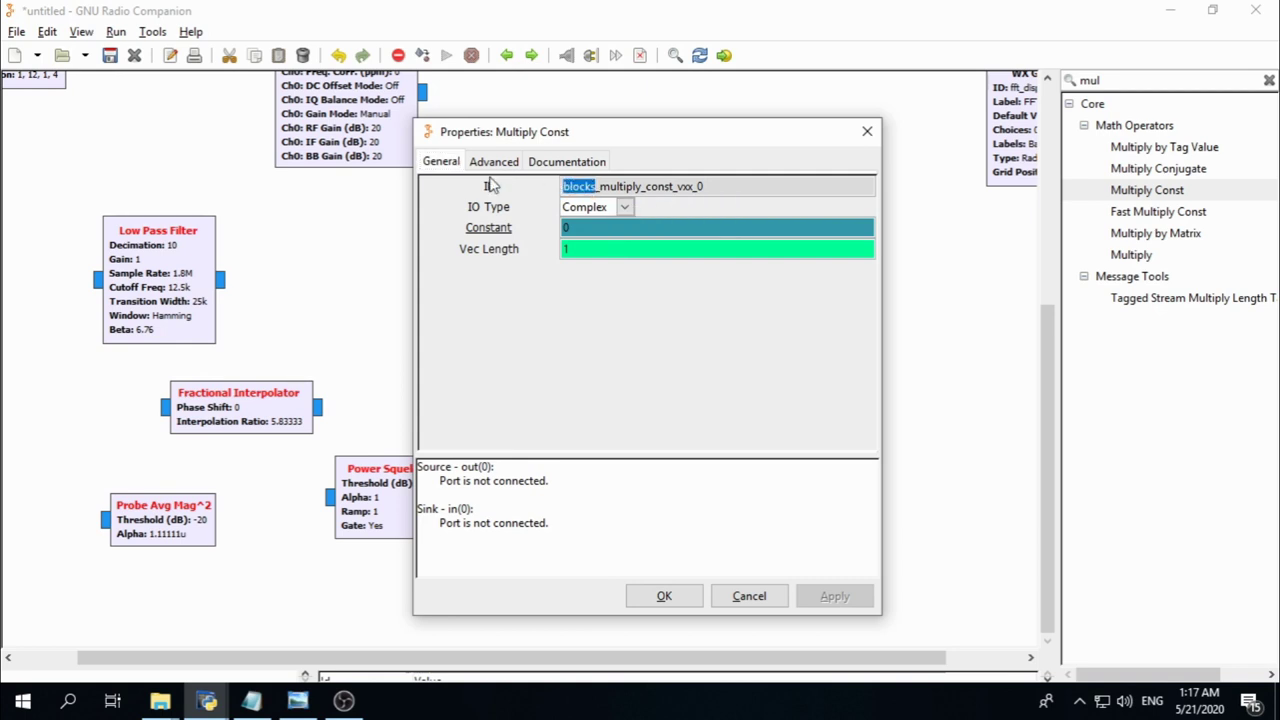
pyautogui.write('gr')
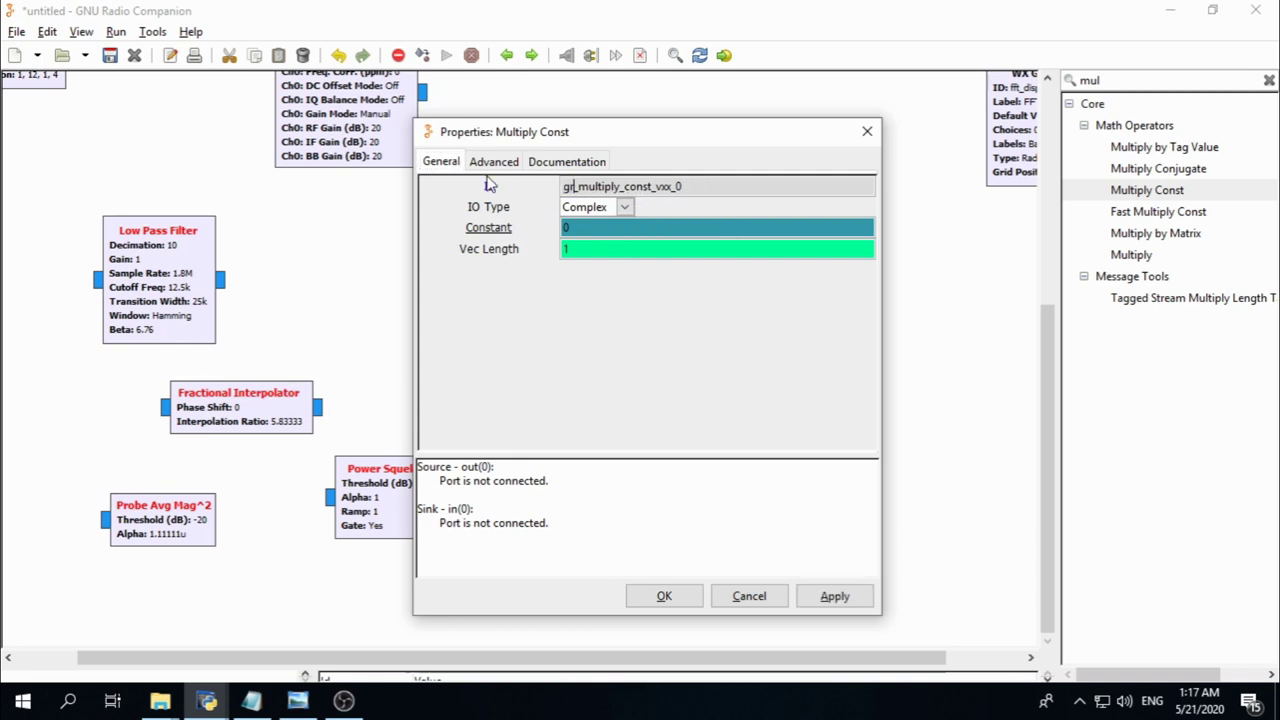
pyautogui.doubleClick(678, 187)
pyautogui.write('1')
# Set the Multiply Const block's IO type to Float and its constant to af_gain, and accept the properties
pyautogui.click(623, 210)
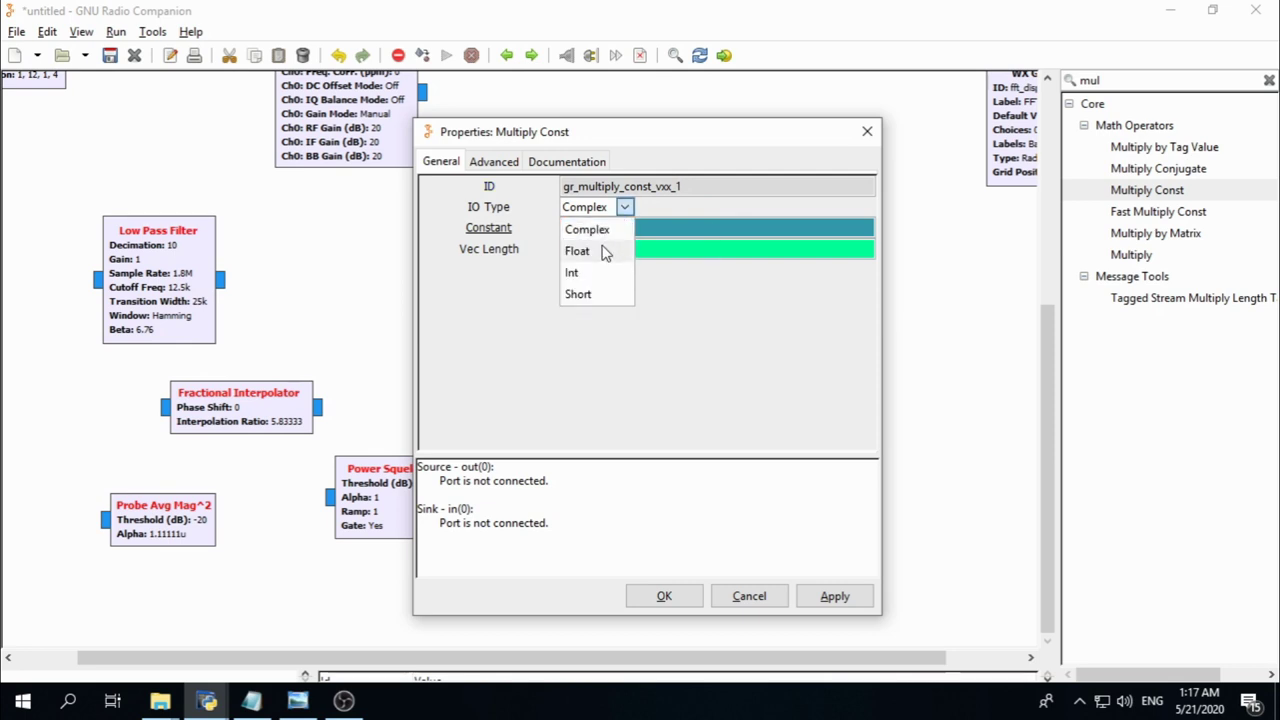
pyautogui.click(603, 253)
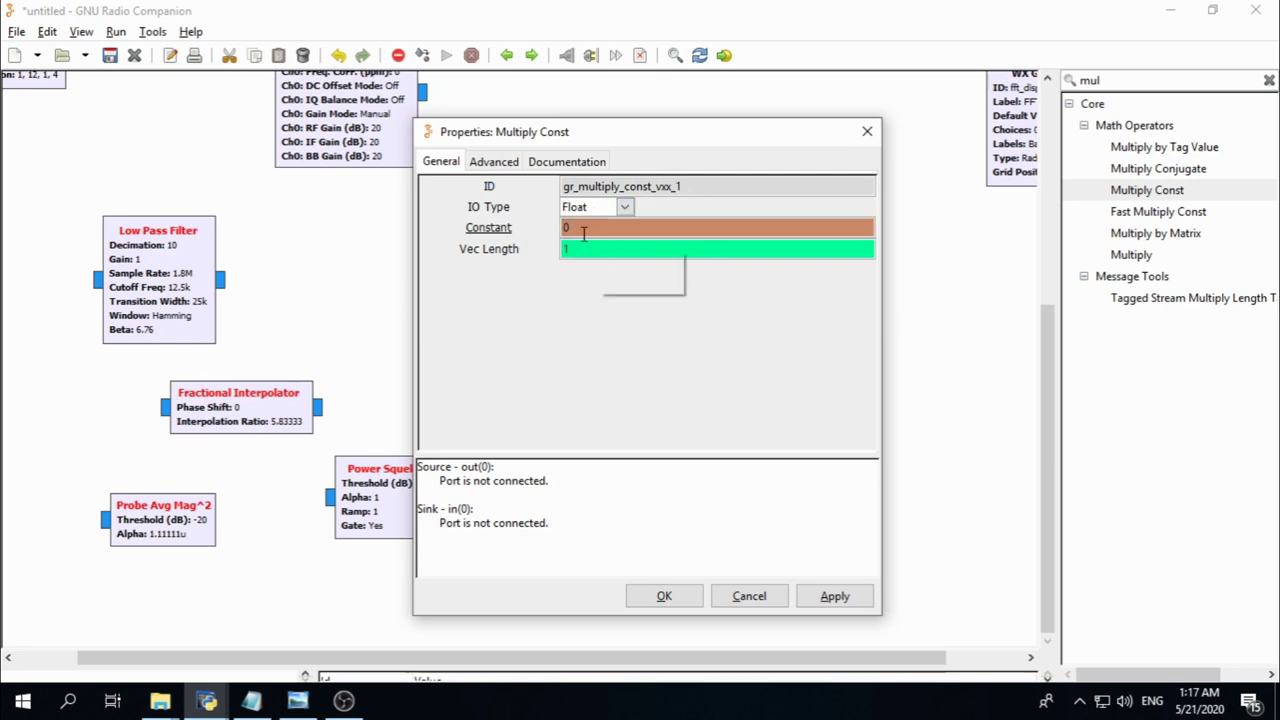
pyautogui.doubleClick(578, 230)
pyautogui.write('af')
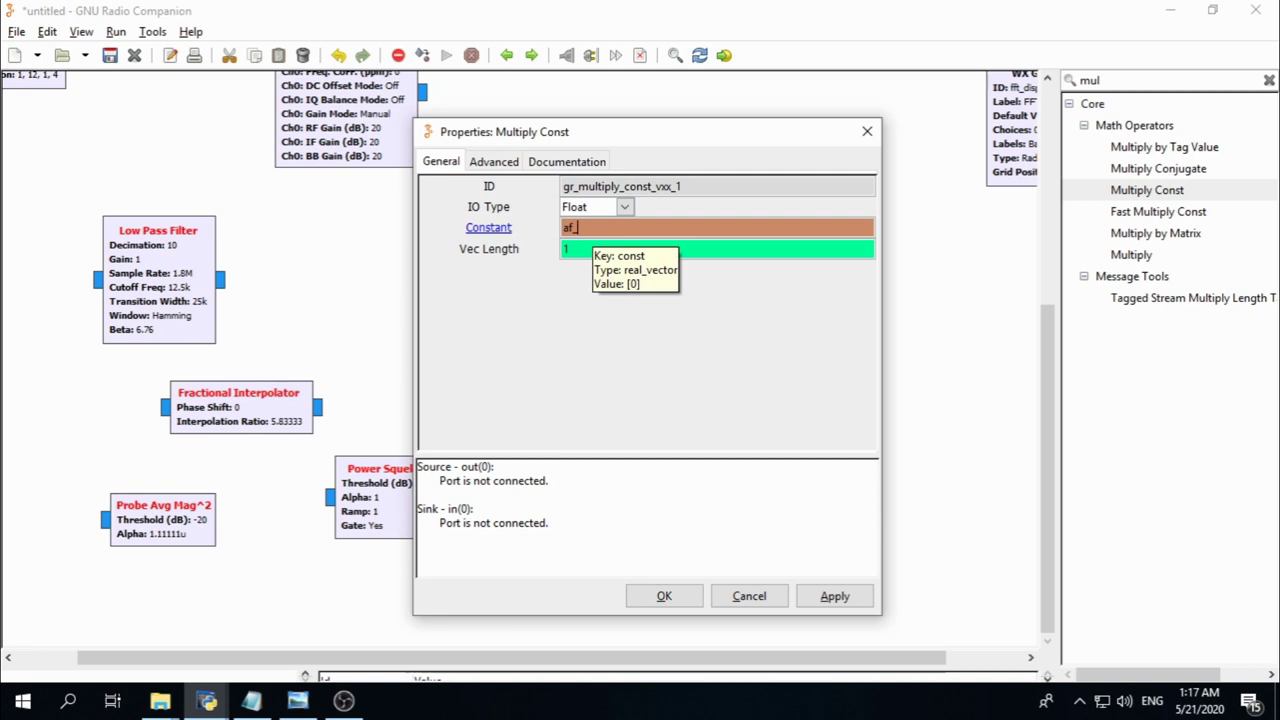
pyautogui.write('_gain')
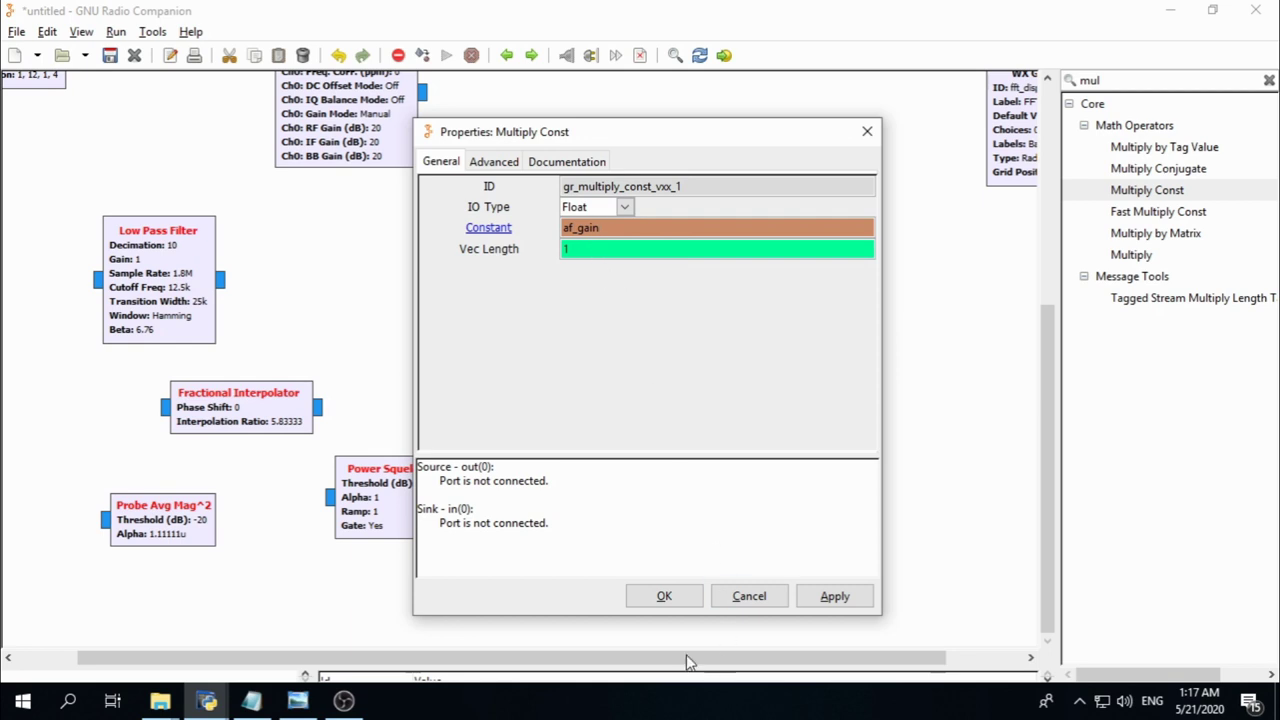
pyautogui.click(667, 597)
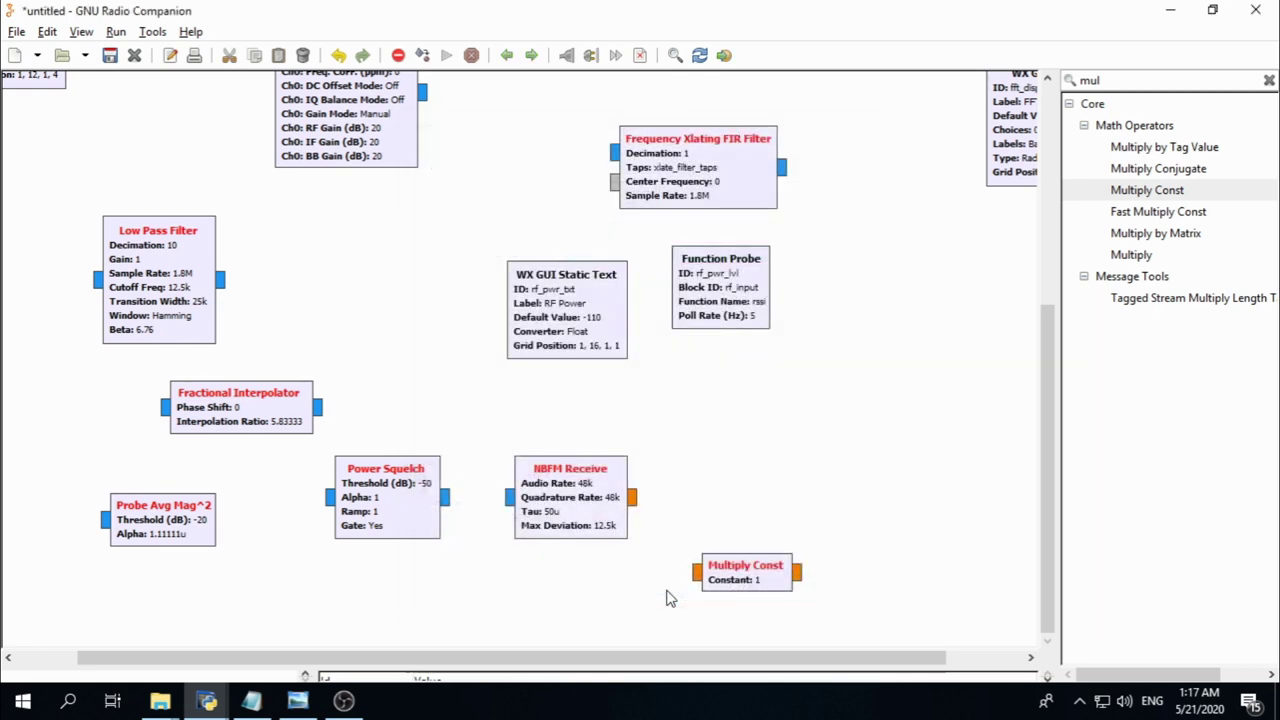
# Find and add an Audio Sink block, and place it beyond the Multiply Const block, slightly higher than that block
pyautogui.moveTo(673, 660); pyautogui.dragTo(789, 660)
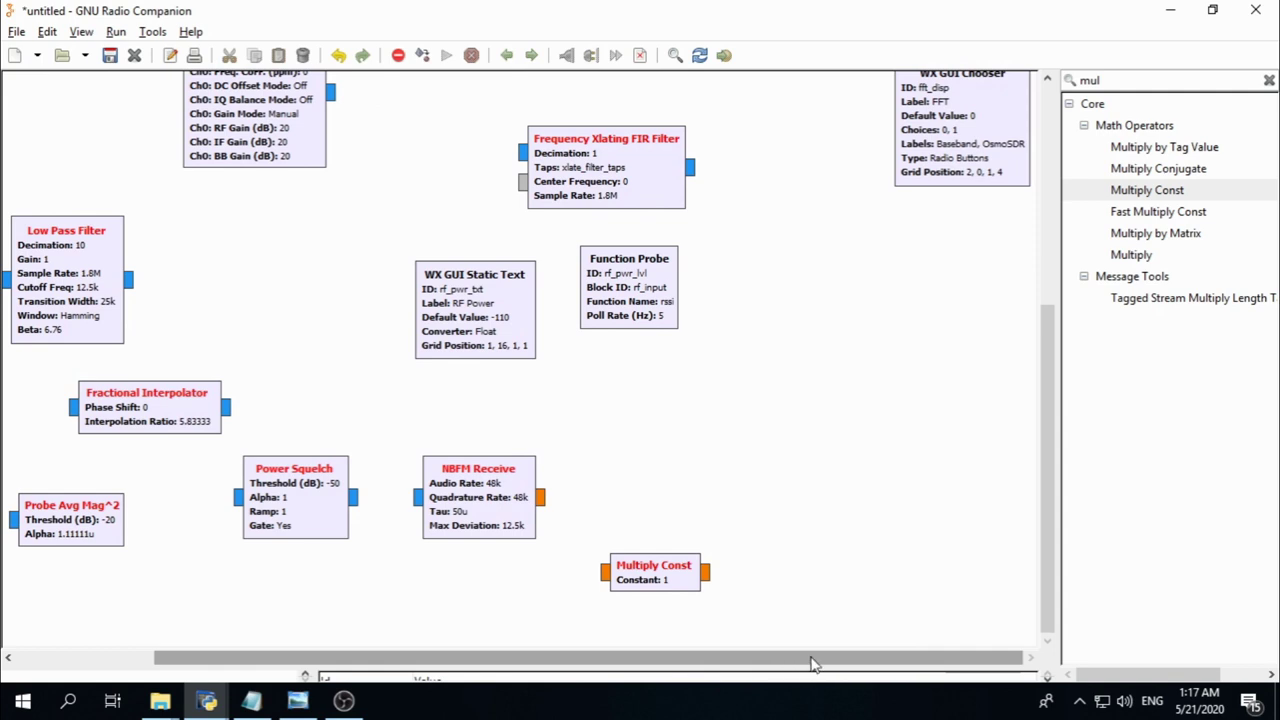
pyautogui.hotkey('alt', 'Tab')
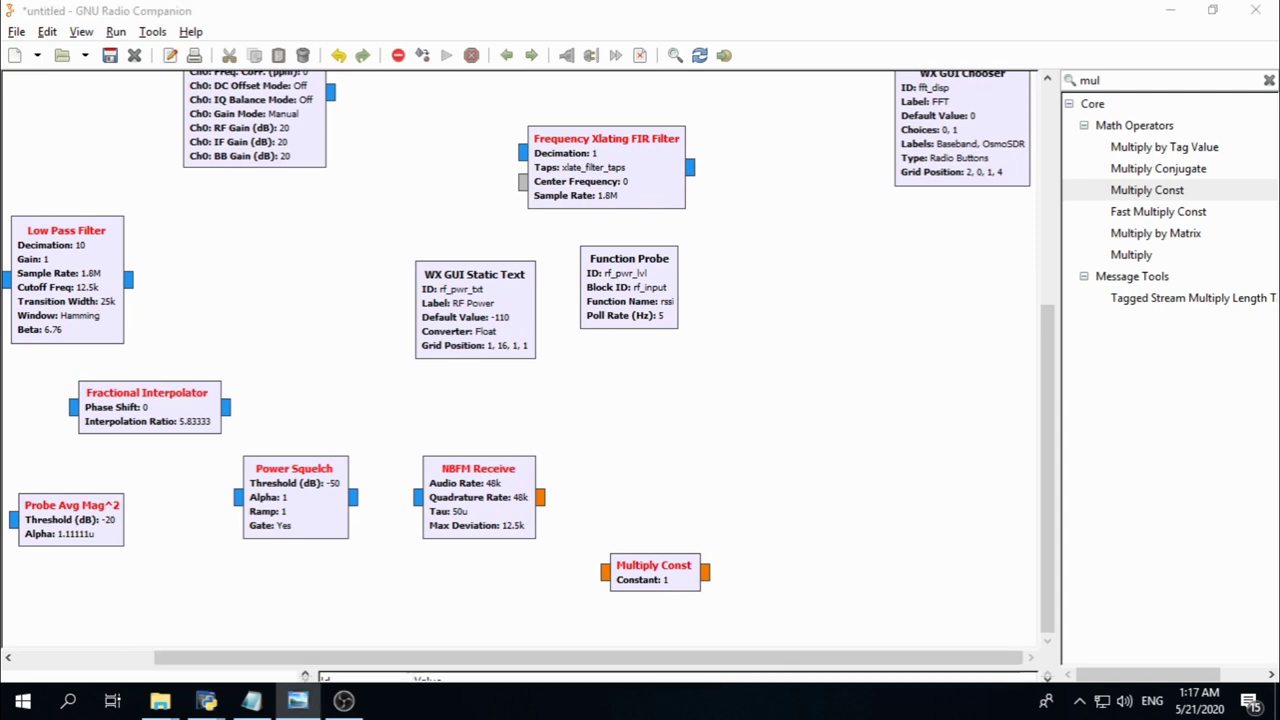
pyautogui.click(1155, 79)
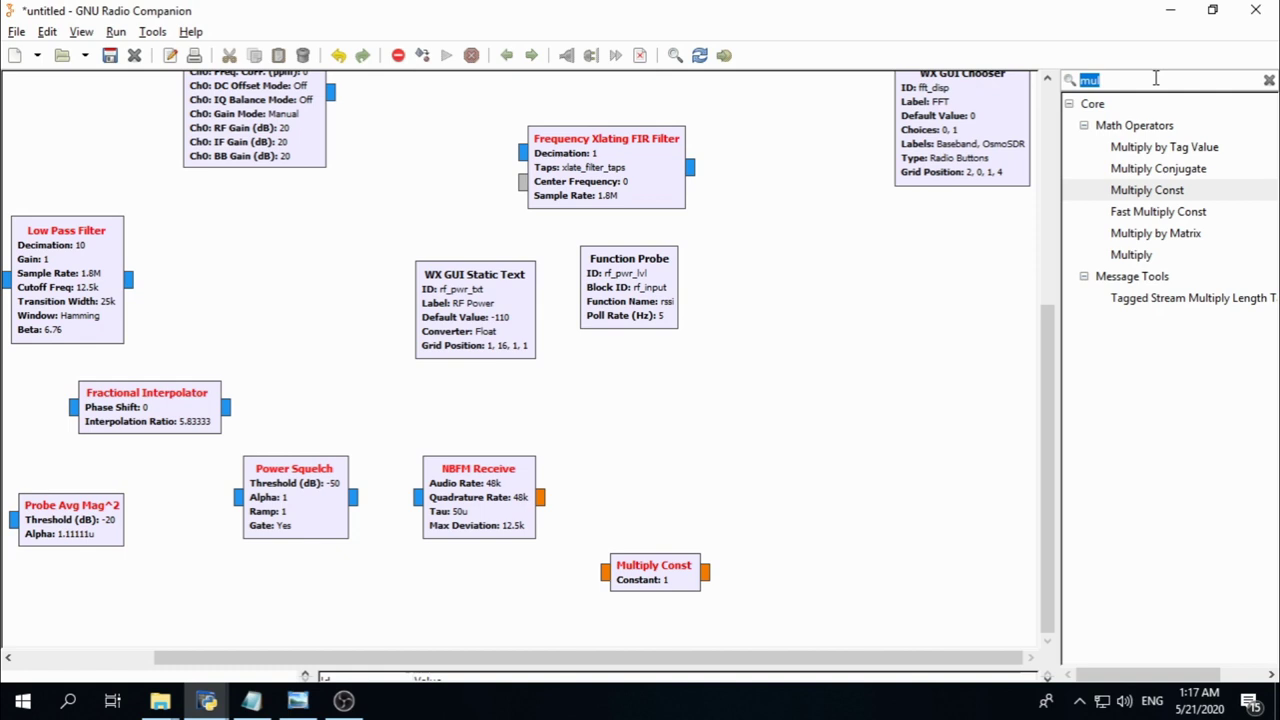
pyautogui.write('audi')
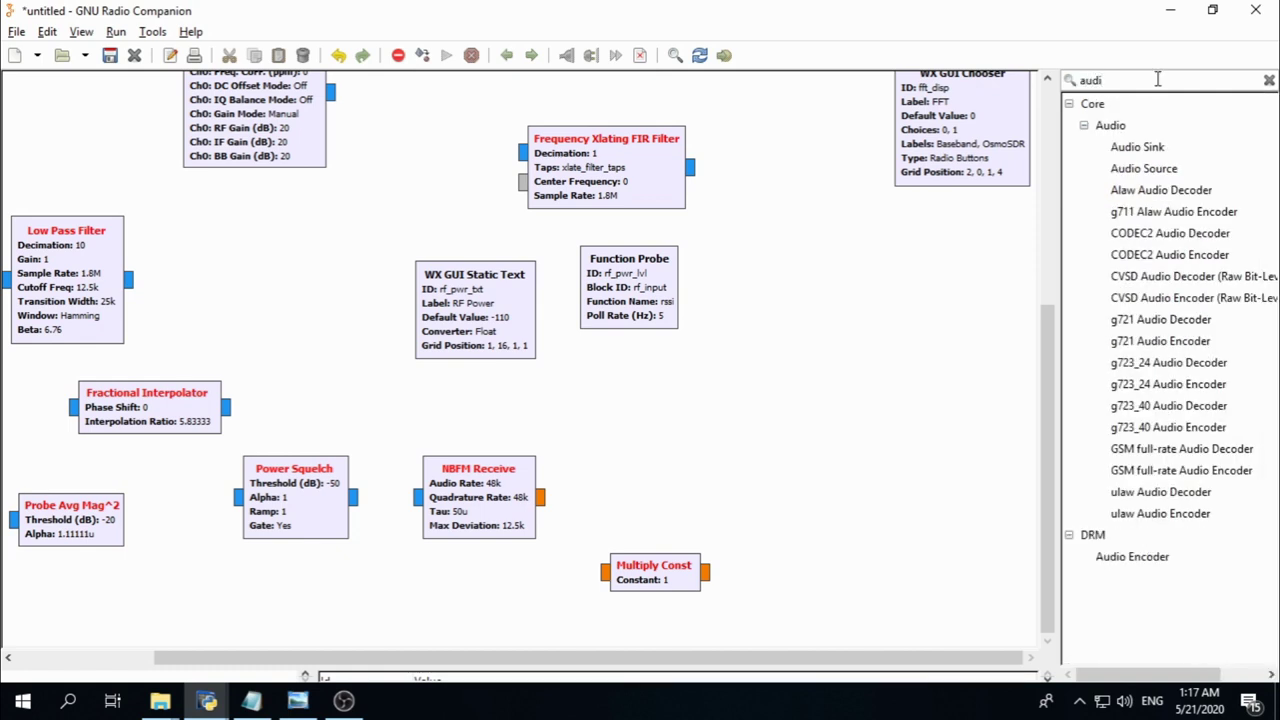
pyautogui.doubleClick(1169, 146)
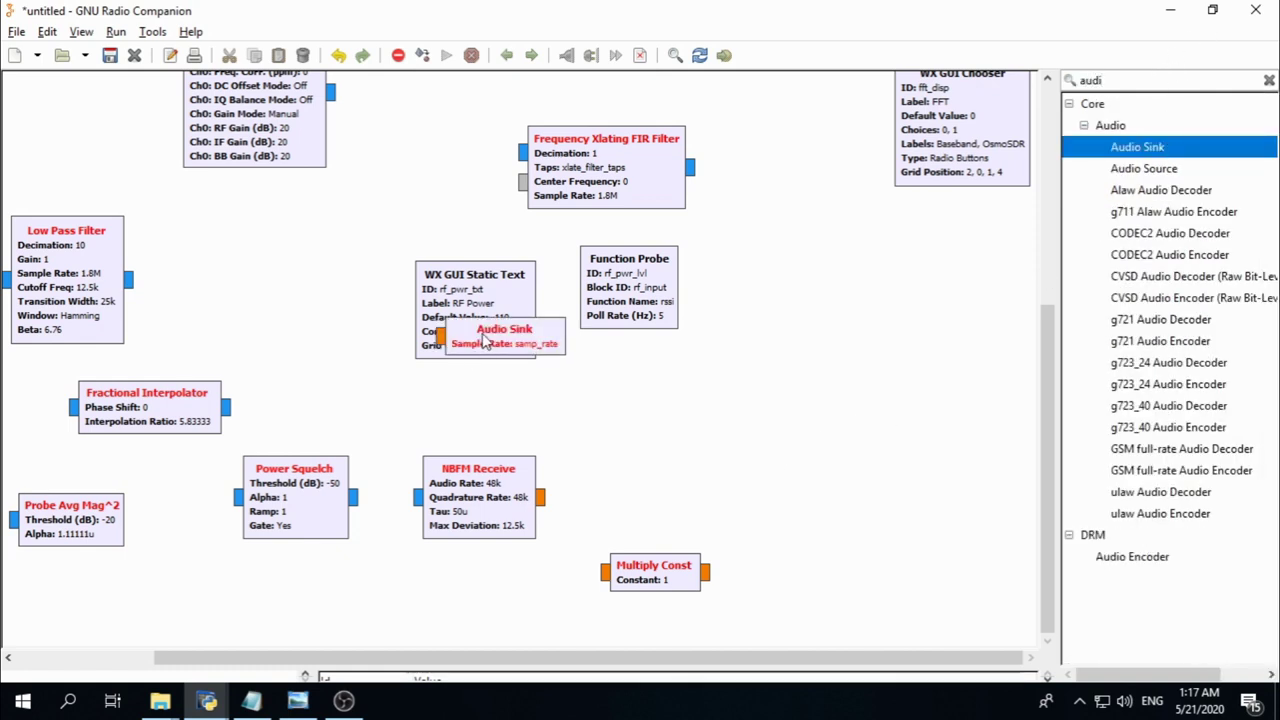
pyautogui.moveTo(486, 342); pyautogui.dragTo(787, 458)
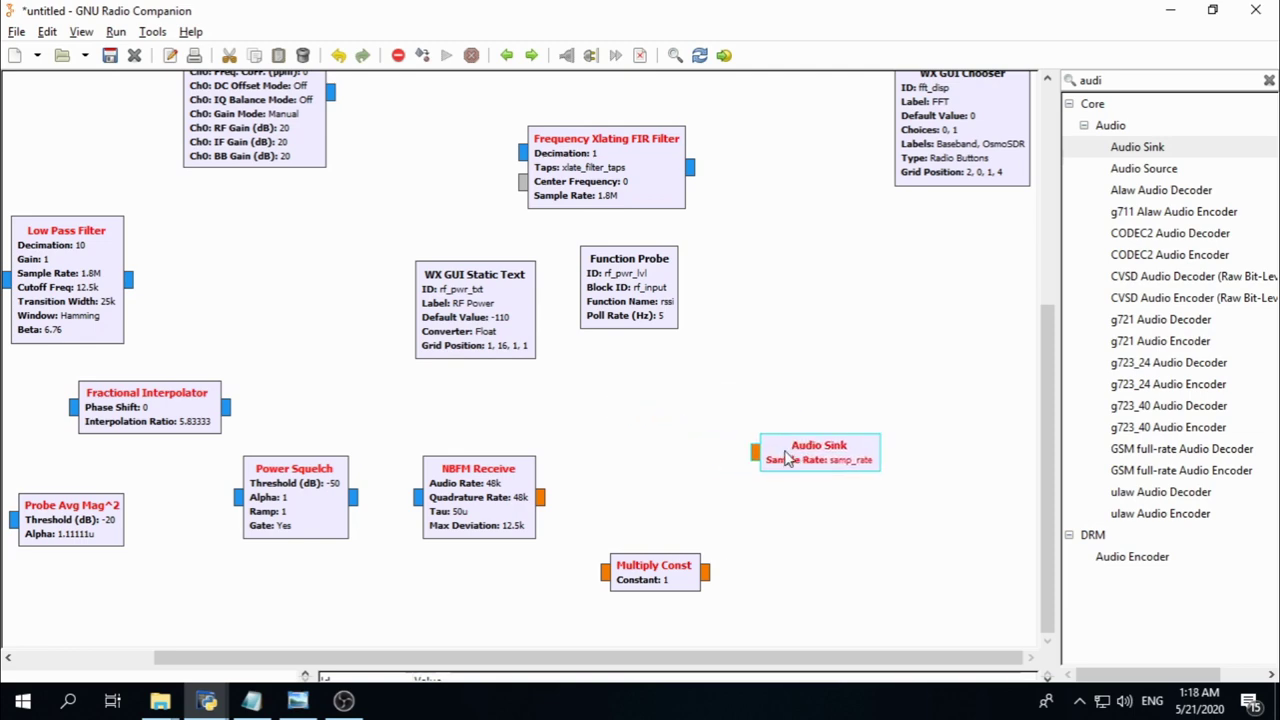
# Set the Audio Sink block's sample rate to 32KHz and its number of inputs to 2, and accept the properties
pyautogui.doubleClick(786, 457)
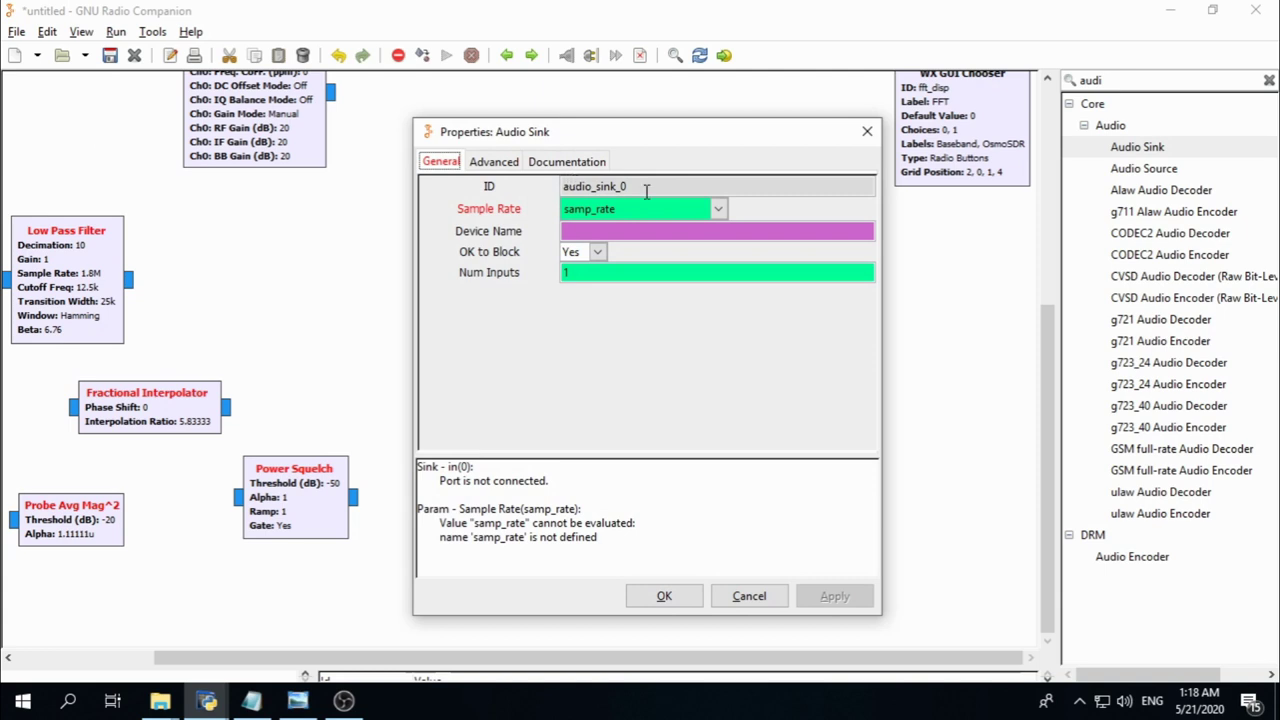
pyautogui.moveTo(641, 189); pyautogui.dragTo(549, 190)
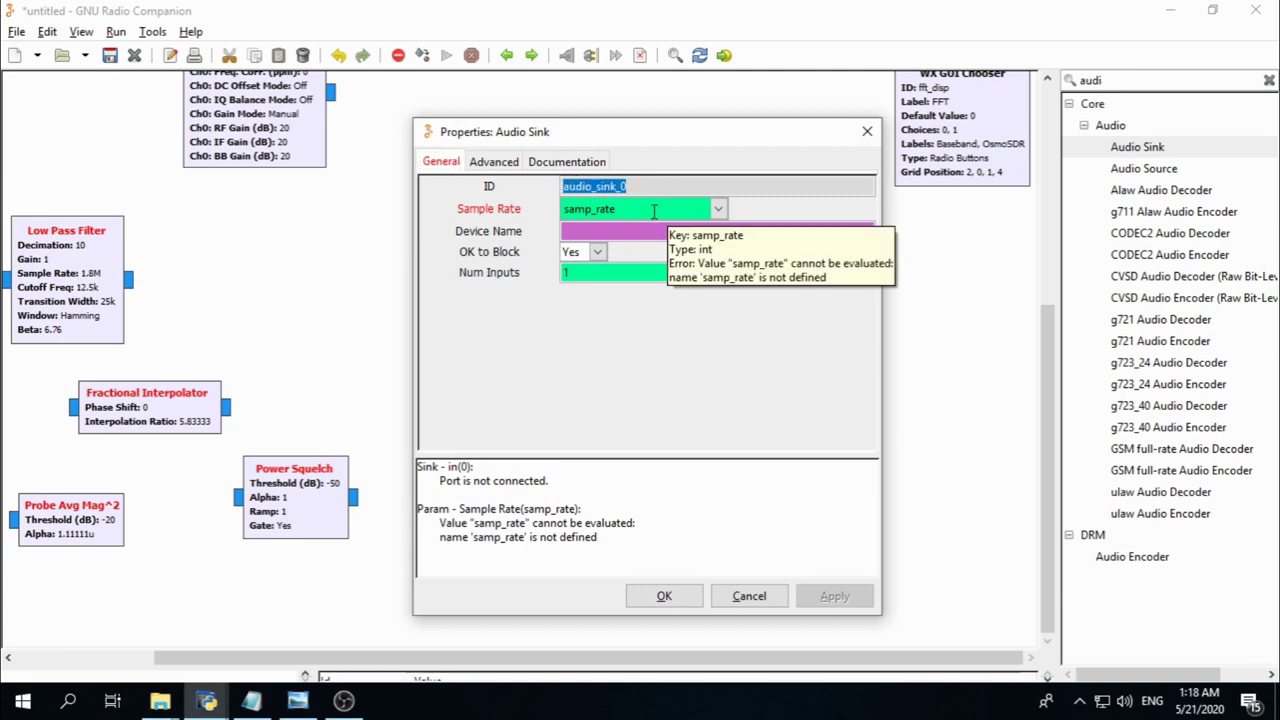
pyautogui.click(717, 208)
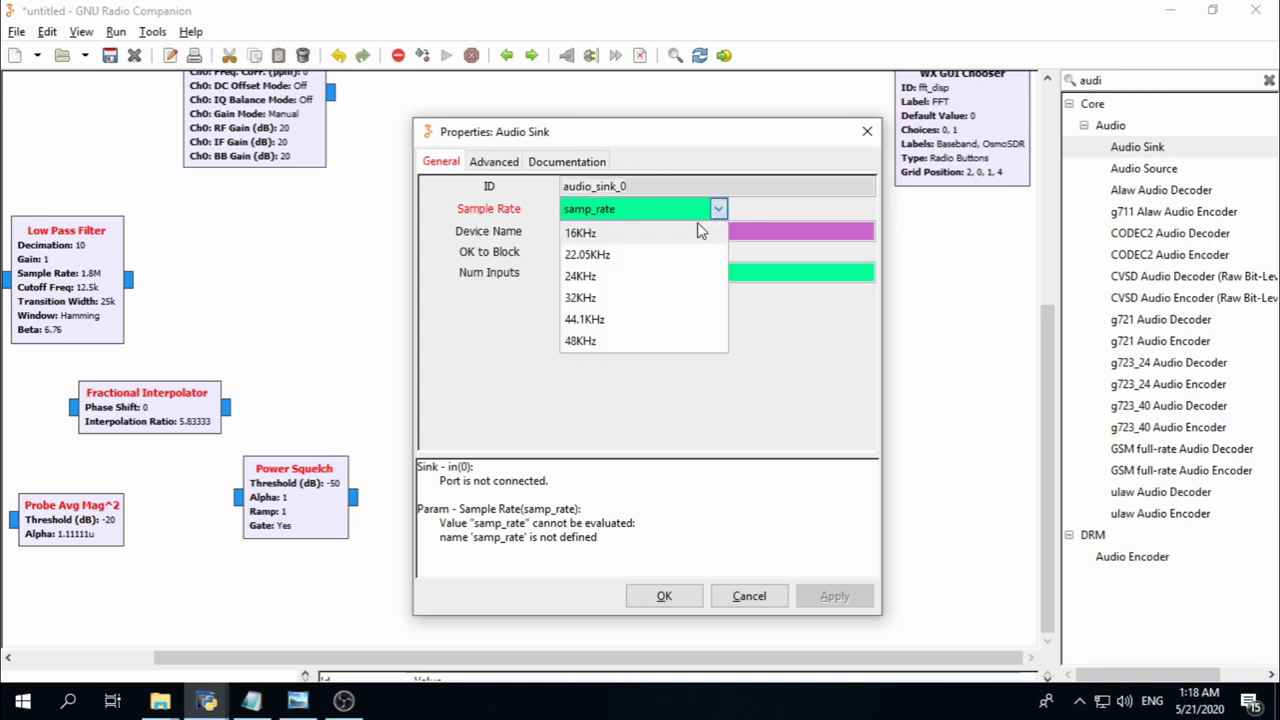
pyautogui.click(629, 299)
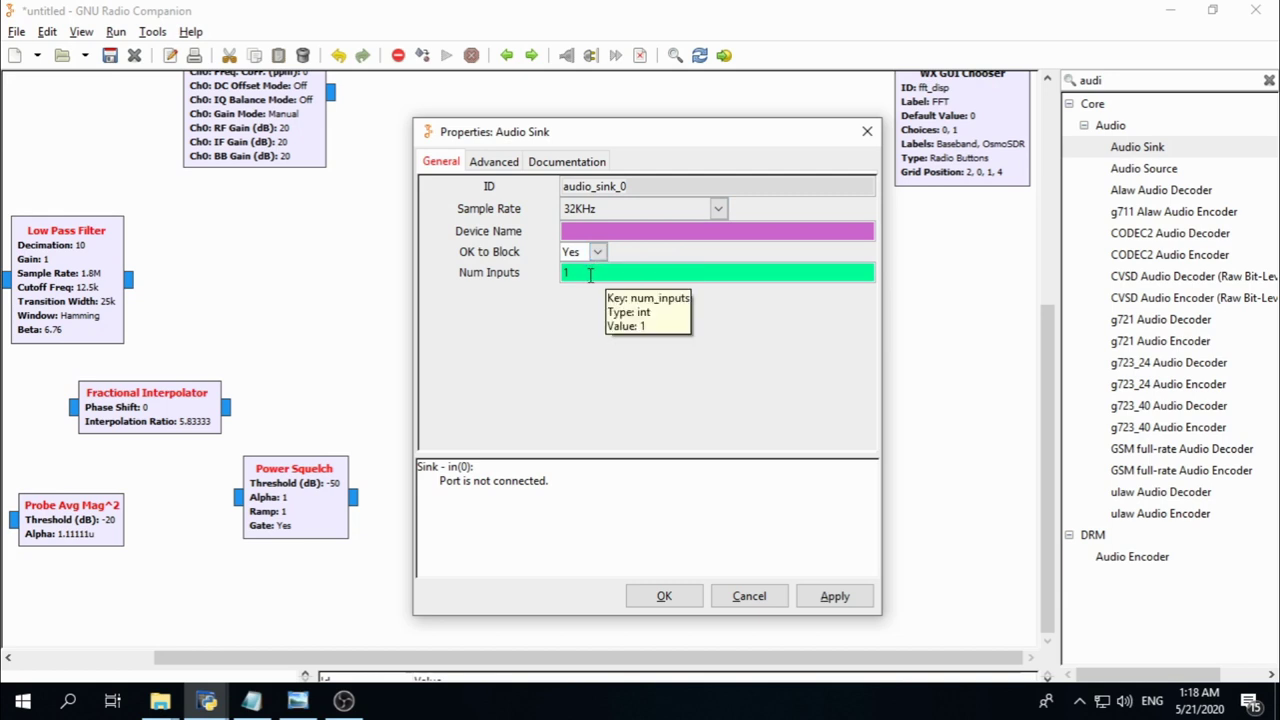
pyautogui.doubleClick(590, 275)
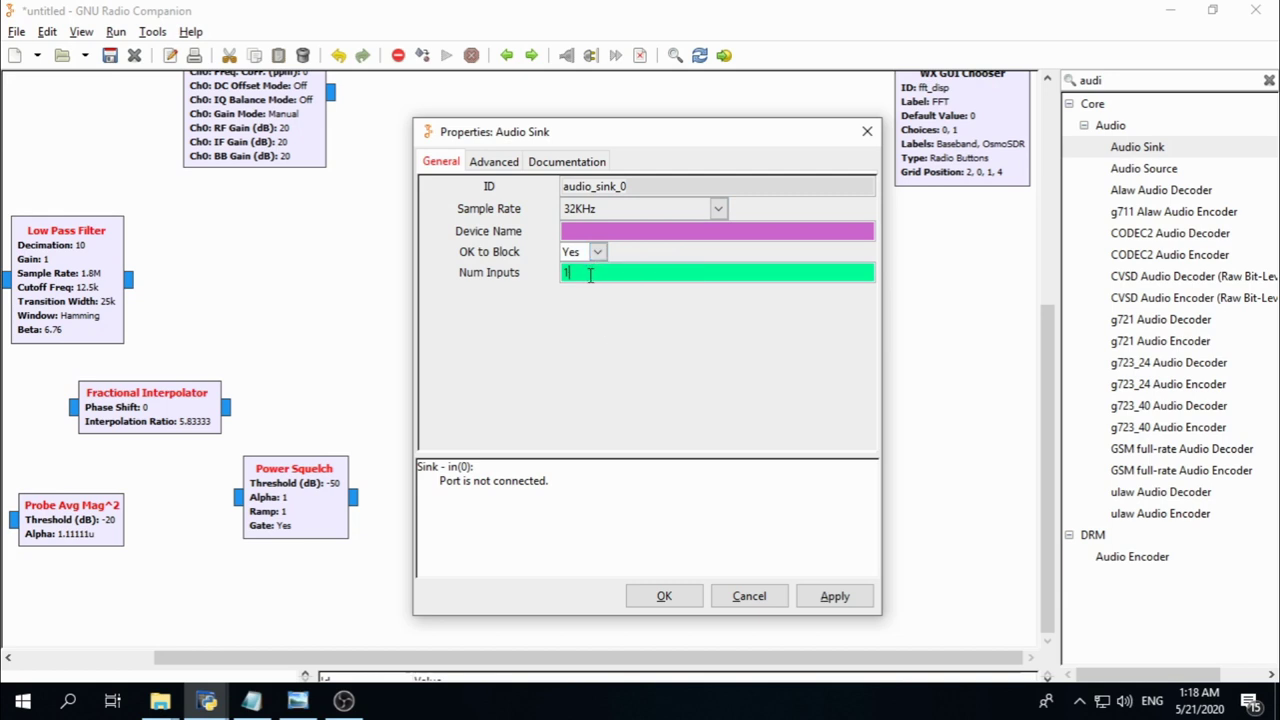
pyautogui.write('2')
pyautogui.click(660, 598)
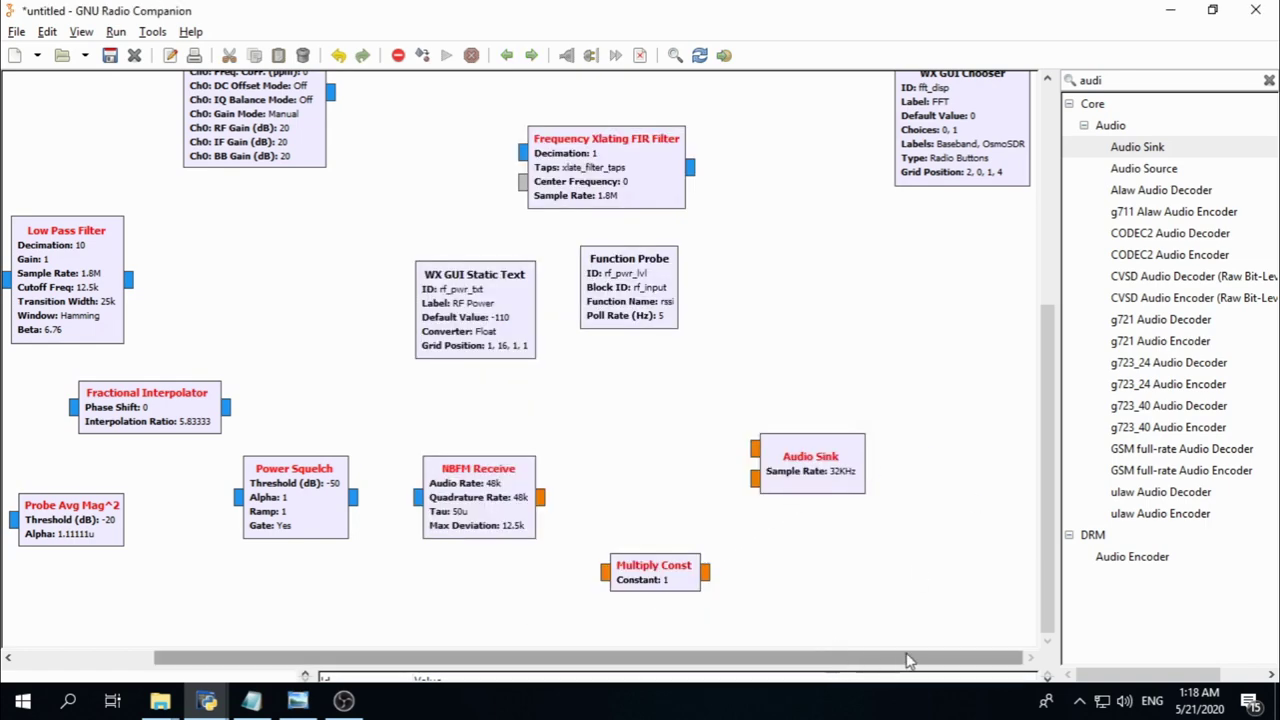
# Find and add a Wav File Sink block, and place it below the Audio Sink, level with the Multiply Const block
pyautogui.moveTo(1045, 535)
pyautogui.mouseDown()
pyautogui.moveTo(1060, 395)
pyautogui.moveTo(1058, 540)
pyautogui.mouseUp()
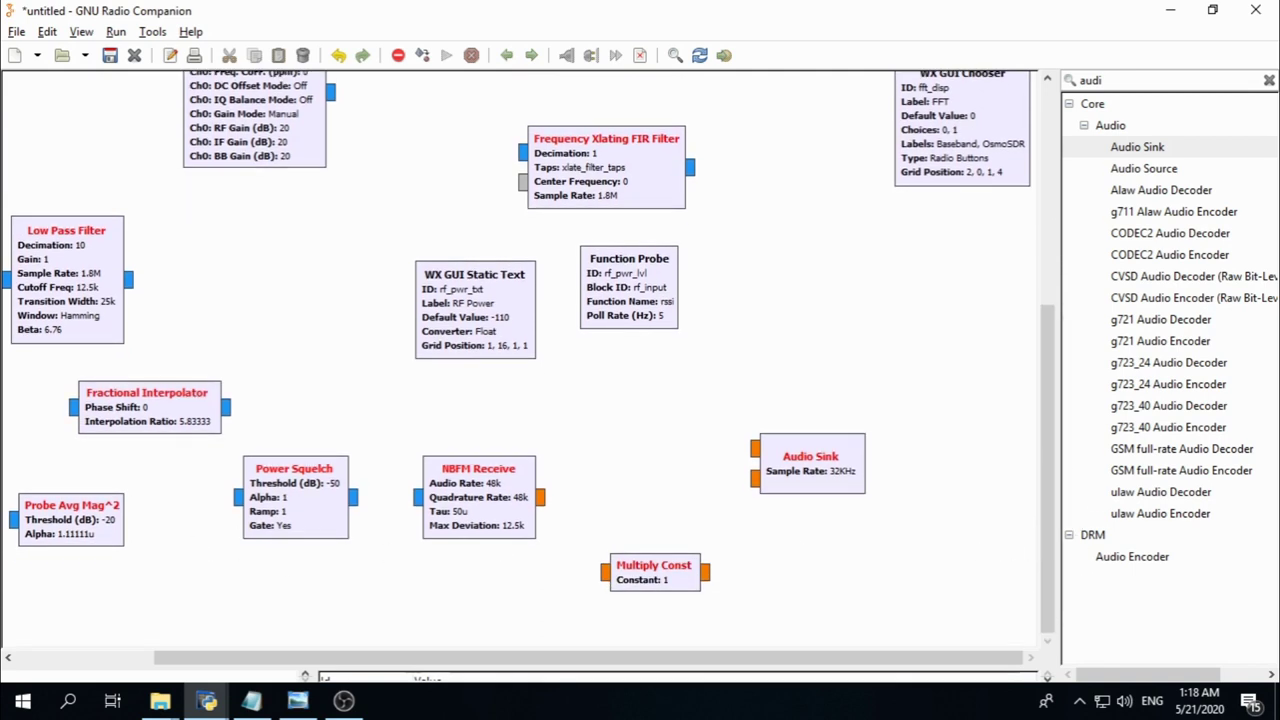
pyautogui.hotkey('alt', 'Tab')
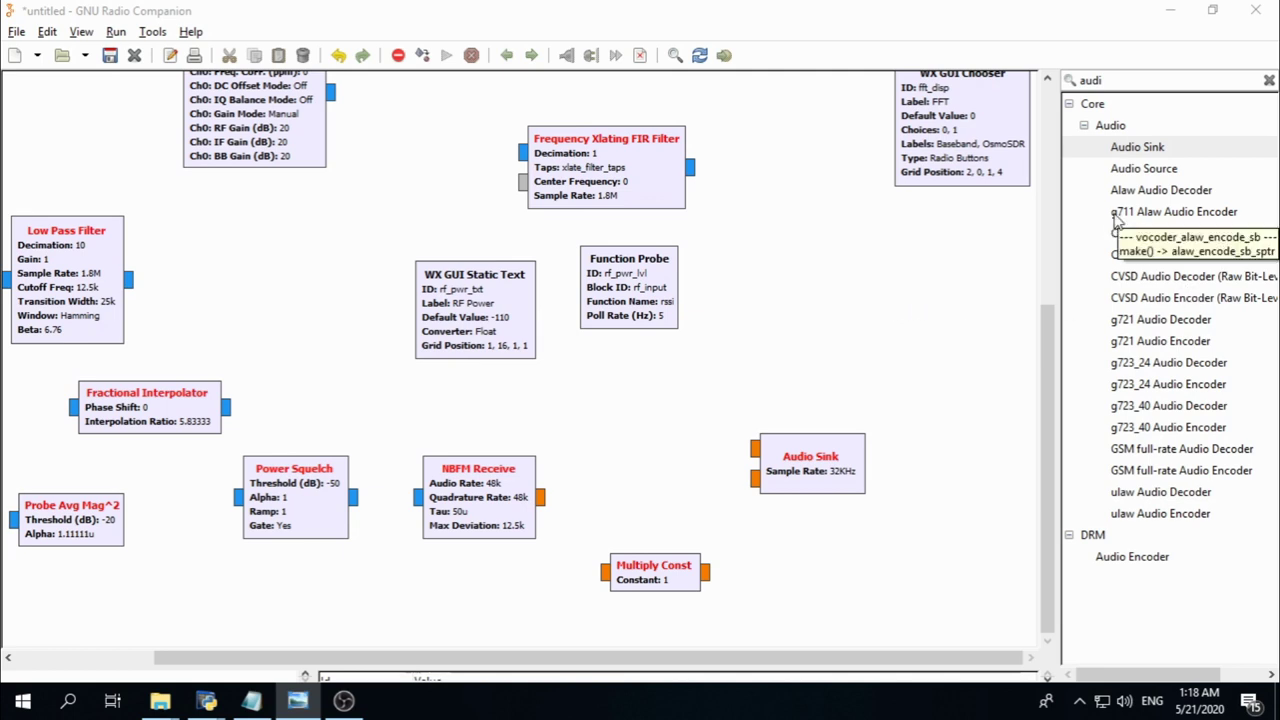
pyautogui.click(1140, 80)
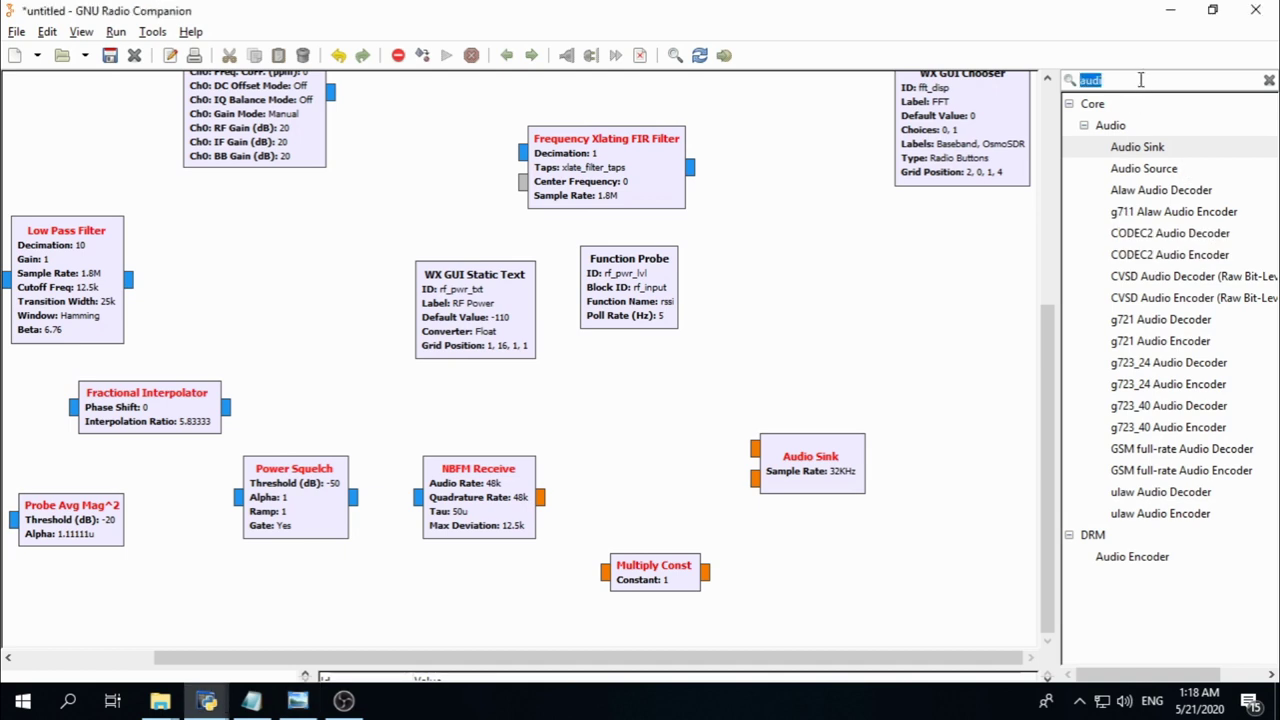
pyautogui.write('wa')
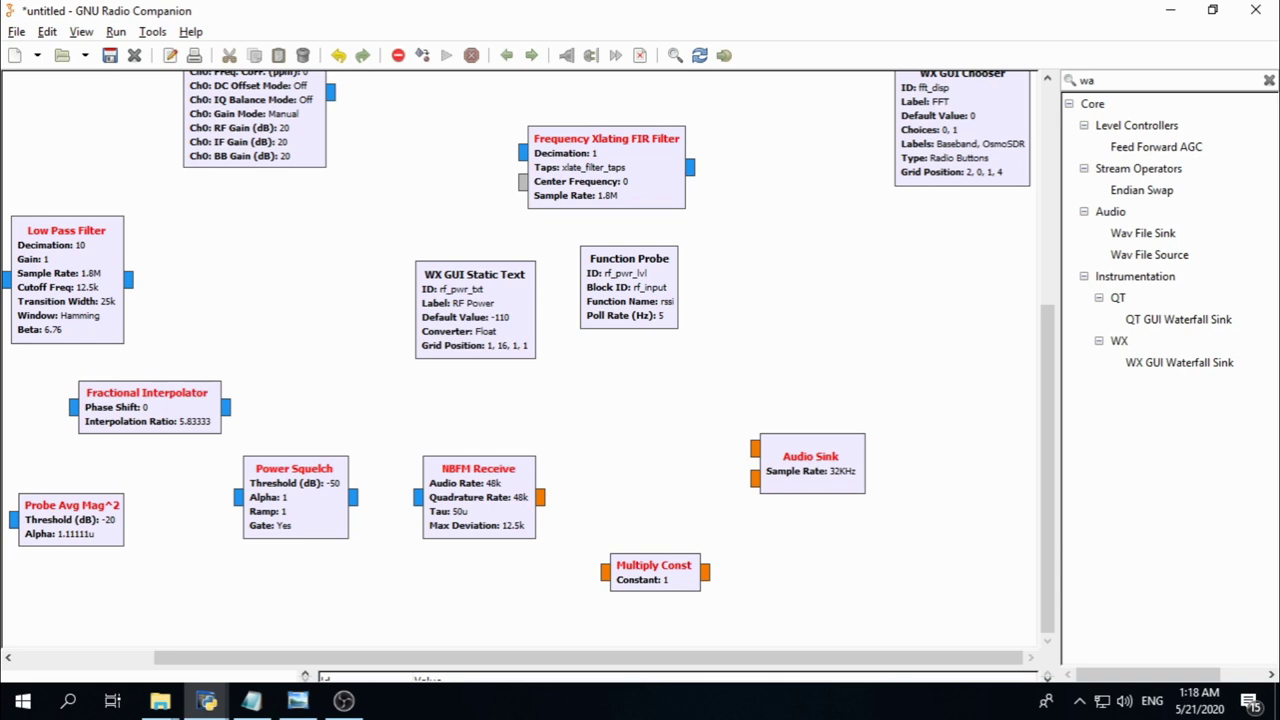
pyautogui.write('ve')
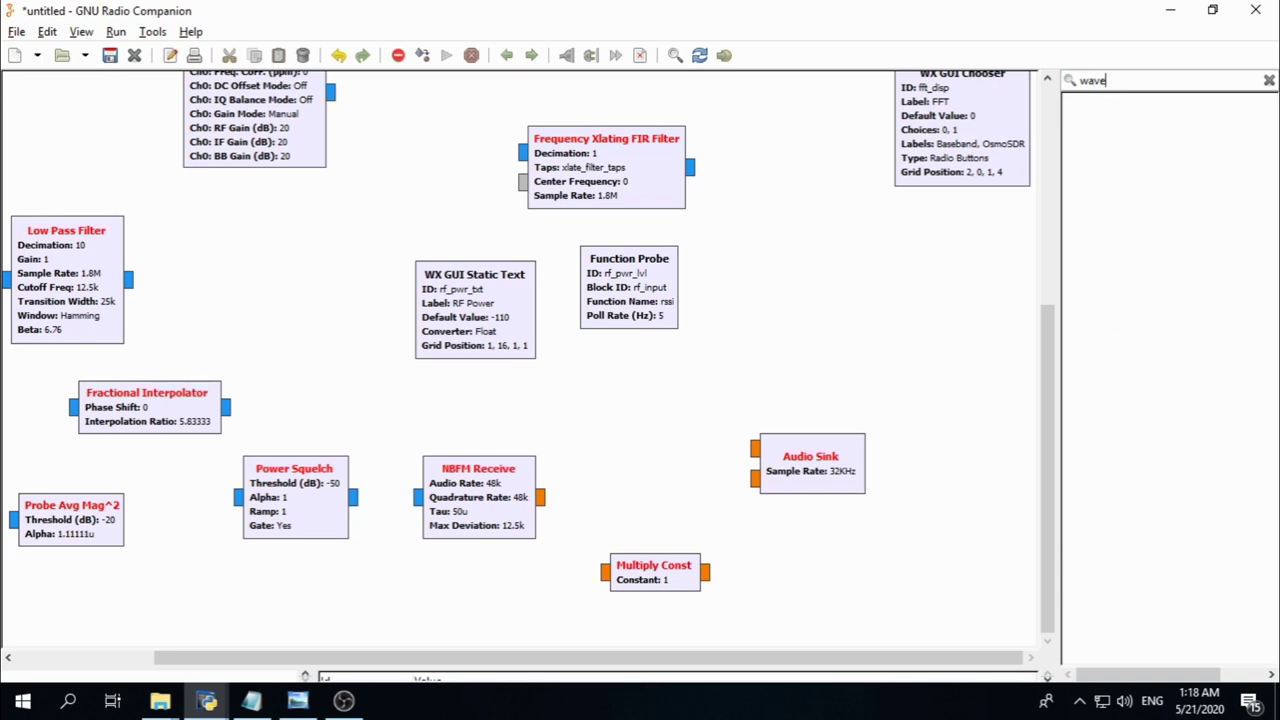
pyautogui.press('BackSpace')
pyautogui.click(1195, 150)
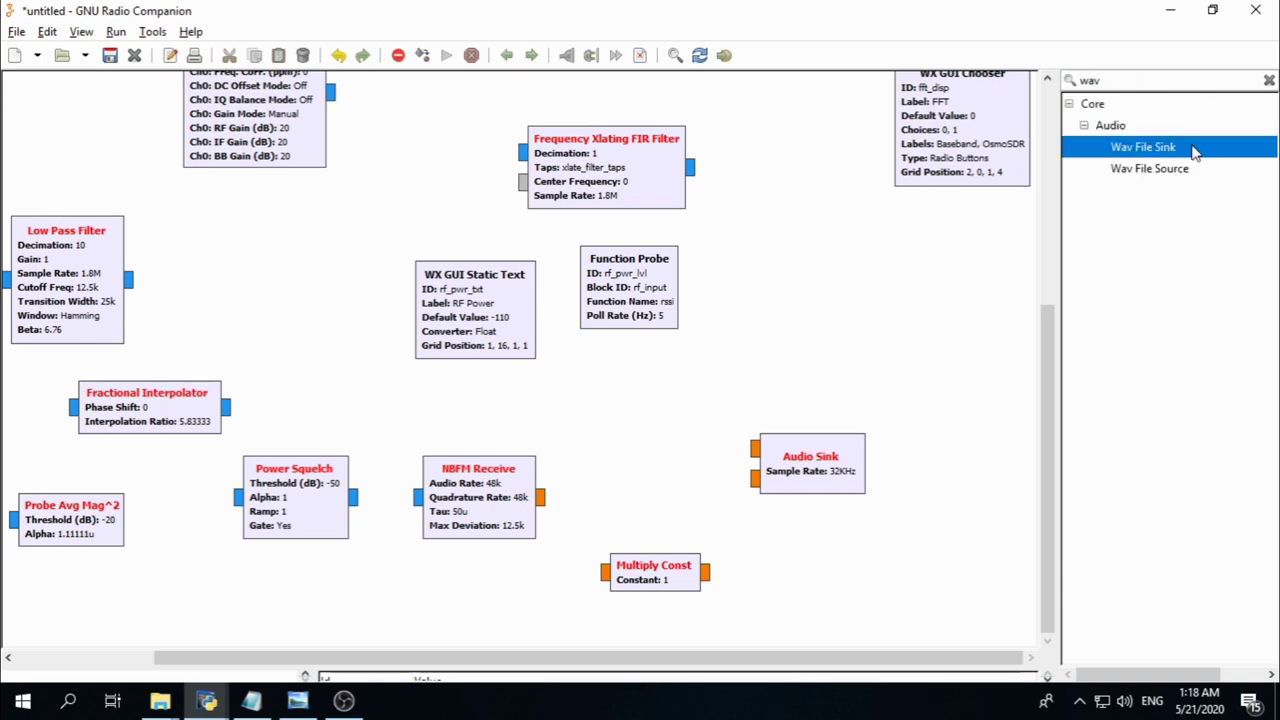
pyautogui.moveTo(1195, 150); pyautogui.dragTo(845, 410)
pyautogui.moveTo(682, 490); pyautogui.dragTo(925, 565)
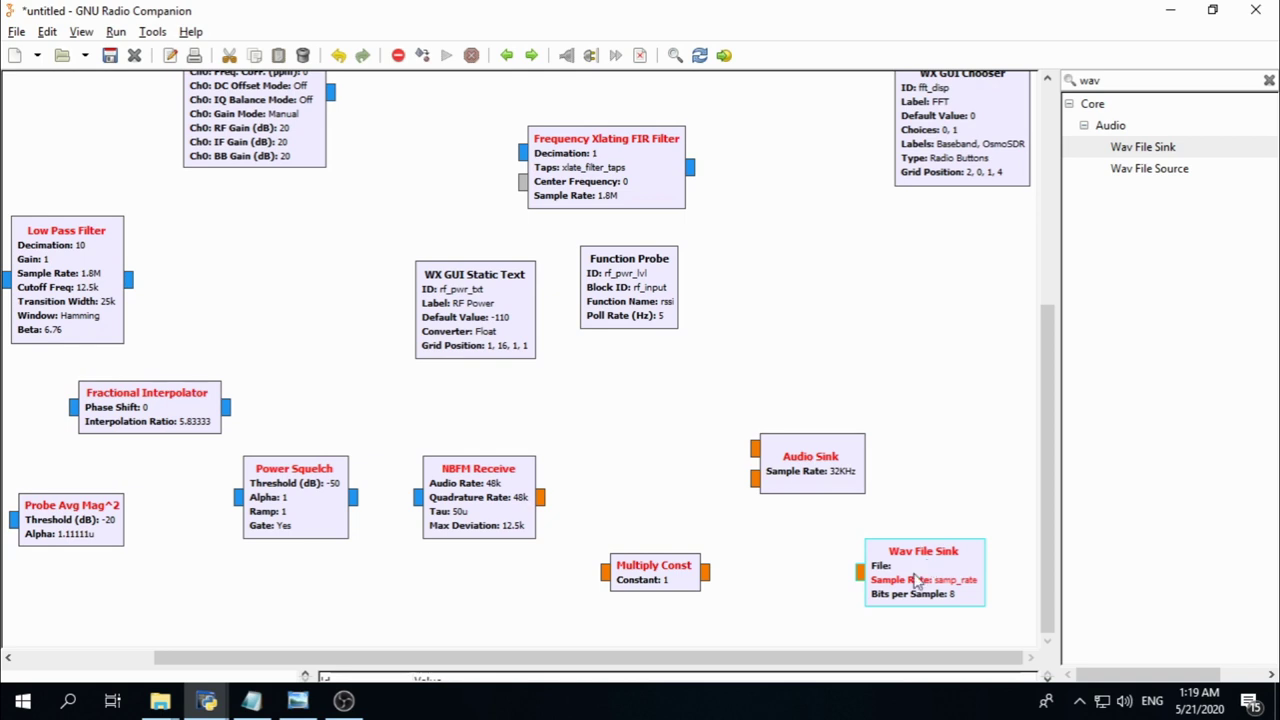
# Open the Wav File Sink block's properties and start choosing its output file
pyautogui.doubleClick(912, 580)
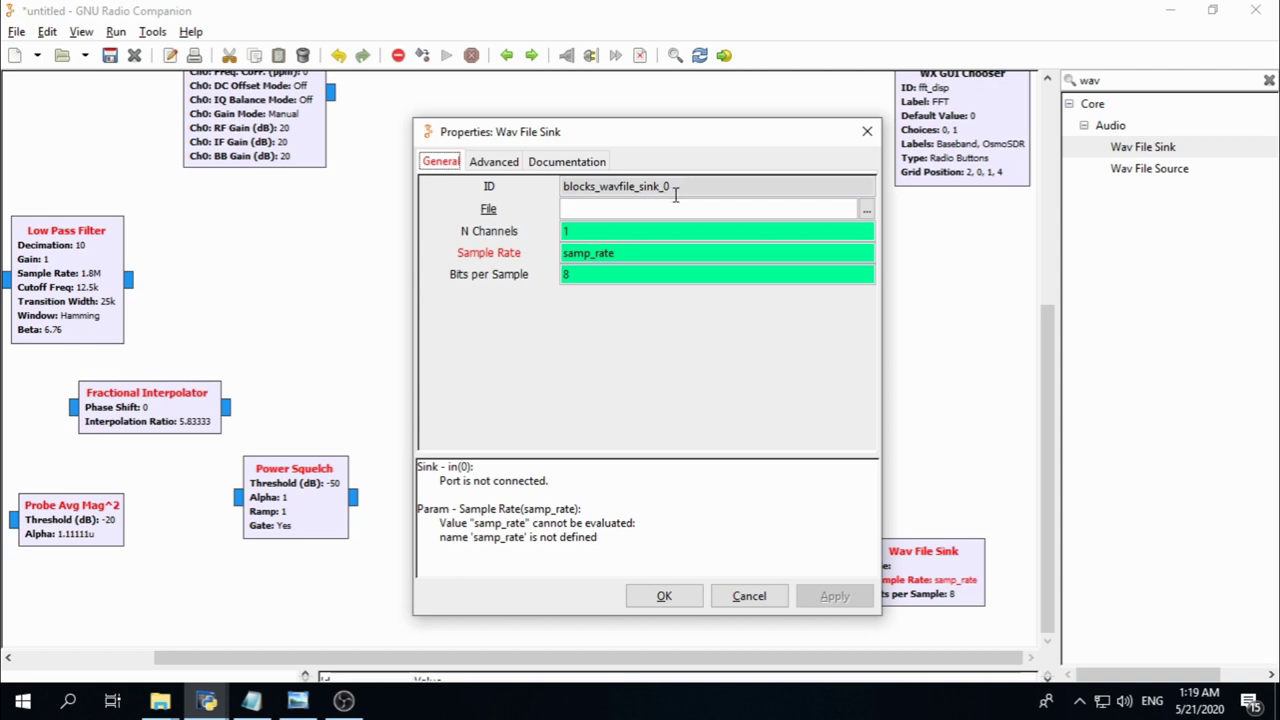
pyautogui.click(613, 210)
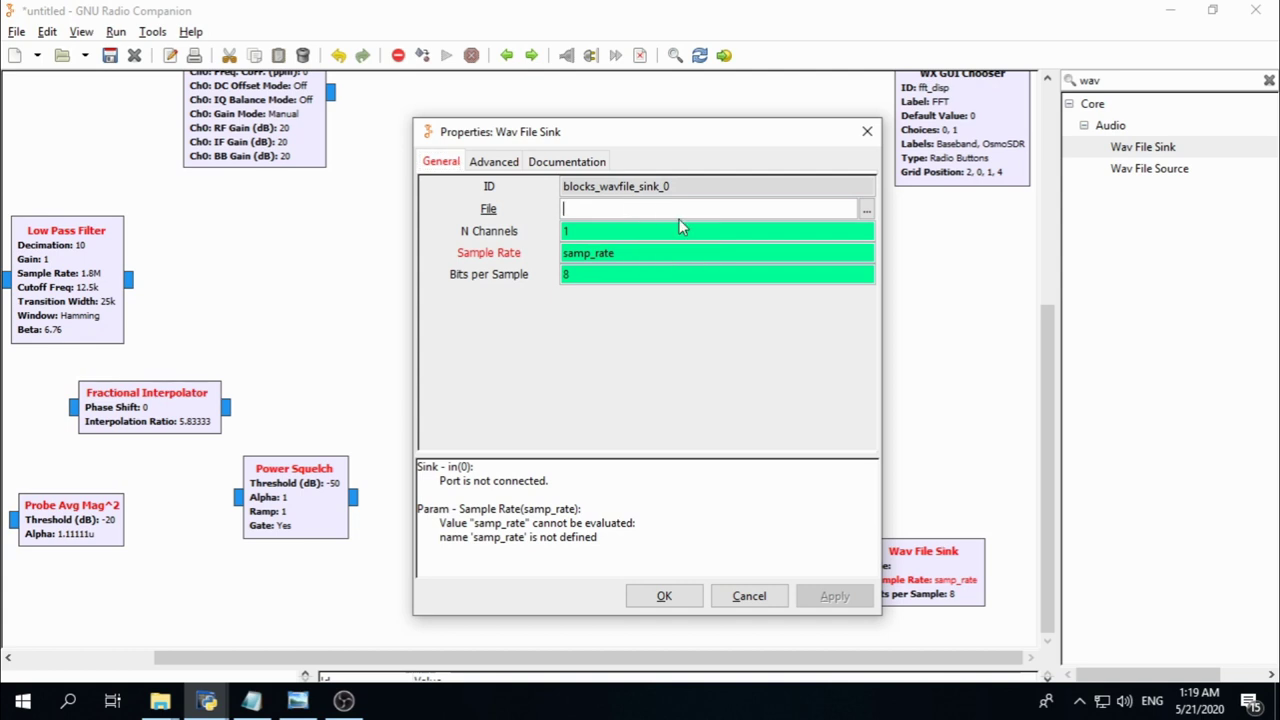
pyautogui.click(866, 210)
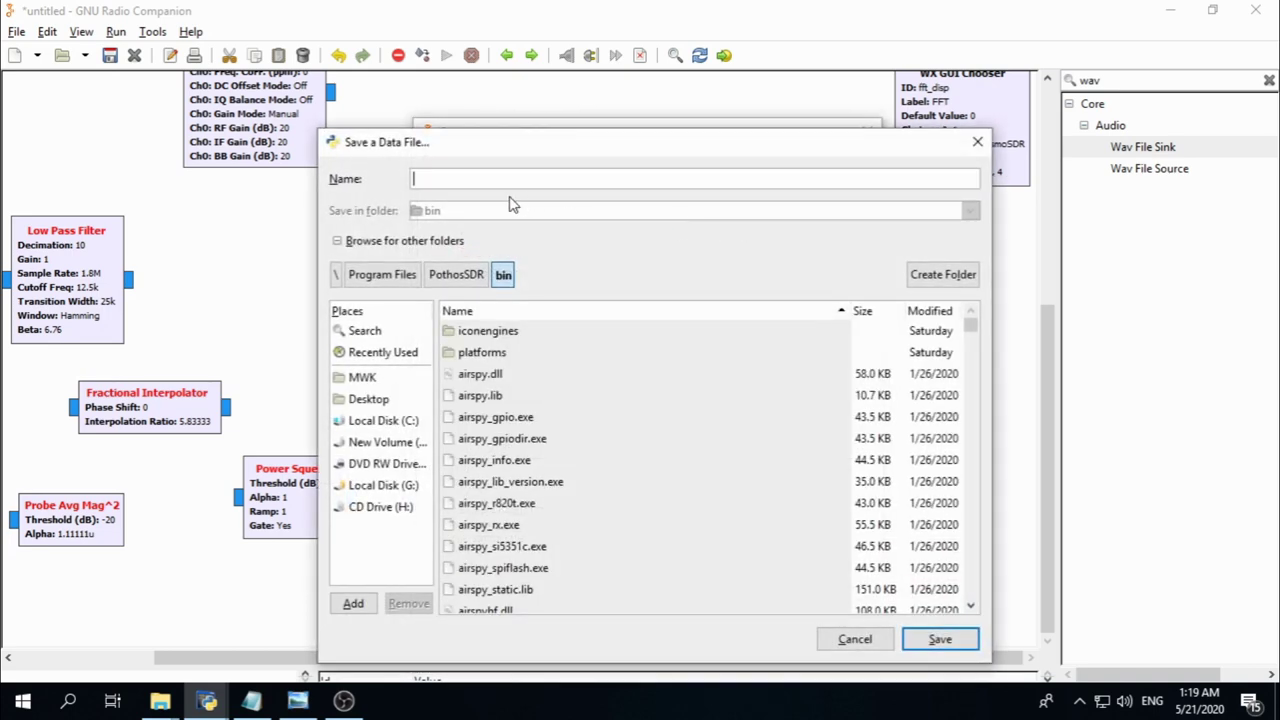
pyautogui.click(405, 422)
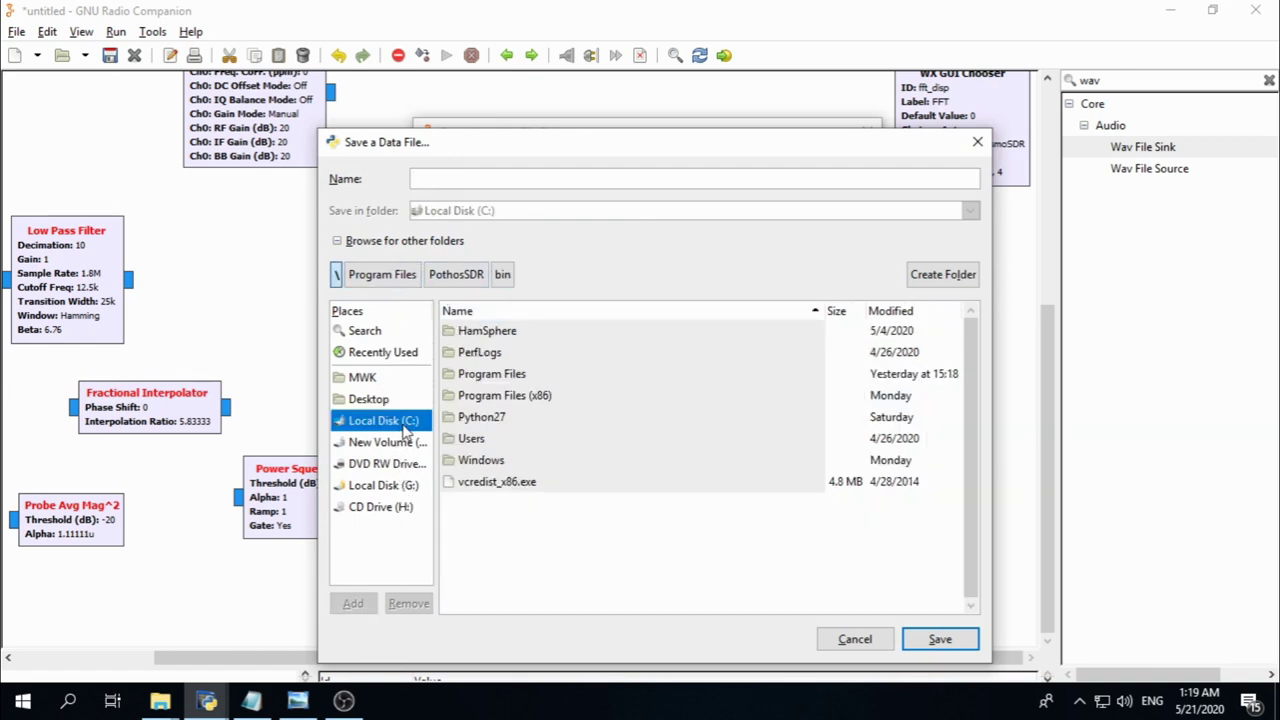
pyautogui.doubleClick(490, 440)
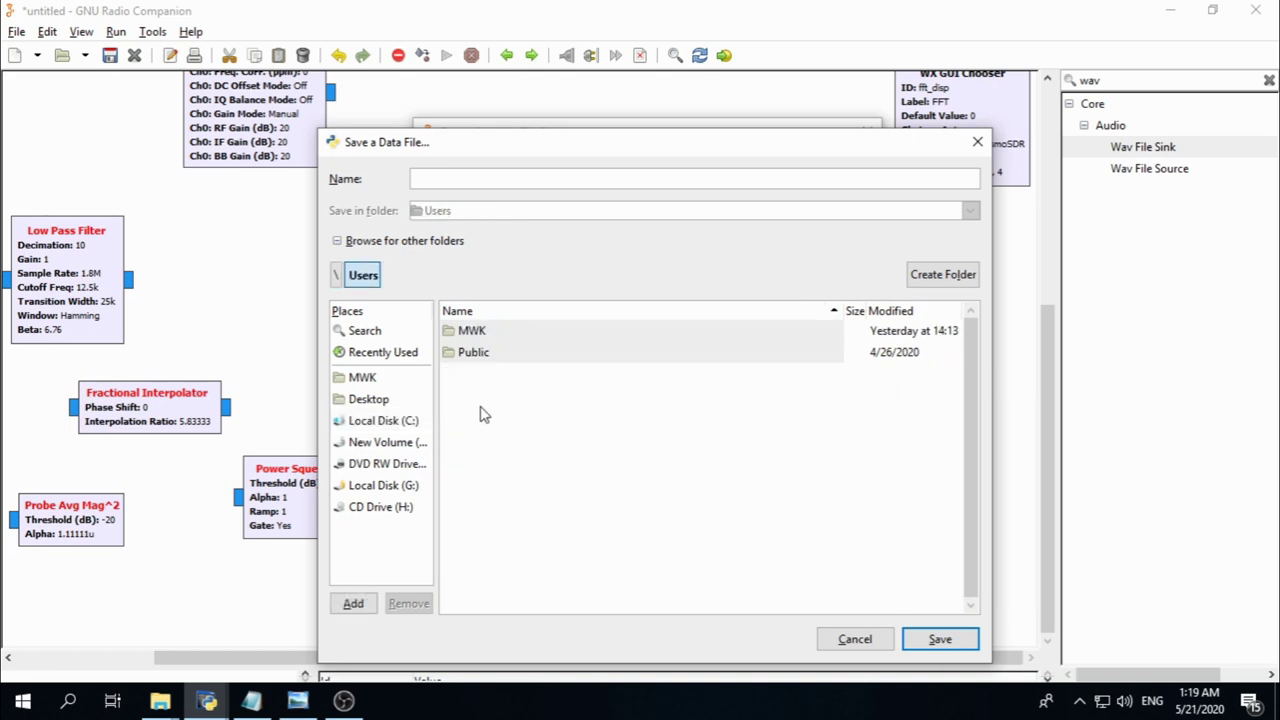
pyautogui.doubleClick(494, 332)
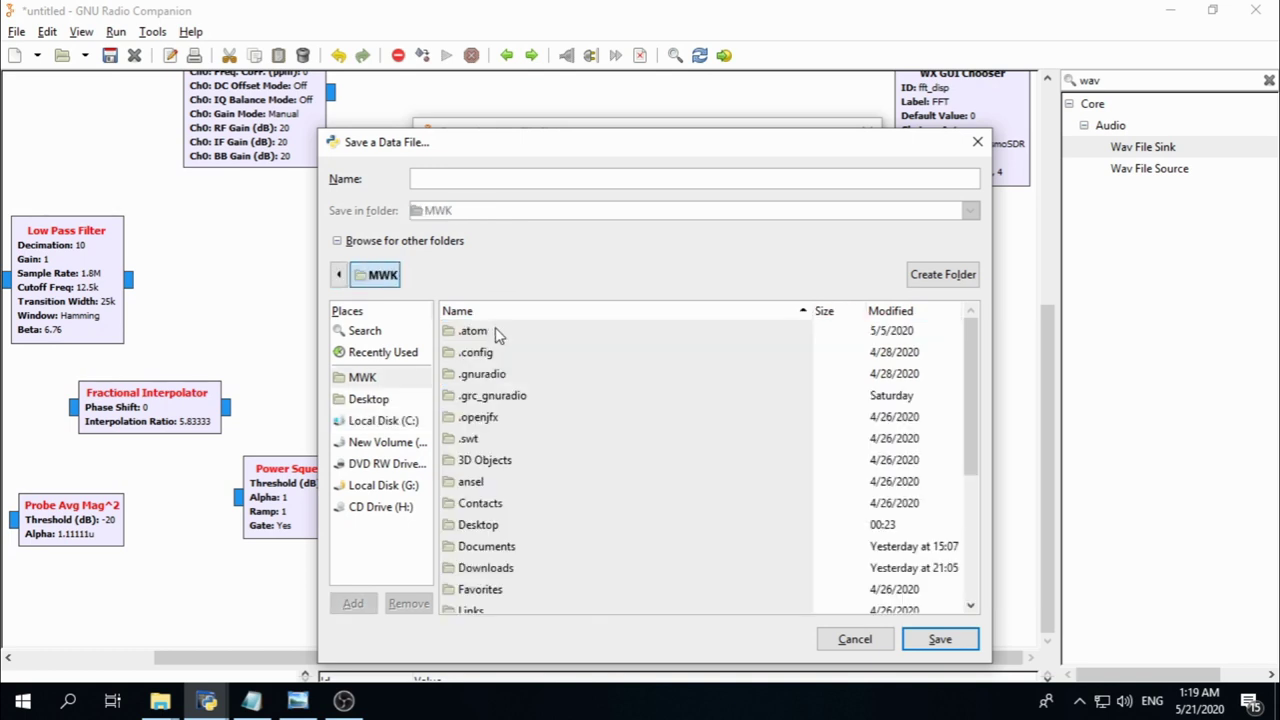
pyautogui.doubleClick(517, 552)
pyautogui.scroll(-1, 515, 445)
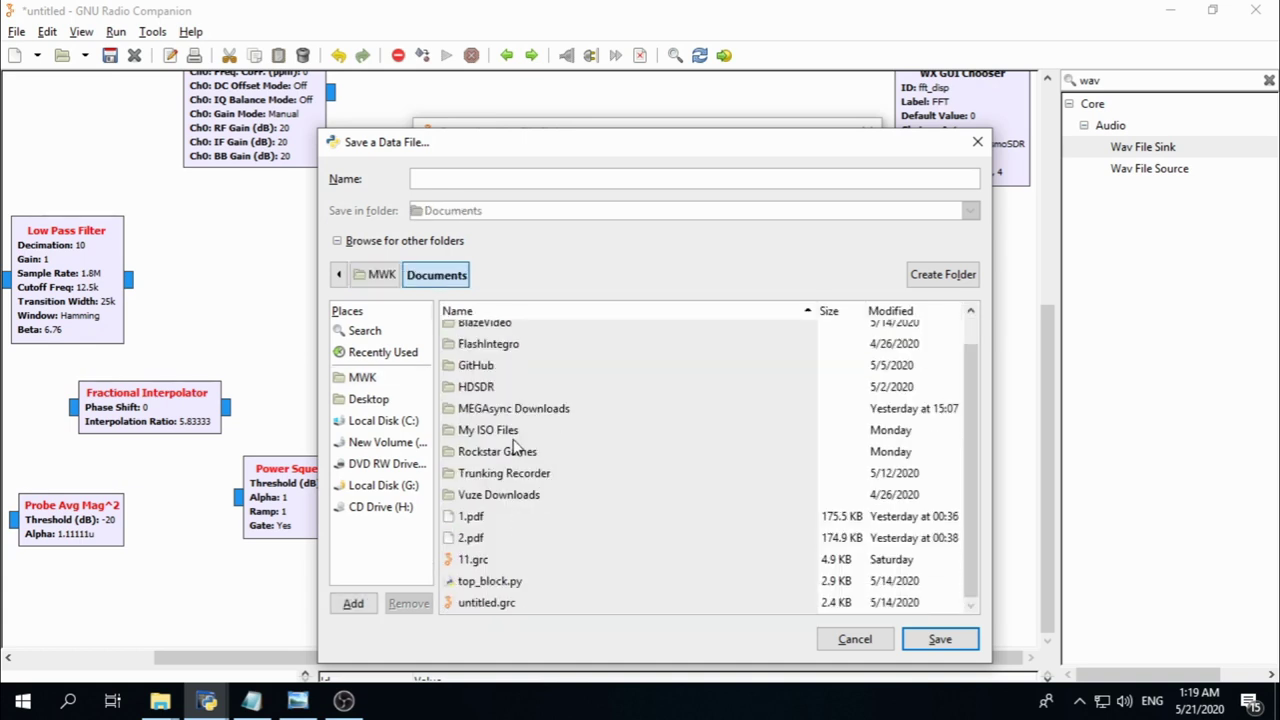
pyautogui.scroll(1, 505, 435)
pyautogui.click(339, 274)
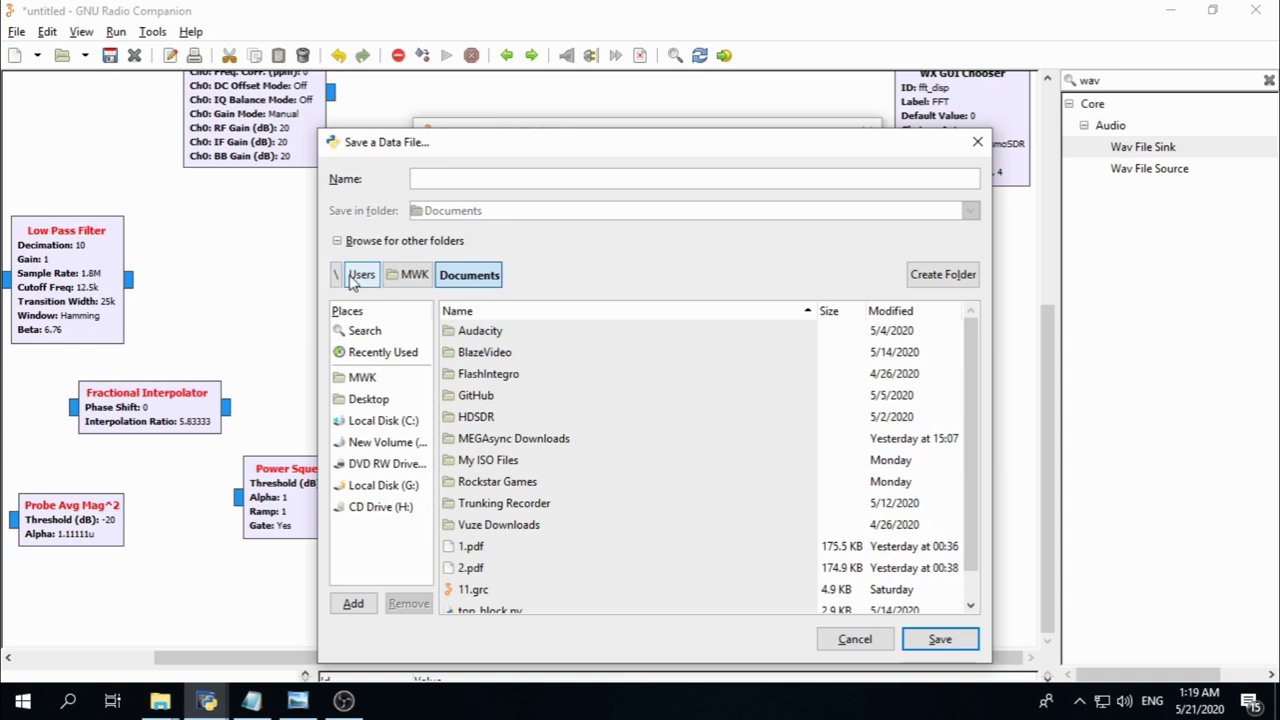
# Choose the Desktop folder and name the Wav File Sink's output file rectest
pyautogui.click(378, 400)
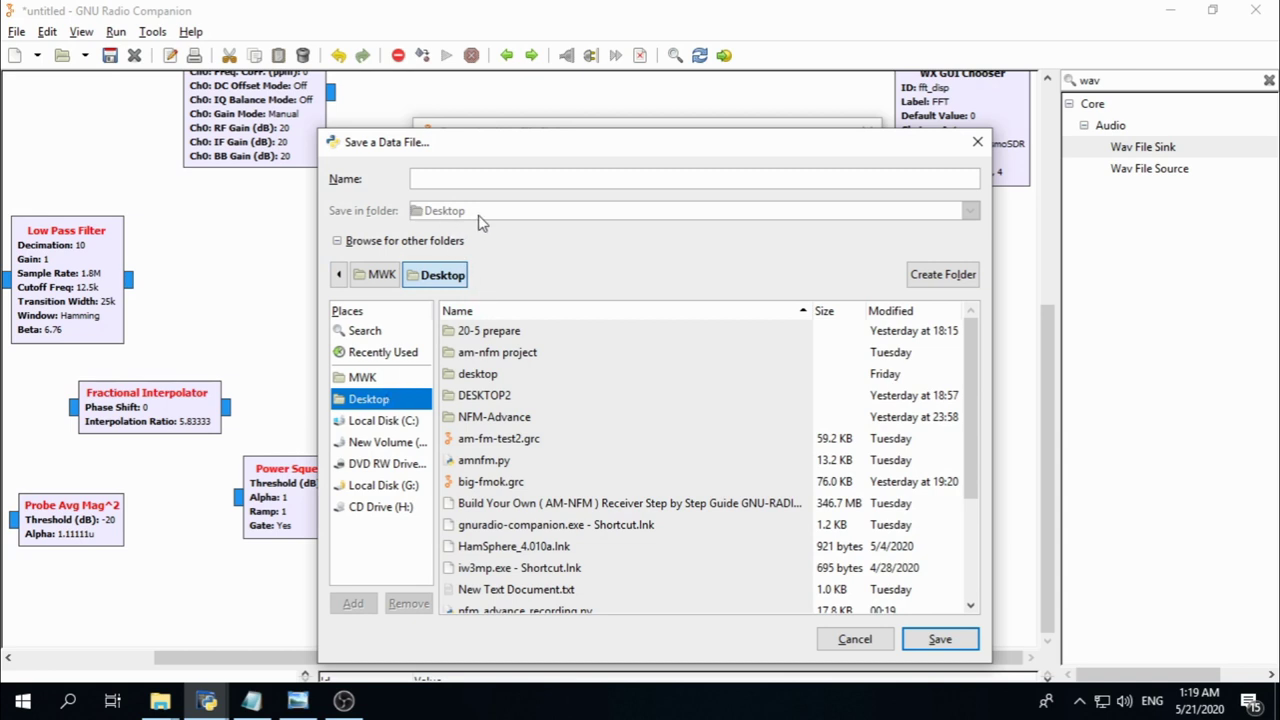
pyautogui.click(437, 179)
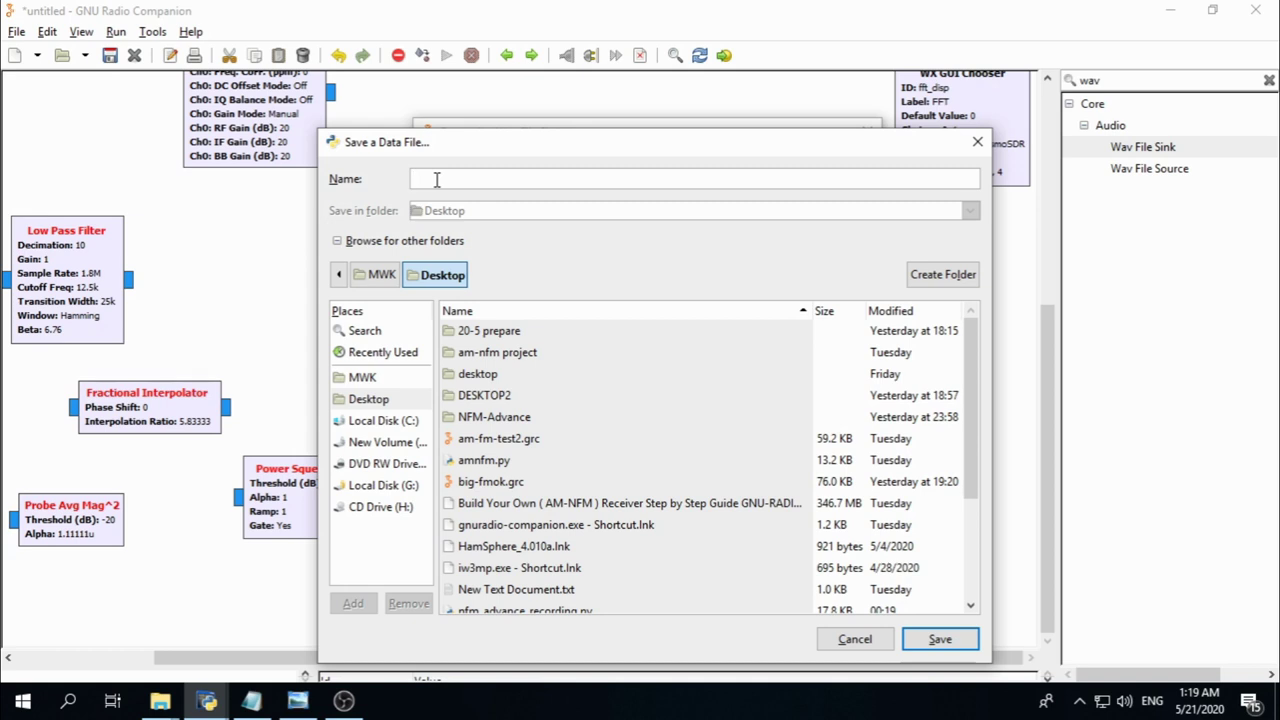
pyautogui.write('rectest')
pyautogui.click(940, 640)
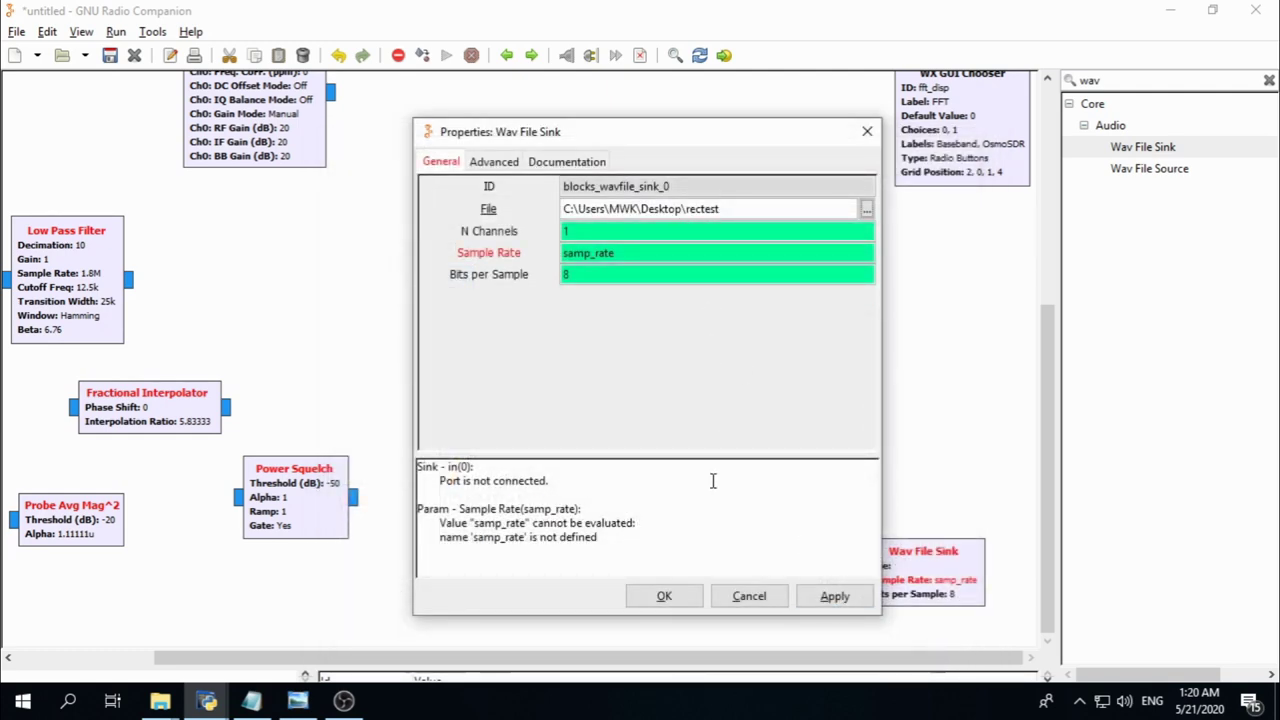
# Set the Wav File Sink to 2 channels, a sample rate of 32000 and 16 bits per sample, and accept the properties
pyautogui.doubleClick(569, 232)
pyautogui.write('2')
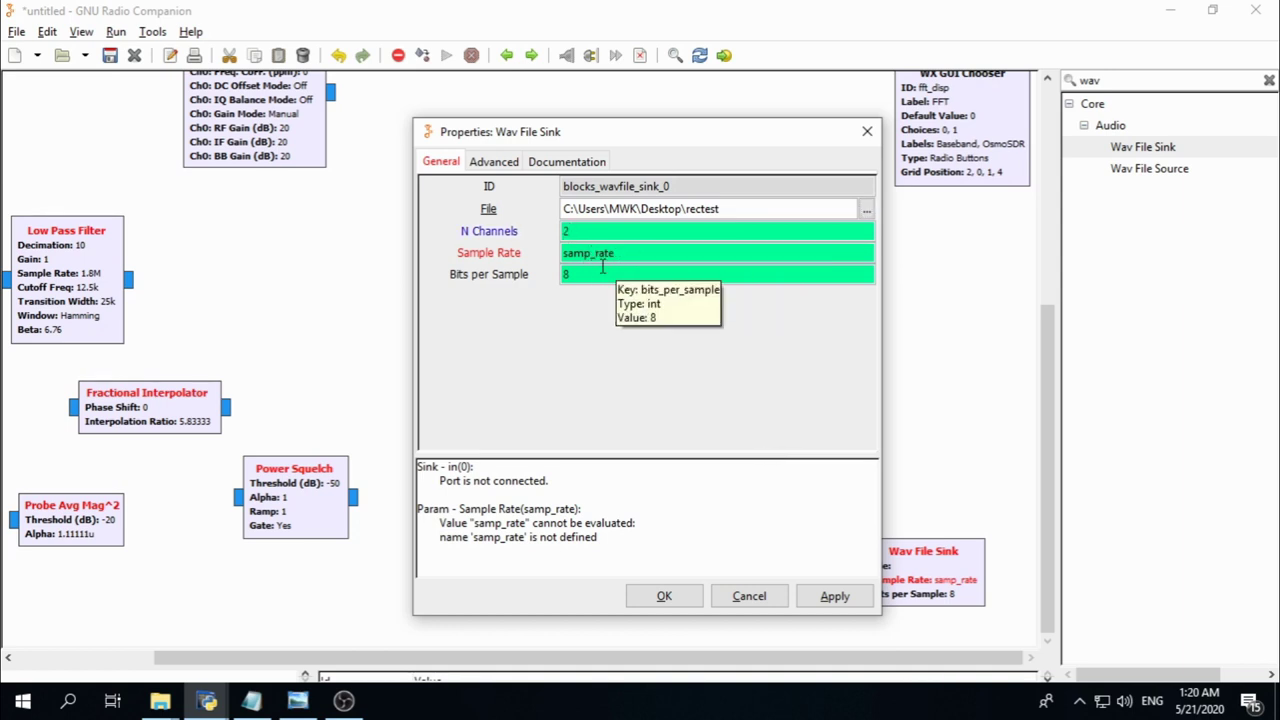
pyautogui.click(644, 256)
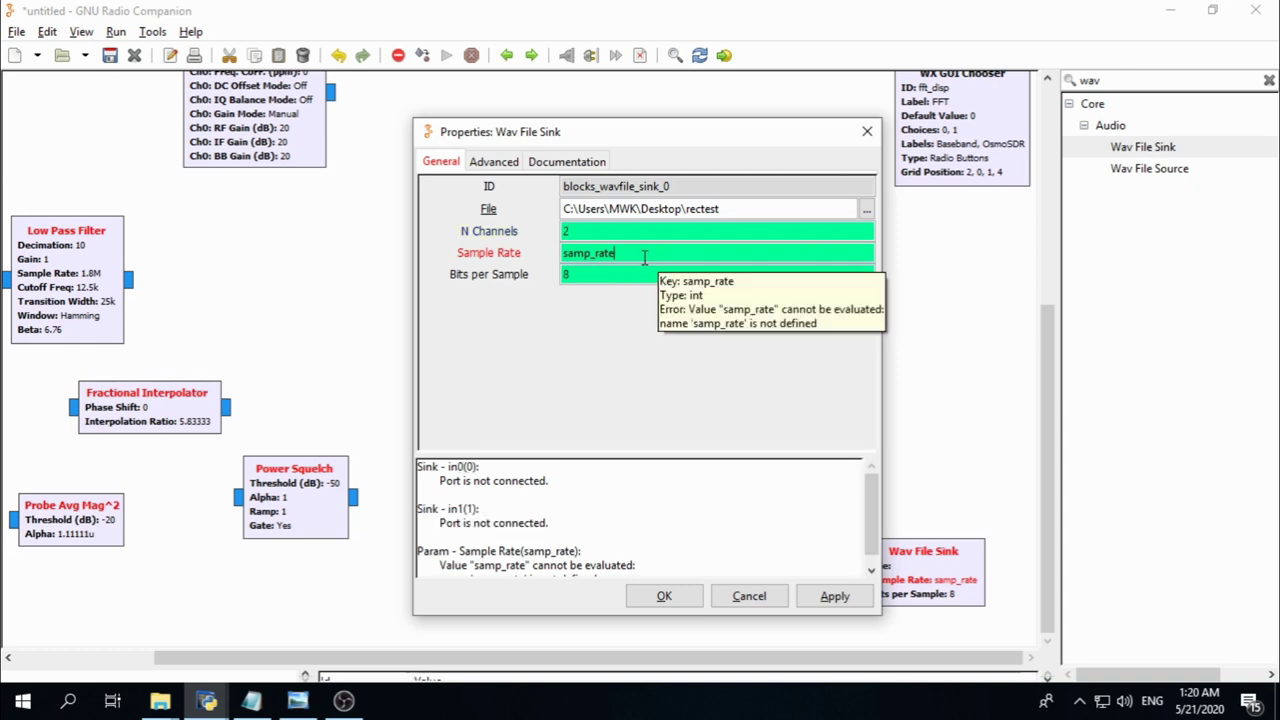
pyautogui.doubleClick(644, 256)
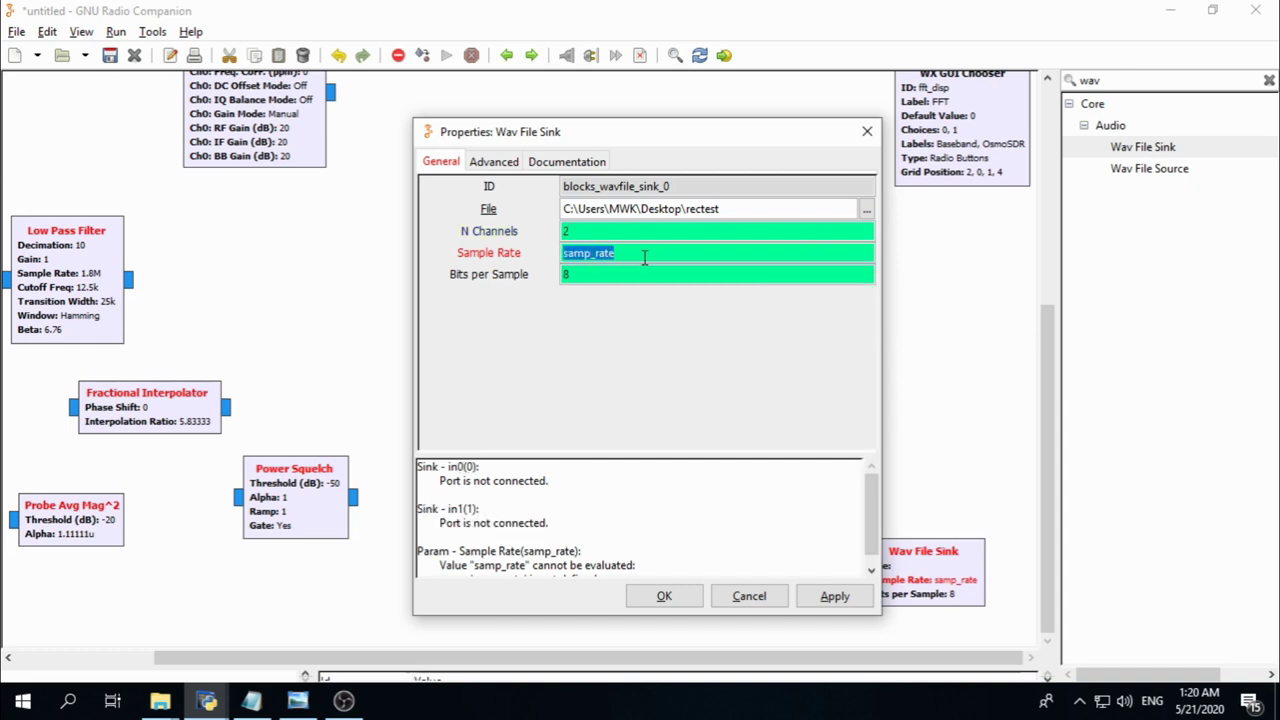
pyautogui.write('3')
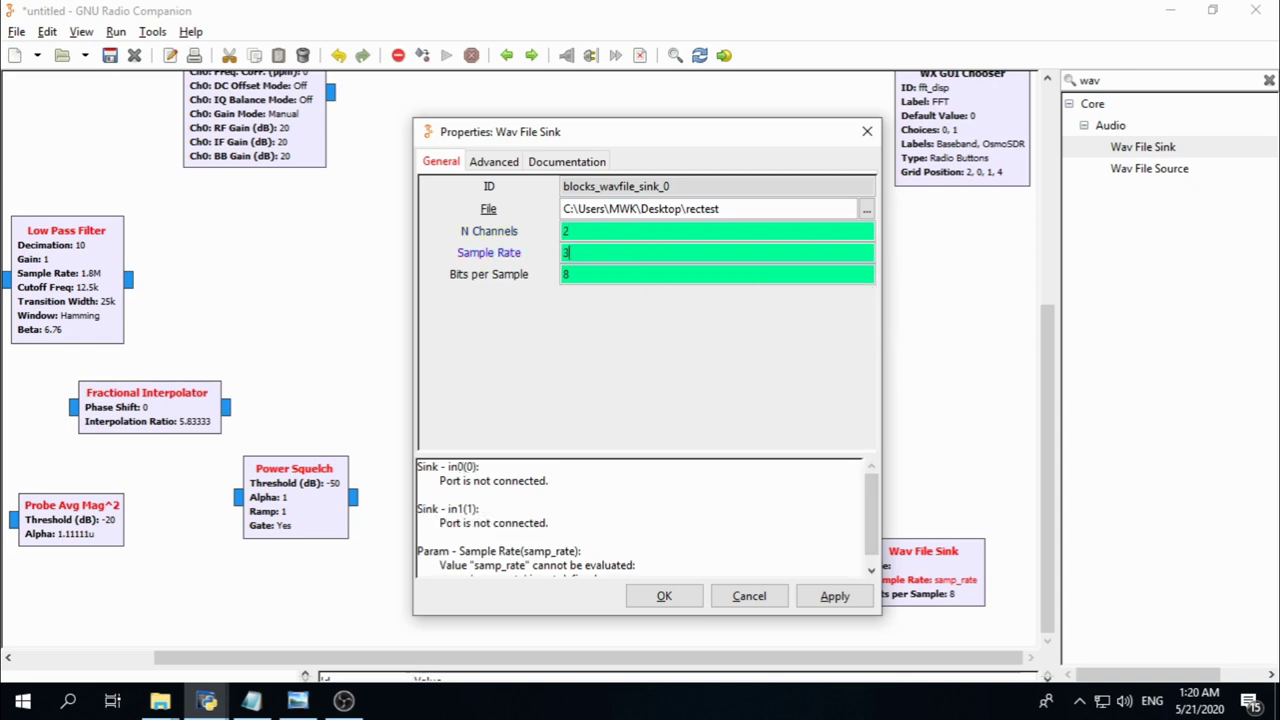
pyautogui.write('2000')
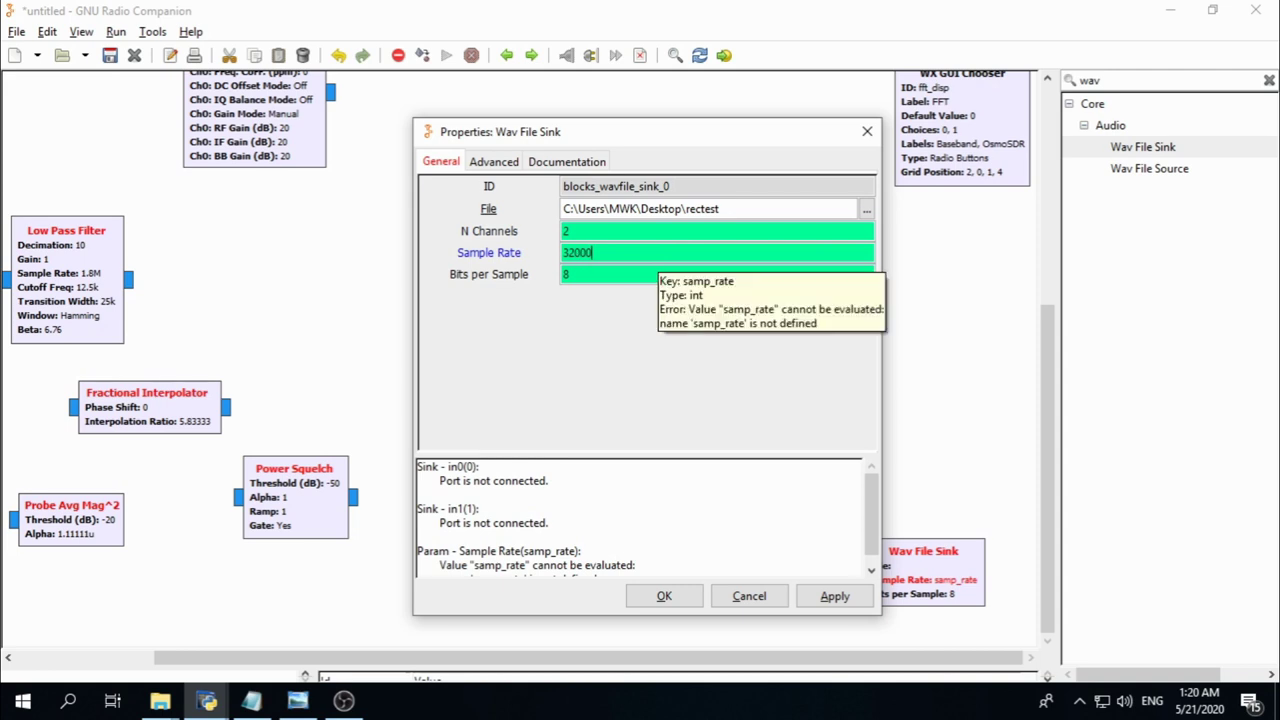
pyautogui.doubleClick(587, 280)
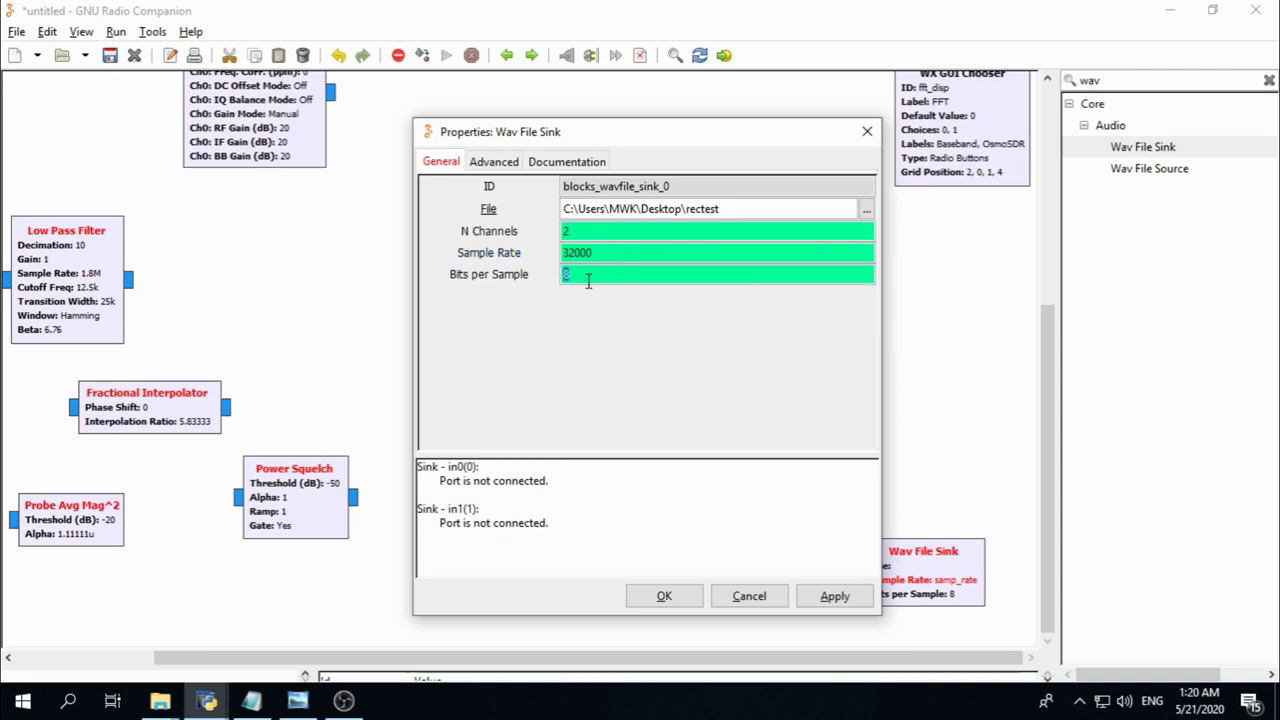
pyautogui.write('16')
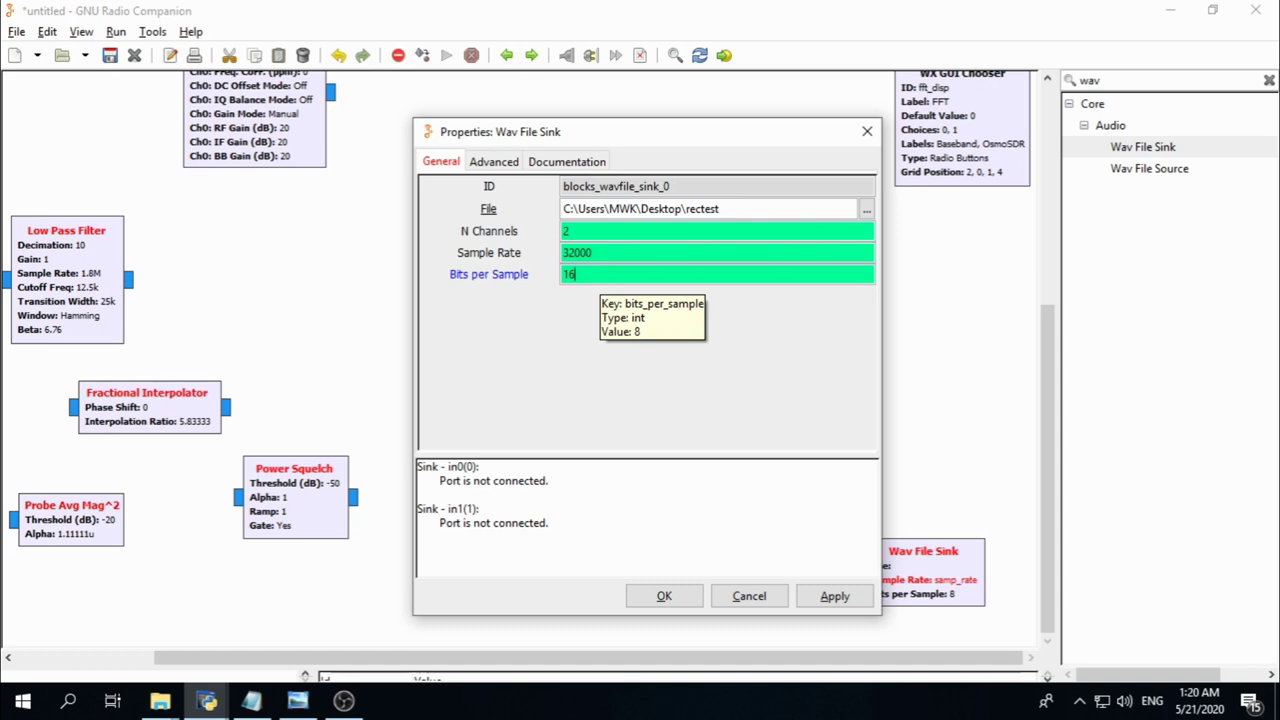
pyautogui.click(665, 597)
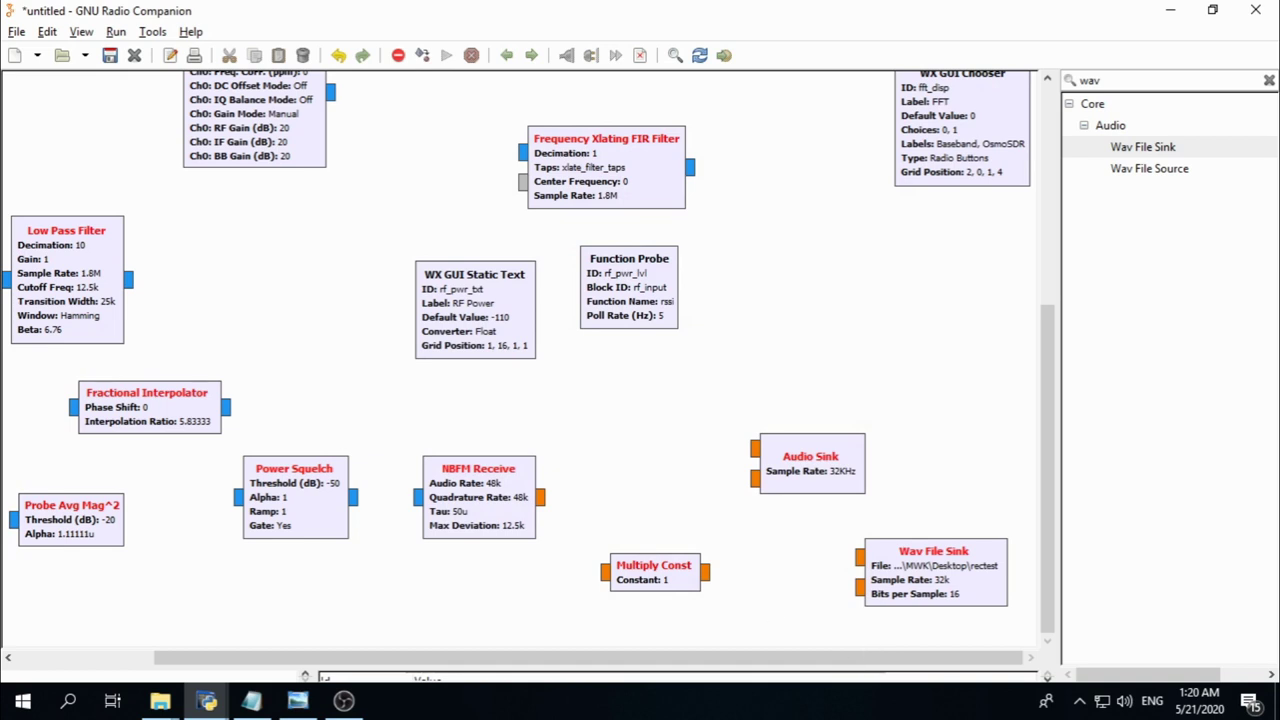
# Find and add a WX GUI FFT Sink block, and place it directly below the WX GUI Chooser with ID fft_disp
pyautogui.hotkey('alt', 'Tab')
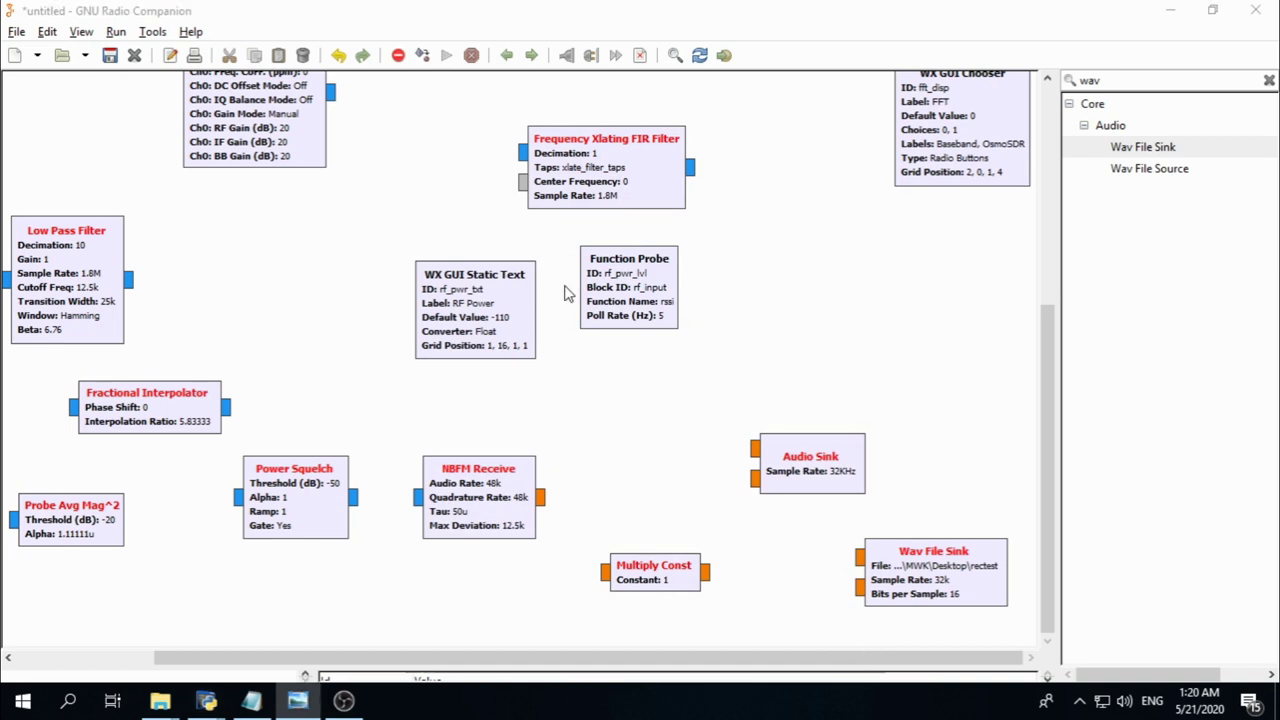
pyautogui.click(1110, 81)
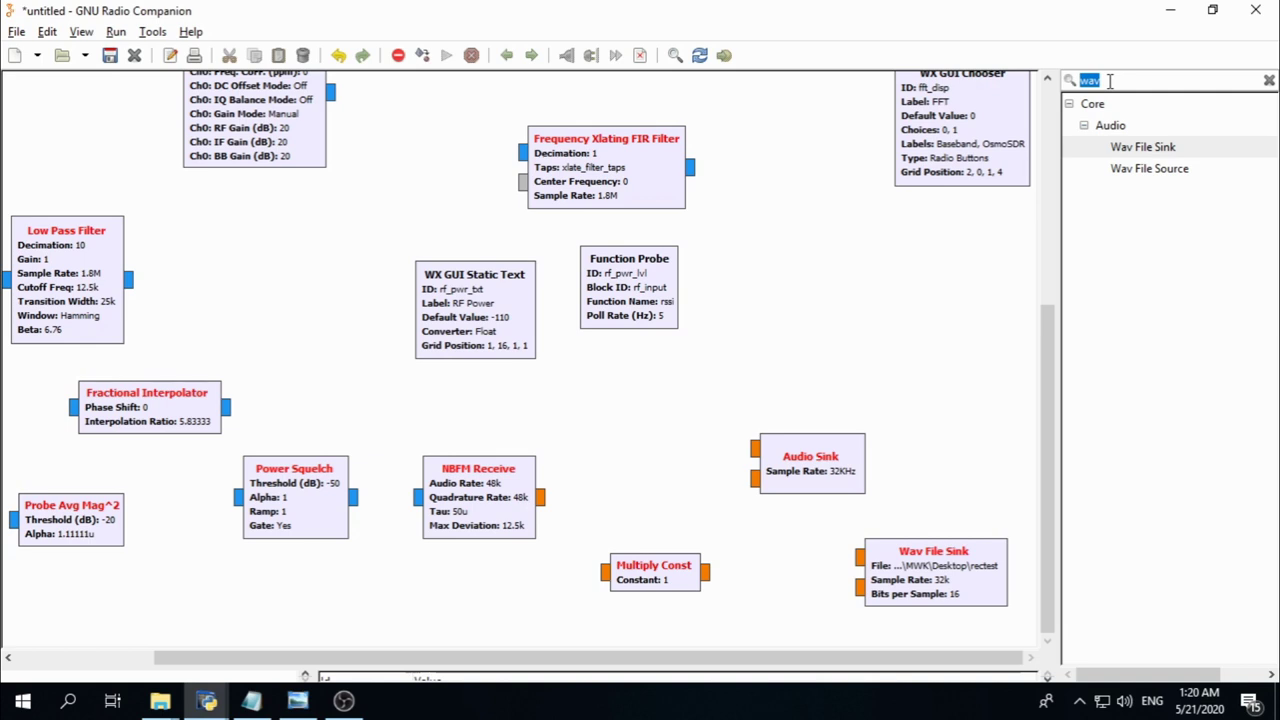
pyautogui.write('wx')
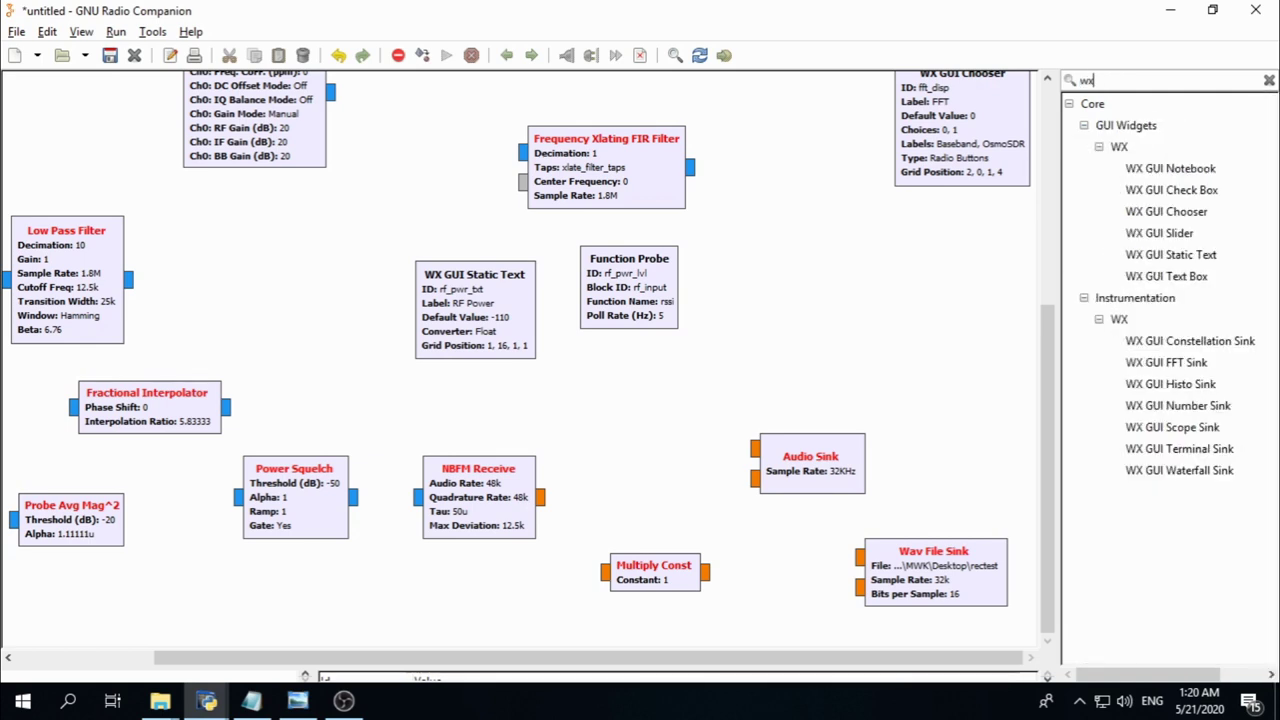
pyautogui.write(' gui ff')
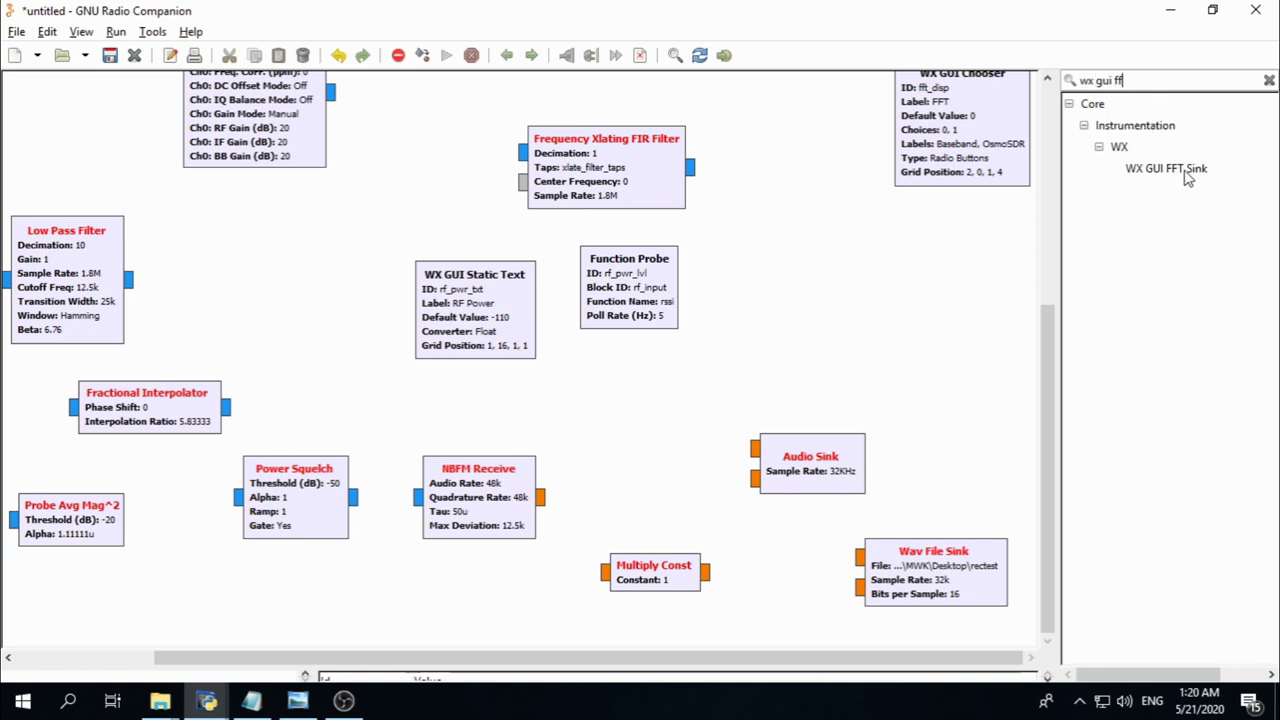
pyautogui.moveTo(1189, 169); pyautogui.dragTo(810, 363)
pyautogui.moveTo(836, 418); pyautogui.dragTo(948, 254)
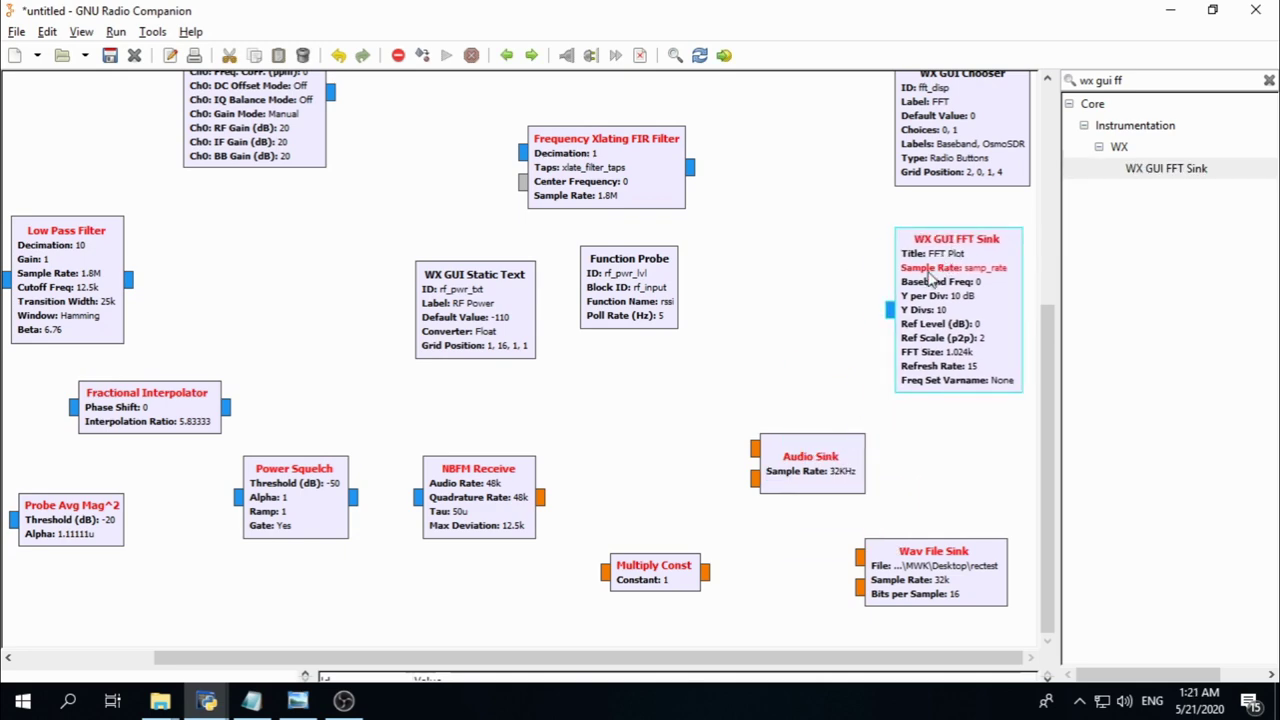
# In the WX GUI FFT Sink's properties, set the ID to fftsink_0_0 and clear the title
pyautogui.doubleClick(938, 305)
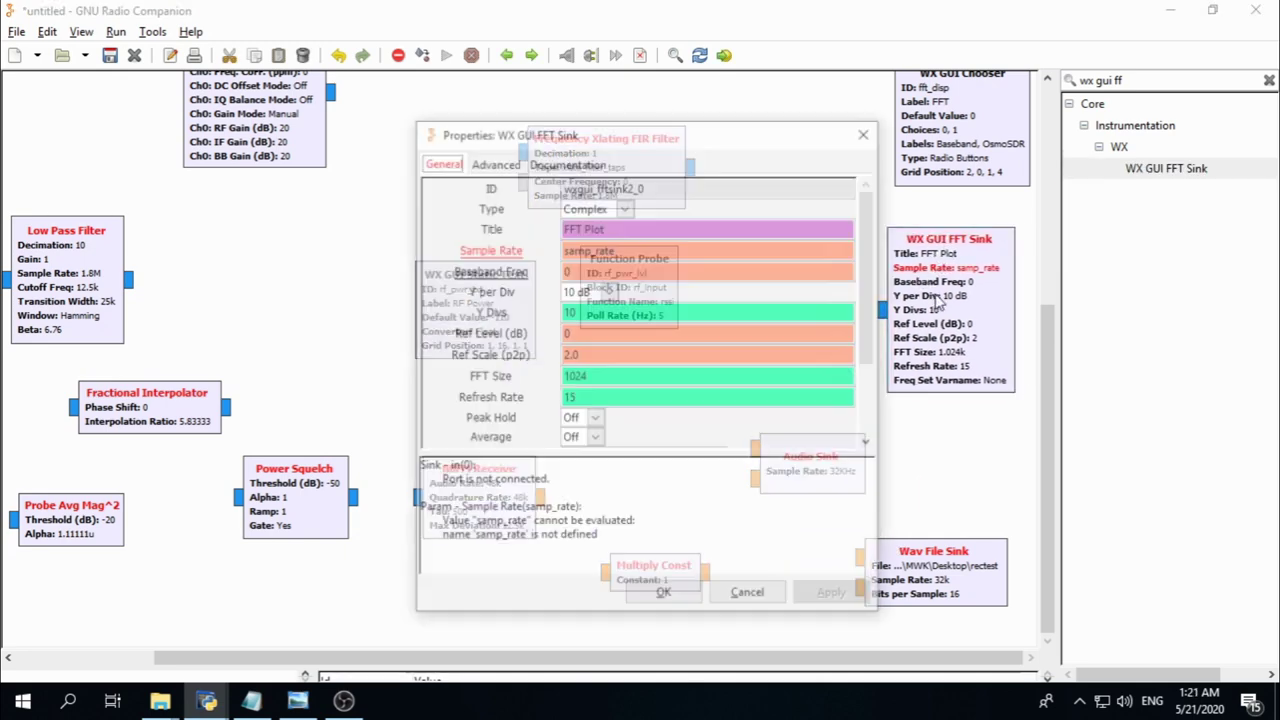
pyautogui.moveTo(650, 140); pyautogui.dragTo(676, 70)
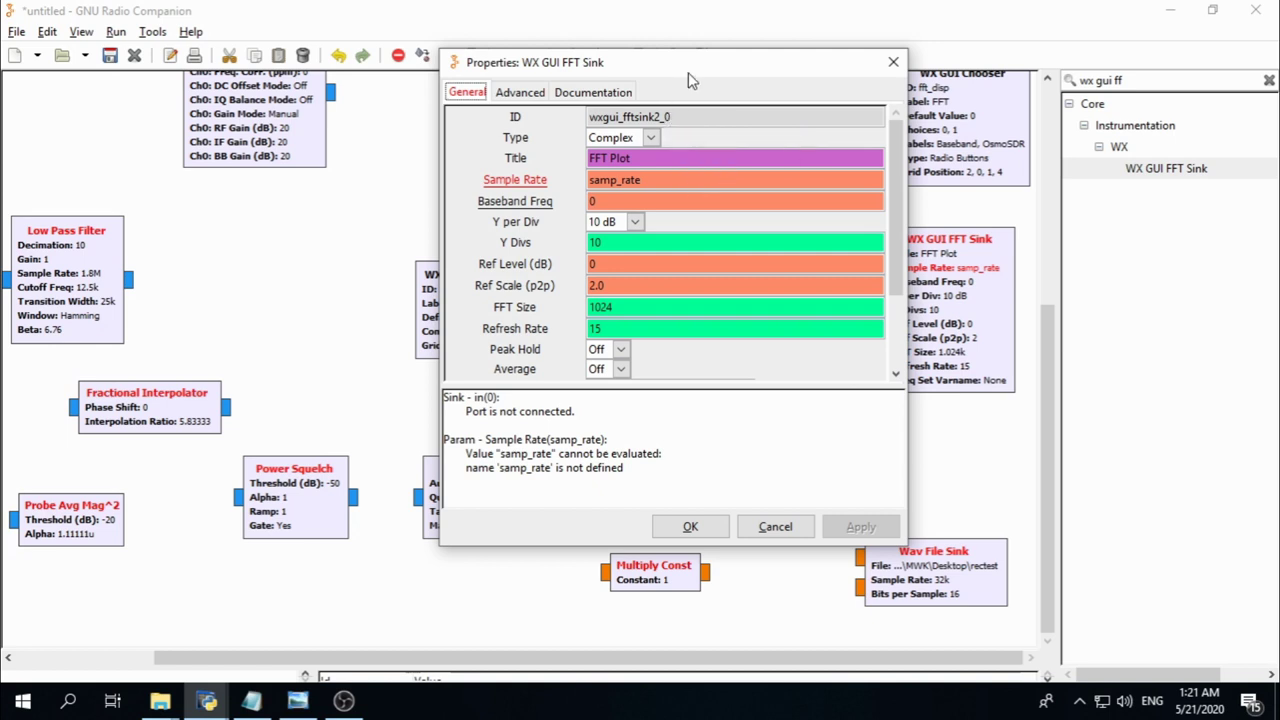
pyautogui.moveTo(696, 73); pyautogui.dragTo(639, 81)
pyautogui.doubleClick(639, 123)
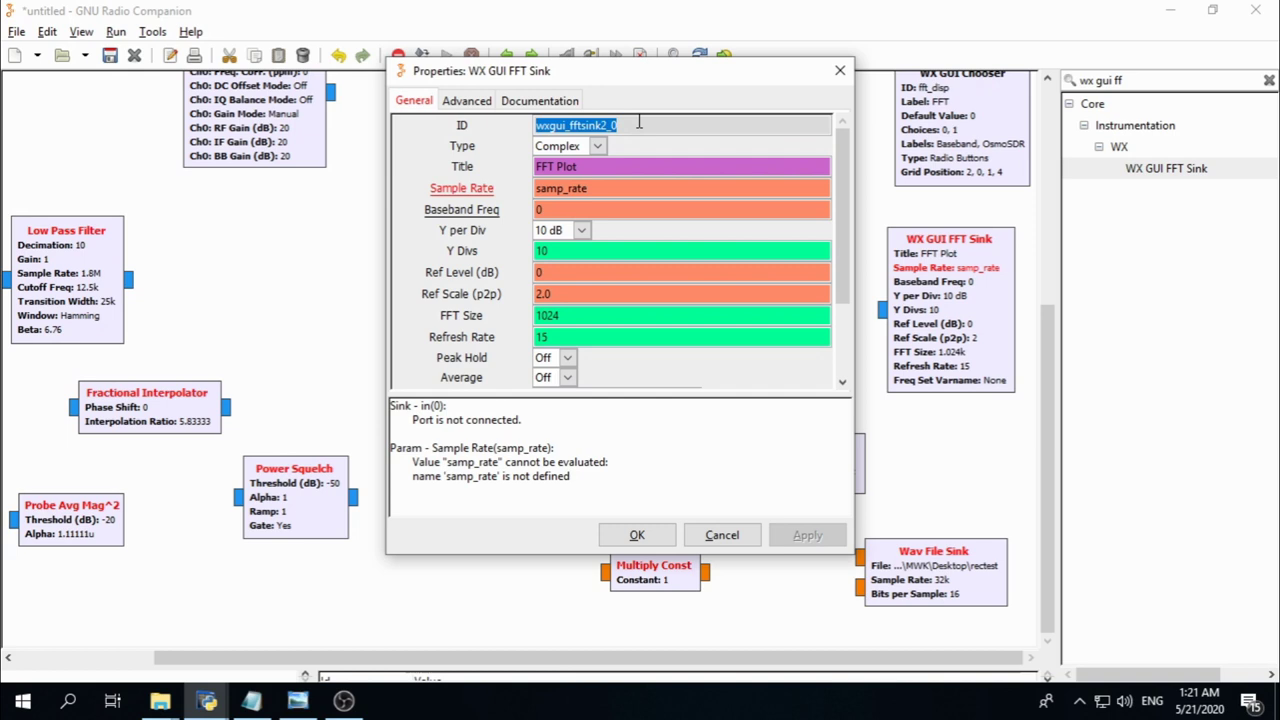
pyautogui.write('fft')
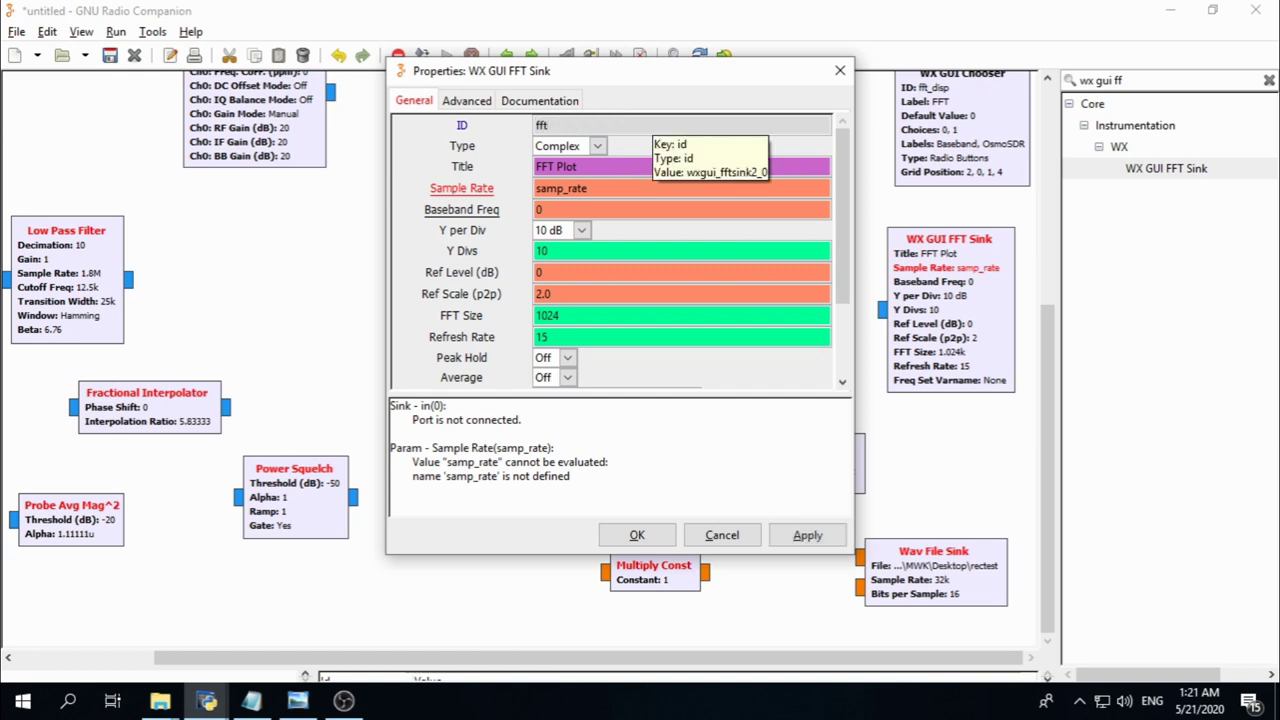
pyautogui.write('sink_0_0')
pyautogui.tripleClick(590, 167)
pyautogui.tripleClick(593, 167)
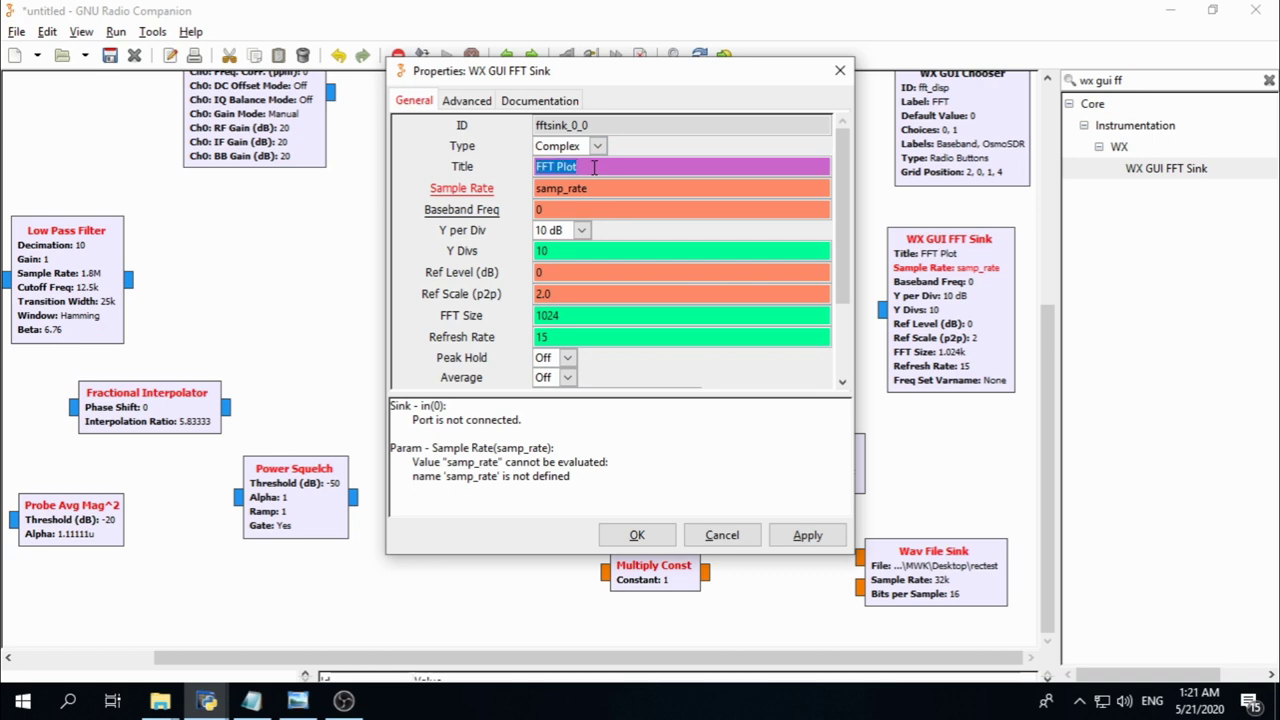
pyautogui.press('BackSpace')
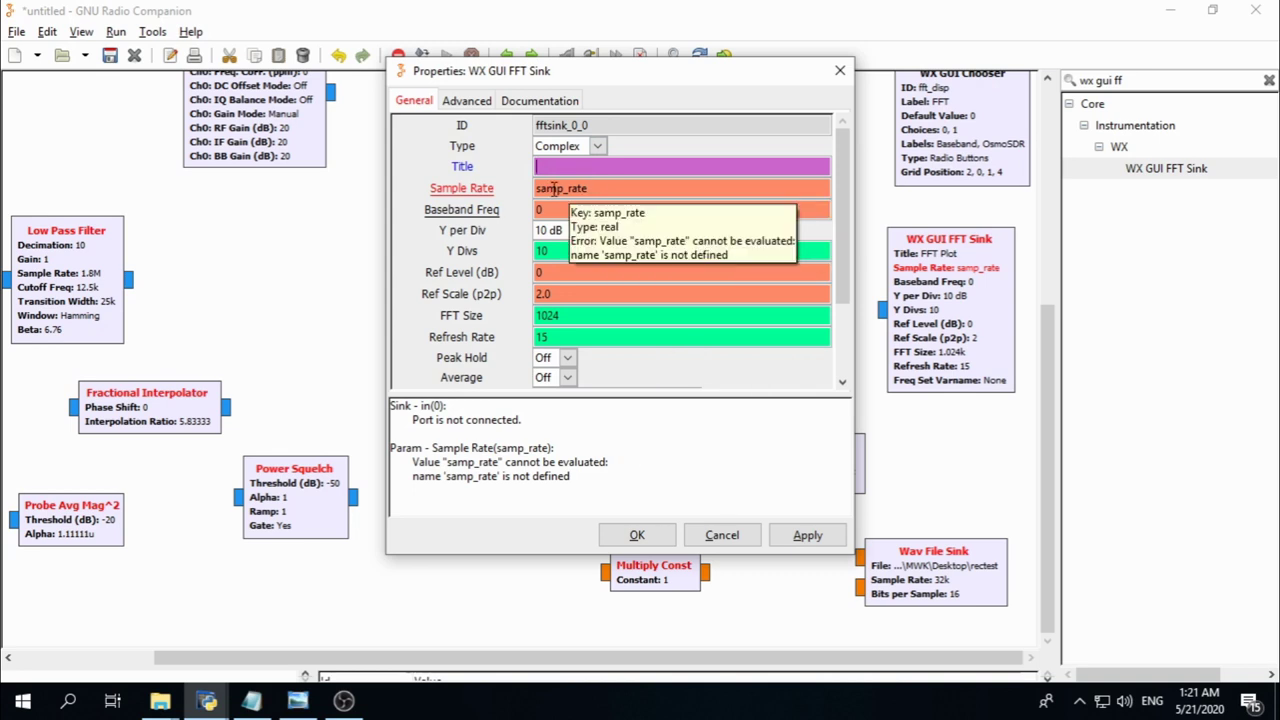
# Set the WX GUI FFT Sink's sample rate to s_rate/10
pyautogui.moveTo(540, 188); pyautogui.dragTo(561, 195)
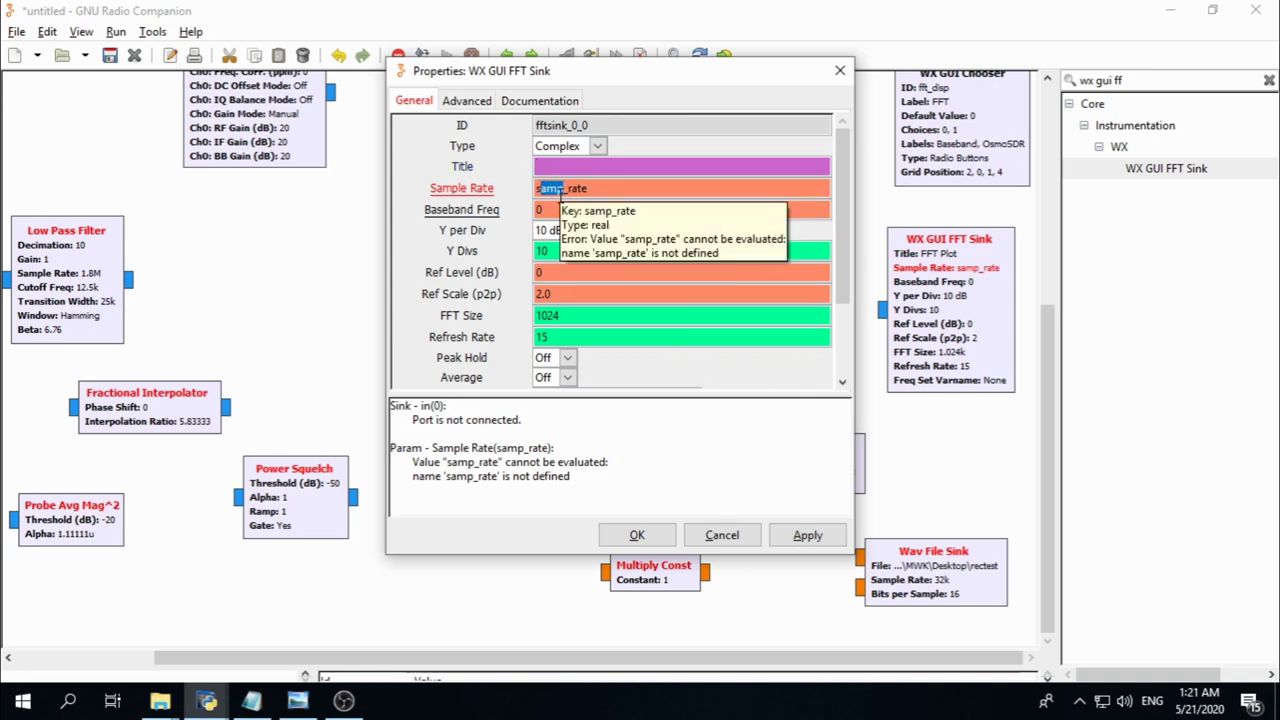
pyautogui.press('BackSpace')
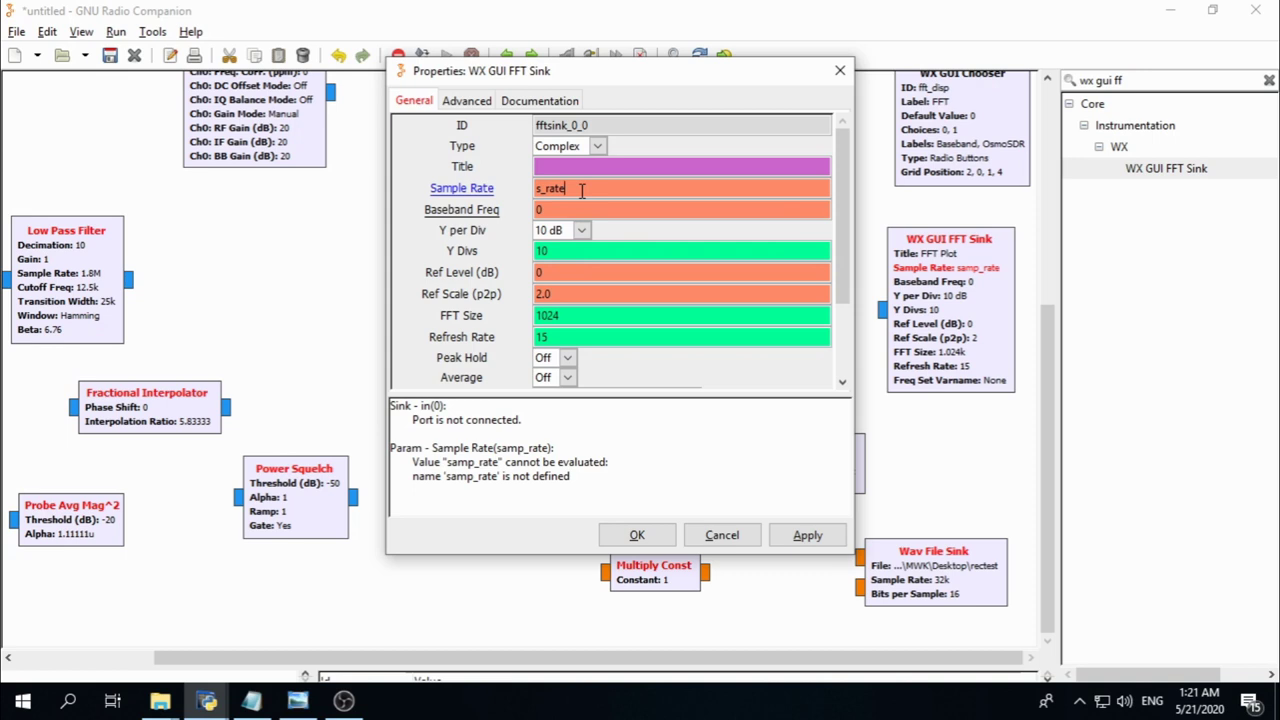
pyautogui.write('/10')
# Set the WX GUI FFT Sink's baseband frequency to rx_freq*fft_disp, pasting the expression from the text notes
pyautogui.hotkey('alt', 'Tab')
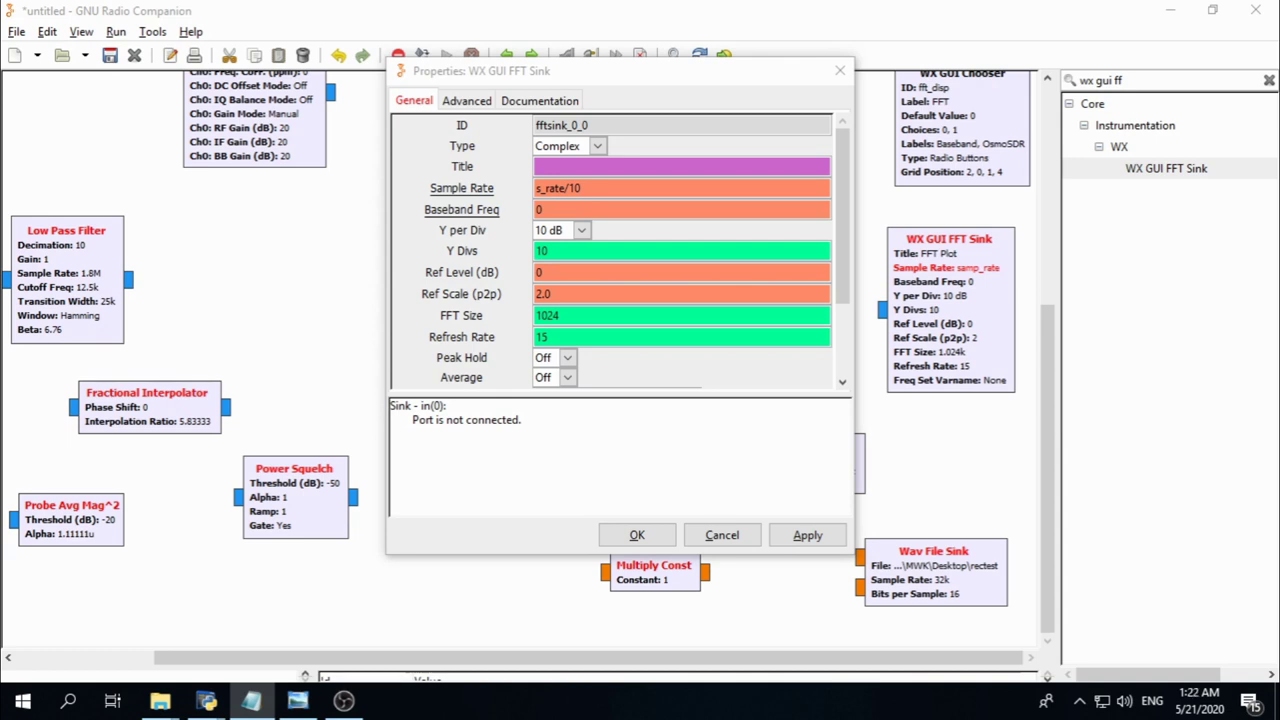
pyautogui.click(576, 209)
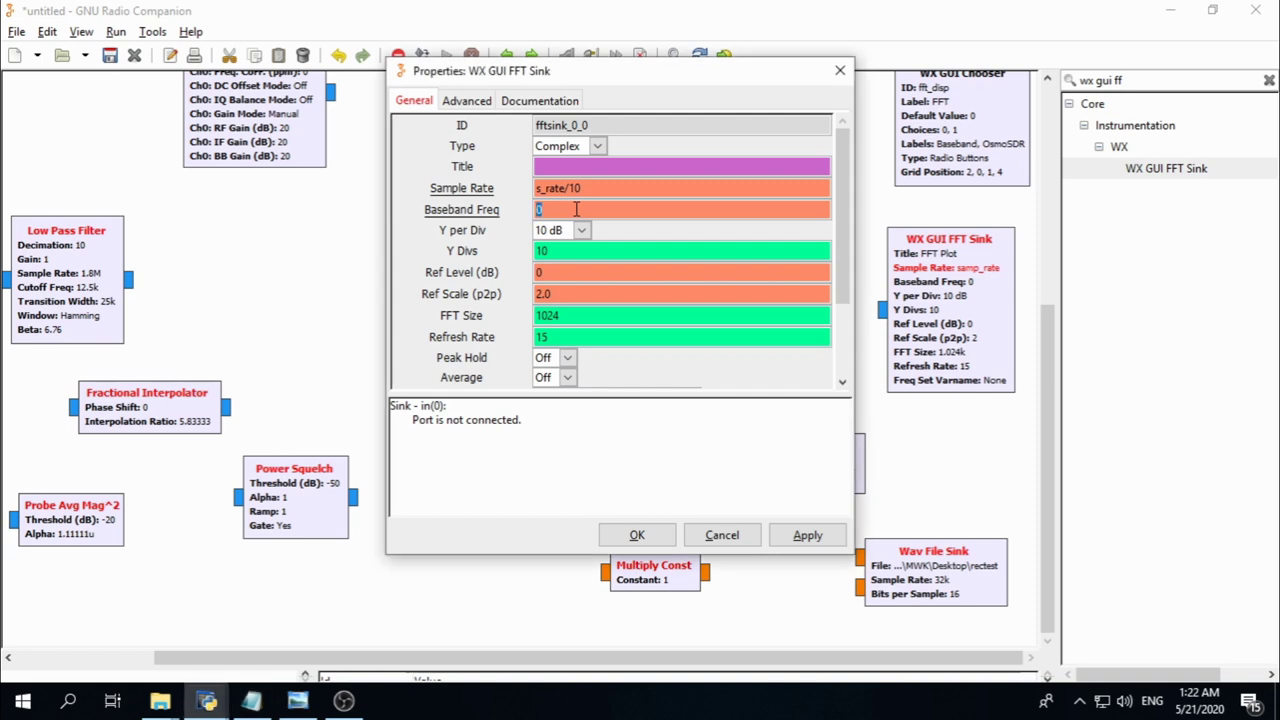
pyautogui.rightClick(576, 209)
pyautogui.click(636, 260)
pyautogui.moveTo(626, 210); pyautogui.dragTo(524, 208)
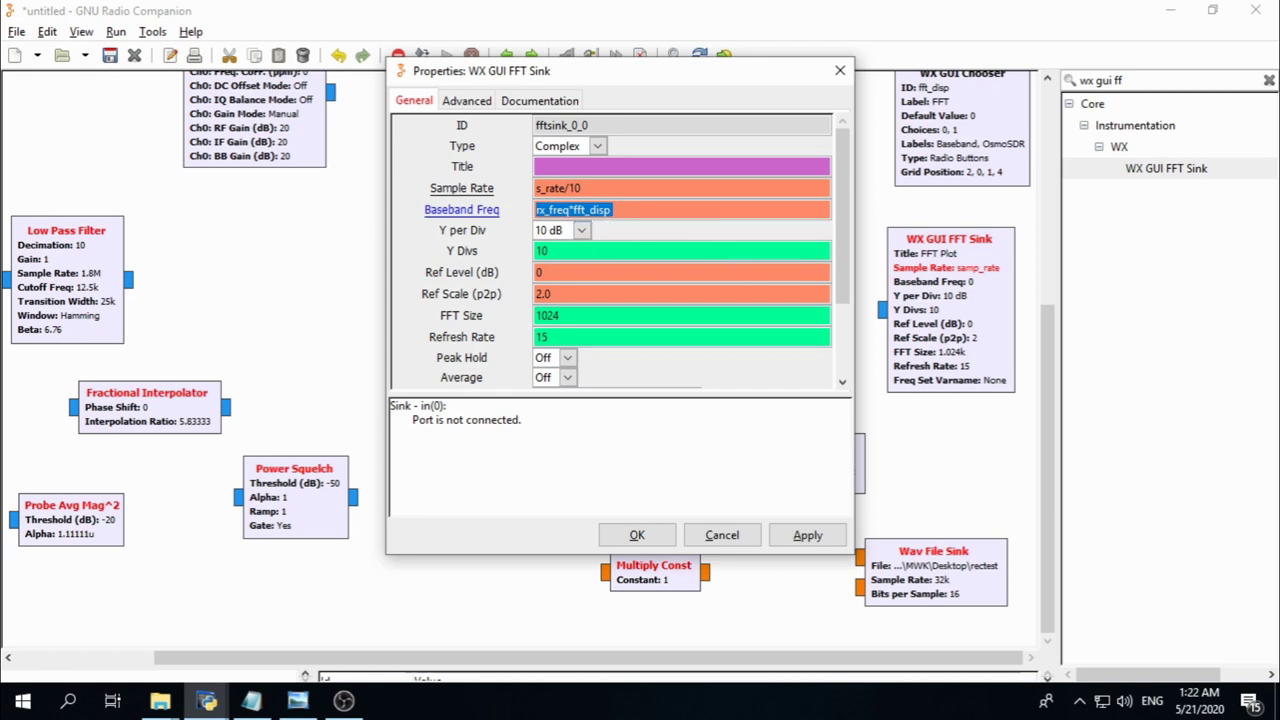
# Set the WX GUI FFT Sink's Y Divs to 5 and its Ref Scale (p2p) to 2
pyautogui.click(560, 256)
pyautogui.doubleClick(560, 256)
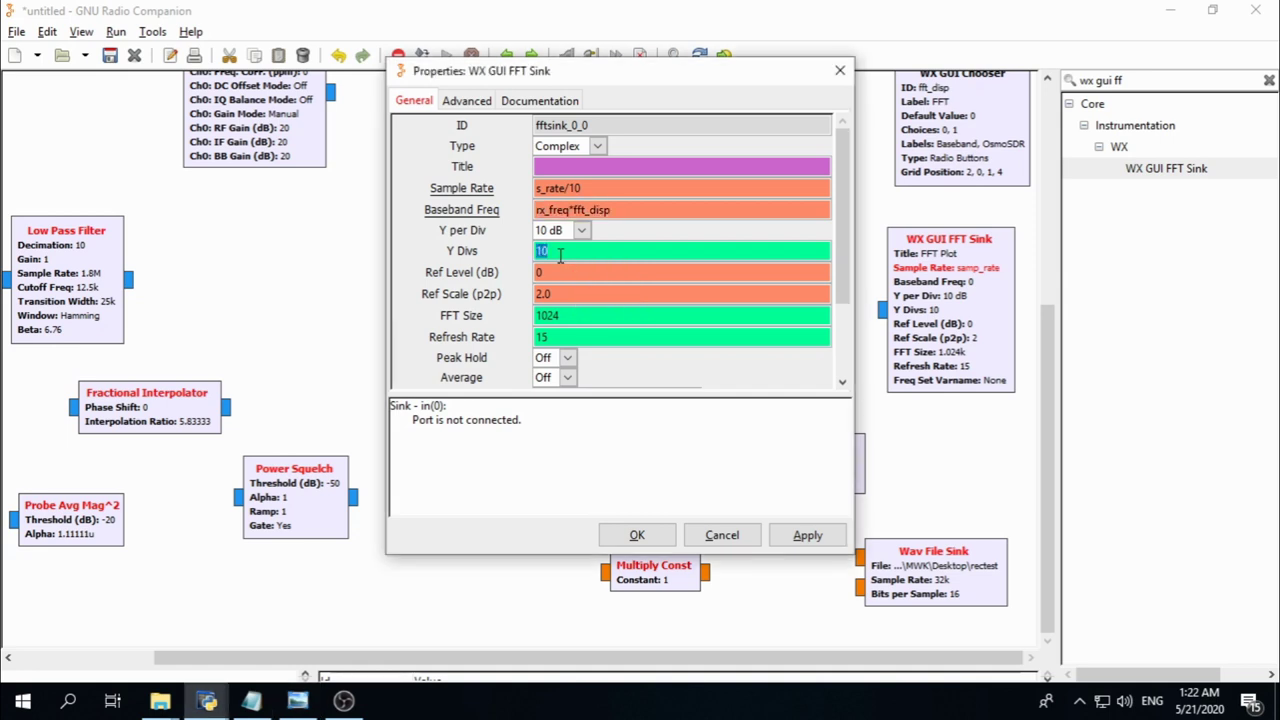
pyautogui.write('5')
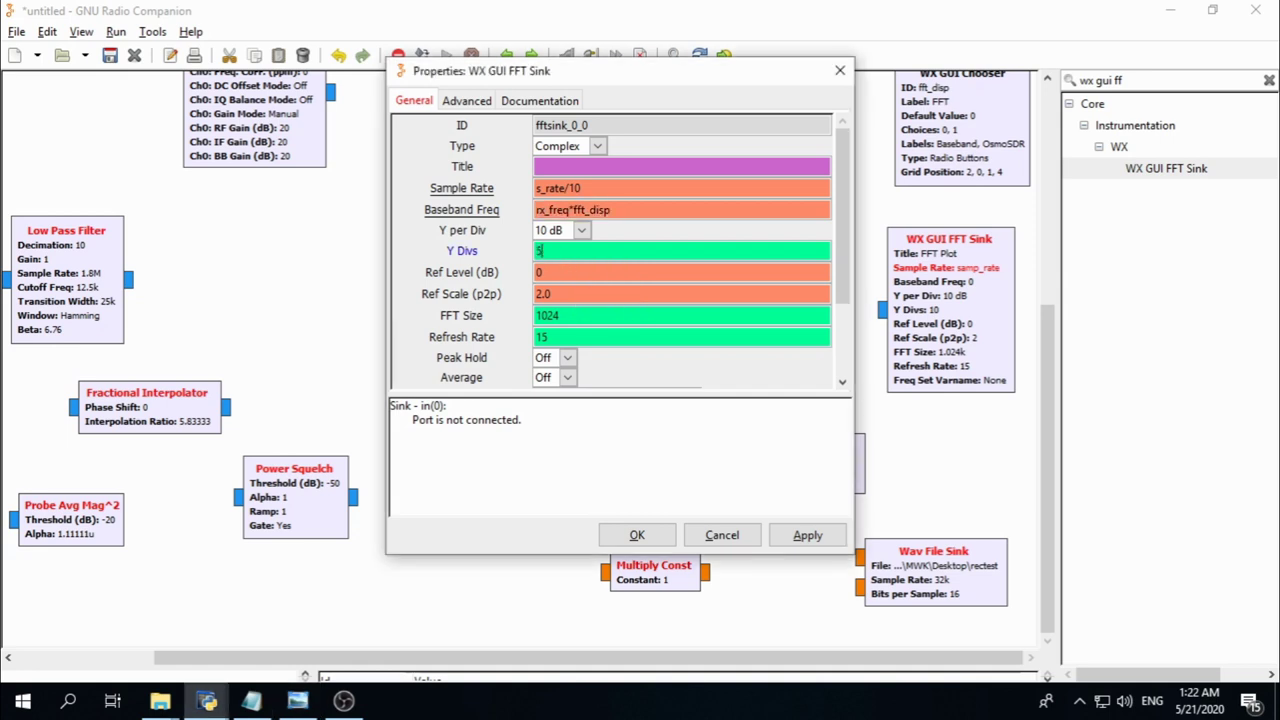
pyautogui.doubleClick(563, 295)
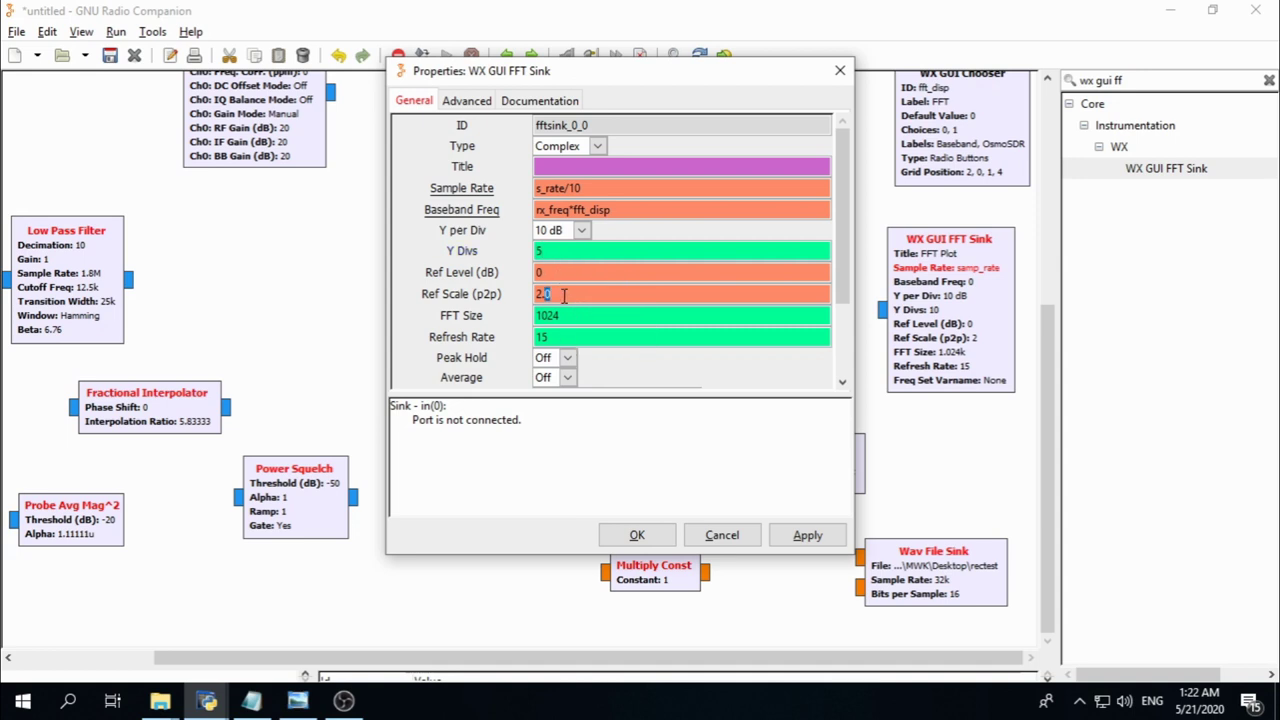
pyautogui.press('BackSpace')
pyautogui.press('BackSpace')
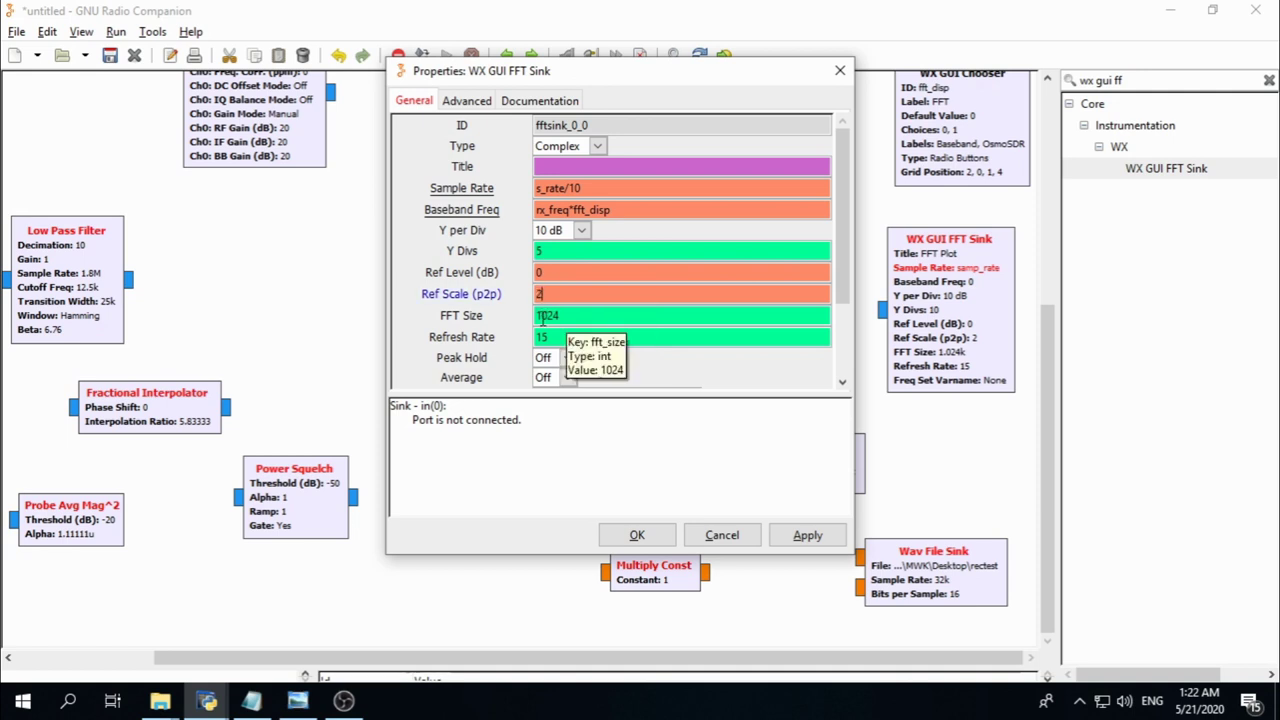
# Set the WX GUI FFT Sink's FFT size to 2048 and turn Peak Hold on
pyautogui.doubleClick(596, 318)
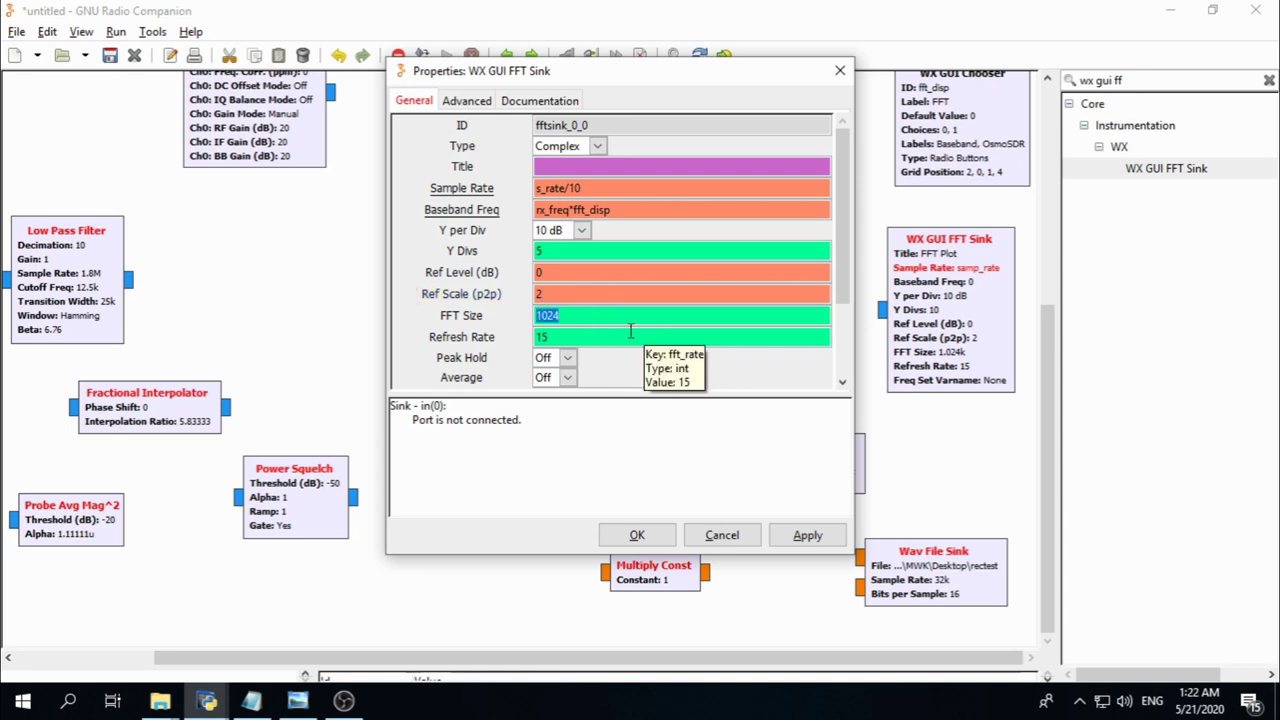
pyautogui.write('2048')
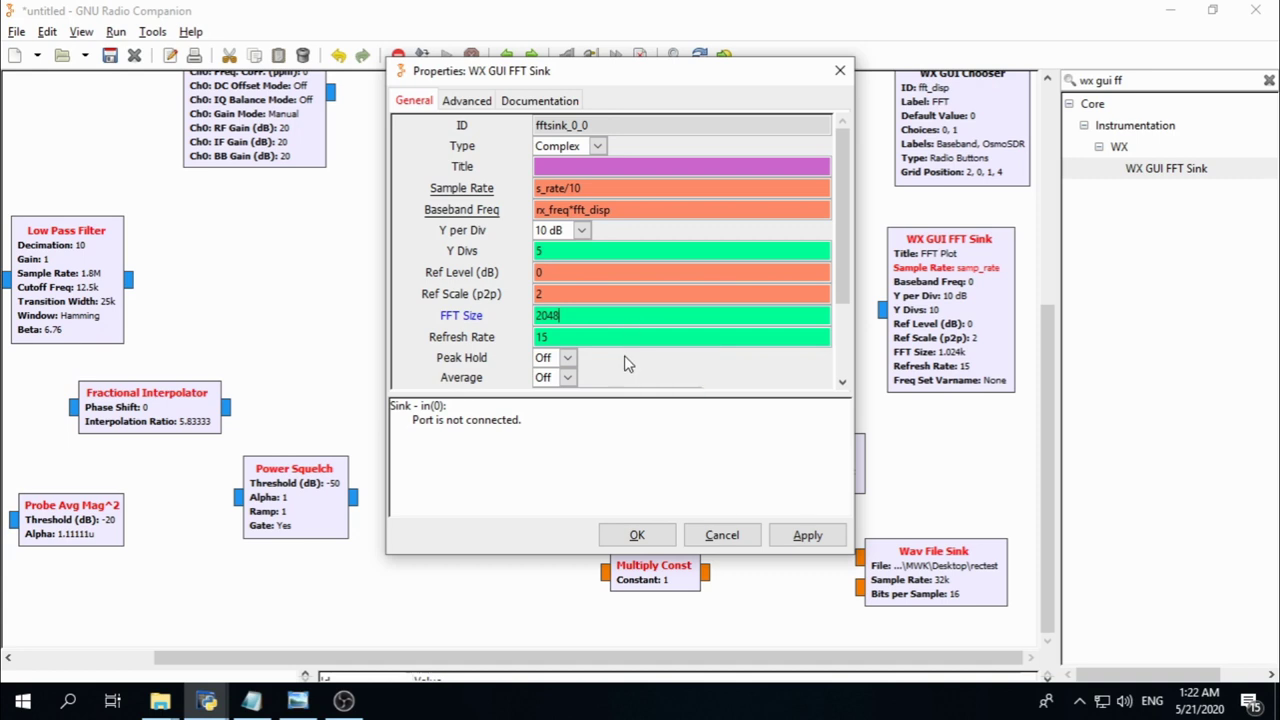
pyautogui.click(567, 357)
pyautogui.click(550, 392)
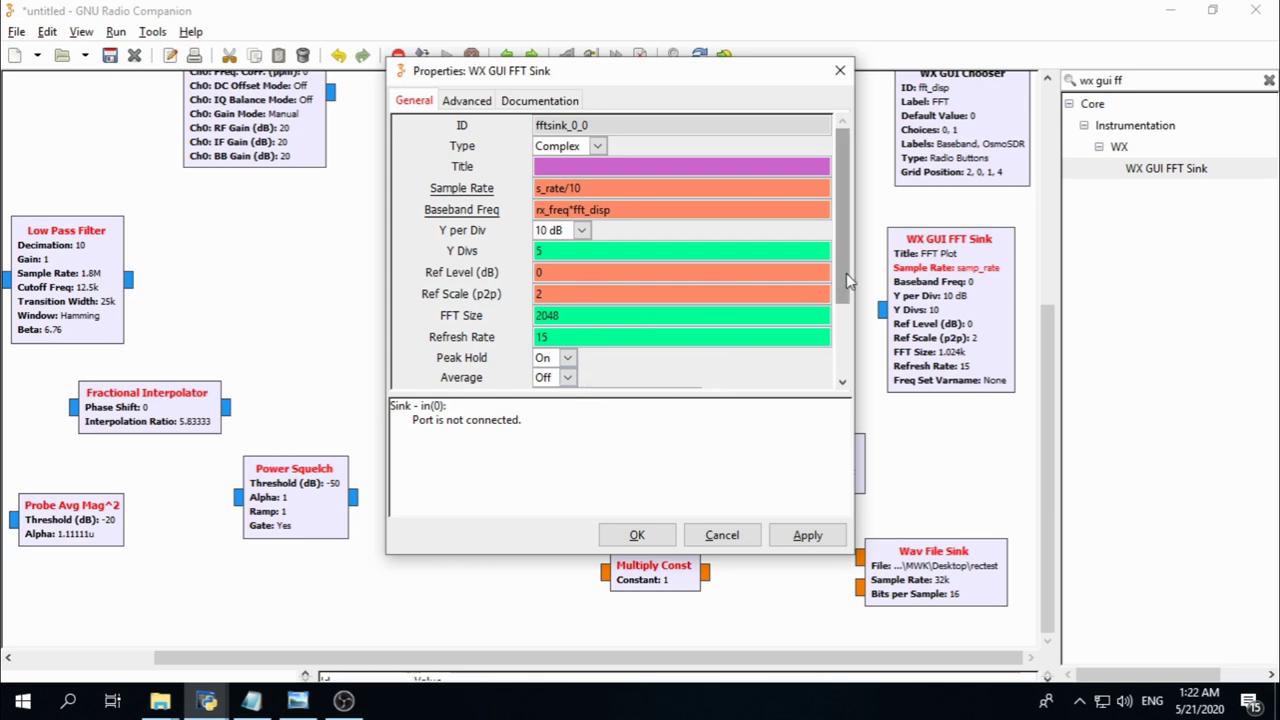
# Set the WX GUI FFT Sink's window size to 800,500 and its notebook to Main, 1, and apply the properties
pyautogui.moveTo(846, 274); pyautogui.dragTo(853, 360)
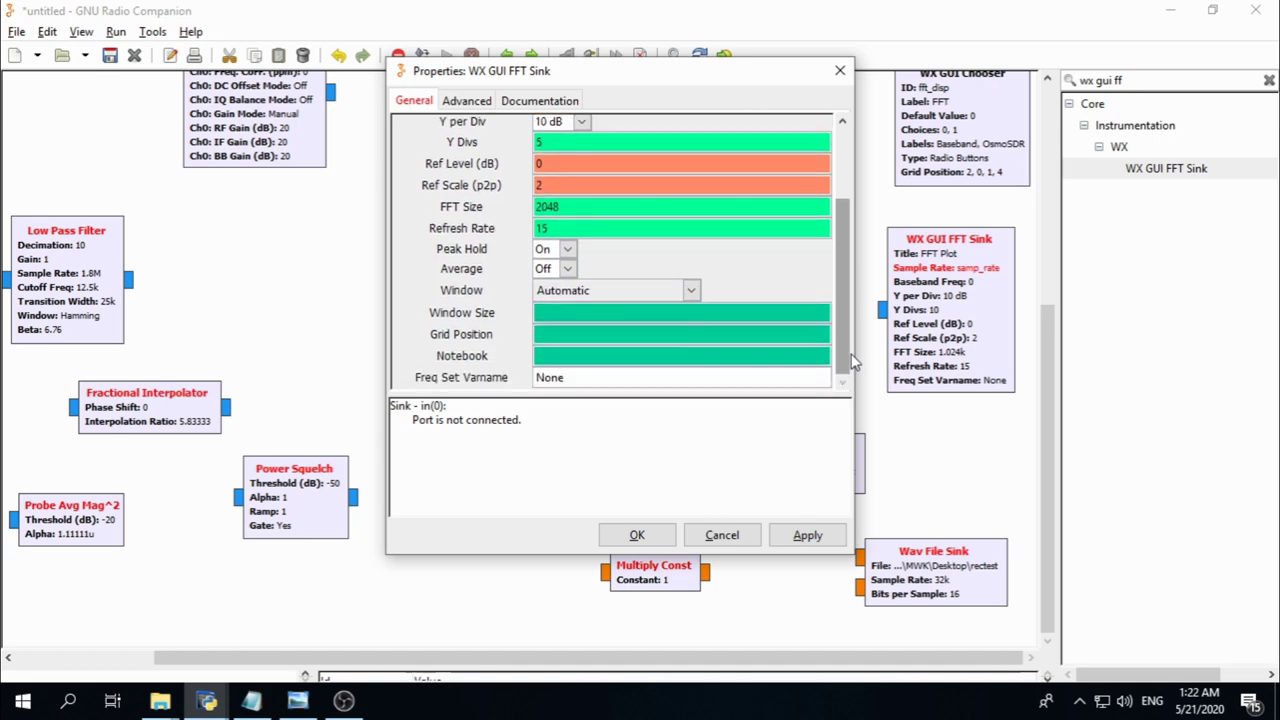
pyautogui.click(560, 314)
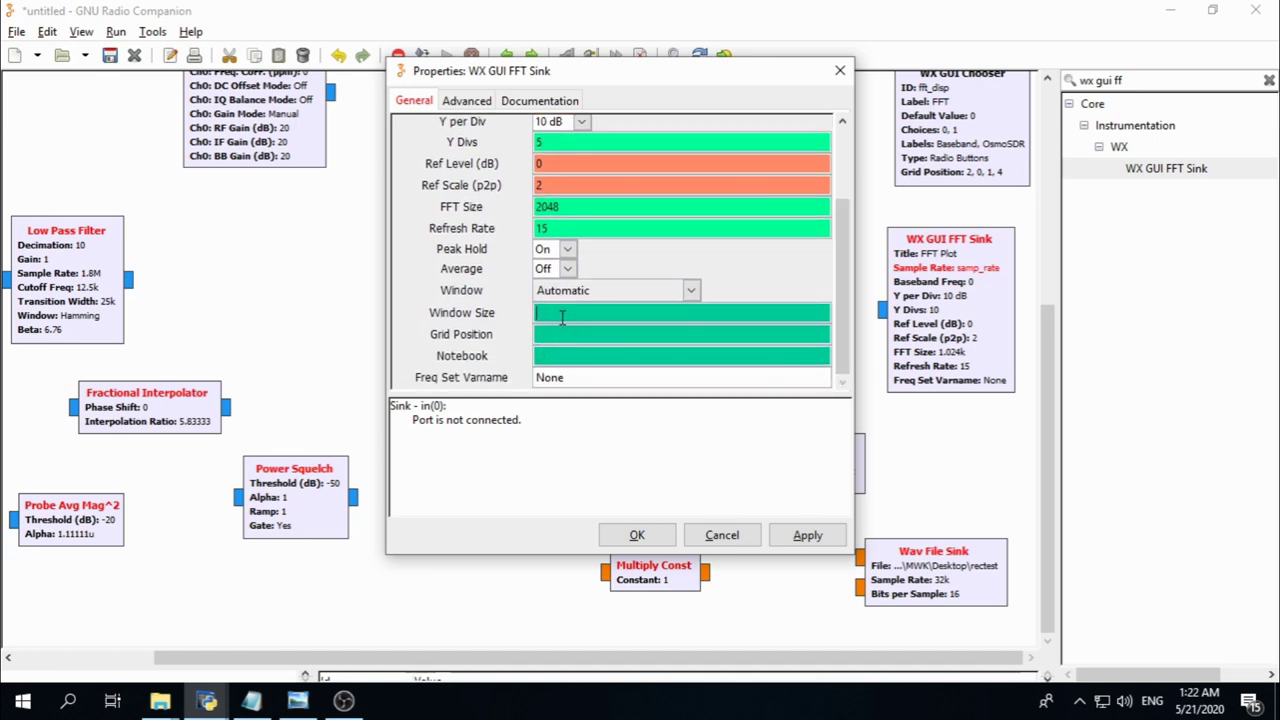
pyautogui.write('800')
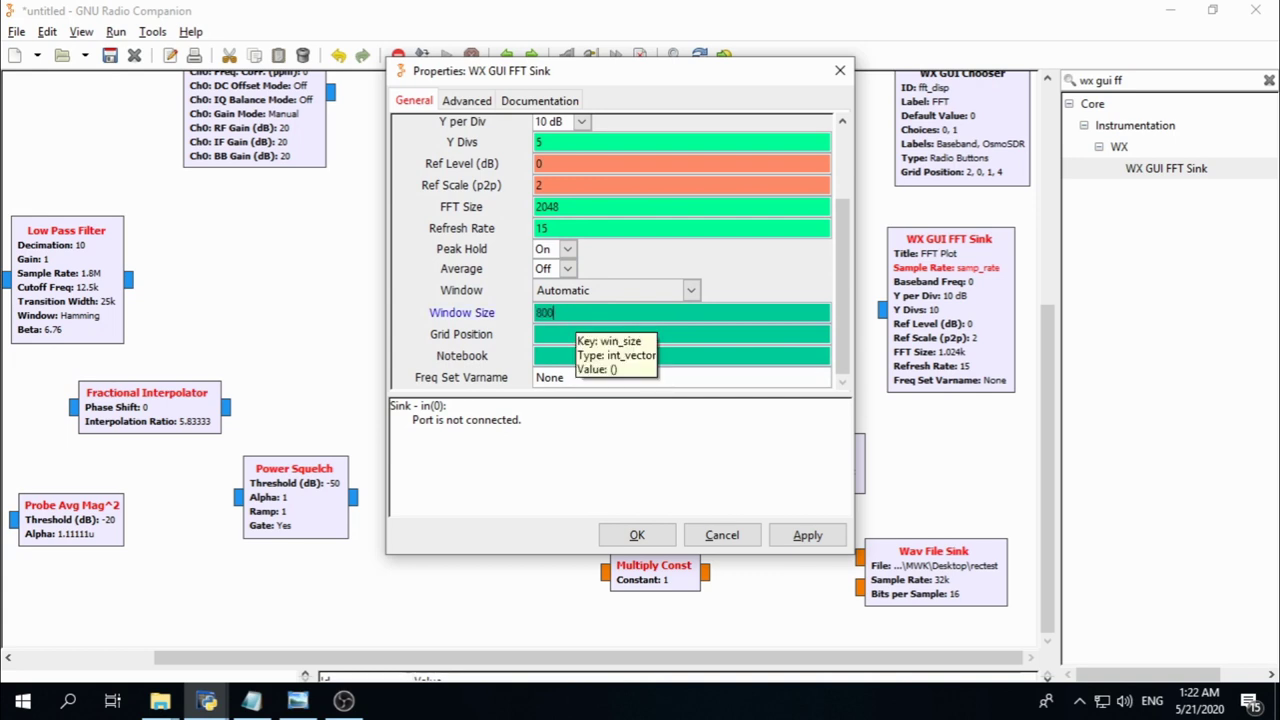
pyautogui.write(',500')
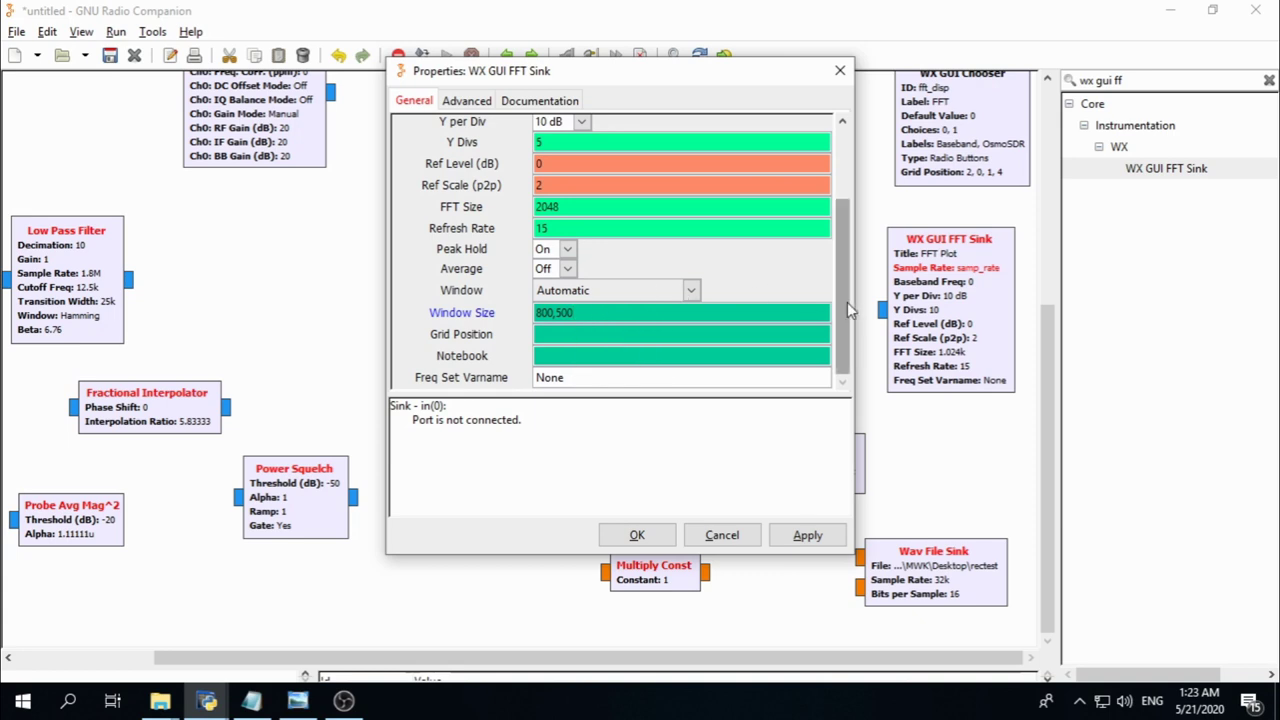
pyautogui.click(565, 356)
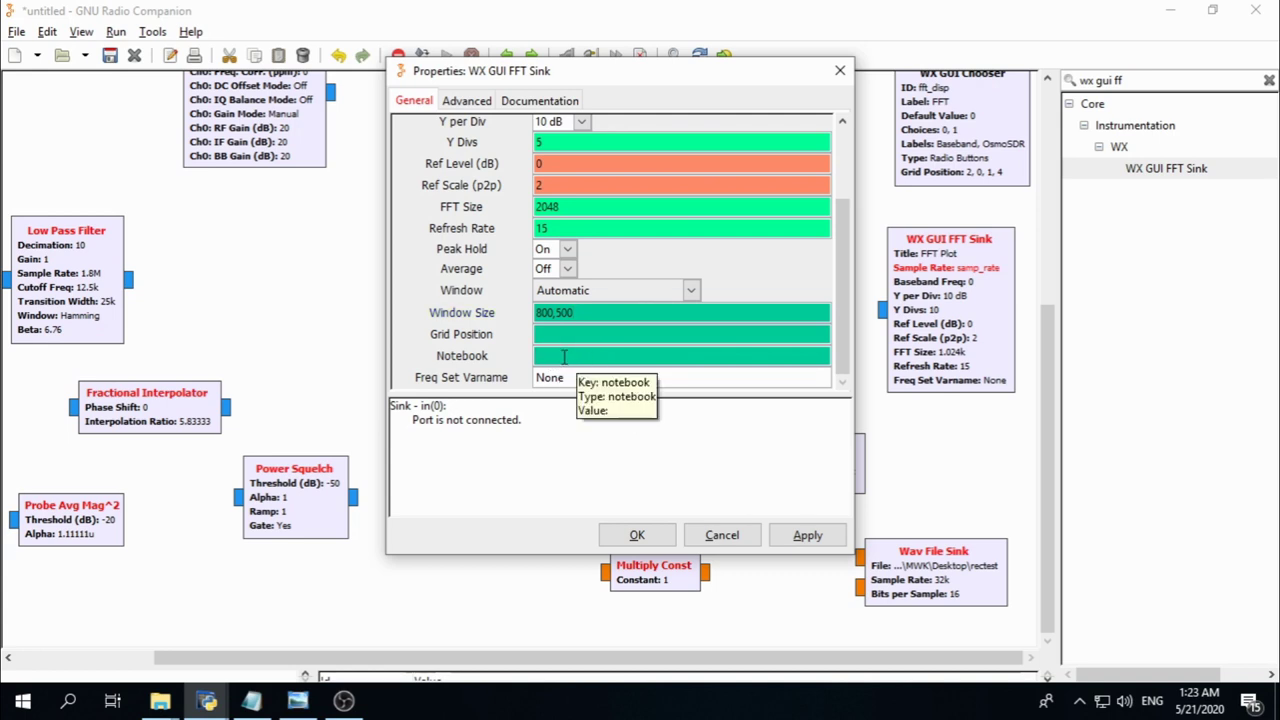
pyautogui.write('M')
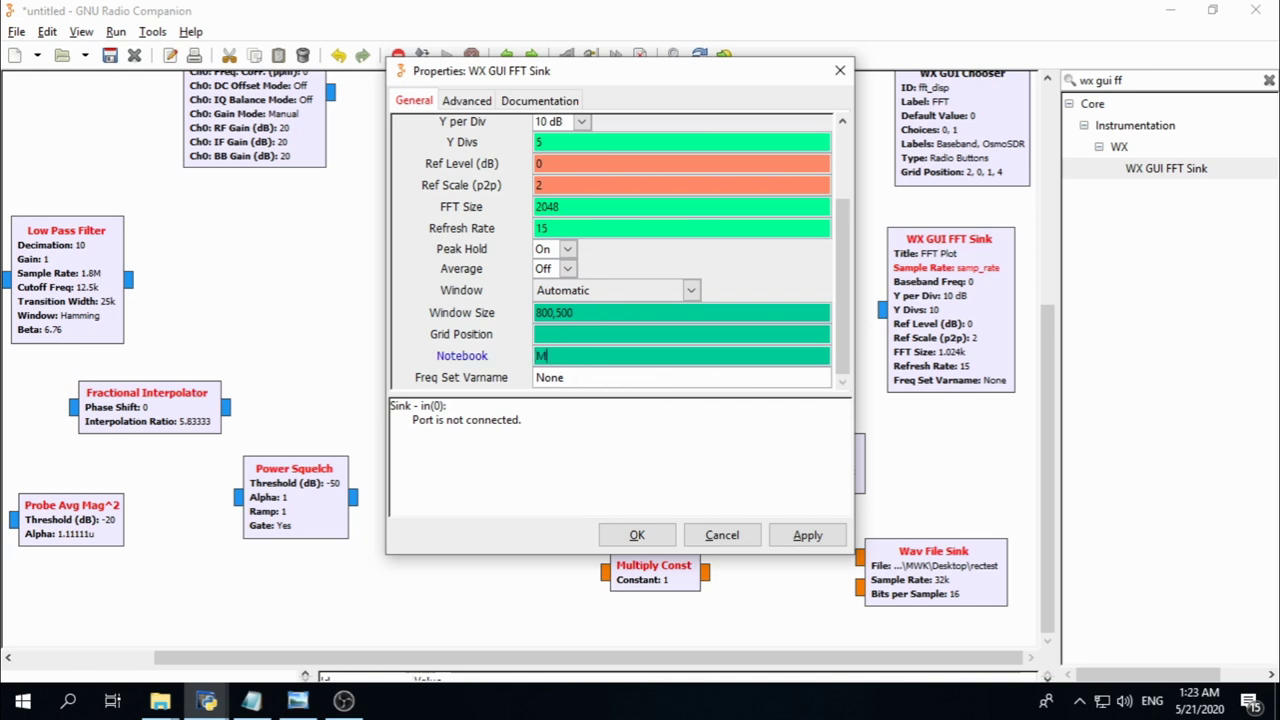
pyautogui.write('ain')
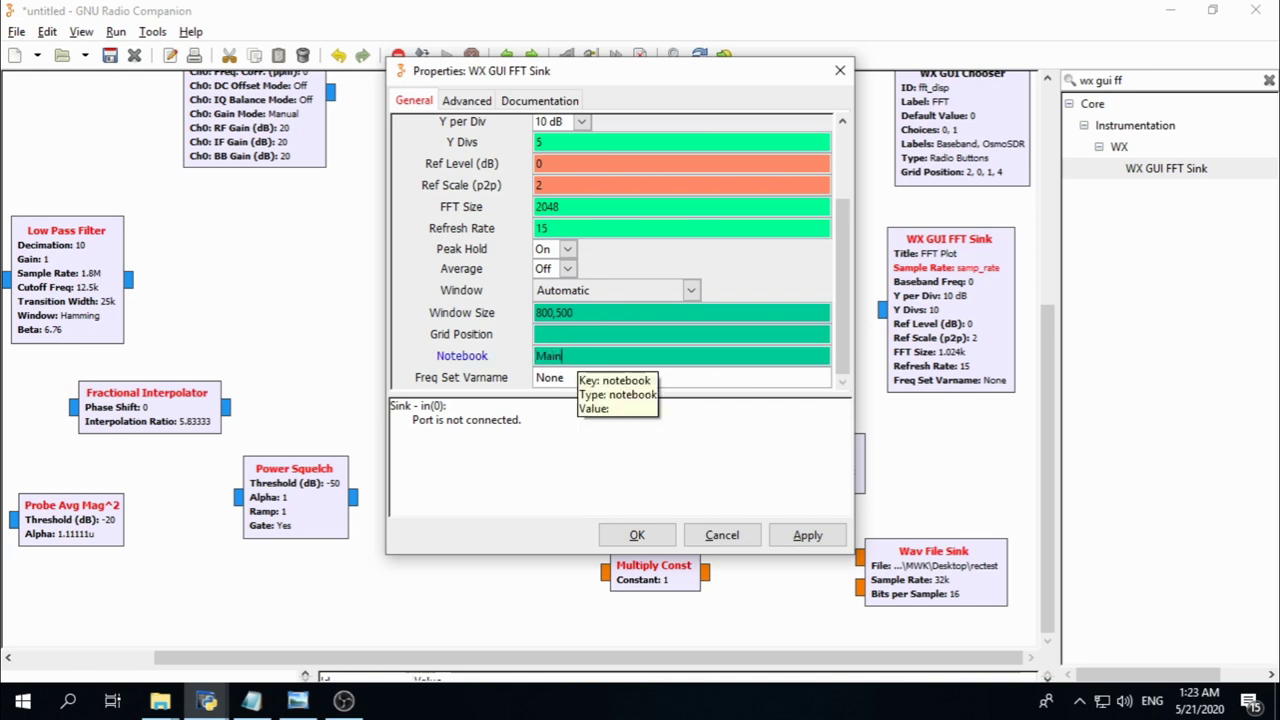
pyautogui.write(', 1')
pyautogui.click(630, 537)
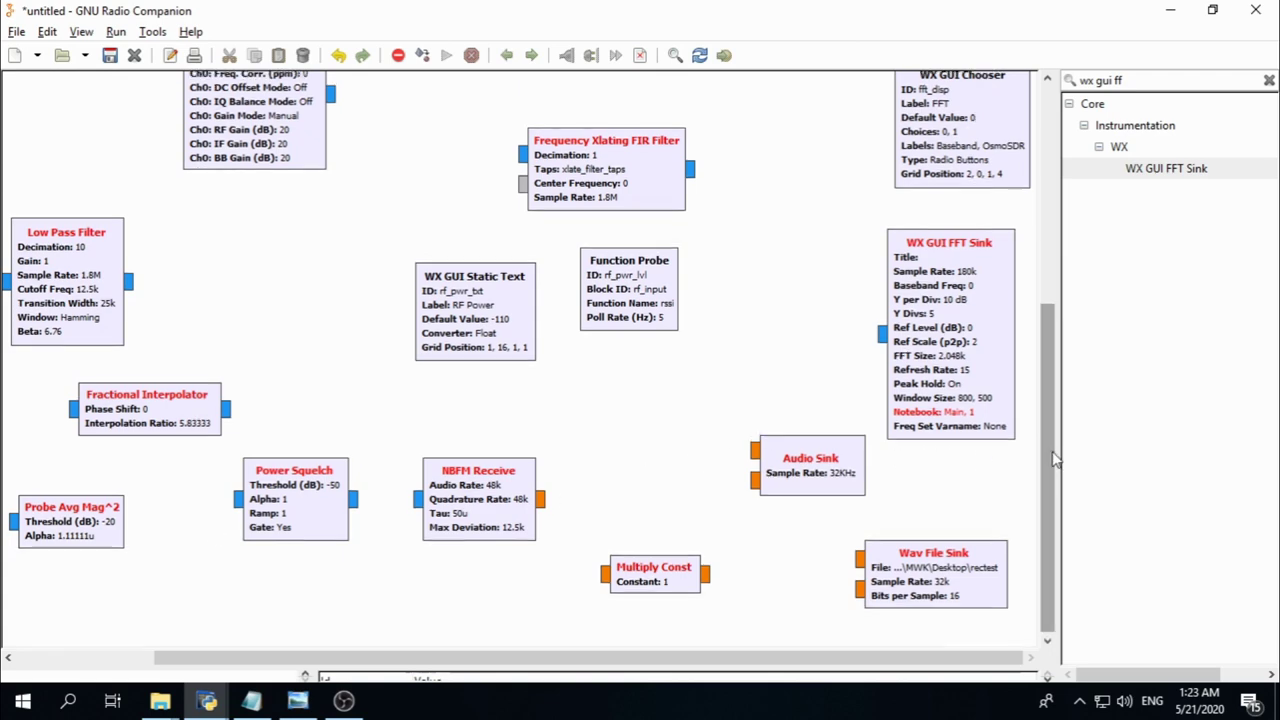
# Check the WX GUI Waterfall Sink's notebook reference and set the WX GUI Notebook's ID to Main to match it
pyautogui.moveTo(1044, 458); pyautogui.dragTo(1066, 262)
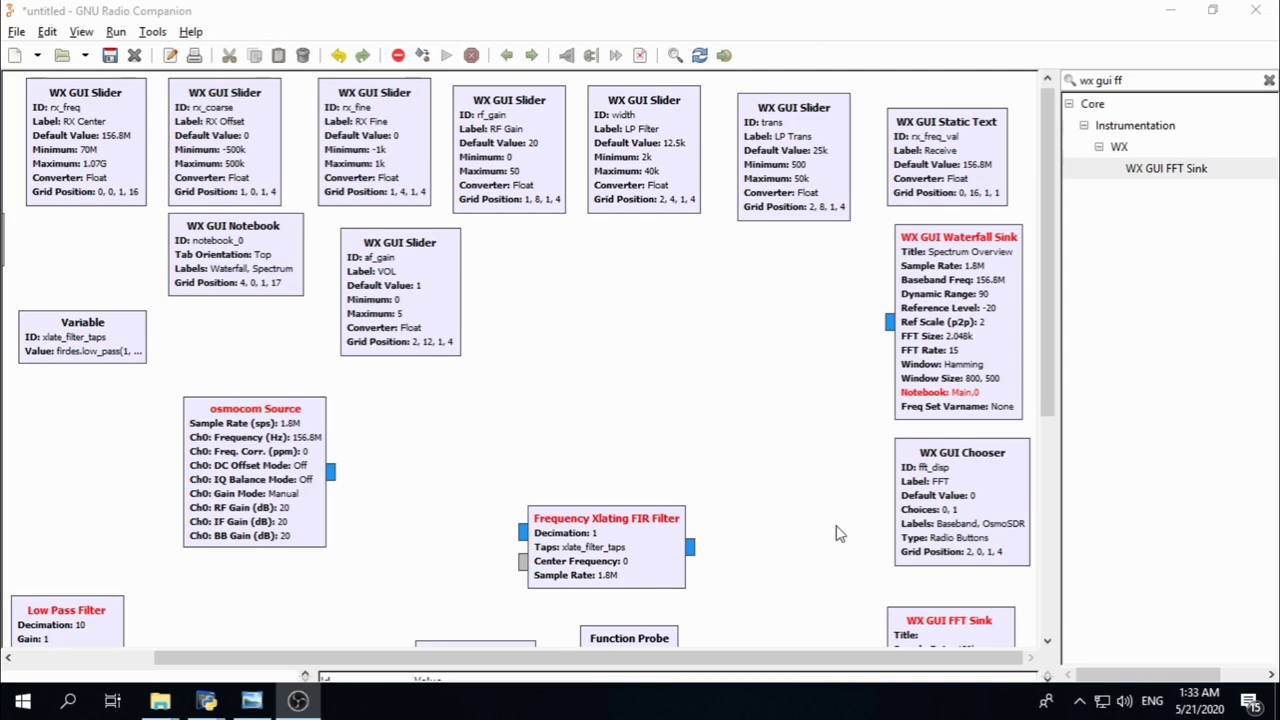
pyautogui.doubleClick(953, 400)
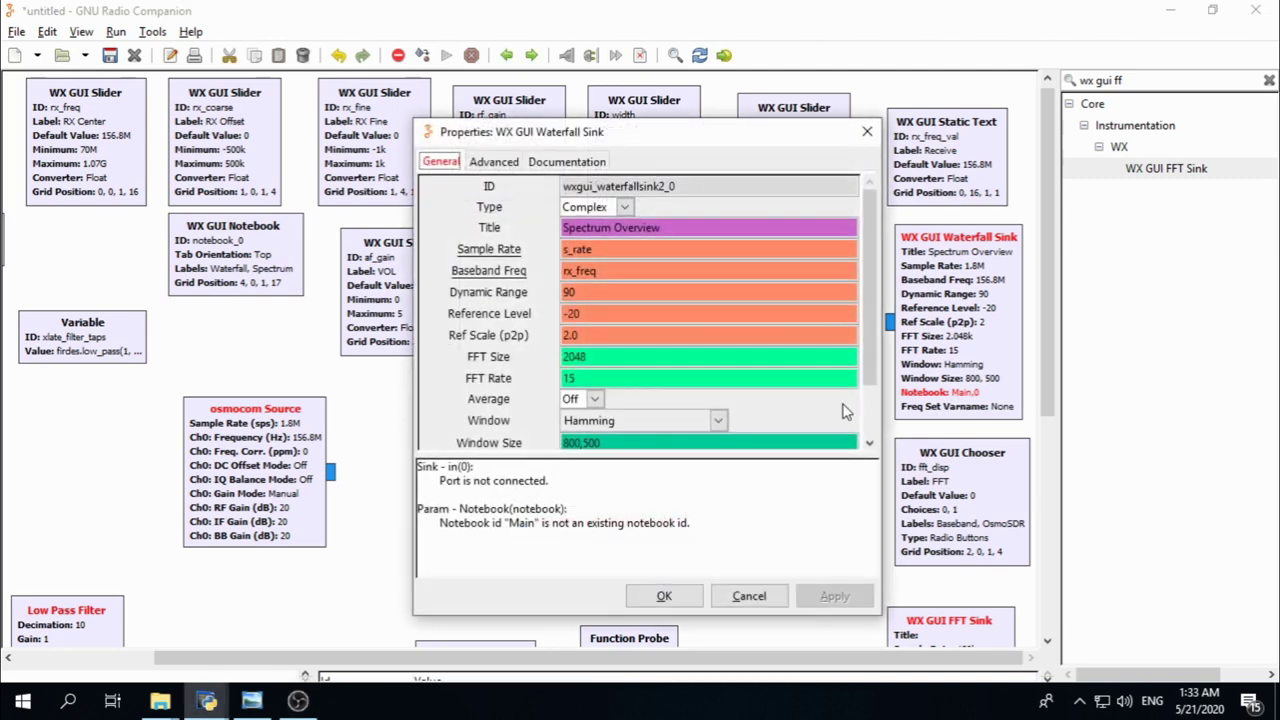
pyautogui.moveTo(505, 508); pyautogui.dragTo(625, 522)
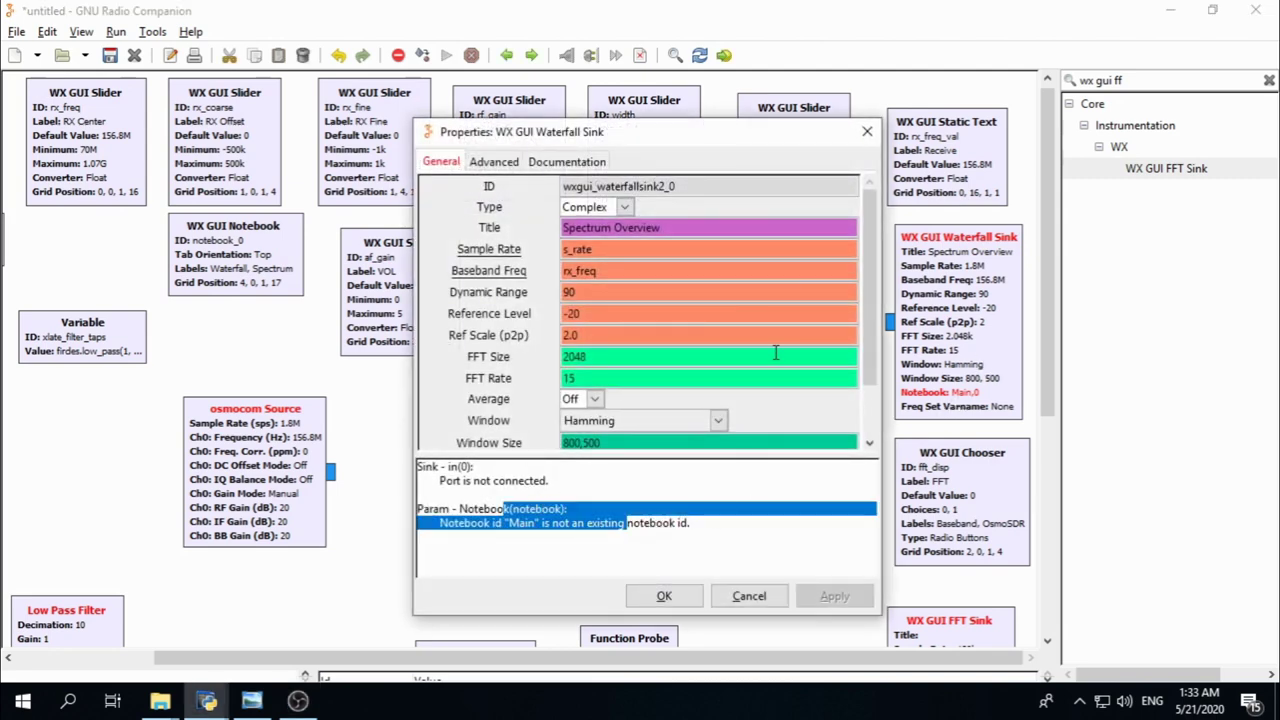
pyautogui.click(867, 131)
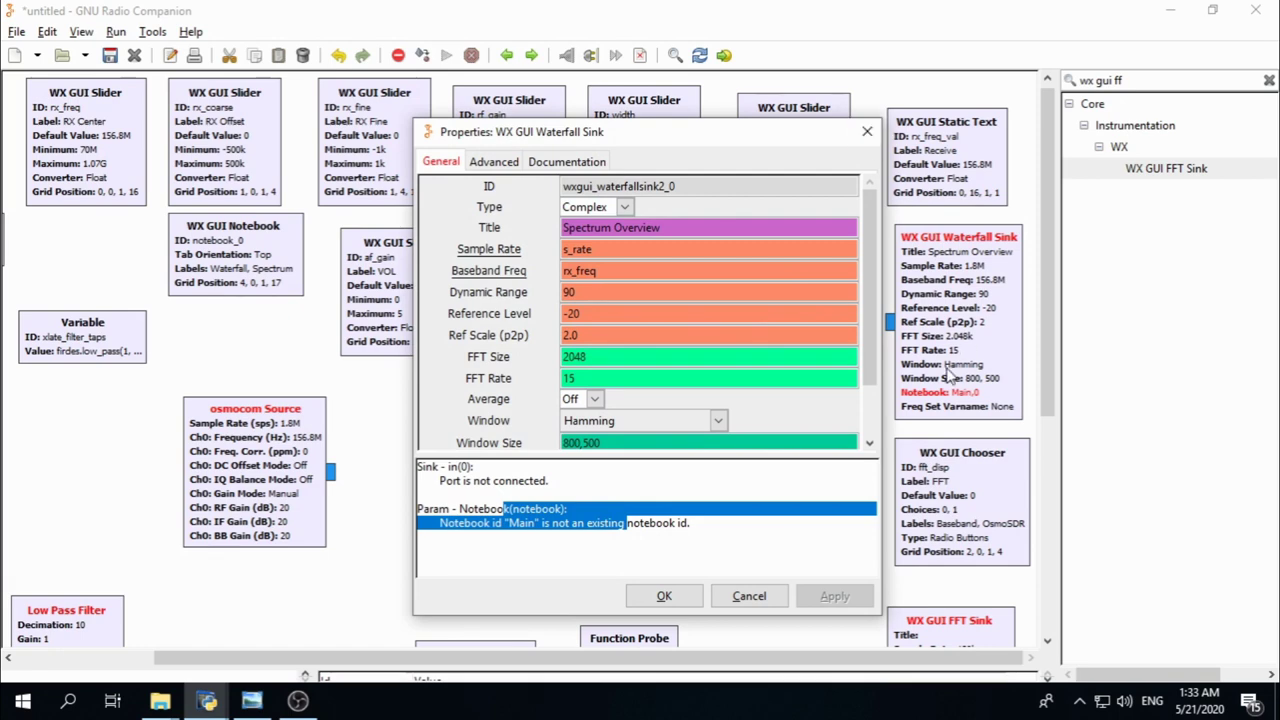
pyautogui.doubleClick(276, 276)
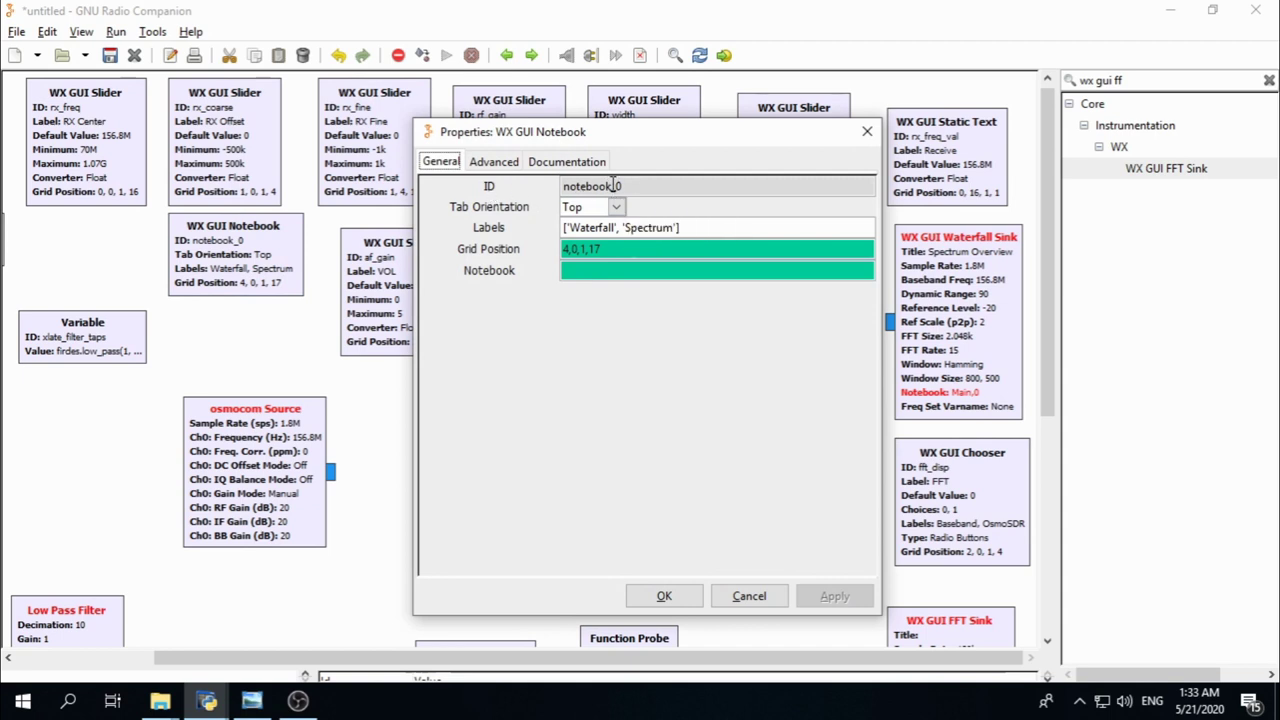
pyautogui.click(630, 187)
pyautogui.doubleClick(604, 187)
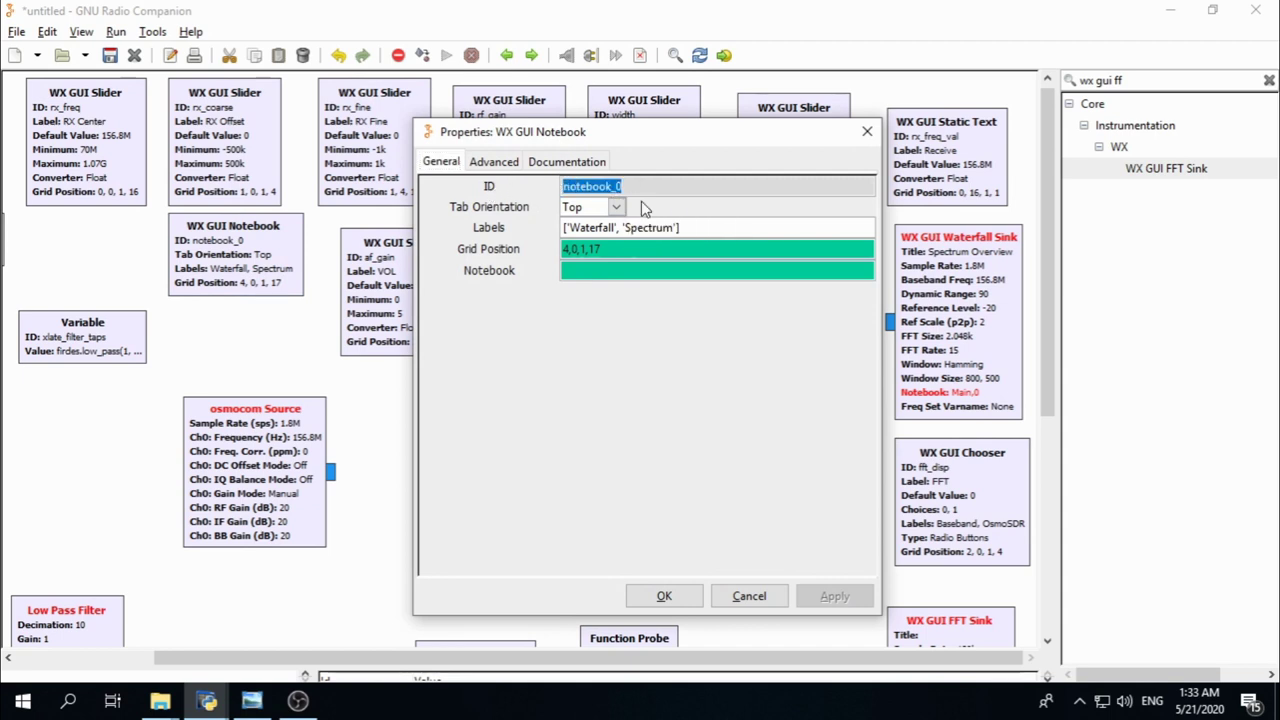
pyautogui.write('Ma')
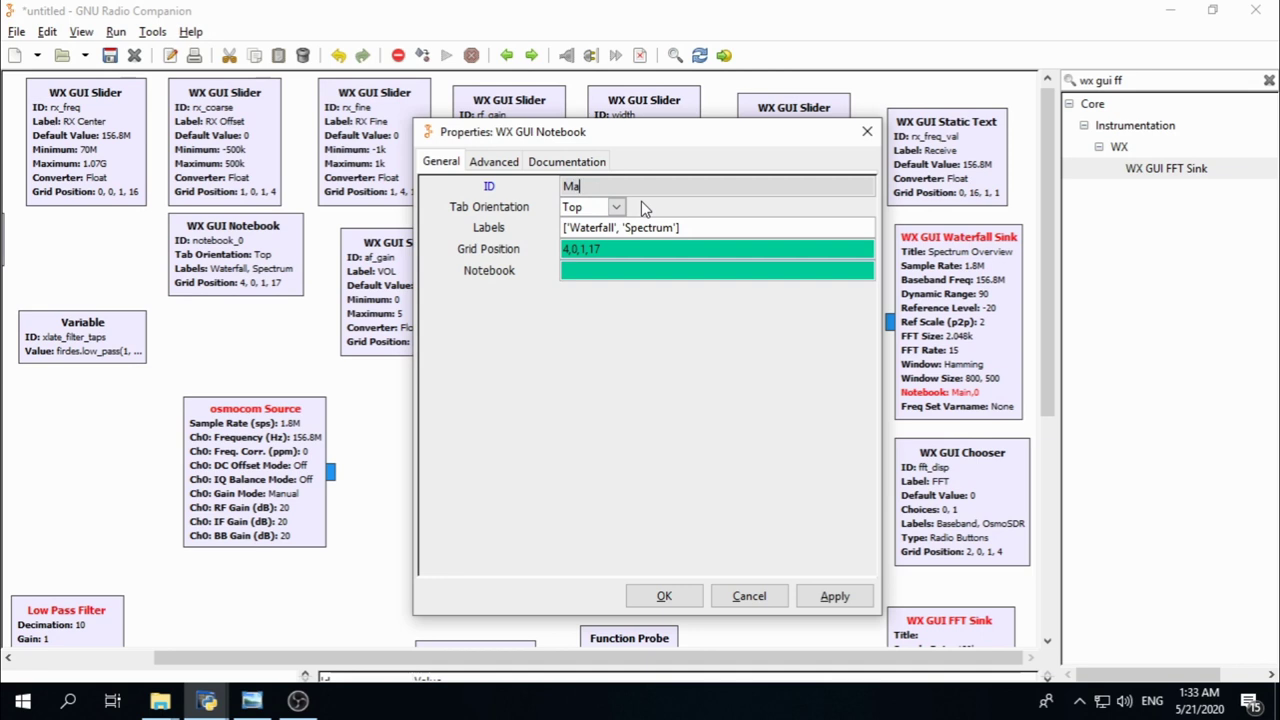
pyautogui.write('in')
pyautogui.moveTo(603, 186); pyautogui.dragTo(543, 191)
pyautogui.click(660, 597)
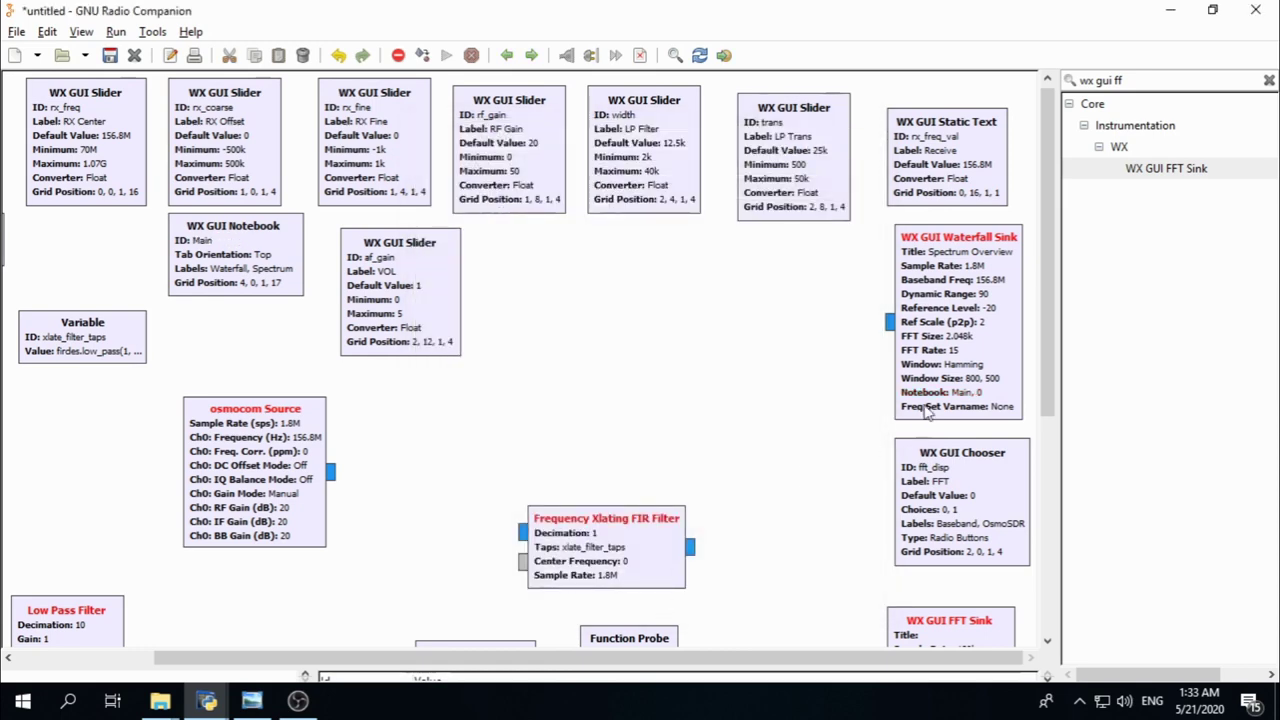
# Connect the osmocom Source output to the WX GUI Waterfall Sink input and to the Frequency Xlating FIR Filter's signal input
pyautogui.moveTo(1050, 262); pyautogui.dragTo(1016, 270)
pyautogui.moveTo(643, 660); pyautogui.dragTo(487, 660)
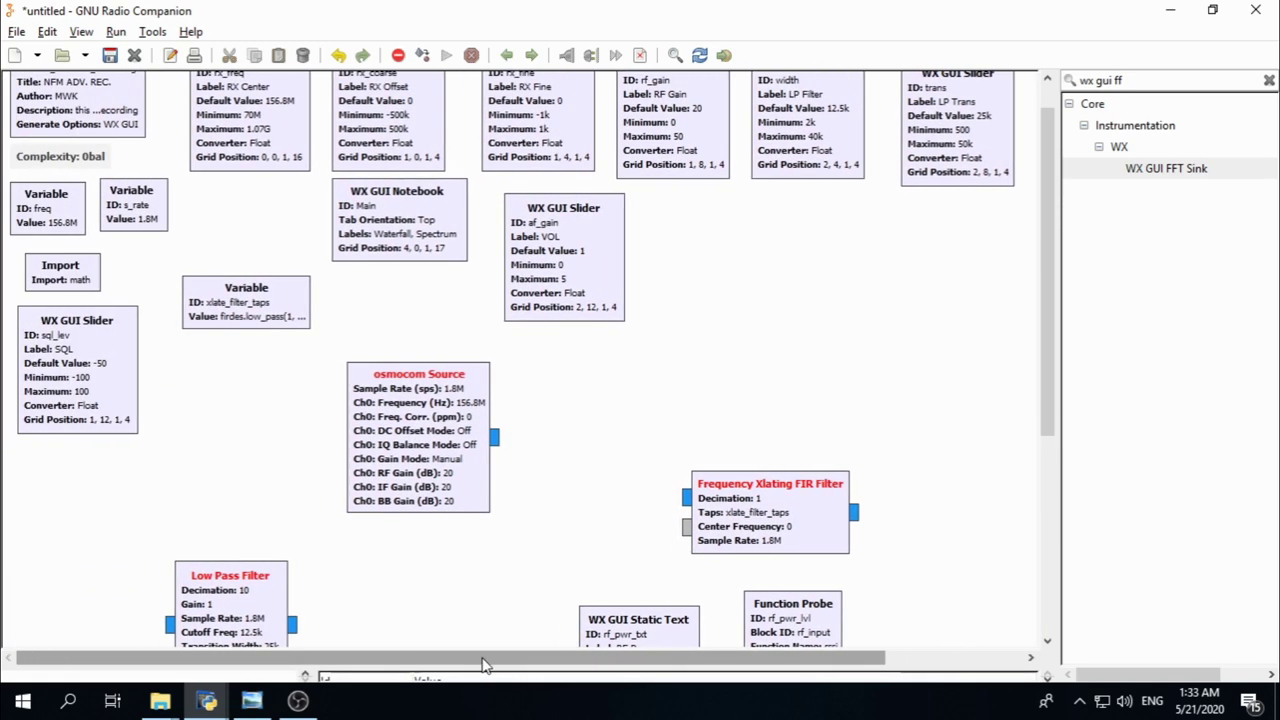
pyautogui.moveTo(1046, 280); pyautogui.dragTo(1040, 245)
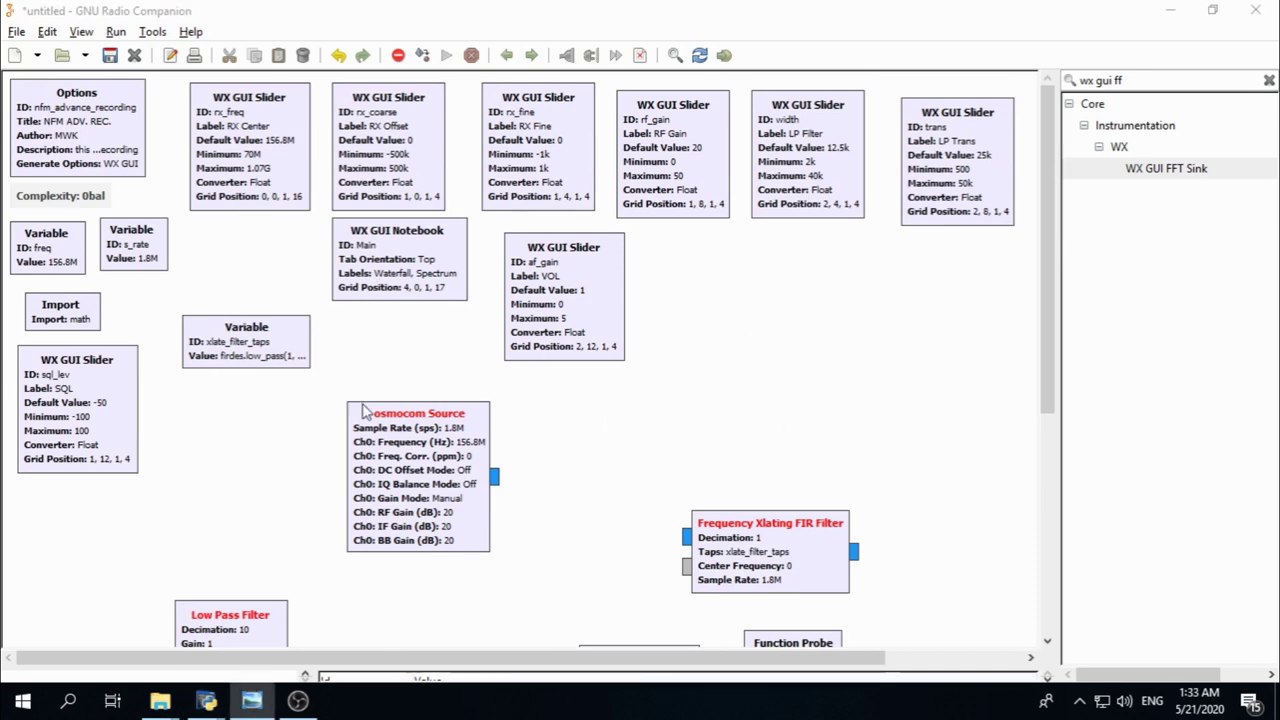
pyautogui.moveTo(1049, 270); pyautogui.dragTo(1041, 405)
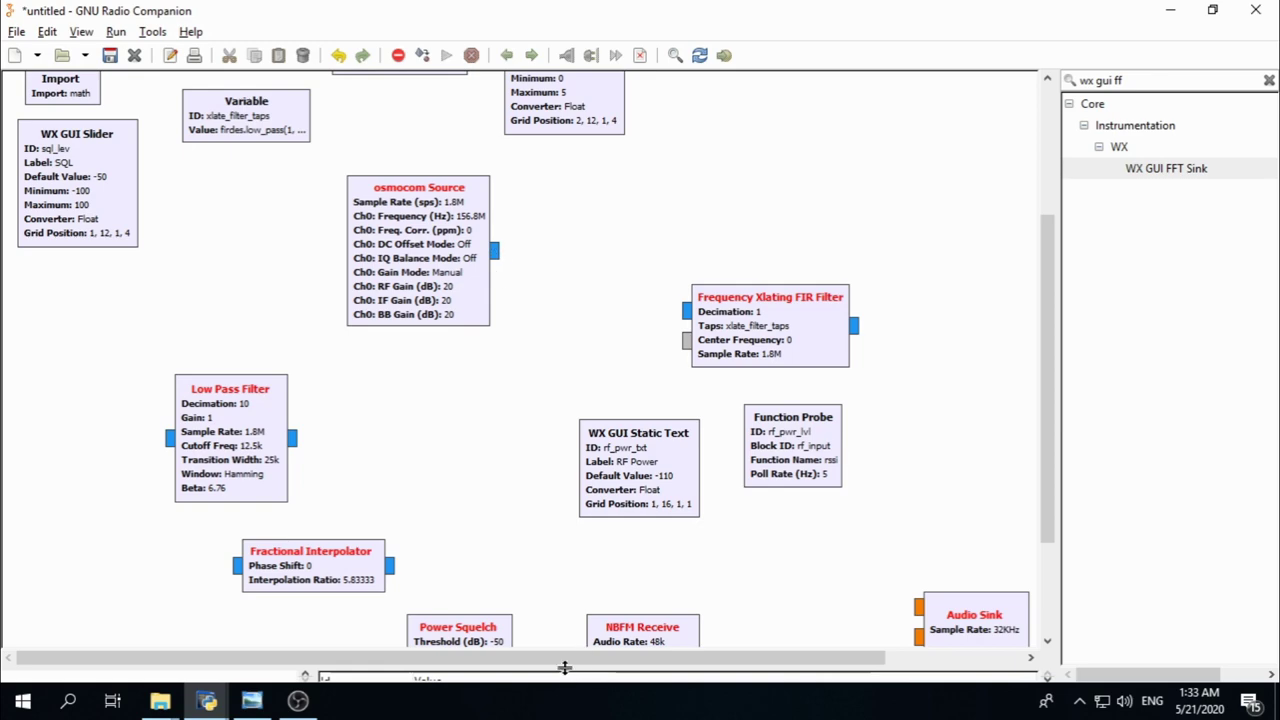
pyautogui.moveTo(572, 657); pyautogui.dragTo(682, 655)
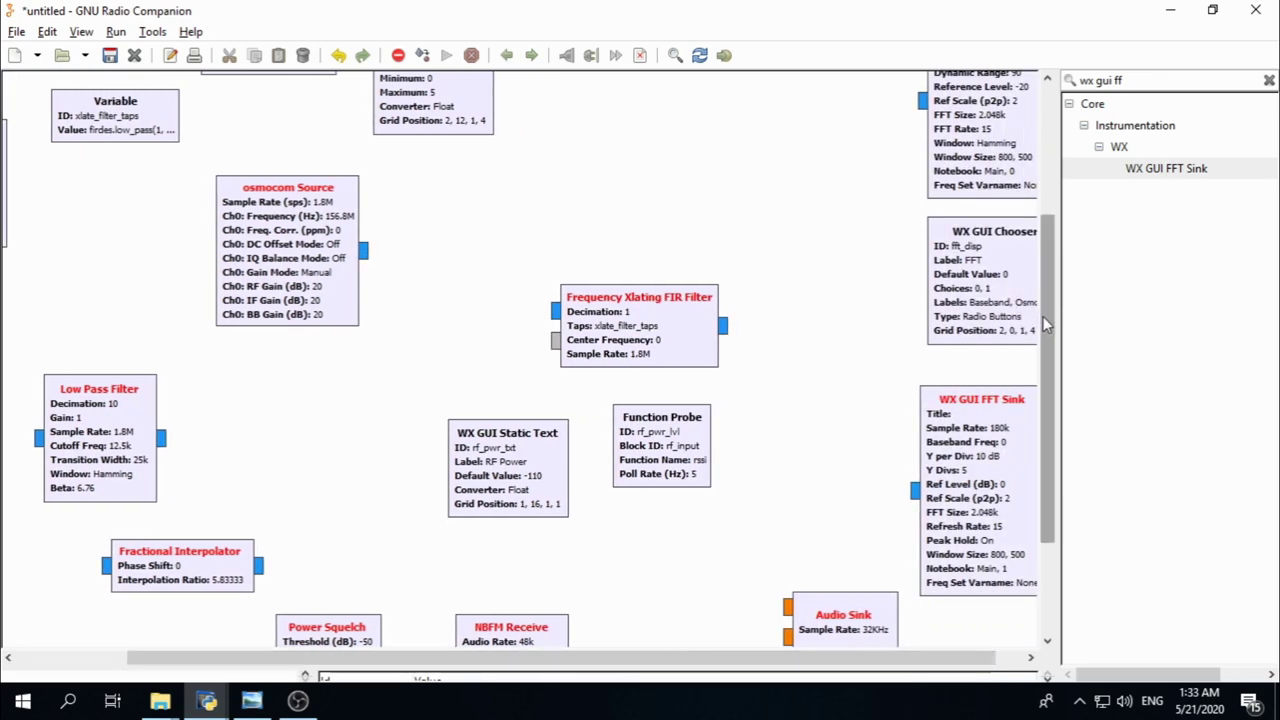
pyautogui.moveTo(1043, 316); pyautogui.dragTo(1050, 250)
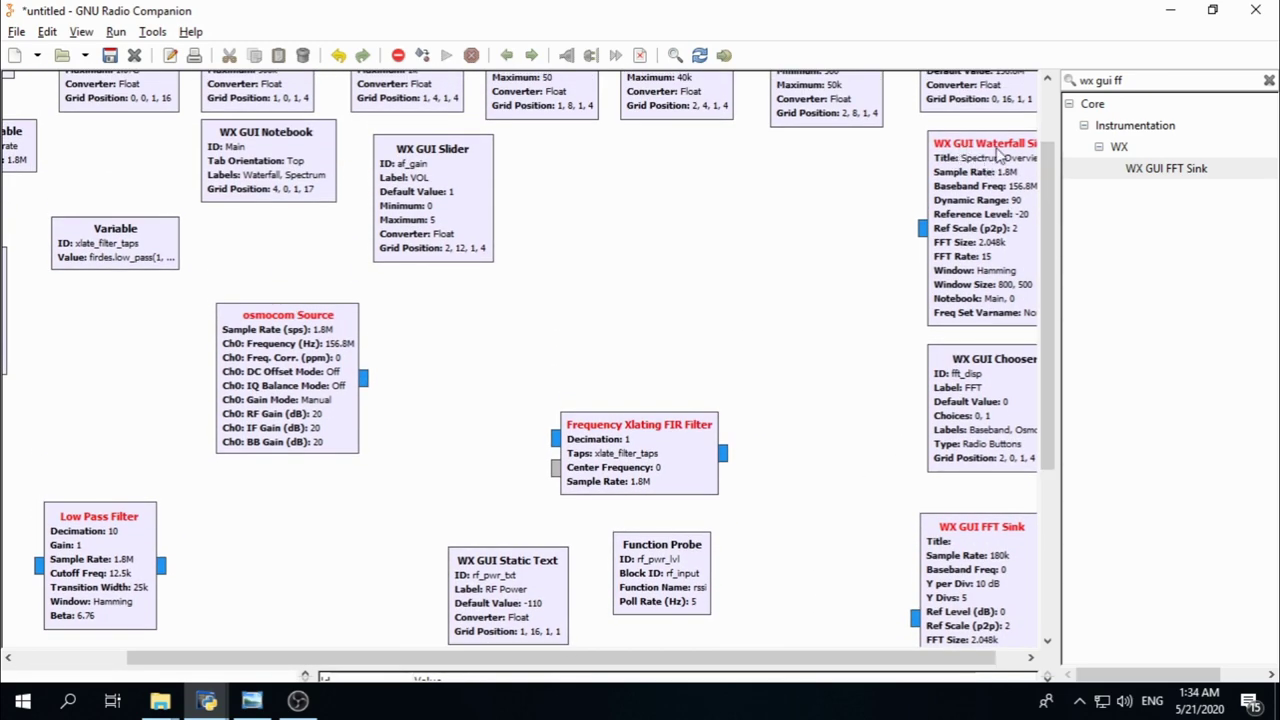
pyautogui.moveTo(684, 663); pyautogui.dragTo(750, 664)
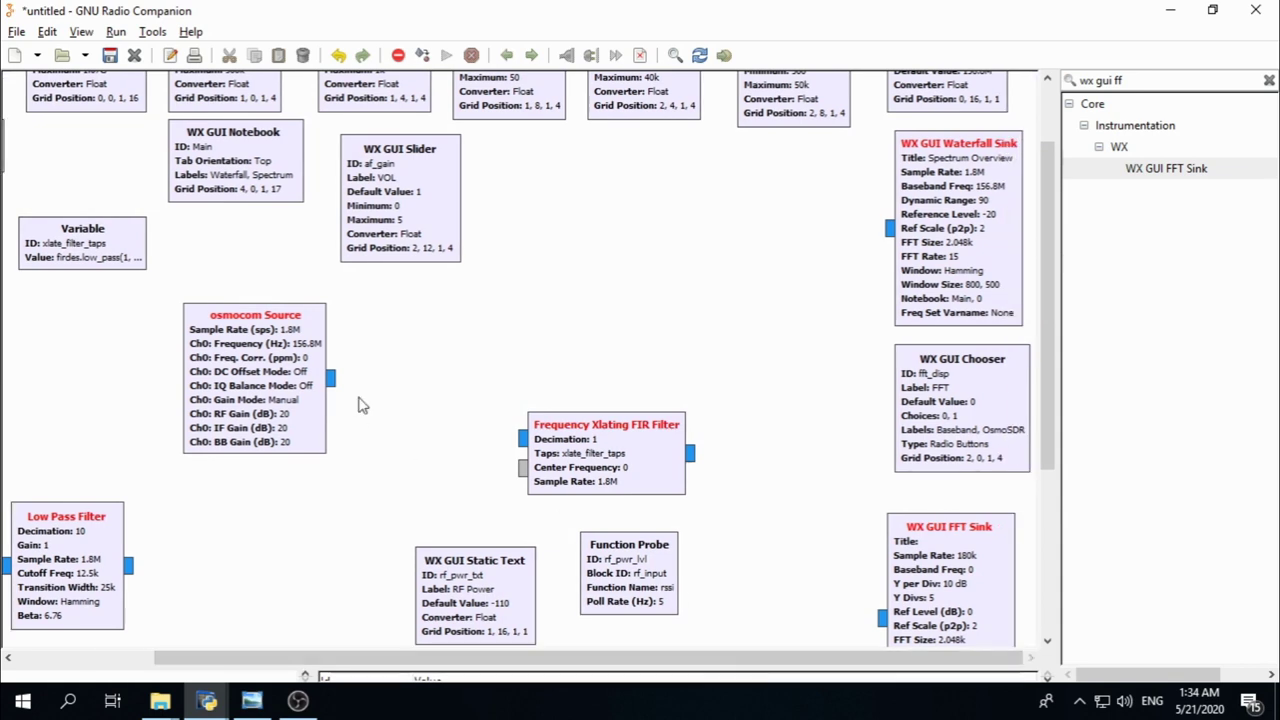
pyautogui.click(334, 377)
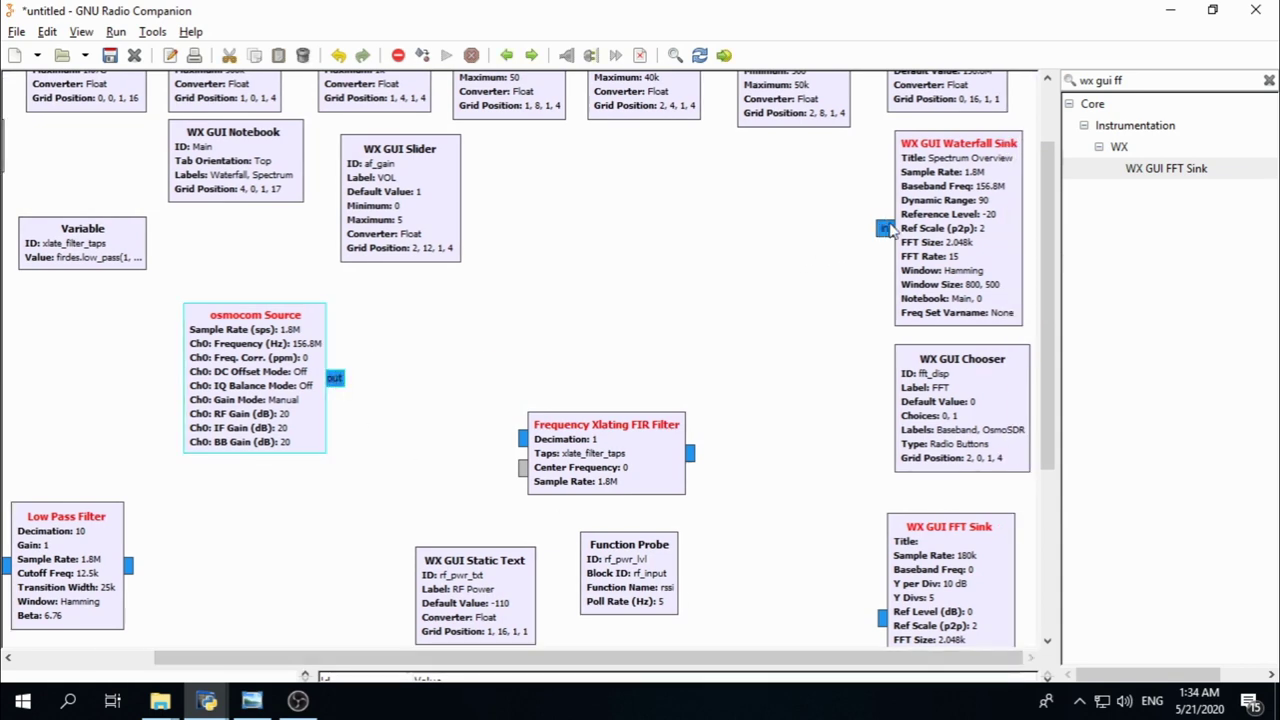
pyautogui.click(886, 228)
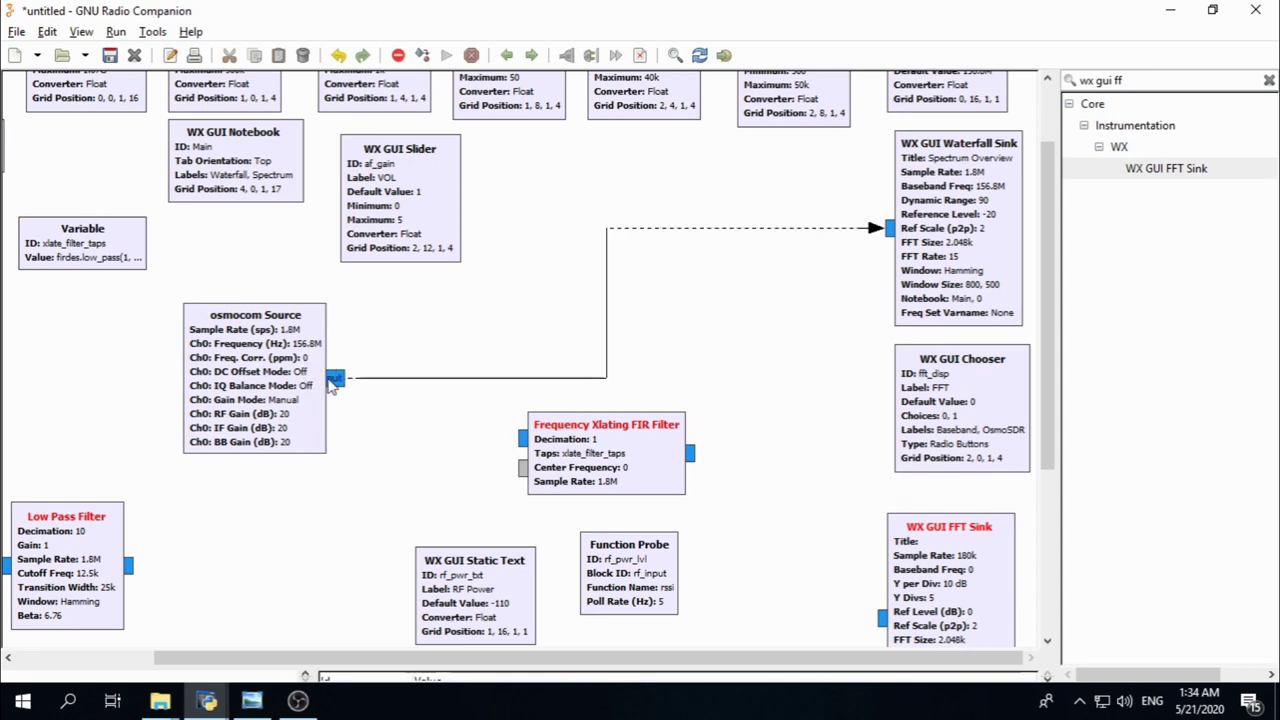
pyautogui.click(334, 378)
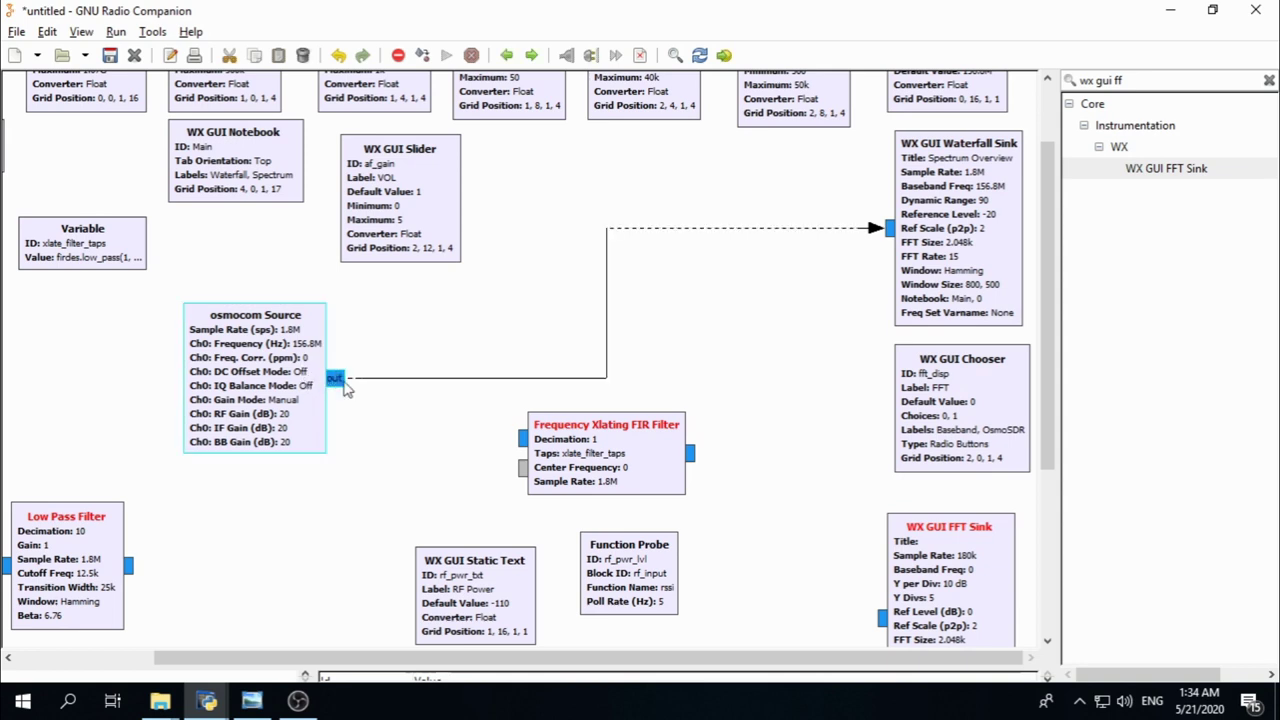
pyautogui.click(516, 440)
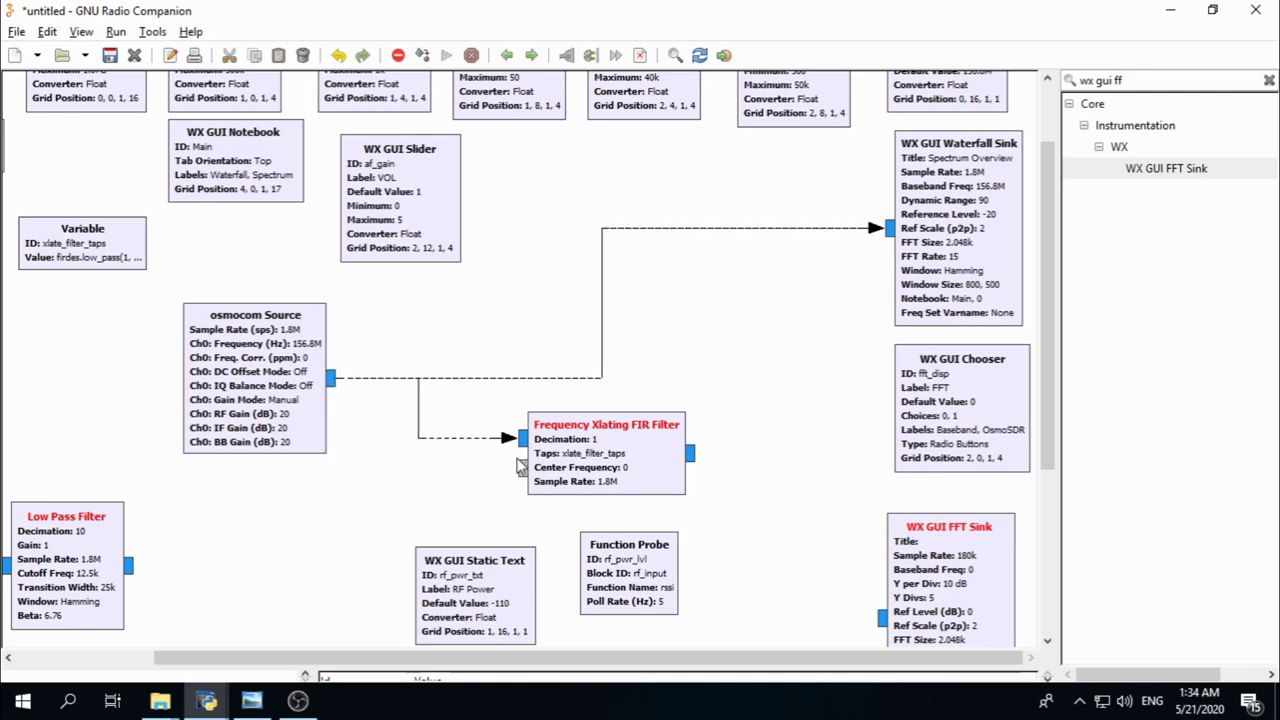
# Connect the Frequency Xlating FIR Filter output to the Low Pass Filter input and shift the Low Pass Filter slightly to the right
pyautogui.moveTo(1050, 380); pyautogui.dragTo(1040, 488)
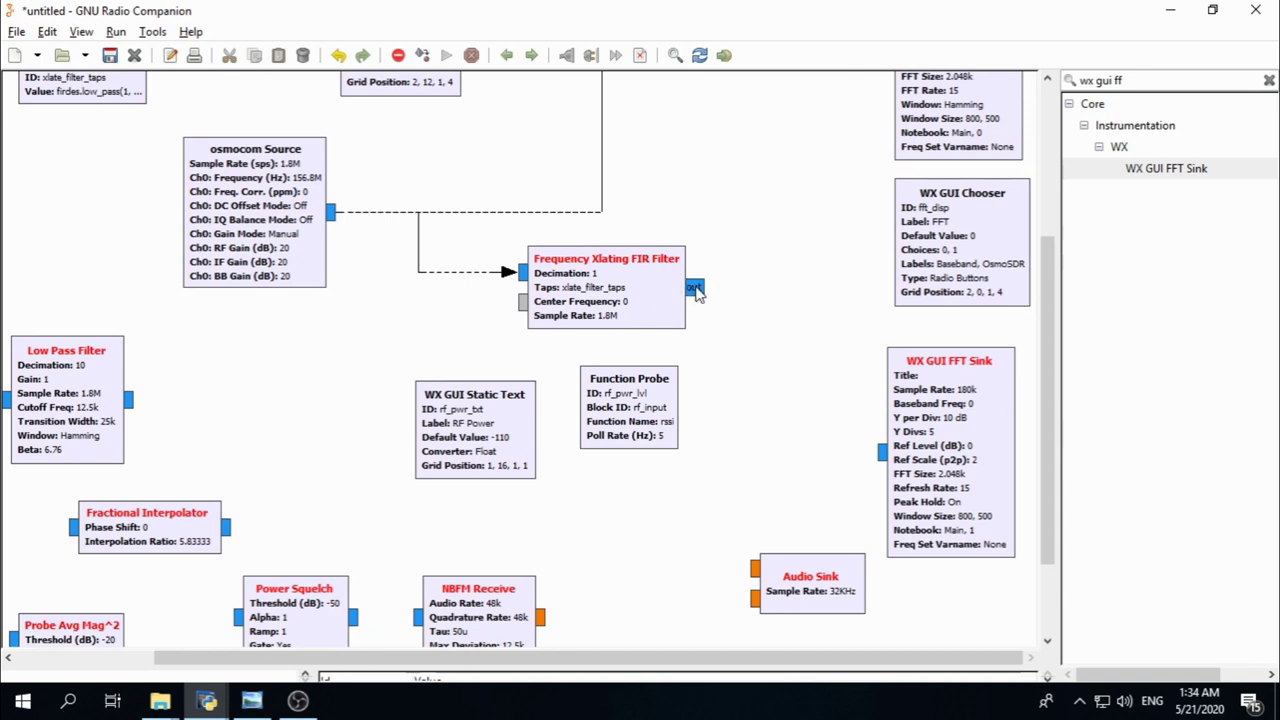
pyautogui.click(694, 288)
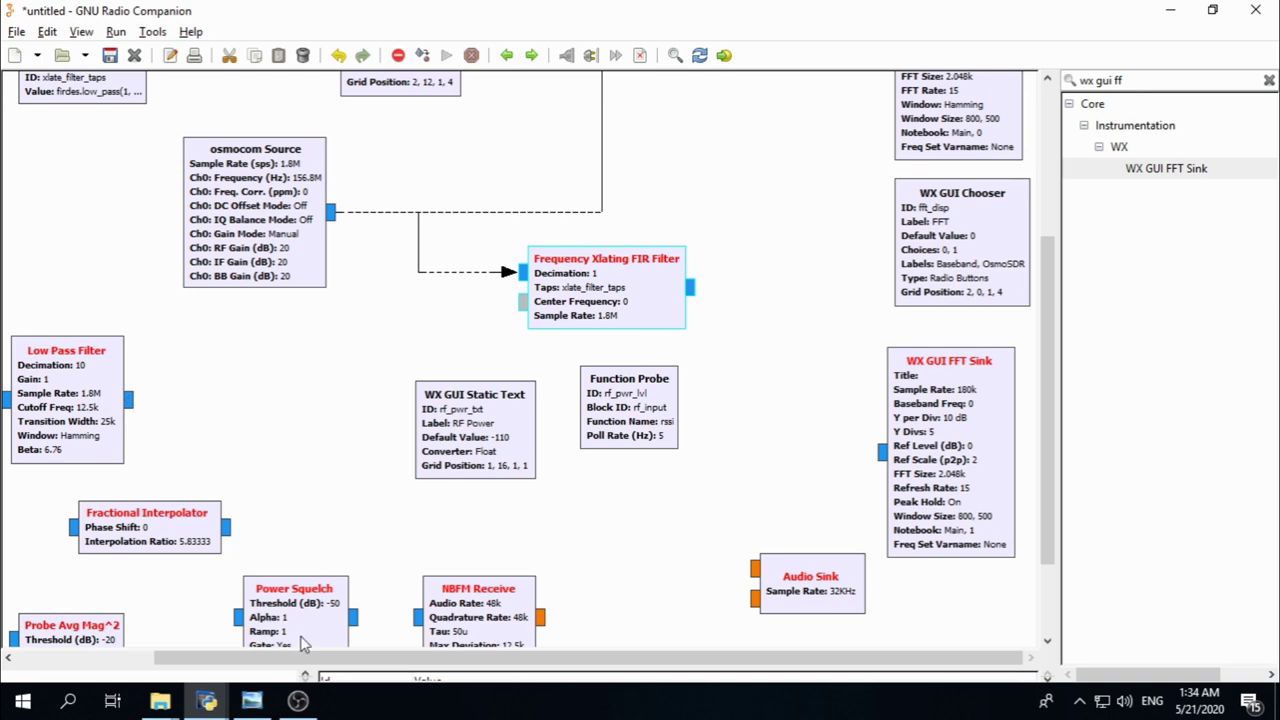
pyautogui.moveTo(305, 660); pyautogui.dragTo(226, 665)
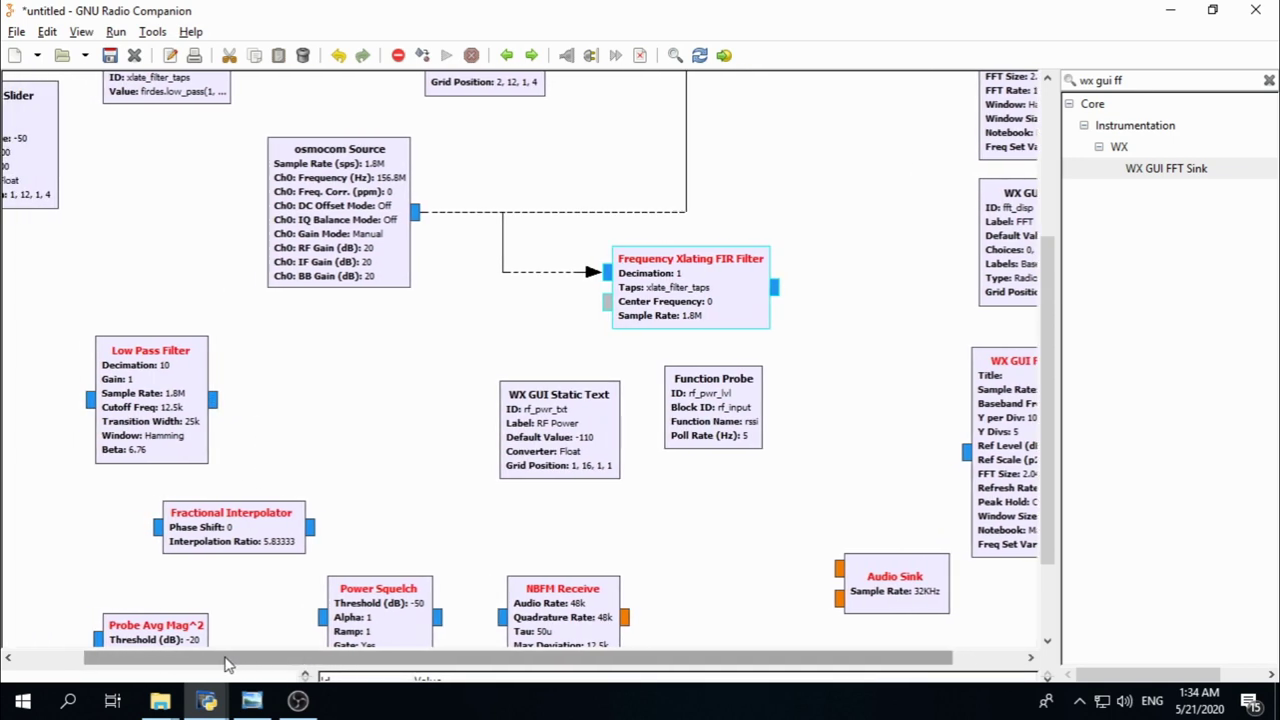
pyautogui.click(774, 288)
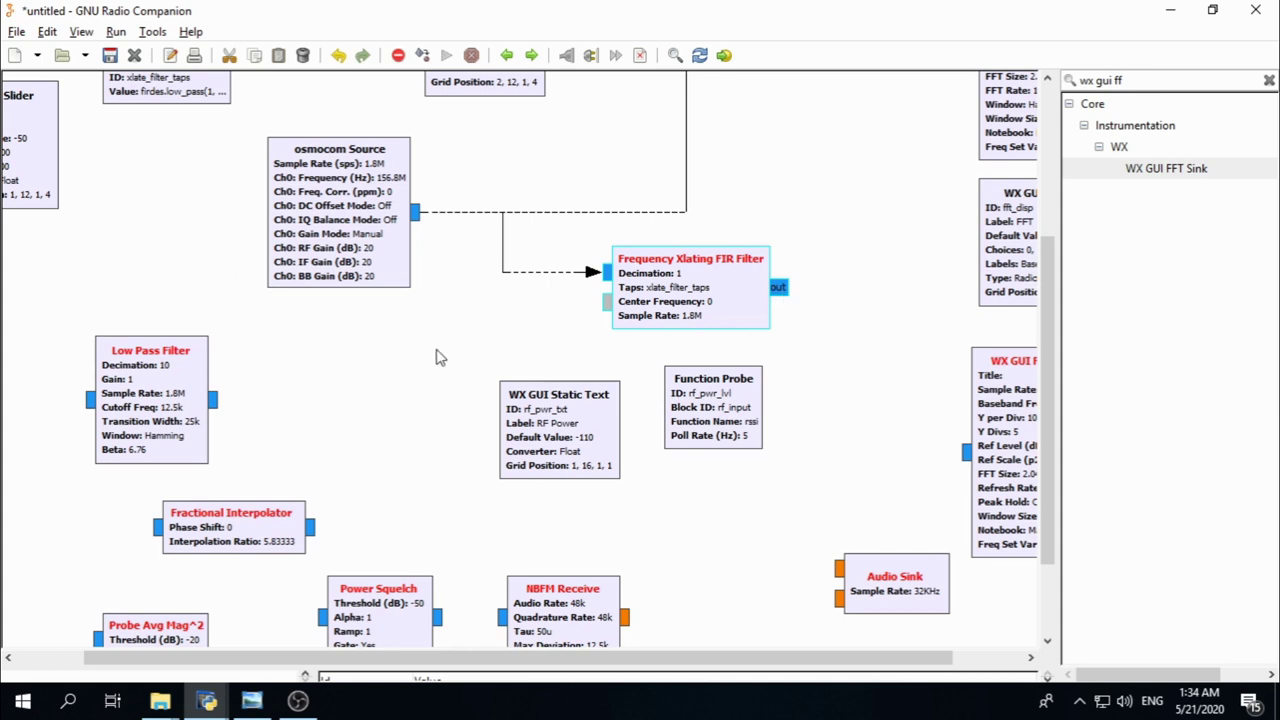
pyautogui.click(89, 402)
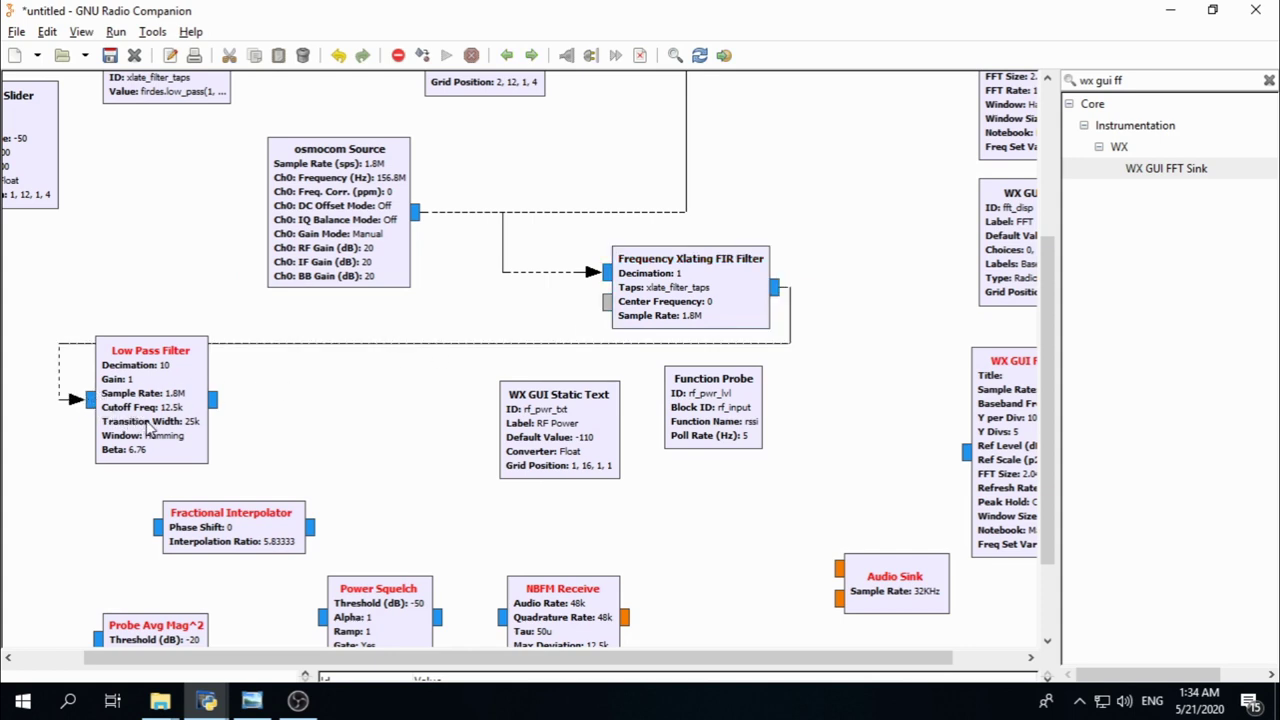
pyautogui.moveTo(147, 425)
pyautogui.mouseDown()
pyautogui.moveTo(190, 432)
pyautogui.moveTo(152, 410)
pyautogui.moveTo(147, 422)
pyautogui.mouseUp()
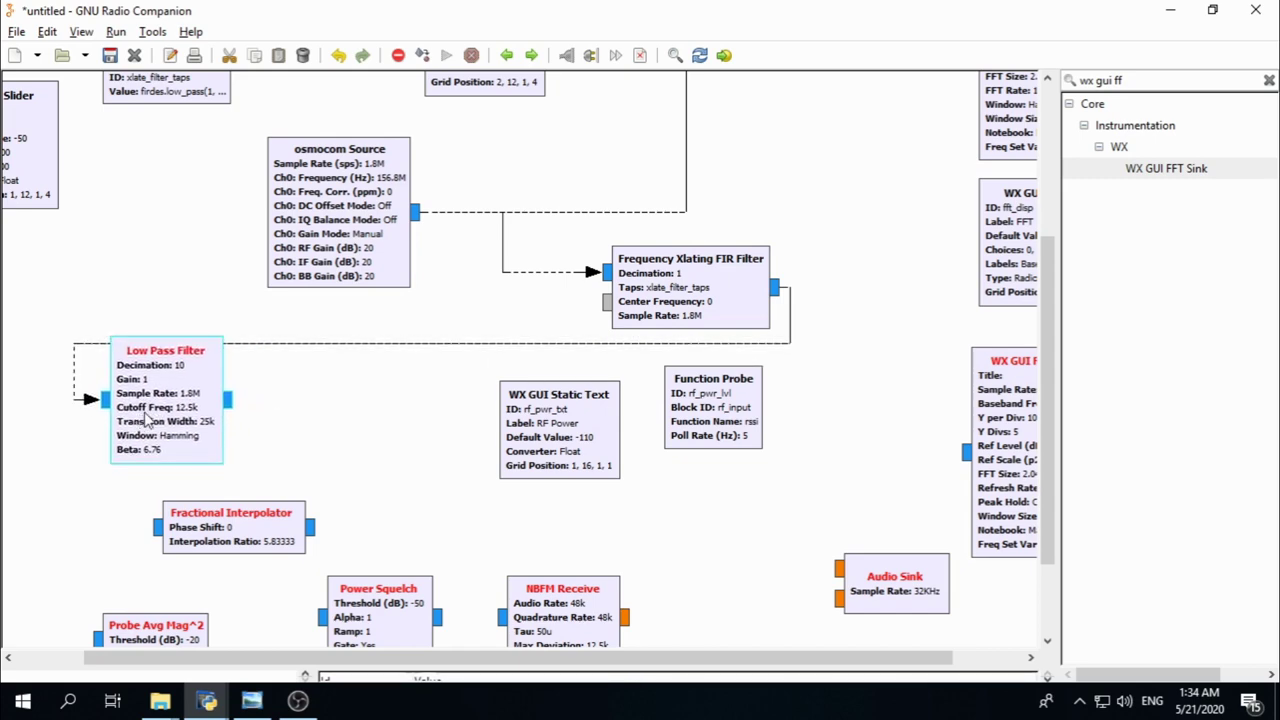